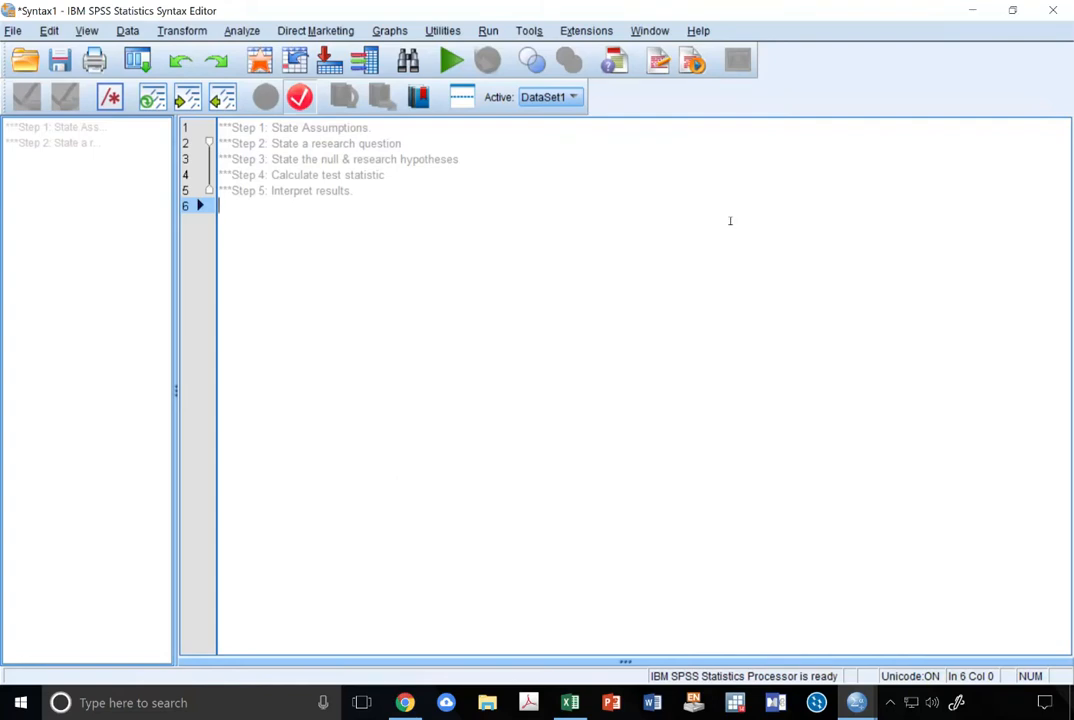
- Insert the comment heading "* T-tests" above the Step 1 line, leaving a blank line between them
key(Up)
key(Up)
key(Up)
key(Up)
key(Up)
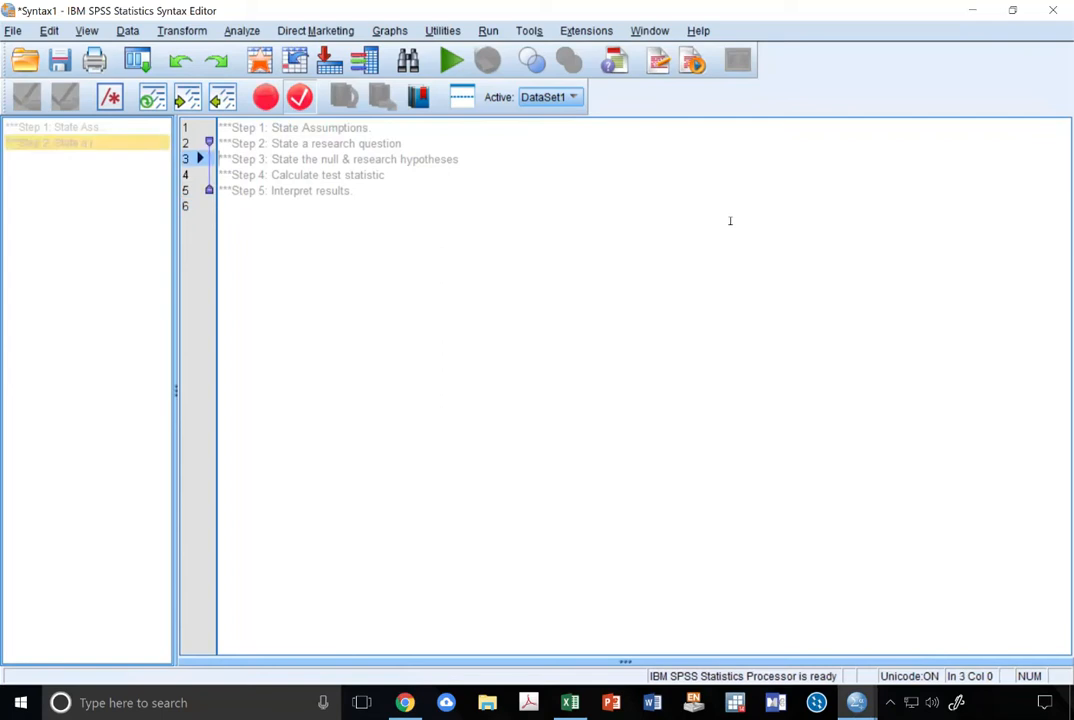
key(Return)
key(Return)
key(Up)
key(Up)
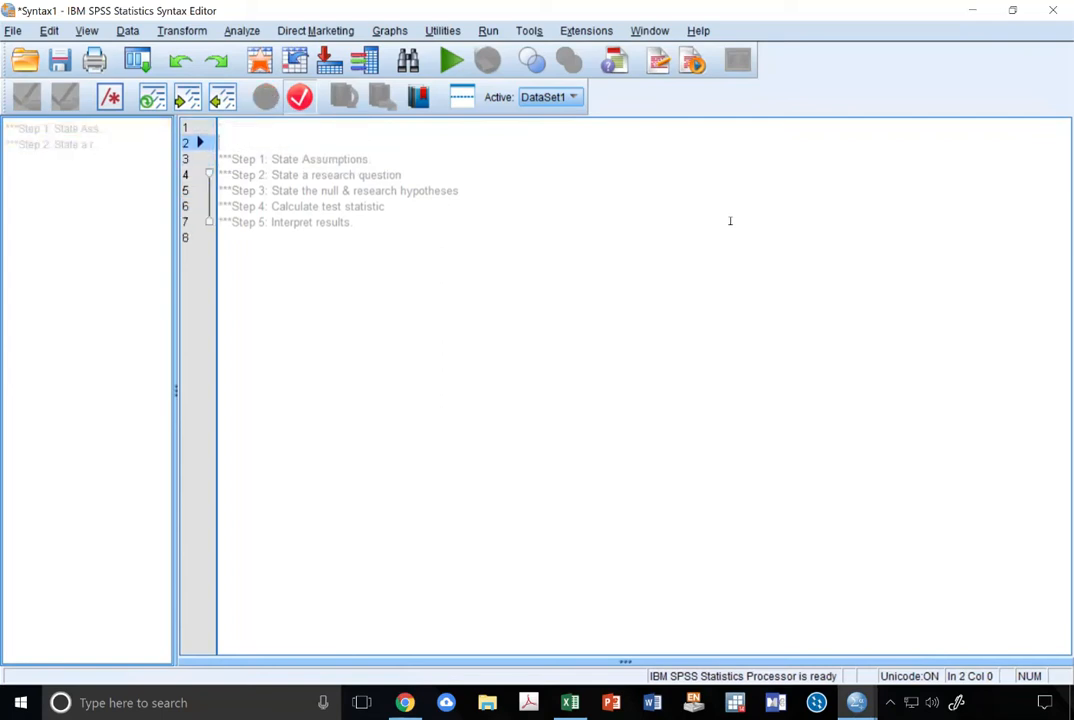
text(t)
key(BackSpace)
text(* T-tests)
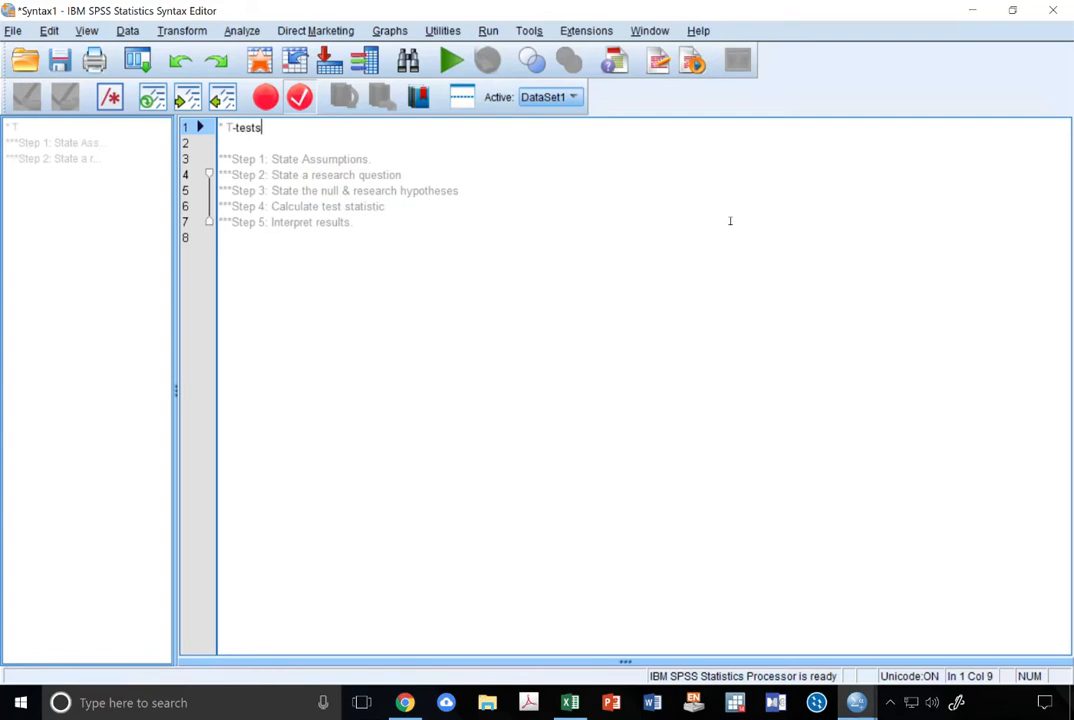
- Add the comment lines "***One sample test", "***Paired sample test" and "***Independent sample test" under the T-tests heading
key(Return)
text(***One sample test)
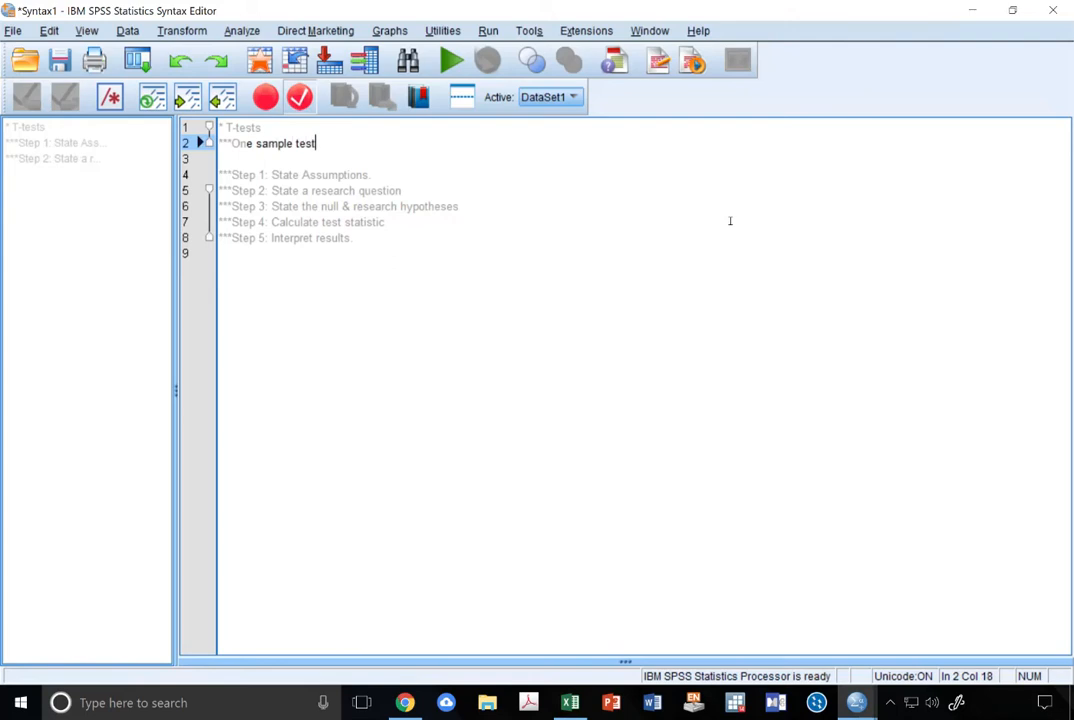
key(Return)
text(***)
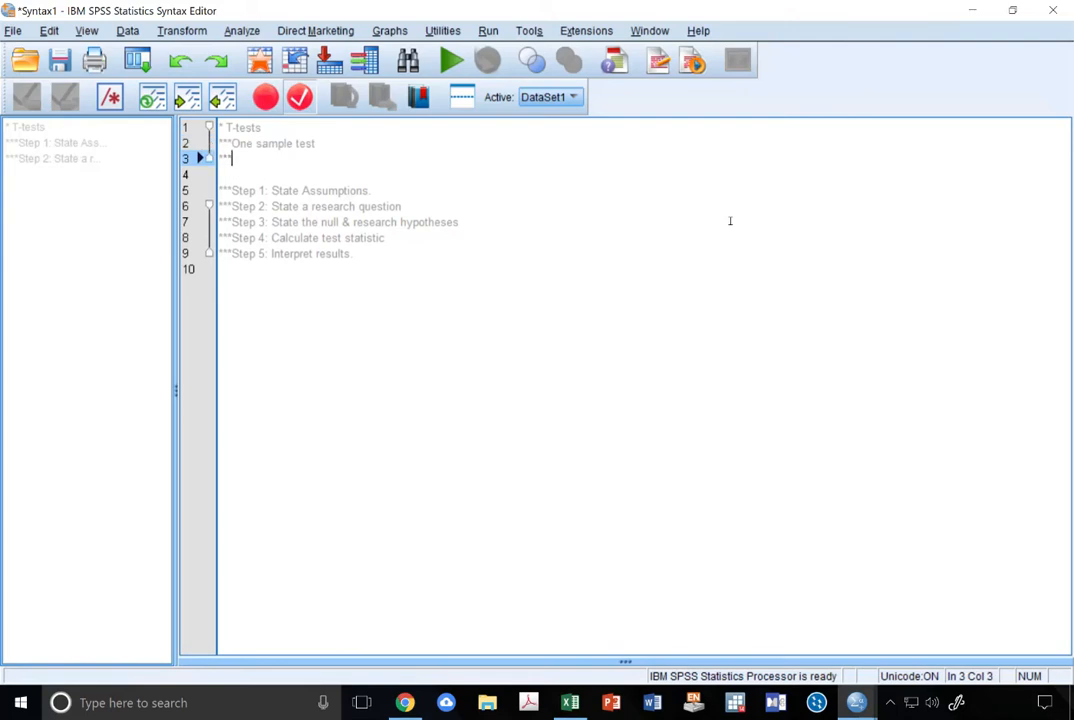
text(Paired sample test)
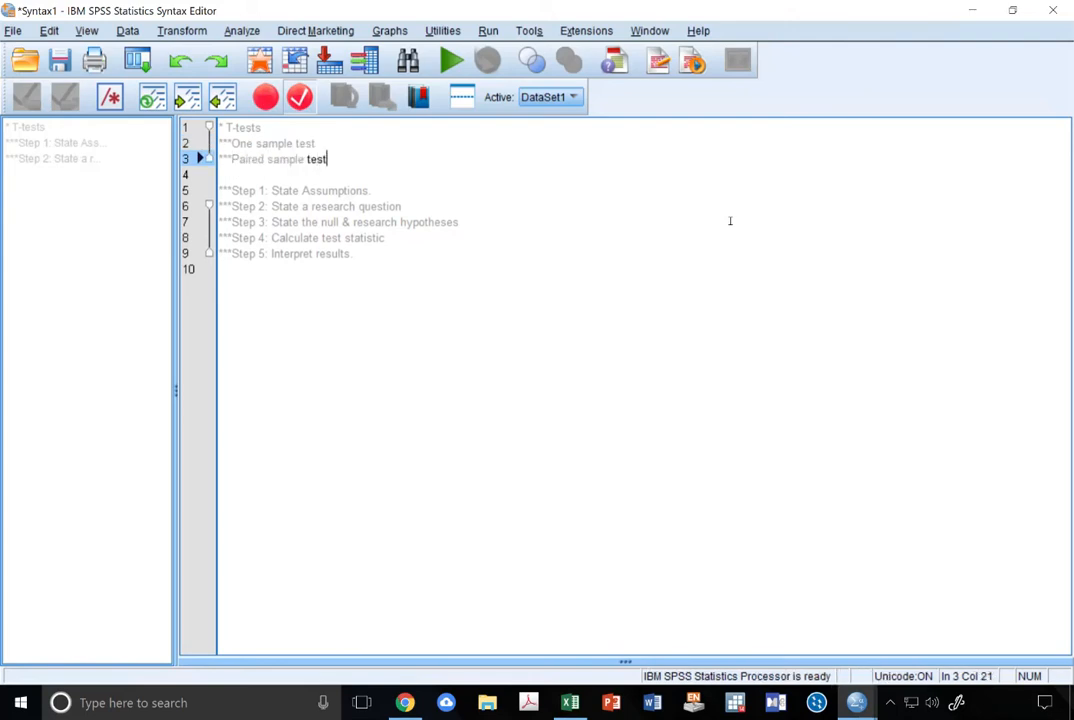
key(Return)
text(***Indep)
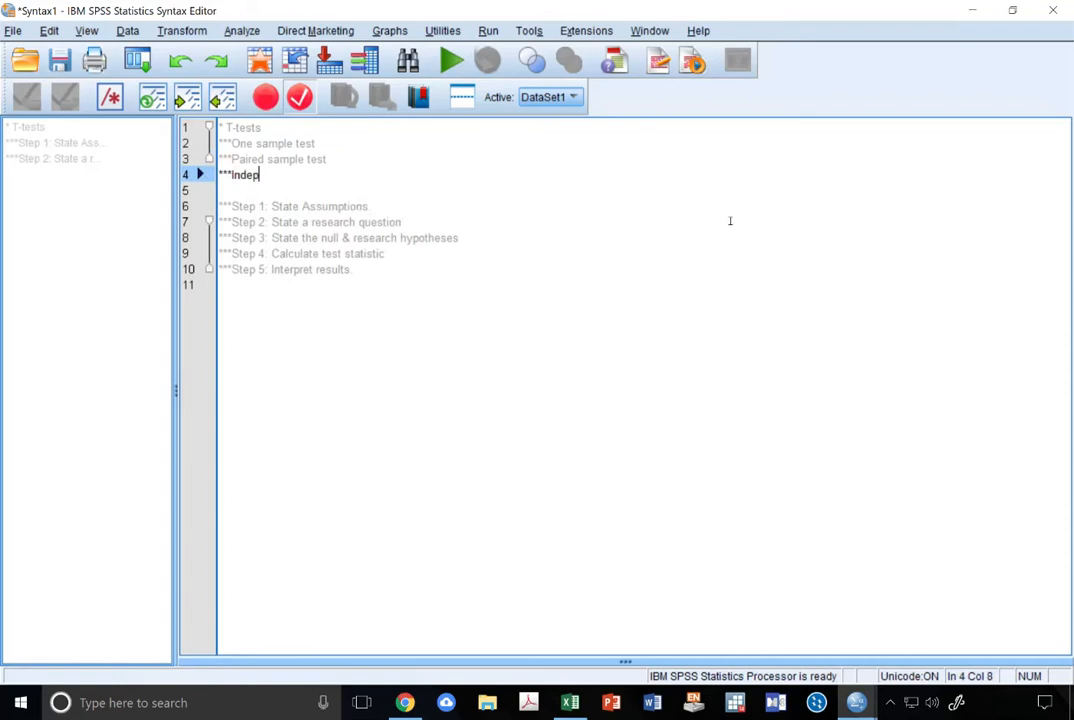
text(endent sample)
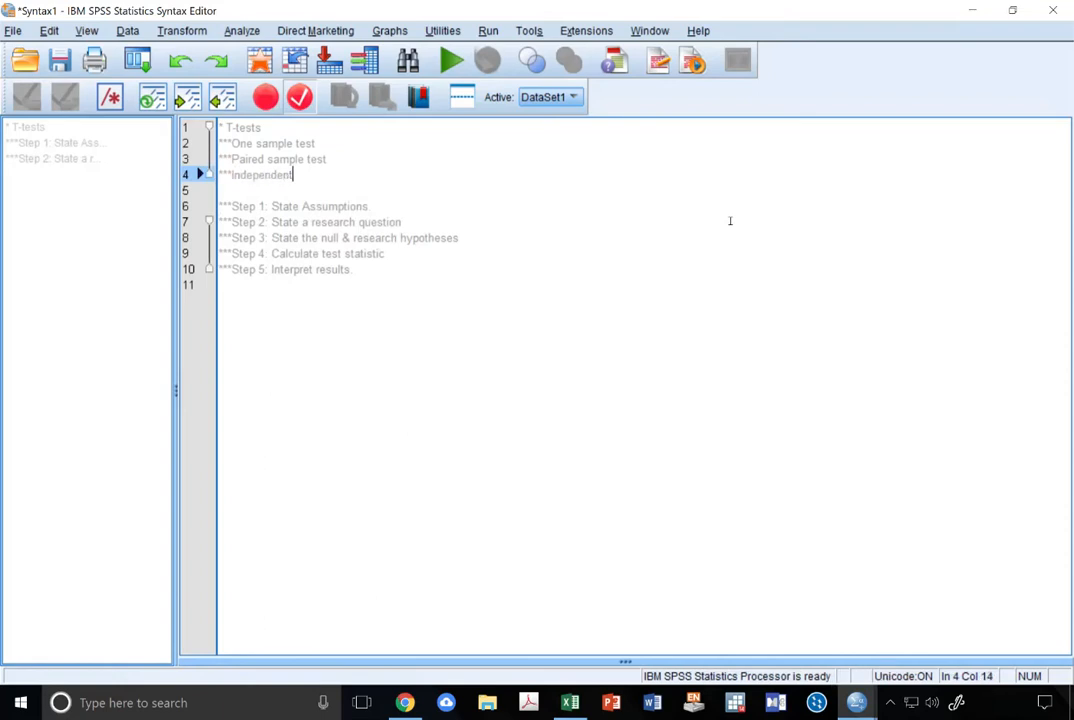
text( test)
- Switch to the Rate_Profs_2017-07-26.sav data editor and examine its variable definitions and the rows of the first three cases
click(968, 15)
key(alt+Tab)
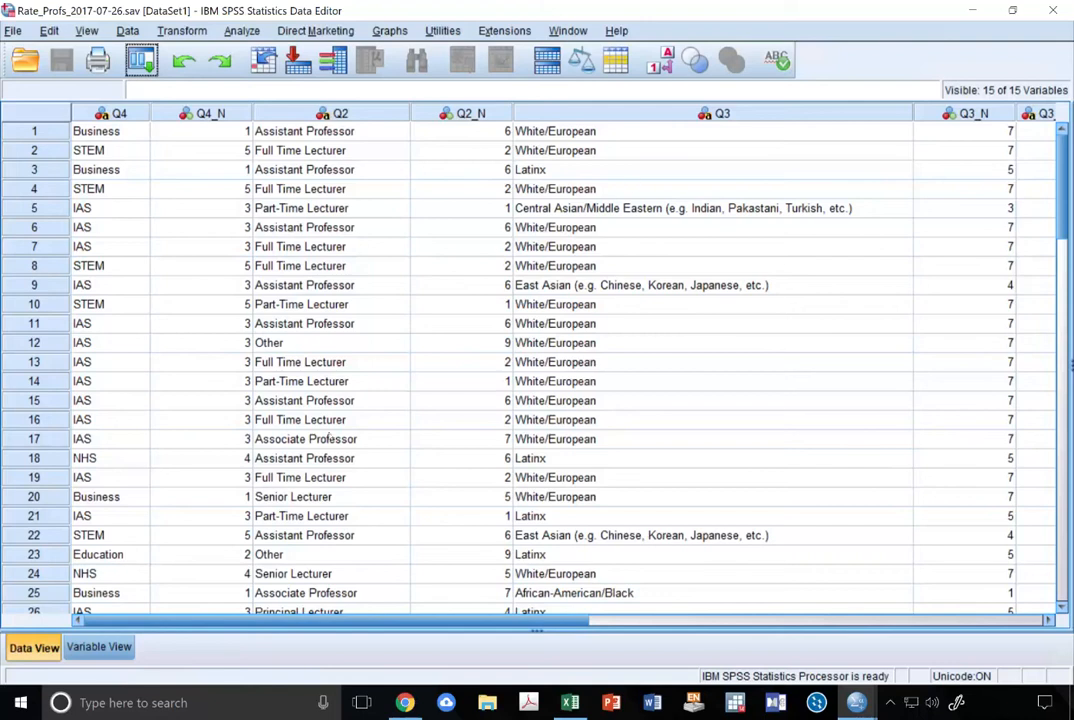
key(ctrl+t)
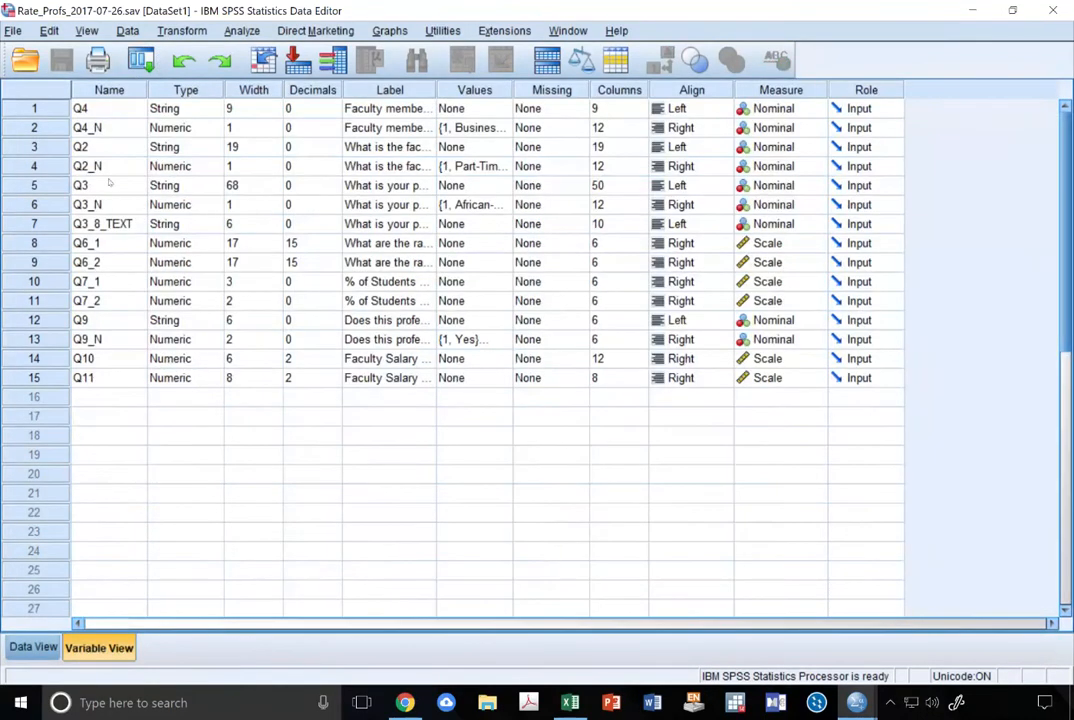
click(33, 648)
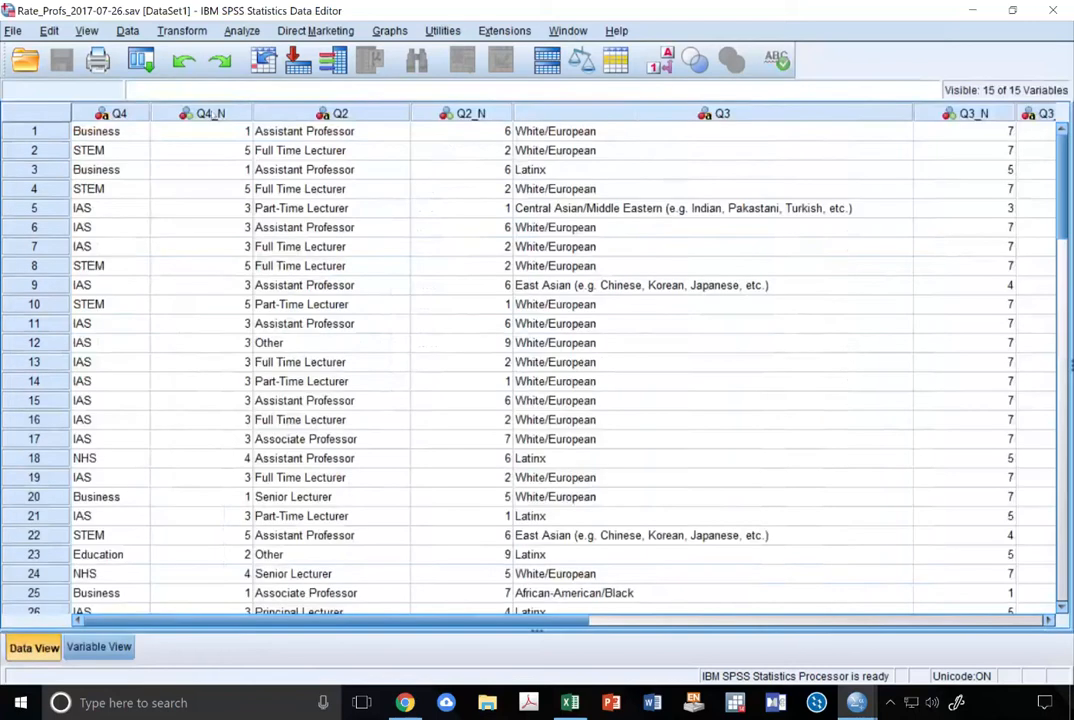
drag(484, 144, 647, 477)
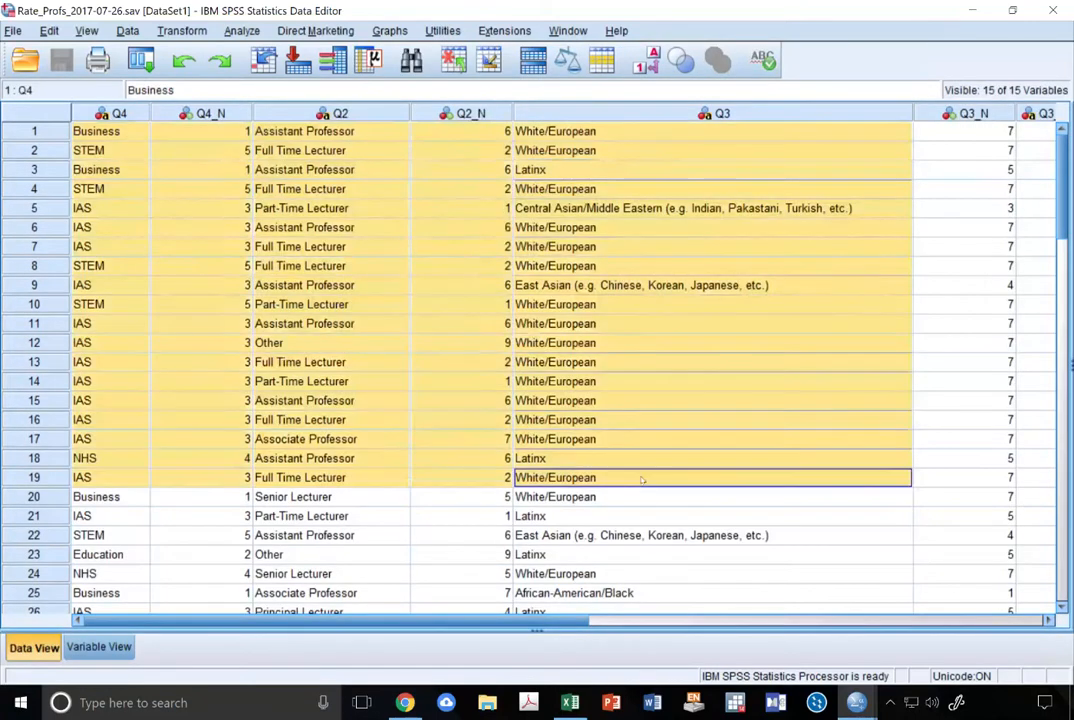
click(55, 134)
click(54, 152)
click(43, 171)
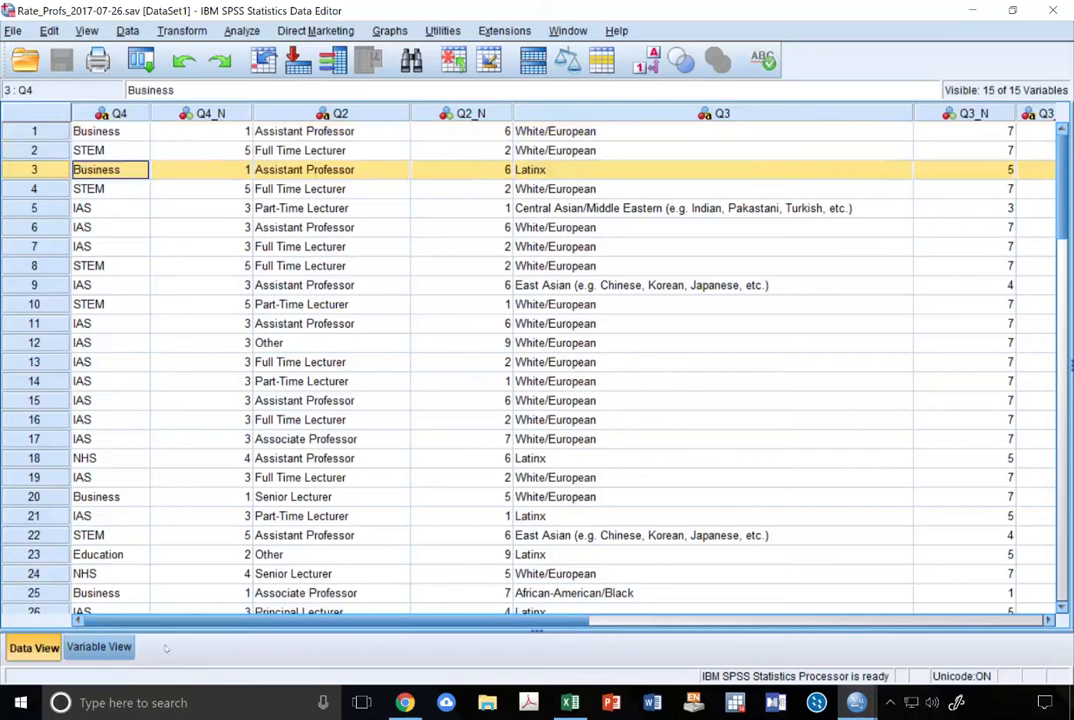
key(ctrl+t)
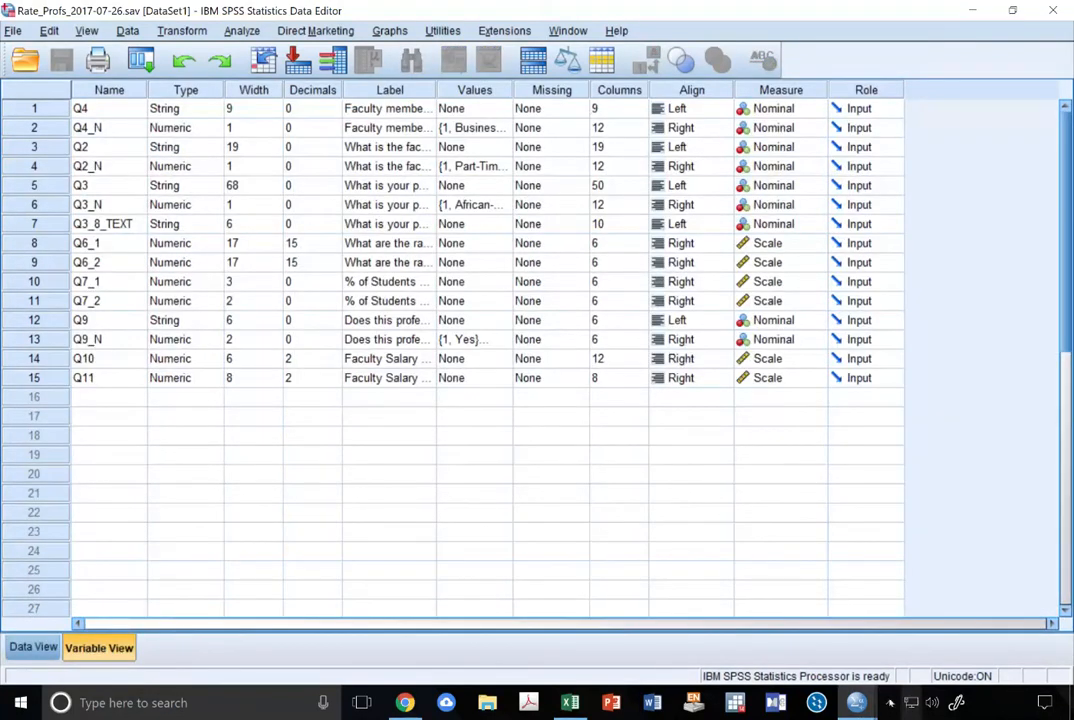
- Return to the syntax editor and add blank lines below the Step 5 comment
mouse_move(856, 702)
click(984, 613)
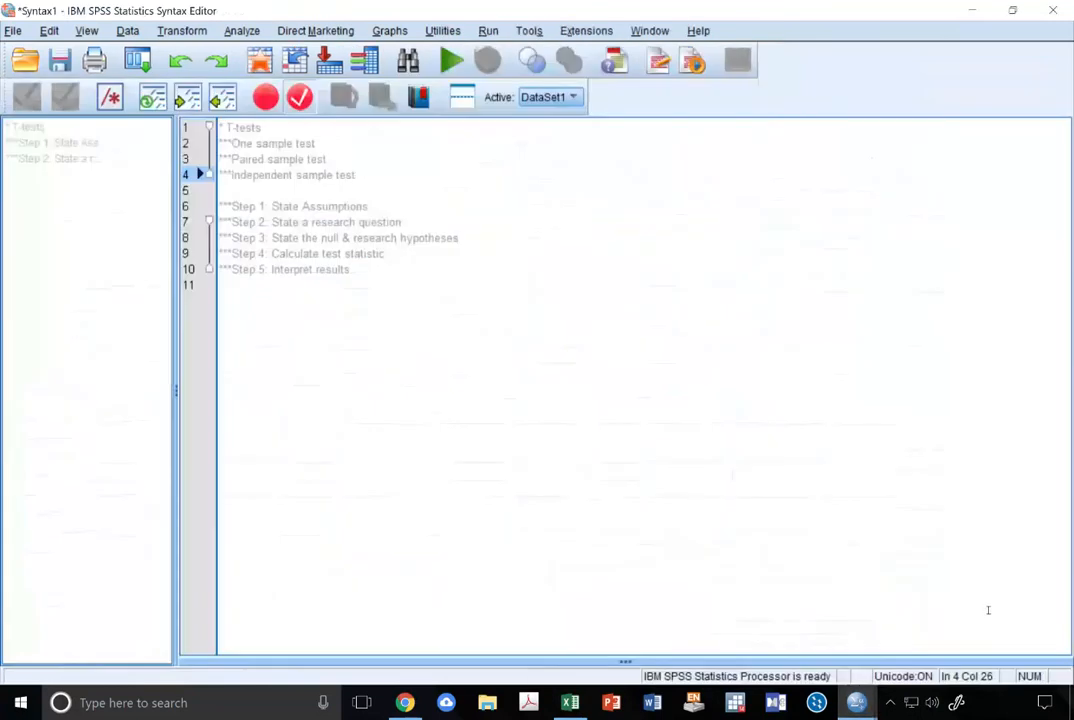
drag(355, 270, 186, 133)
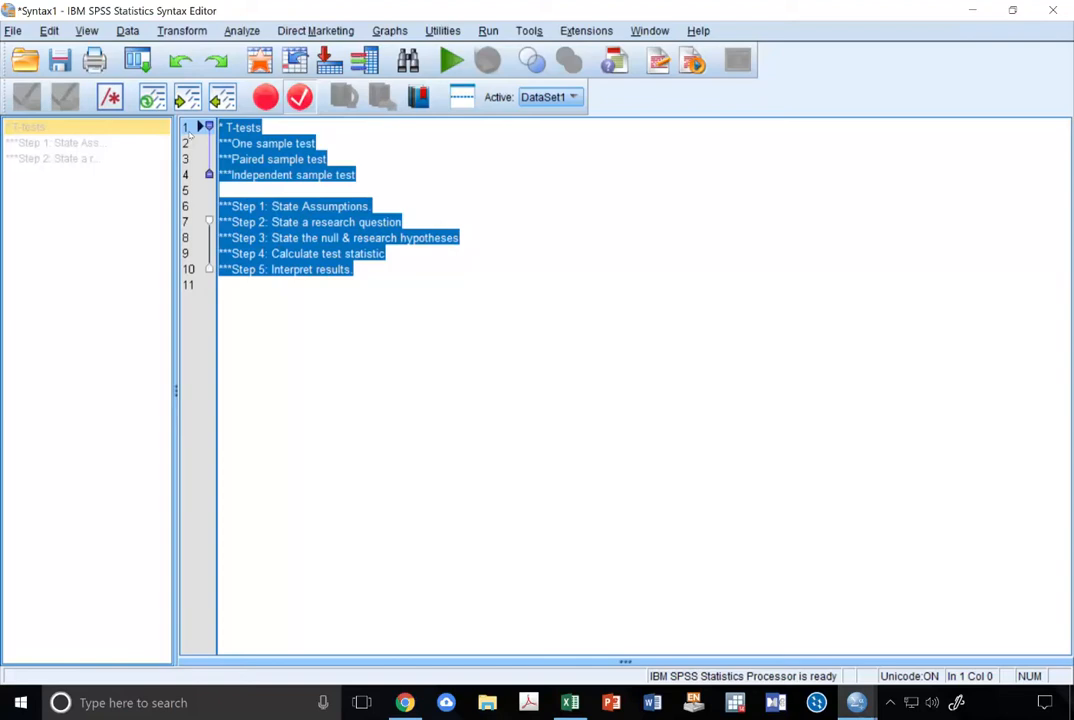
key(Down)
key(Down)
key(Down)
key(Down)
key(Down)
key(Down)
key(Down)
key(Down)
key(Down)
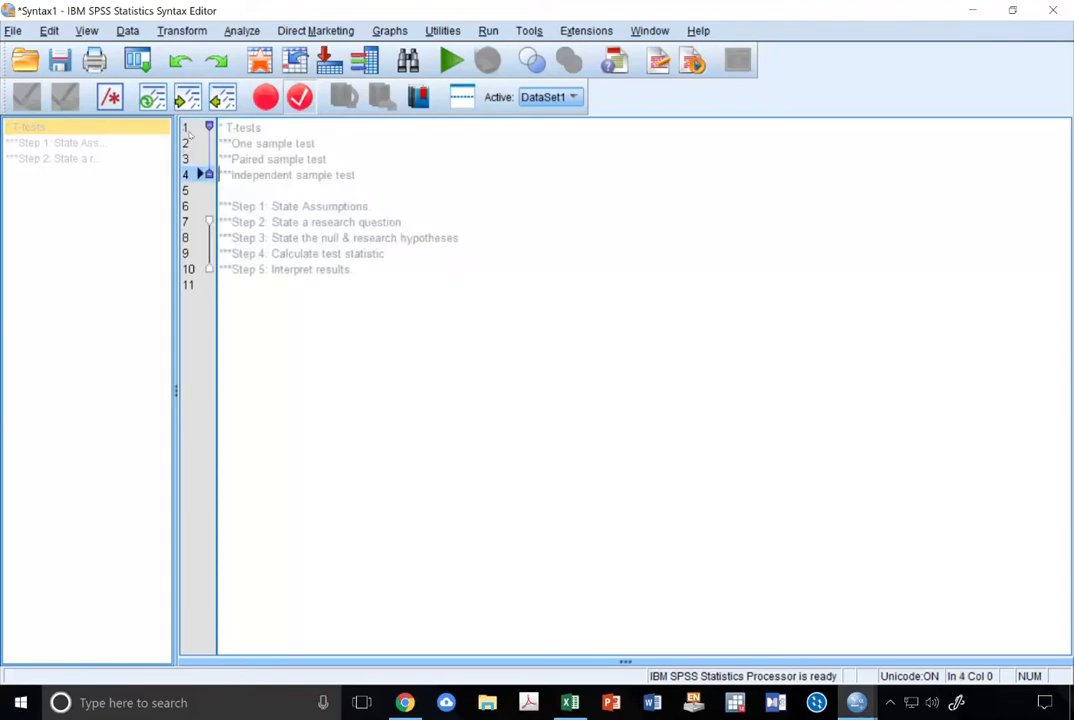
key(Down)
key(Return)
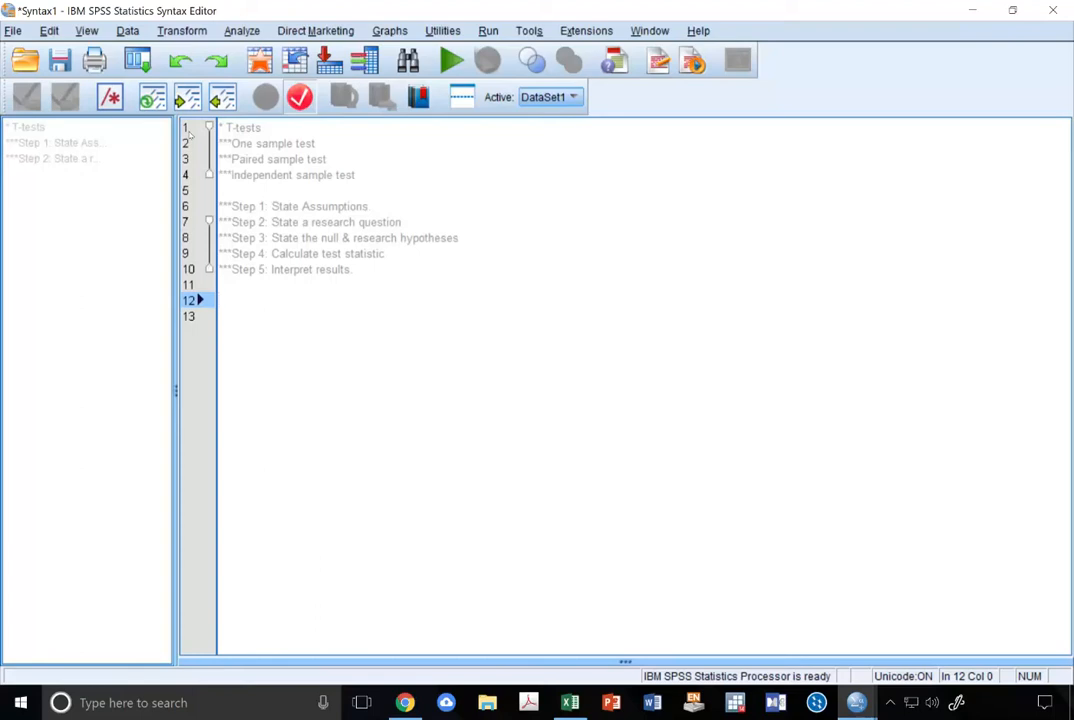
- Review the T-tests list and the five step comments in the syntax by highlighting each group
drag(381, 178, 218, 128)
click(420, 180)
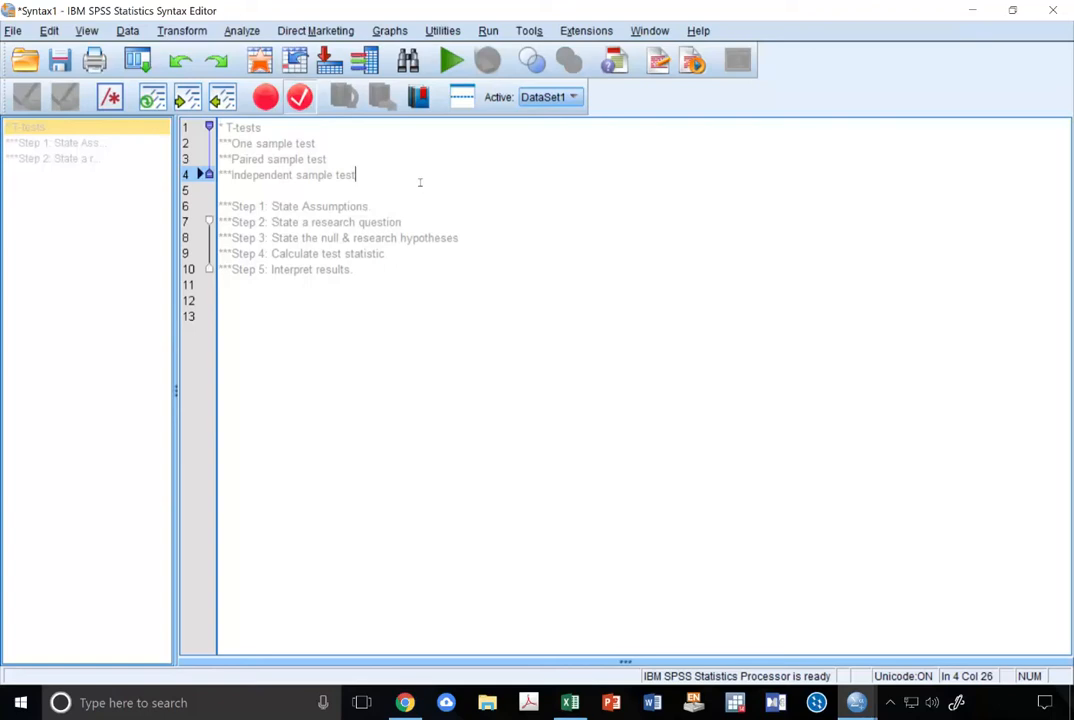
click(360, 272)
drag(355, 270, 220, 206)
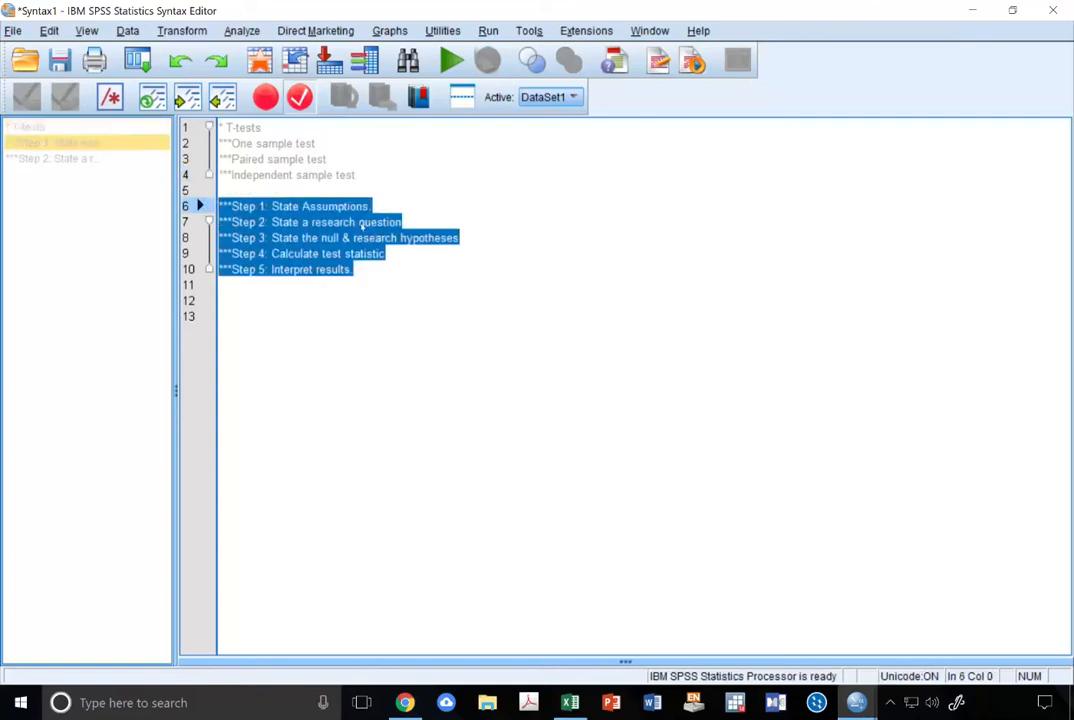
click(374, 210)
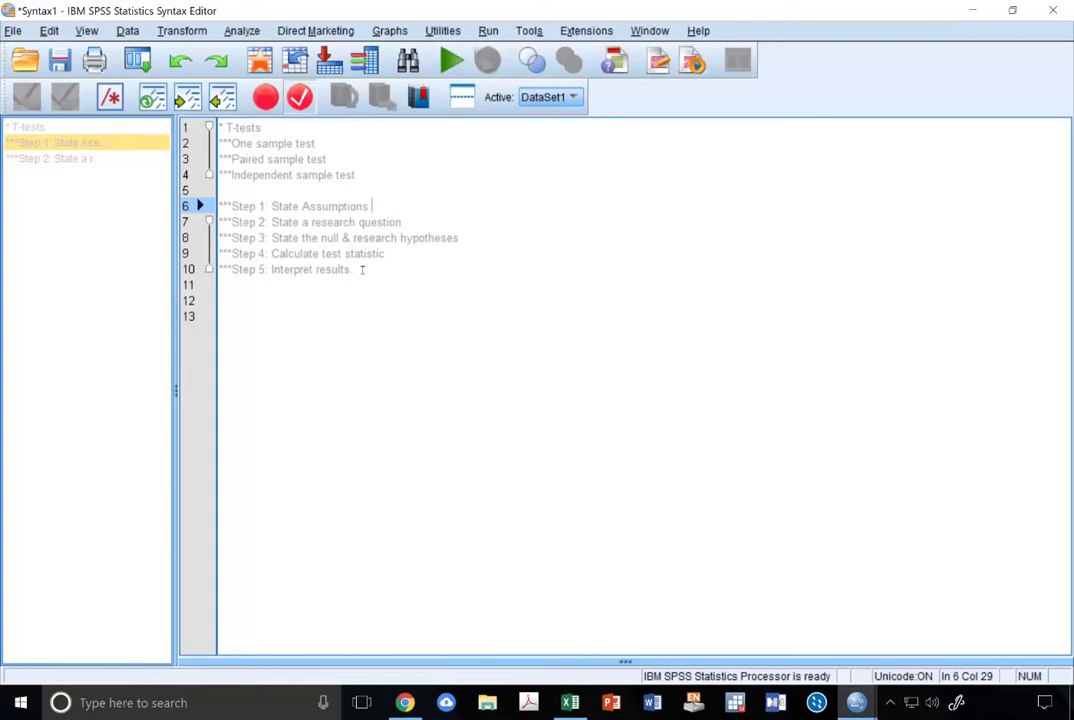
drag(400, 254, 220, 222)
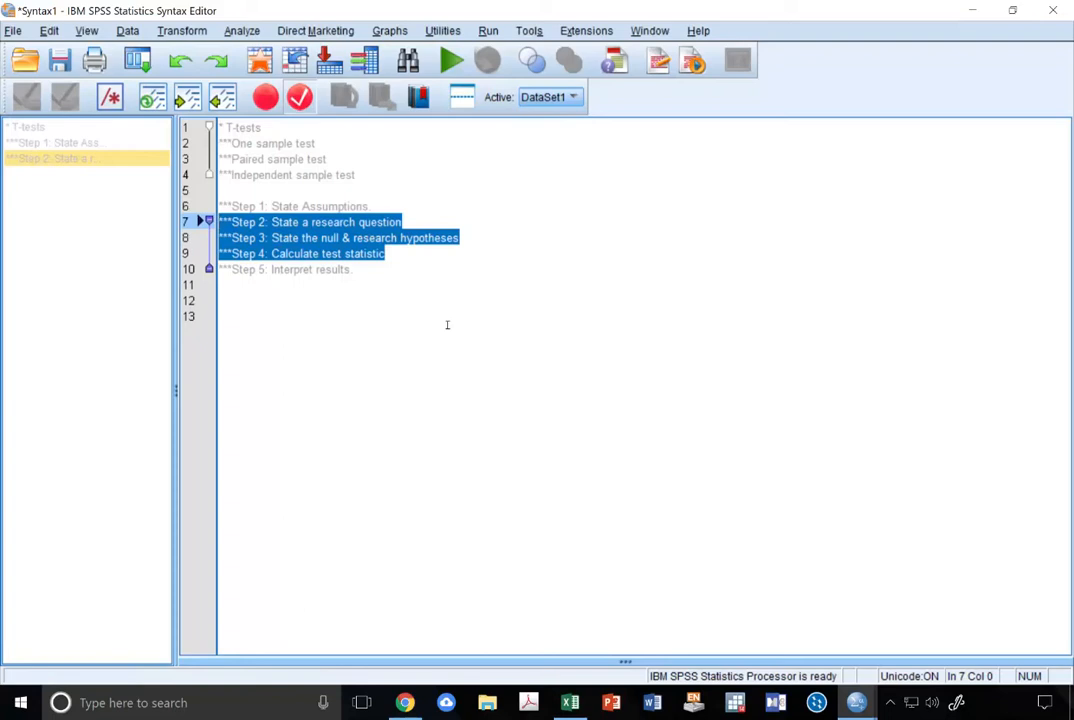
click(376, 271)
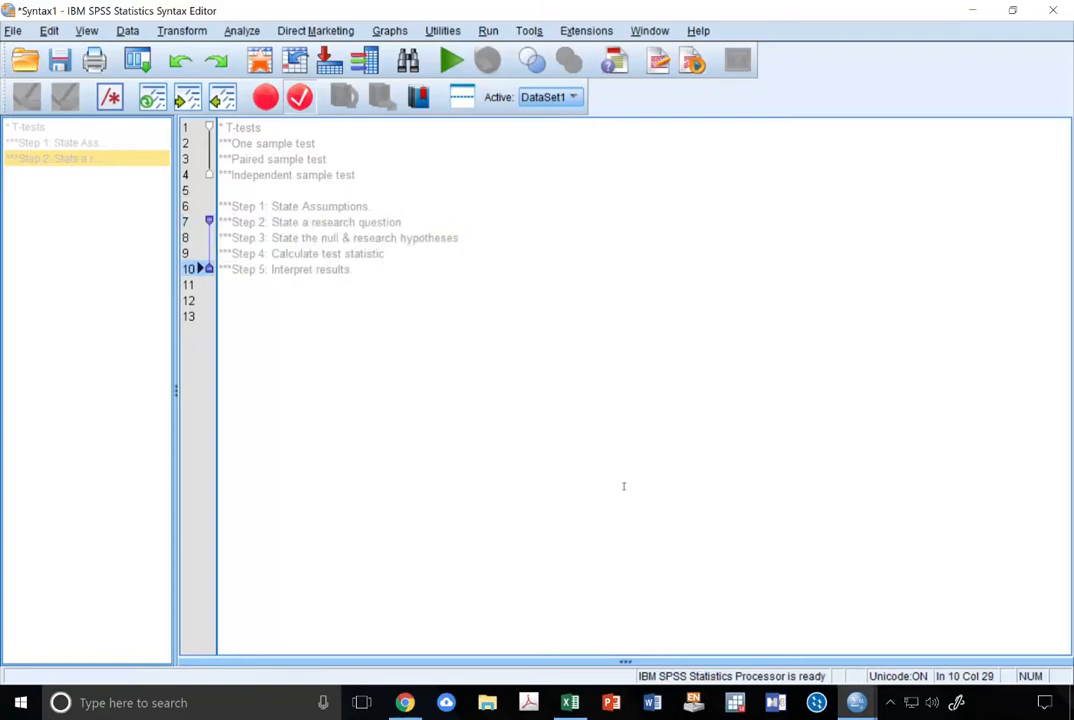
- Dismiss the Google Calendar reminder and switch to the Rate_Profs_2017-07-26.sav data editor
click(856, 702)
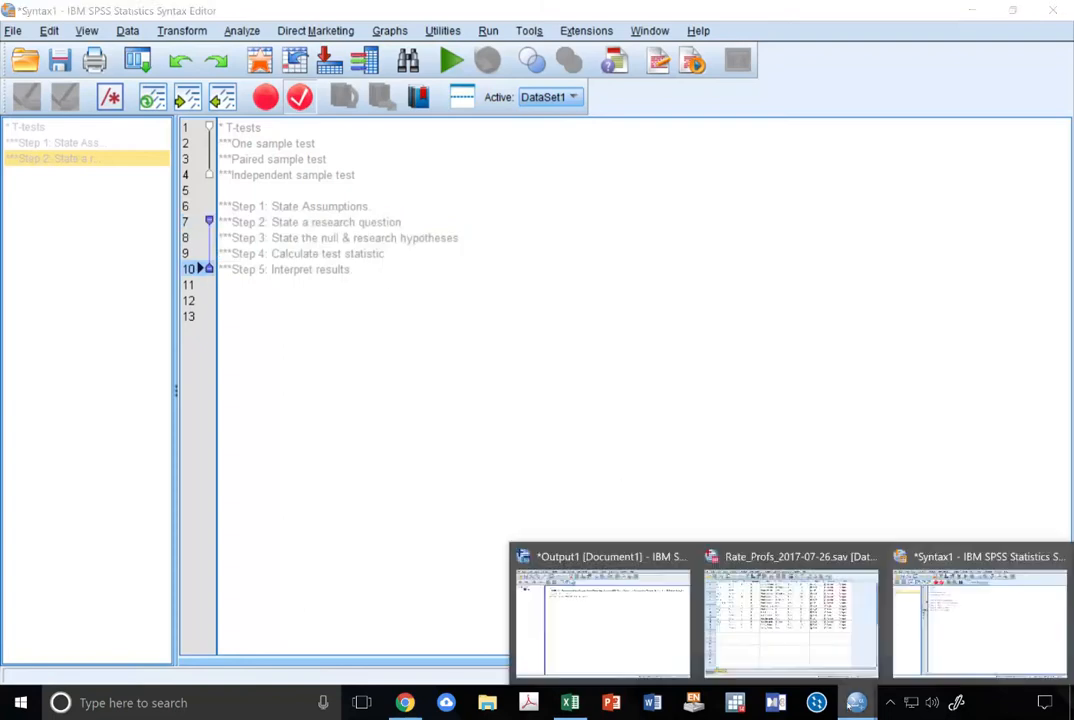
click(818, 649)
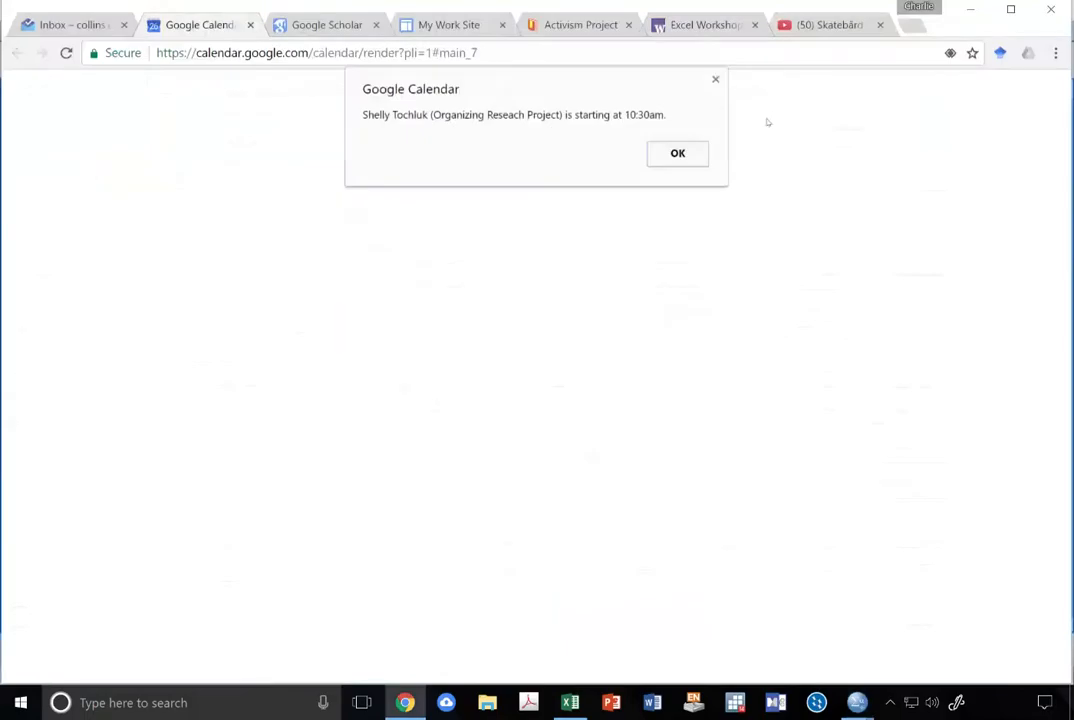
click(678, 155)
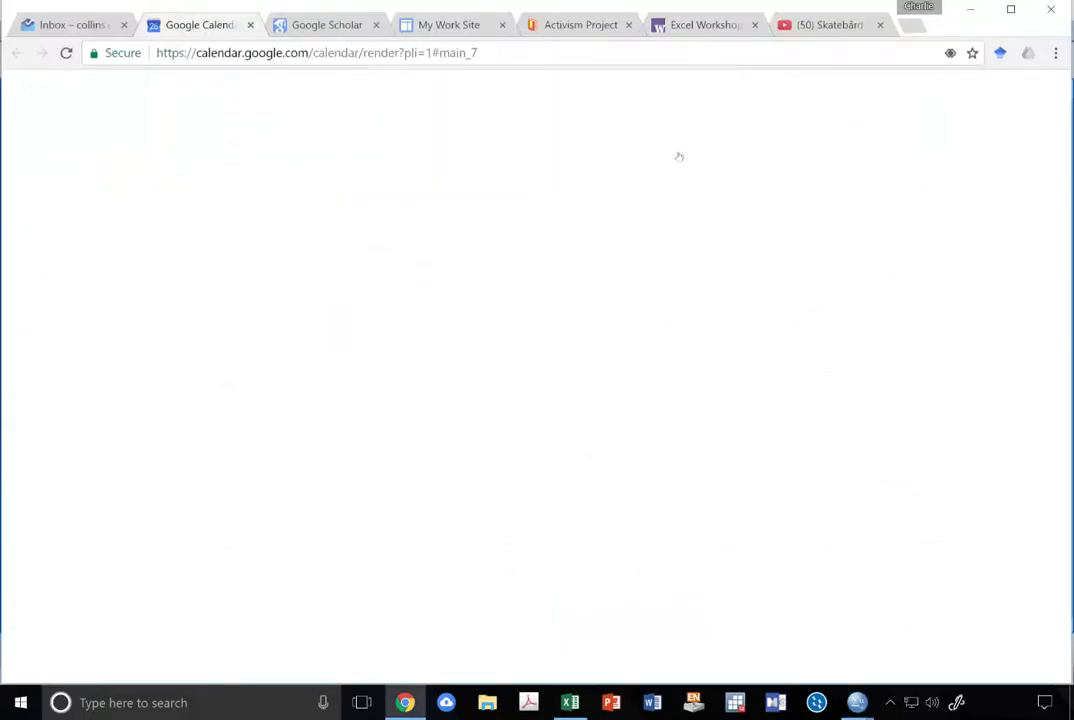
key(alt+Tab)
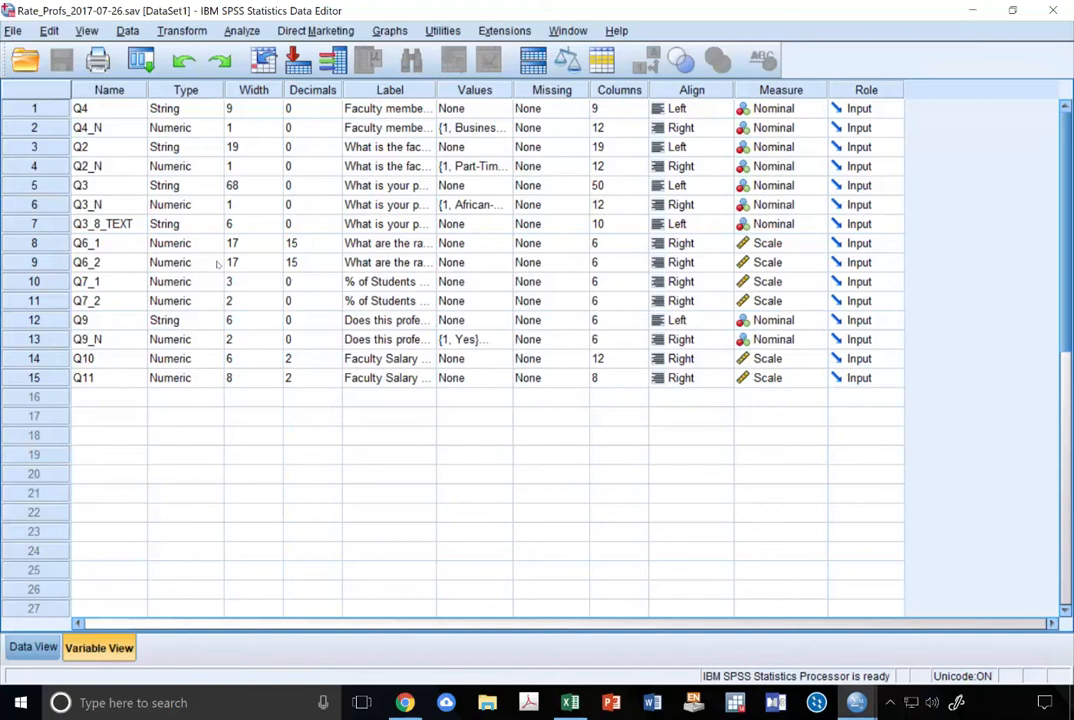
- Show the case rows and examine the Q4 column from the first case to the last and back
click(33, 647)
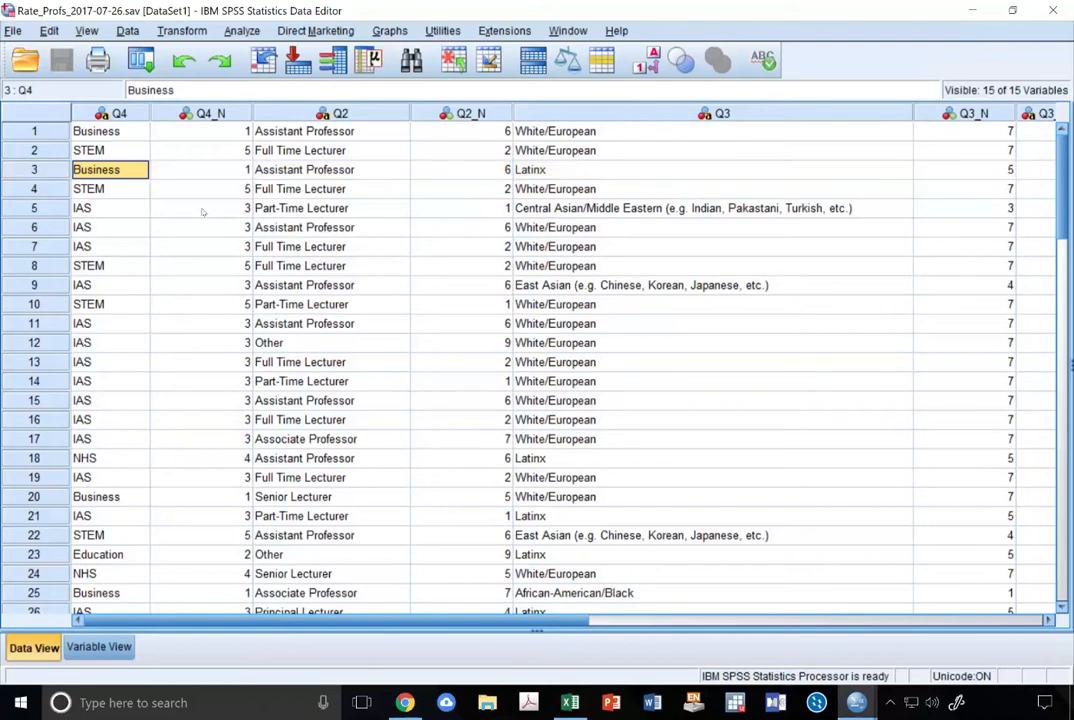
key(Up)
key(Up)
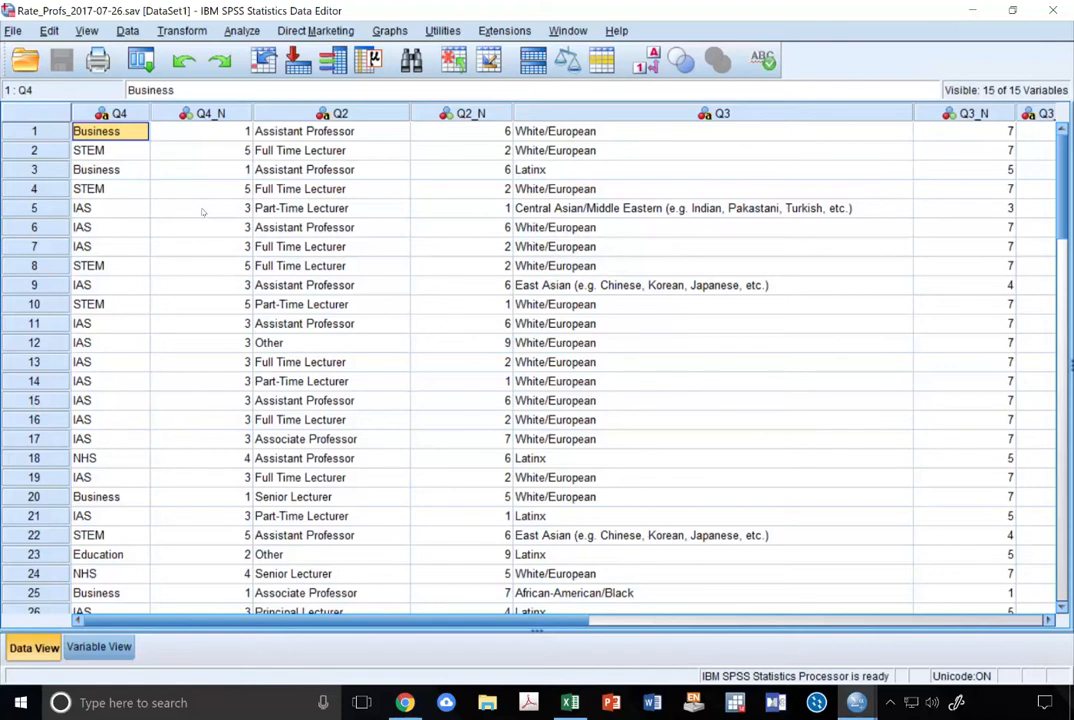
key(ctrl+Down)
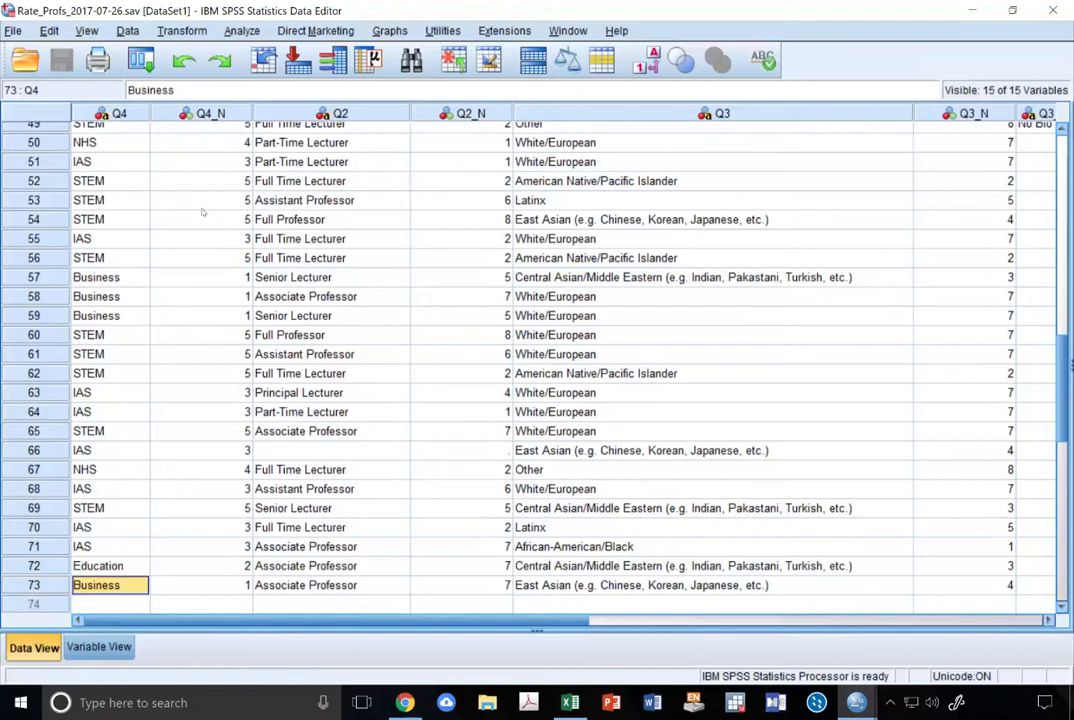
key(ctrl+Up)
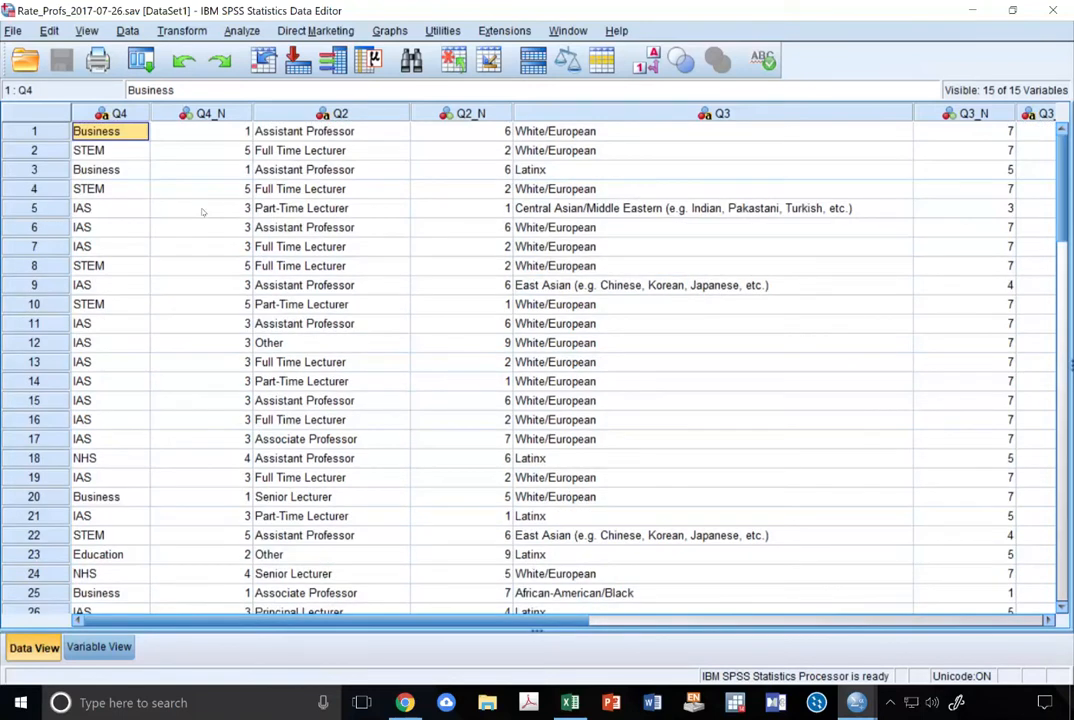
- Compare the text and numeric versions of school (Q4, Q4_N) and rank (Q2, Q2_N) in the first case
key(Right)
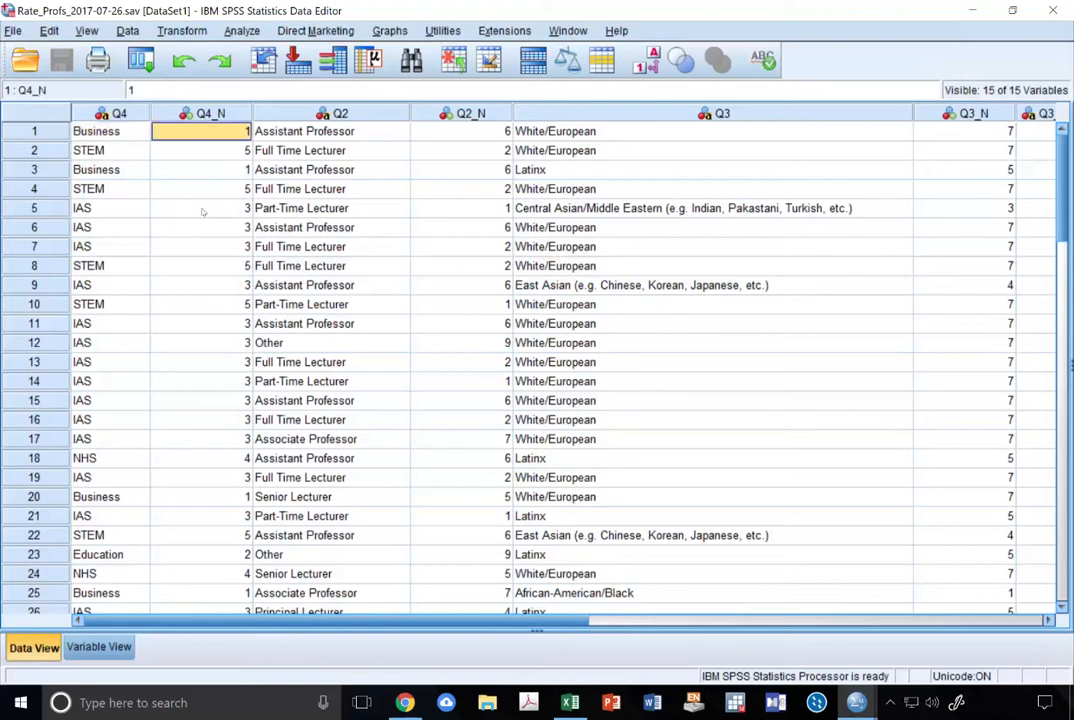
key(Left)
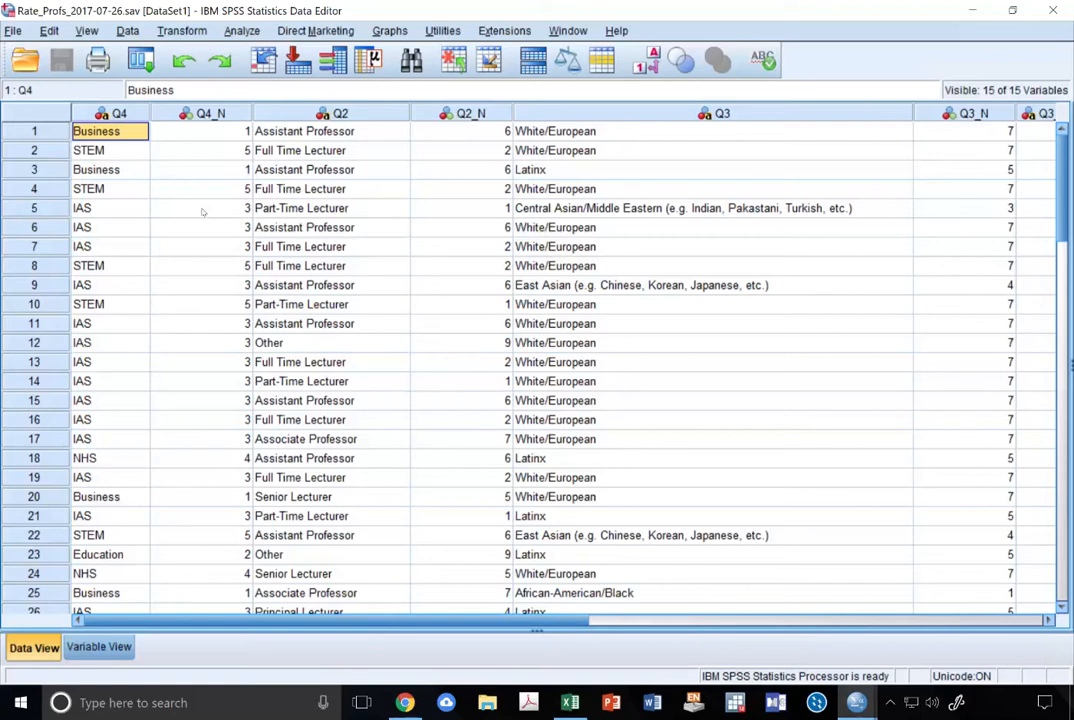
key(Right)
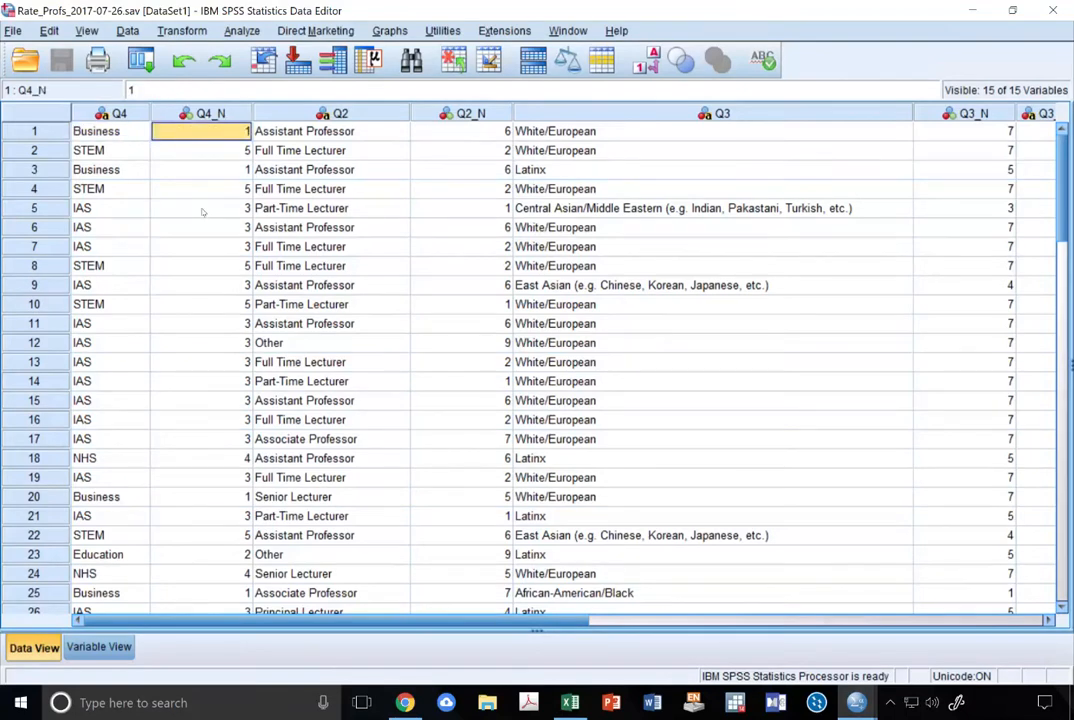
key(Right)
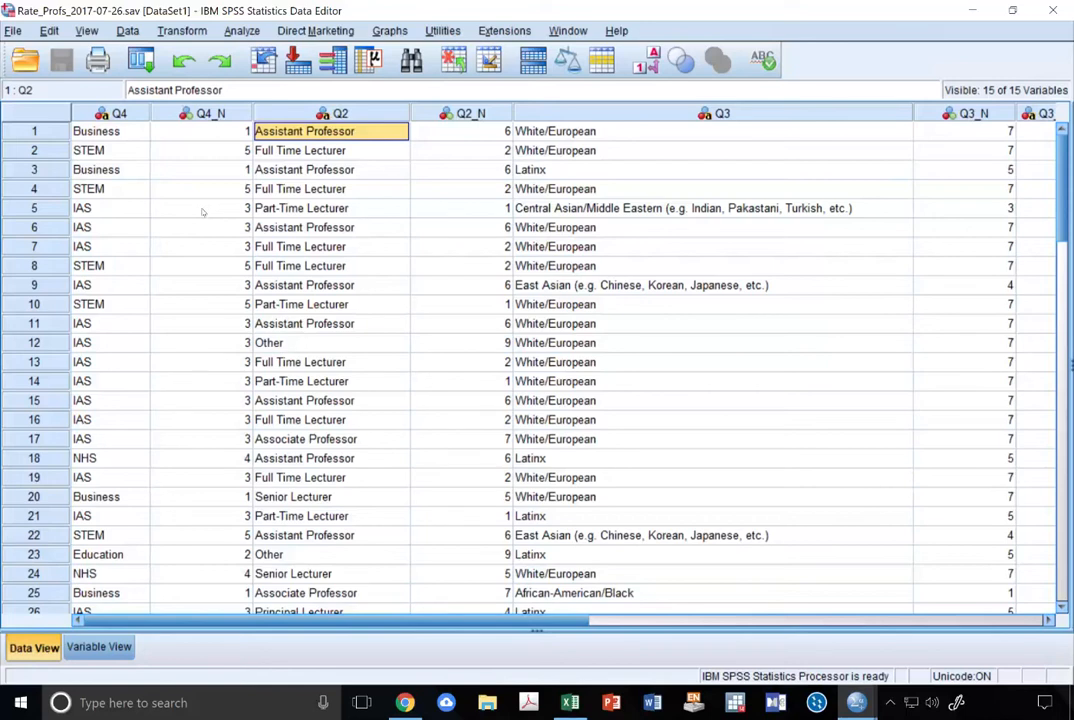
key(Right)
key(Left)
key(Right)
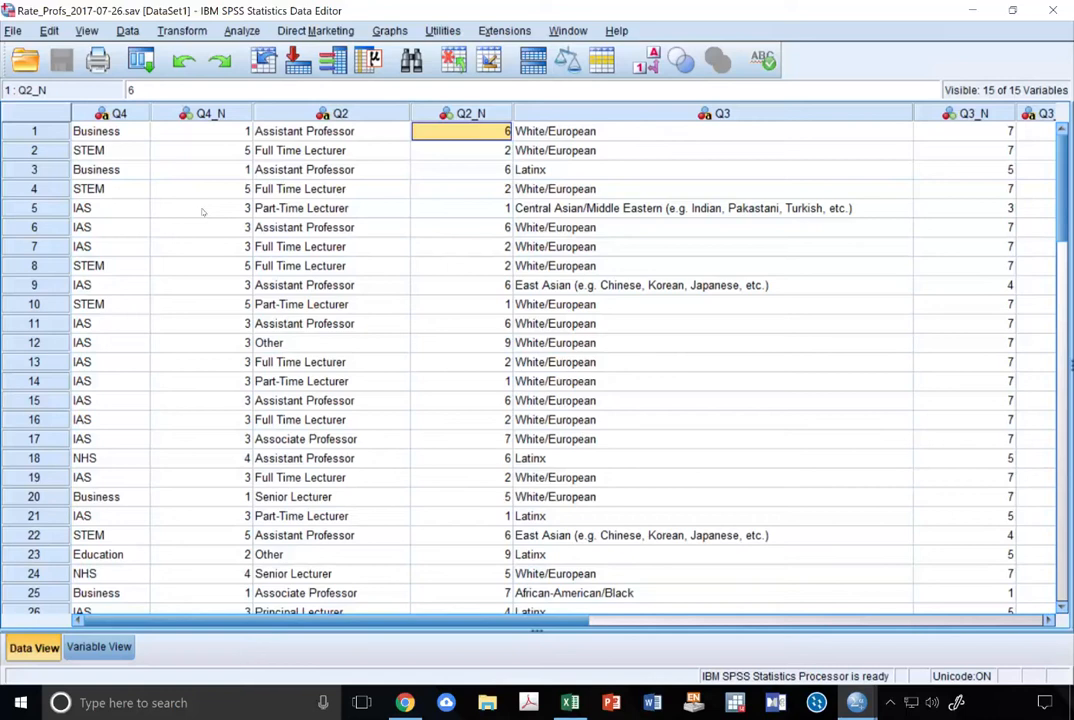
key(Left)
key(Right)
key(Left)
key(Right)
key(Left)
key(Right)
- Compare the text and numeric versions of perceived race (Q3, Q3_N) in the first case
key(Right)
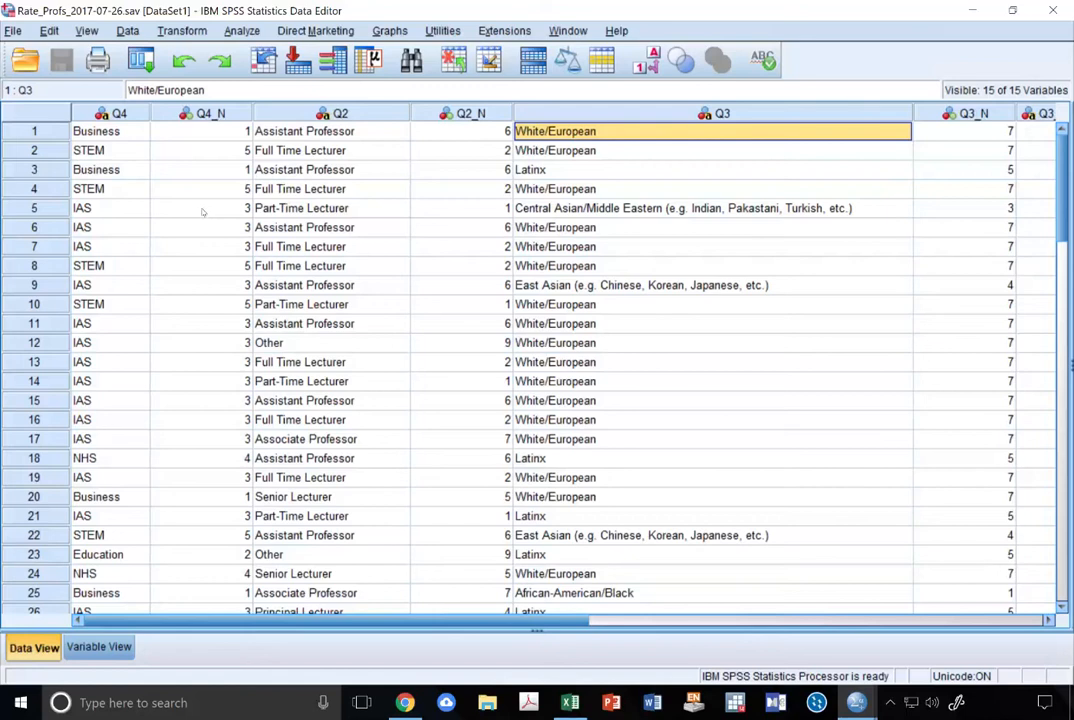
key(Right)
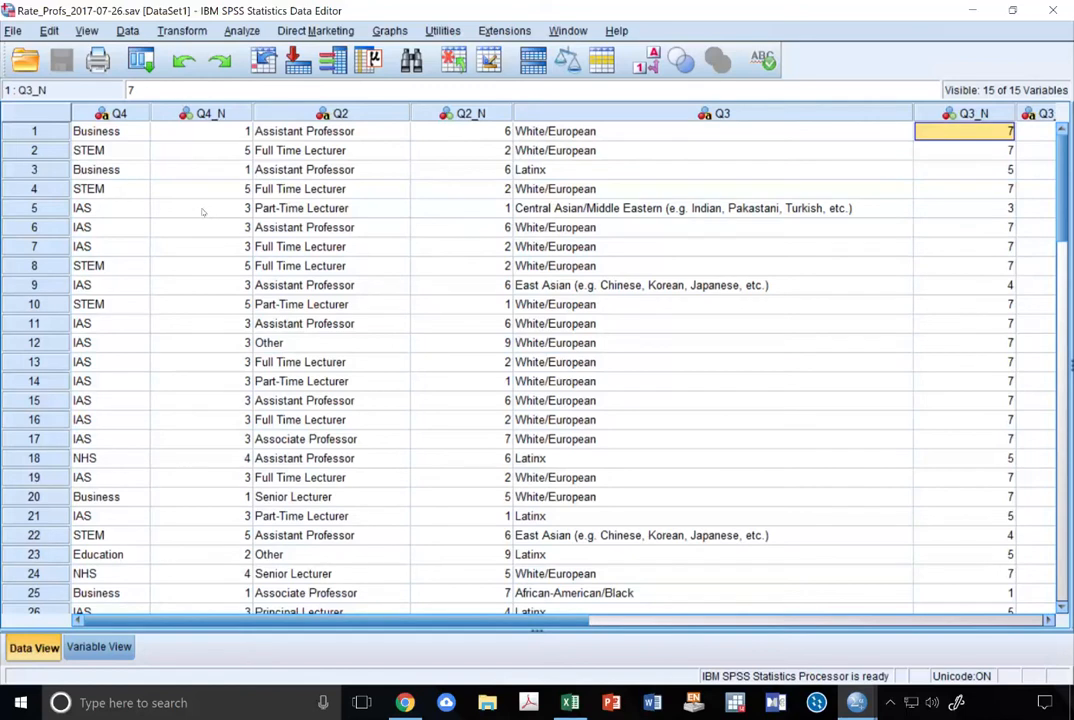
key(Left)
key(Right)
- Examine the Q3_8_TEXT column through its last cases for text entries and return to the first case
key(Right)
key(Right)
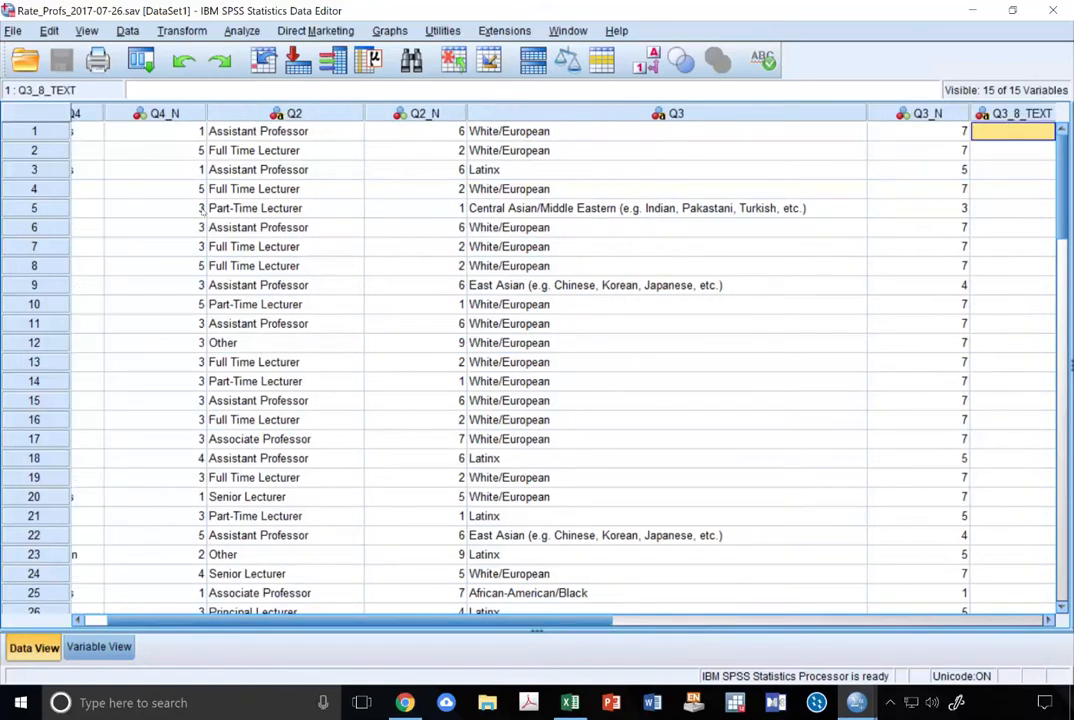
key(Left)
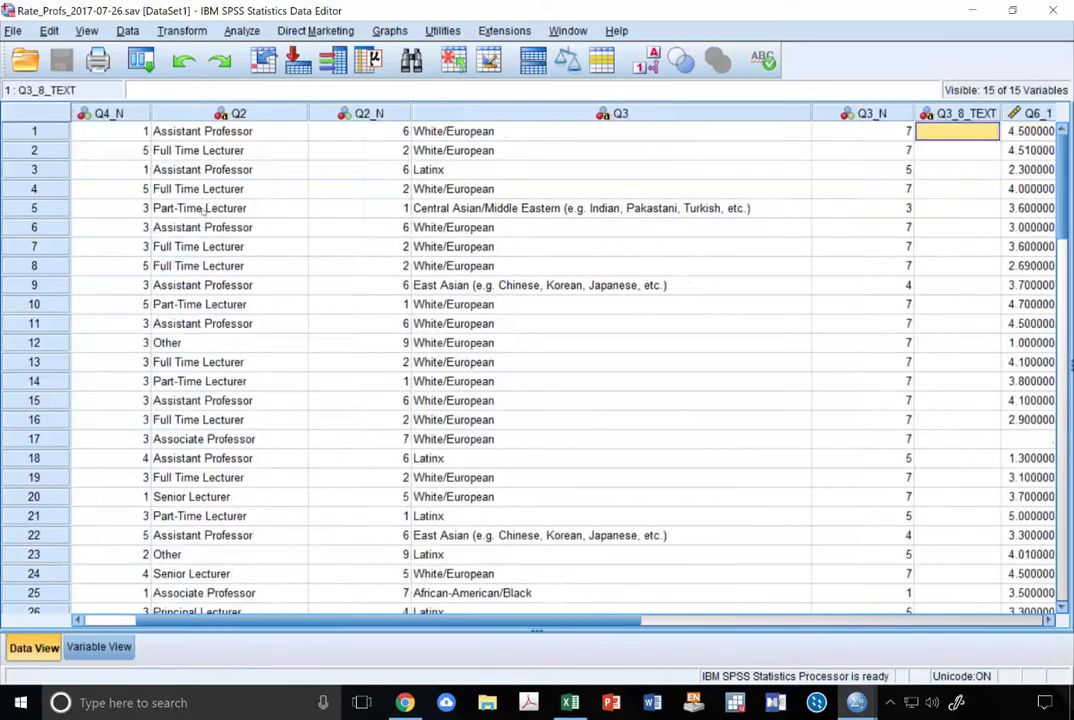
key(ctrl+Down)
key(Up)
key(Up)
key(Up)
key(Up)
key(Up)
key(Up)
key(Up)
key(Up)
key(Up)
key(Up)
key(Up)
key(Up)
key(Up)
key(Up)
key(Up)
key(Up)
key(Up)
key(Up)
key(Up)
key(Up)
key(Down)
key(Down)
key(ctrl+Up)
- Examine the first case's values from Q6_1 across to Q7_2 and return to Q6_1
key(Right)
key(Right)
key(Right)
key(Right)
key(Right)
key(Right)
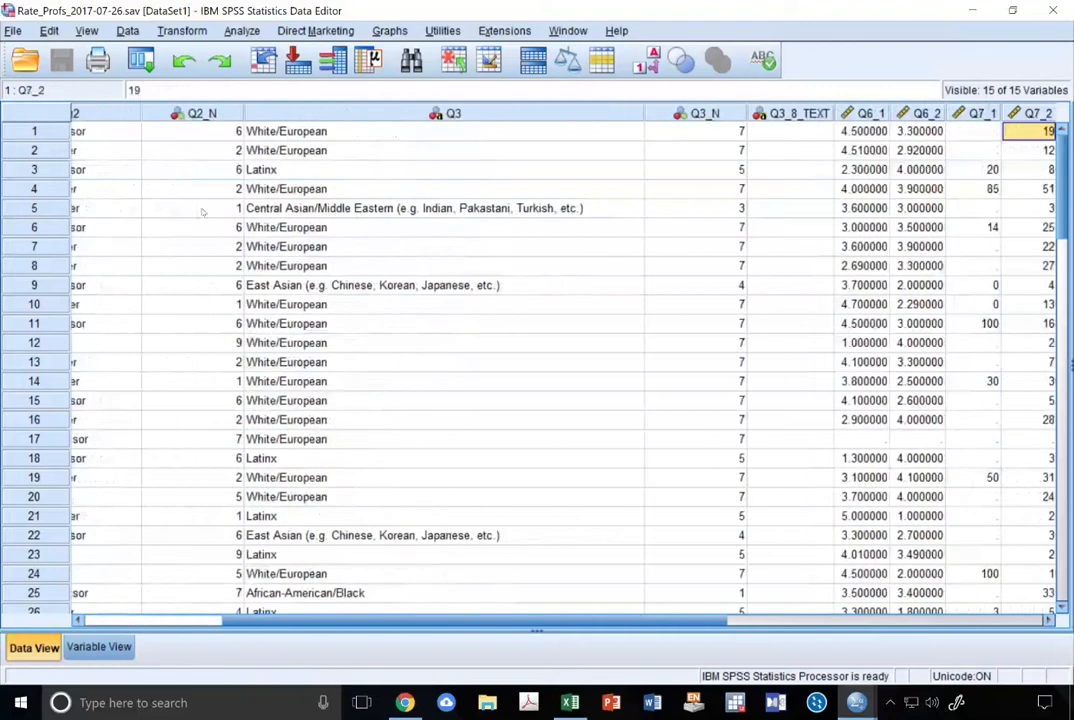
key(Left)
key(Left)
key(Left)
key(Left)
key(Left)
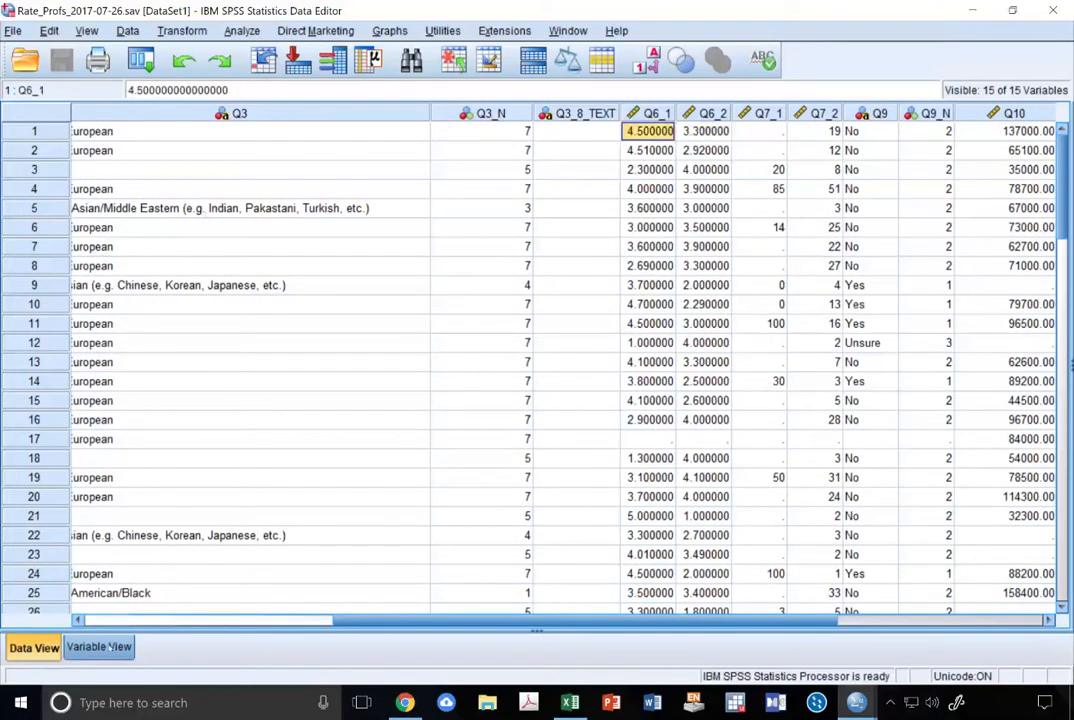
- Widen the Label column in the variable definitions and select the label of Q6_1
click(100, 648)
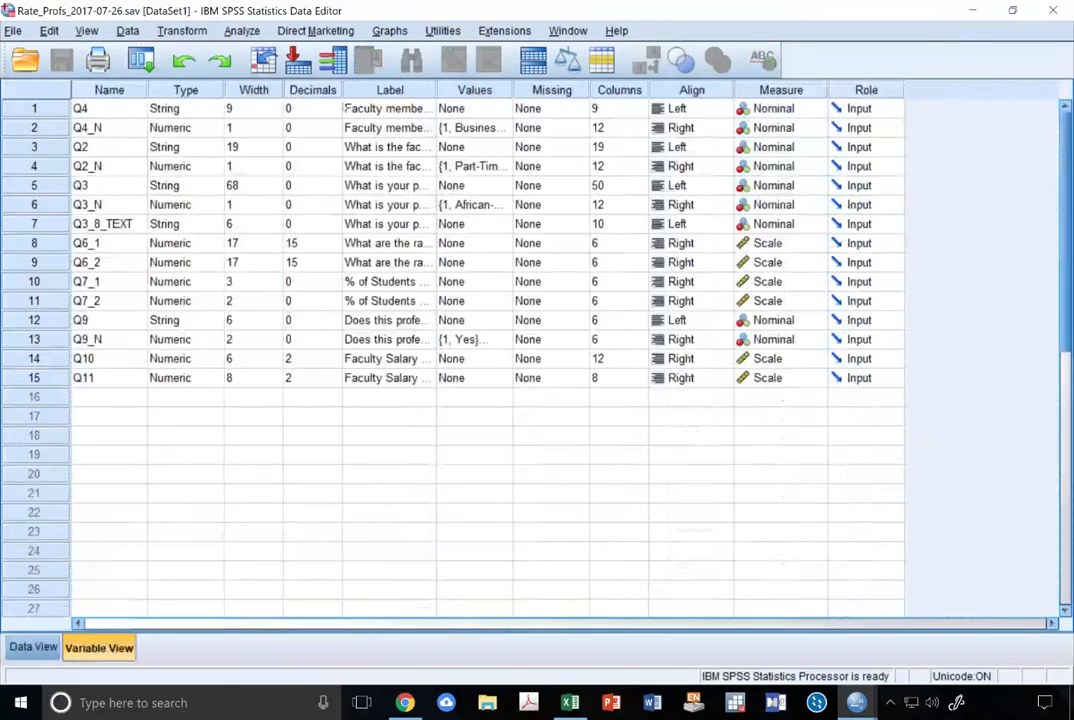
drag(437, 90, 779, 127)
click(466, 245)
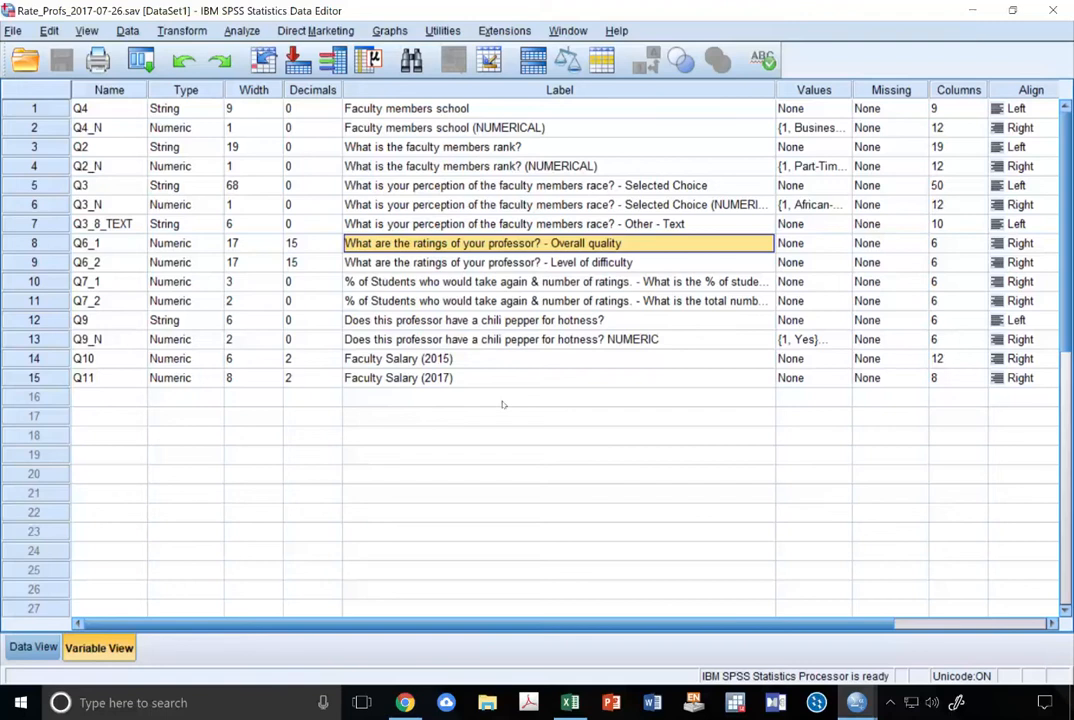
- Read through the variable labels from Q6_2 down to Q11 and return to the case rows
key(Down)
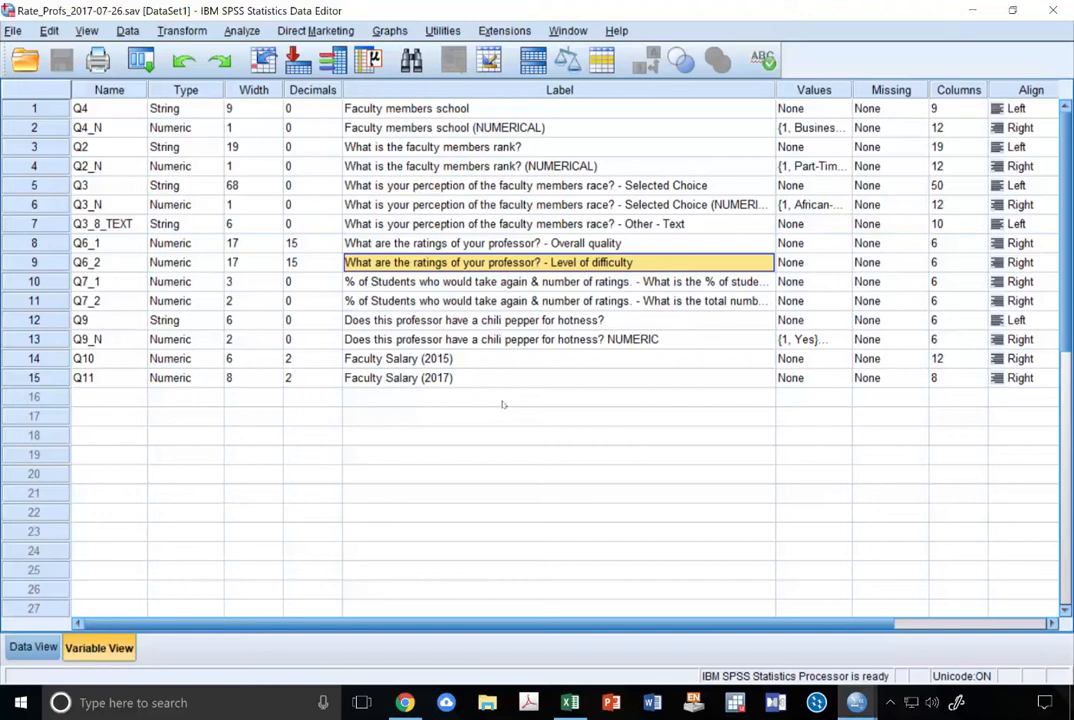
key(Down)
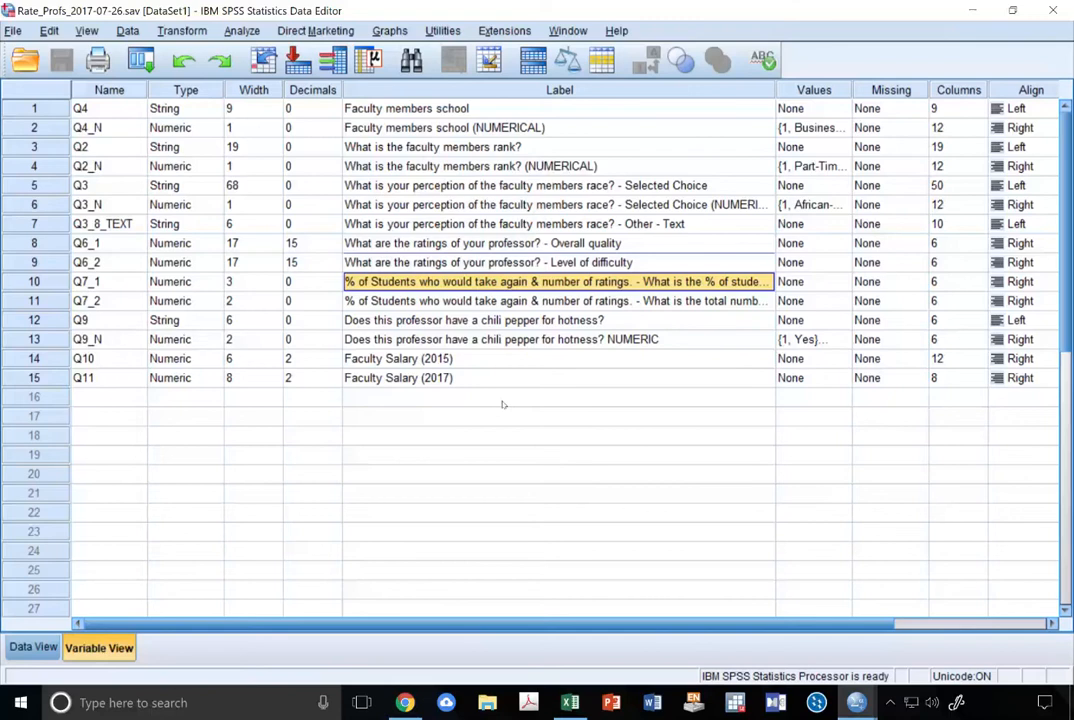
key(Down)
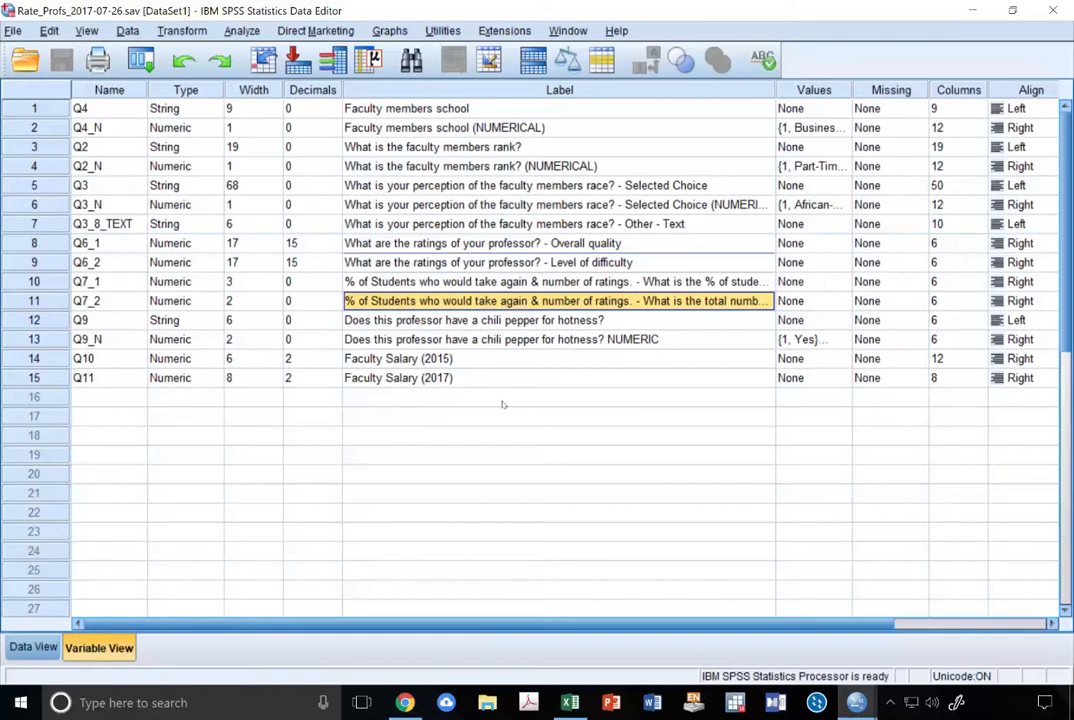
key(Down)
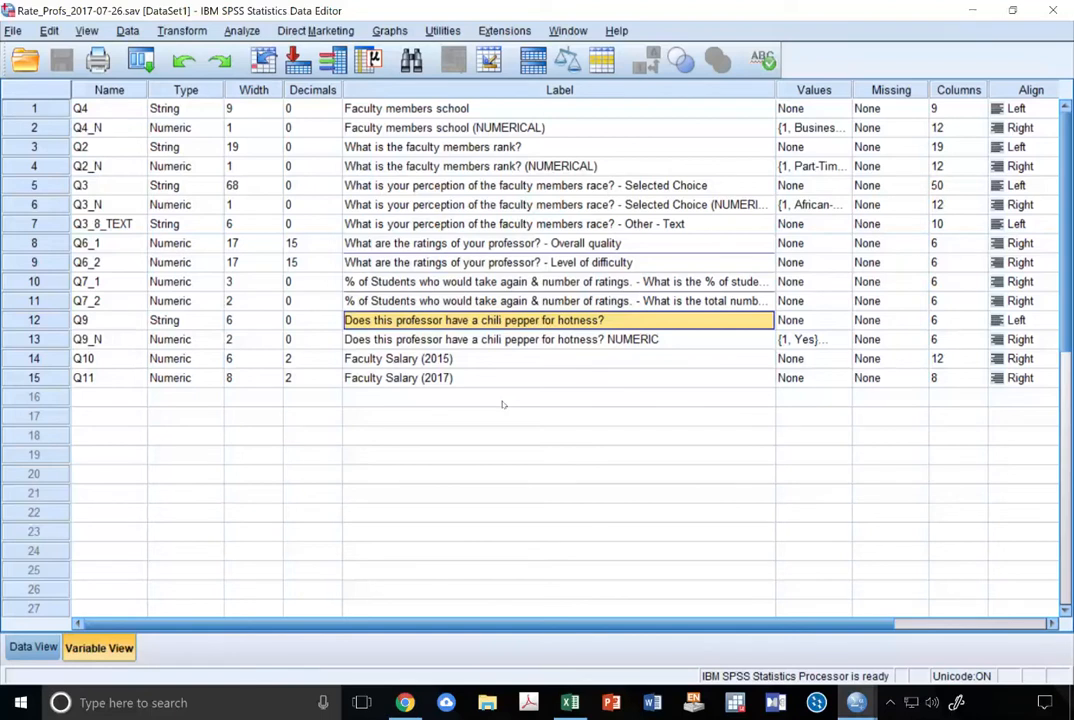
key(Down)
key(Down)
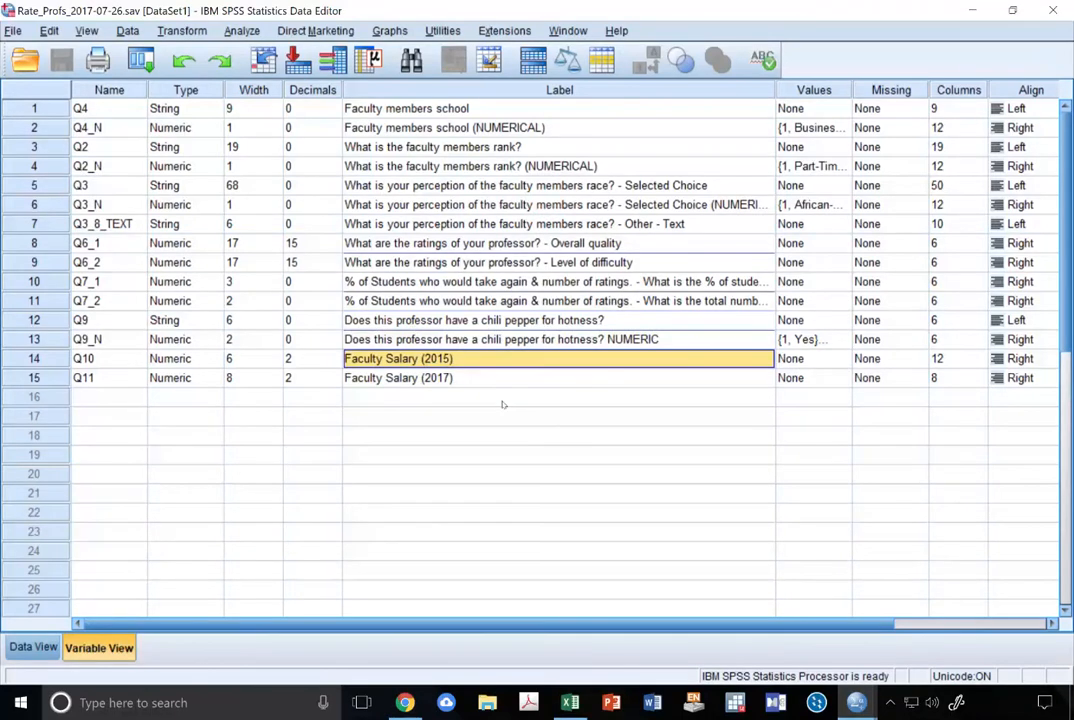
key(Down)
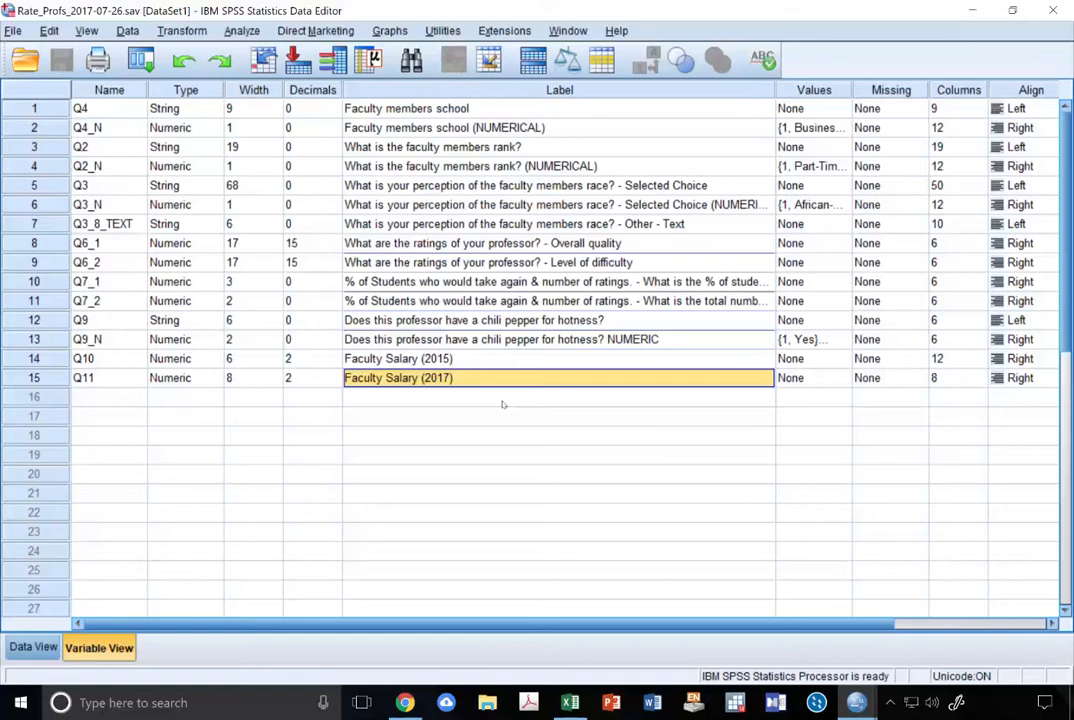
key(Up)
key(Down)
click(33, 647)
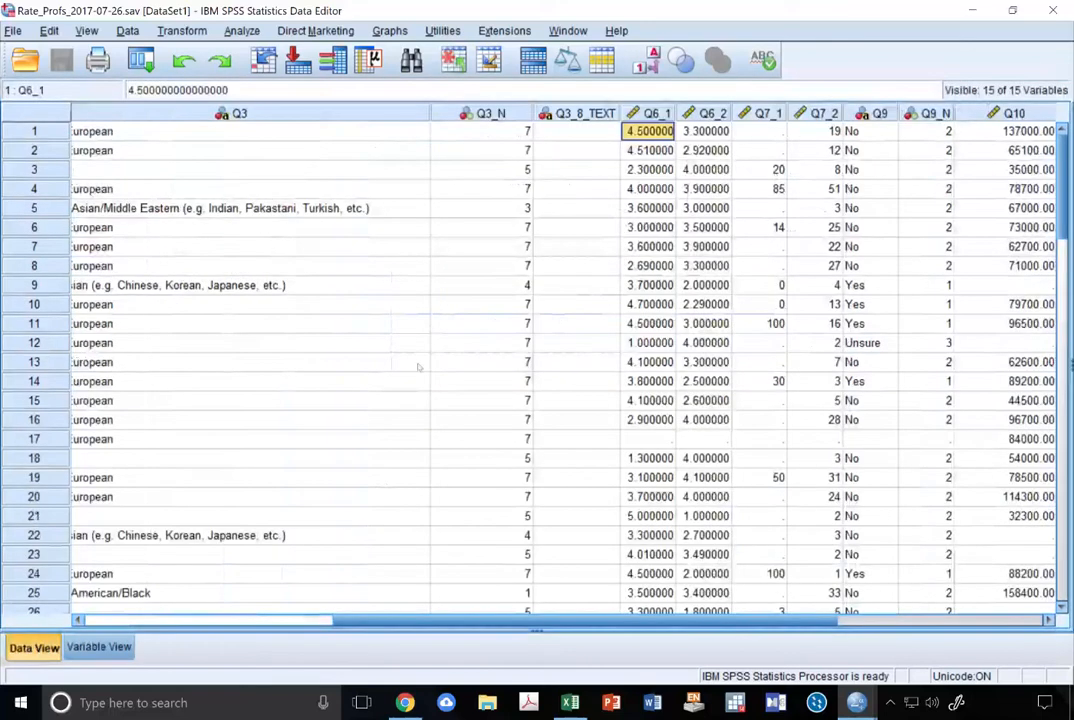
- Switch to the syntax editor and start a comment line reading "*IV" two lines below the Step 5 comment
mouse_move(856, 702)
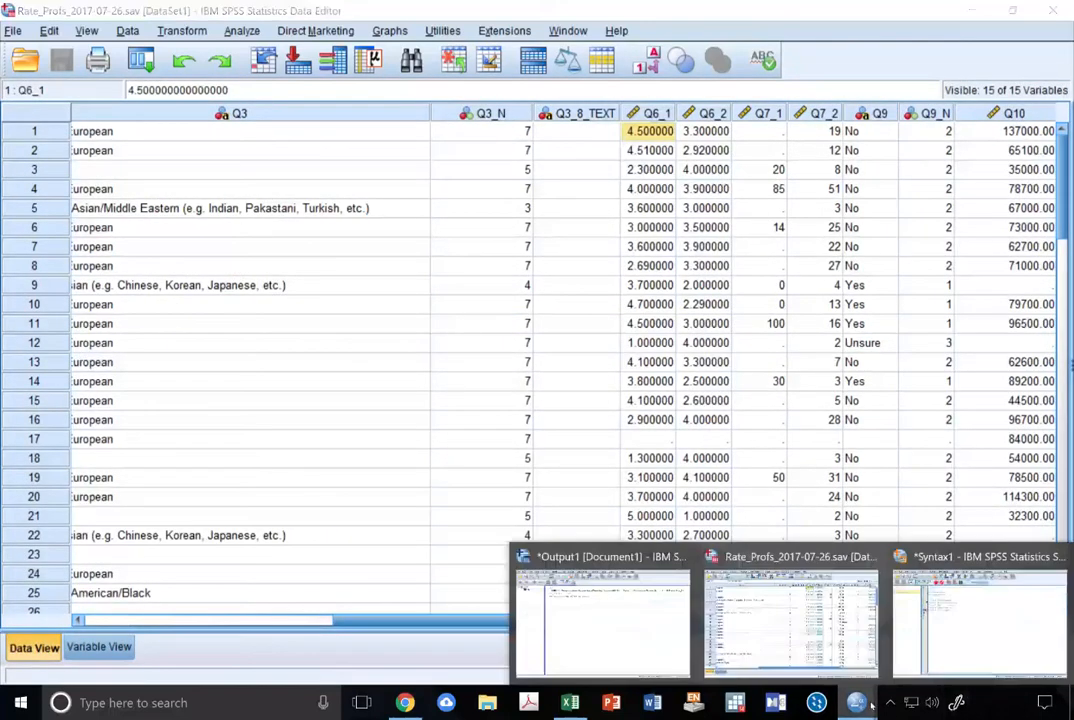
click(978, 633)
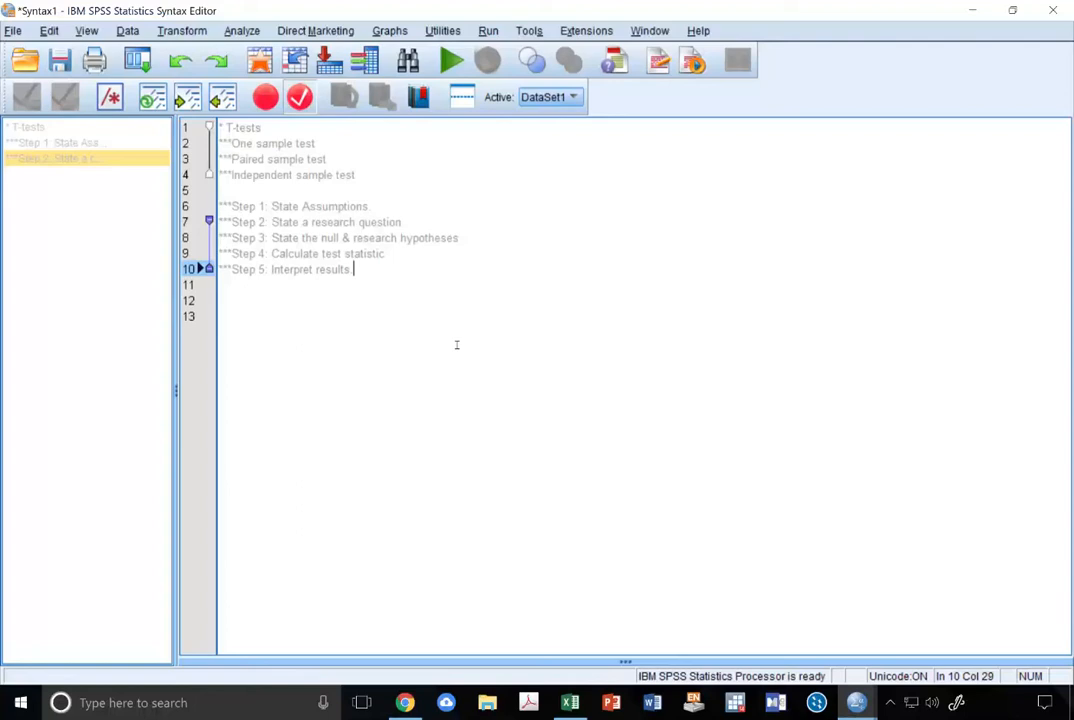
key(Return)
key(Return)
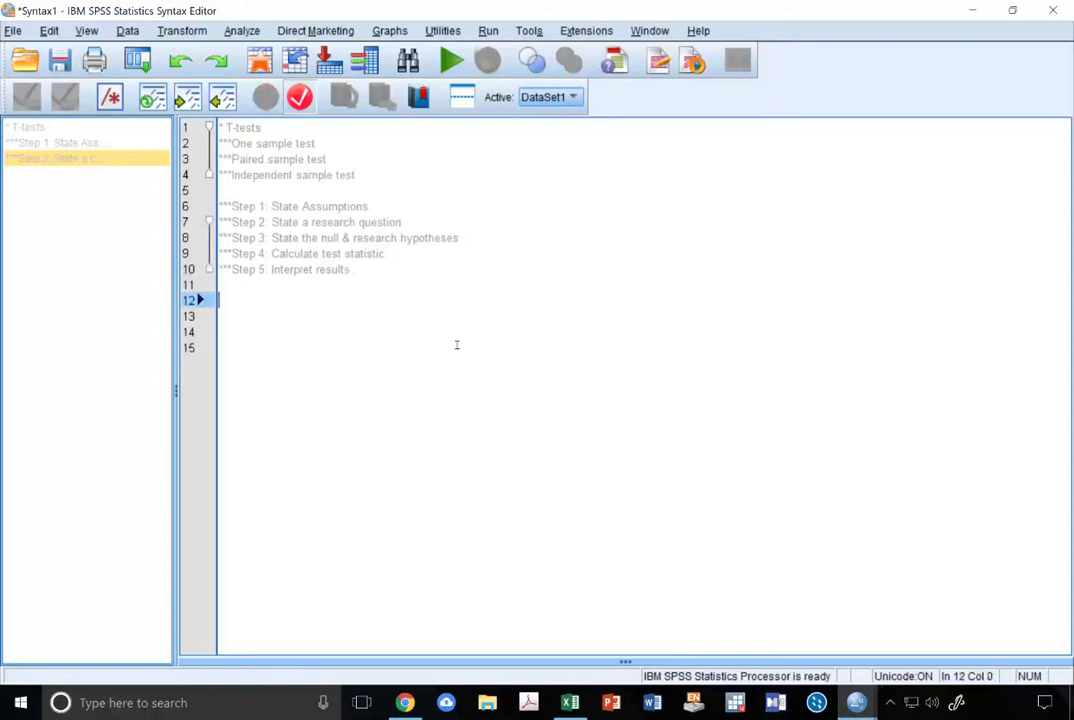
text(IV)
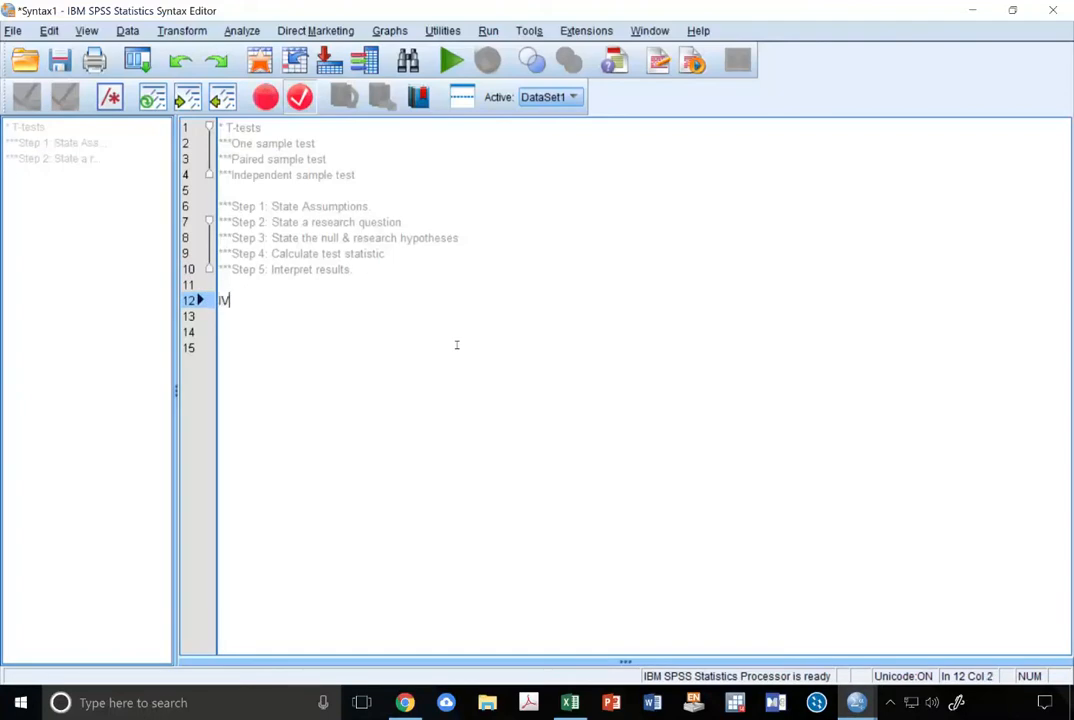
text(*IV)
key(Return)
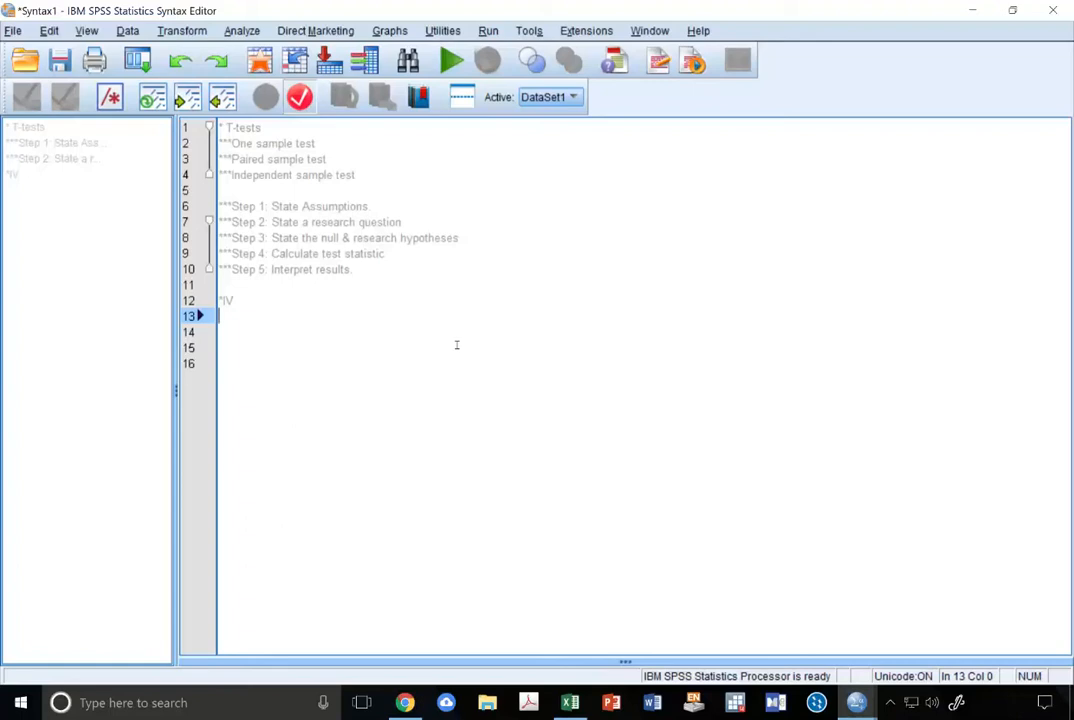
- Extend the IV comment to read "*IV = one nominal variable with two groups."
key(Up)
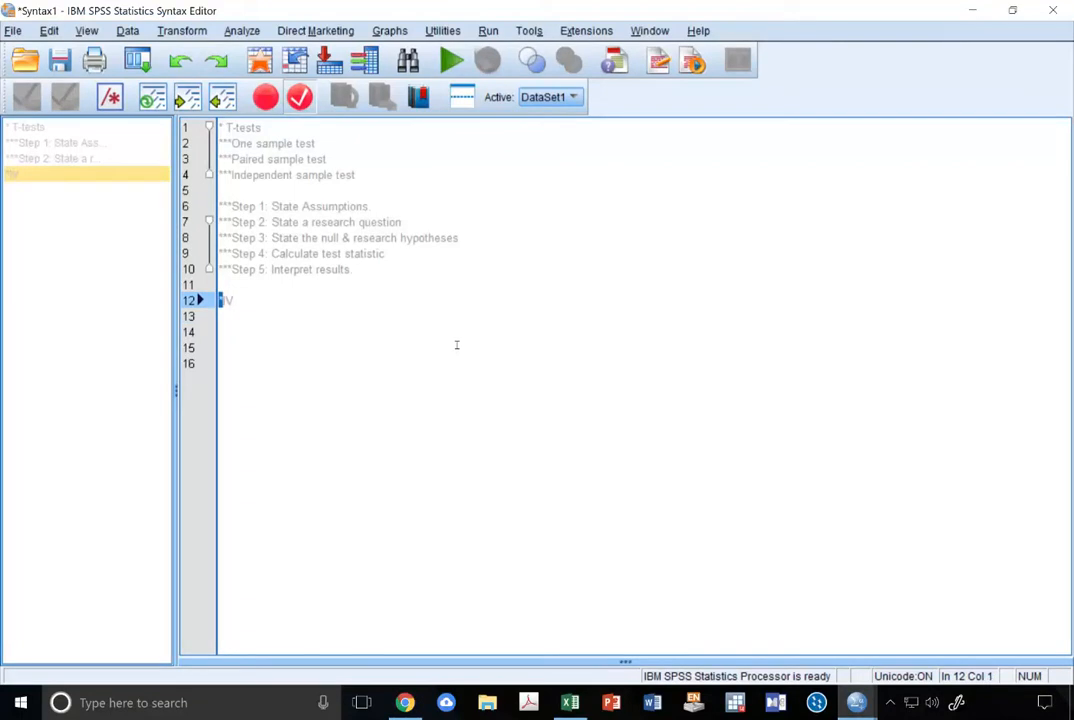
key(Down)
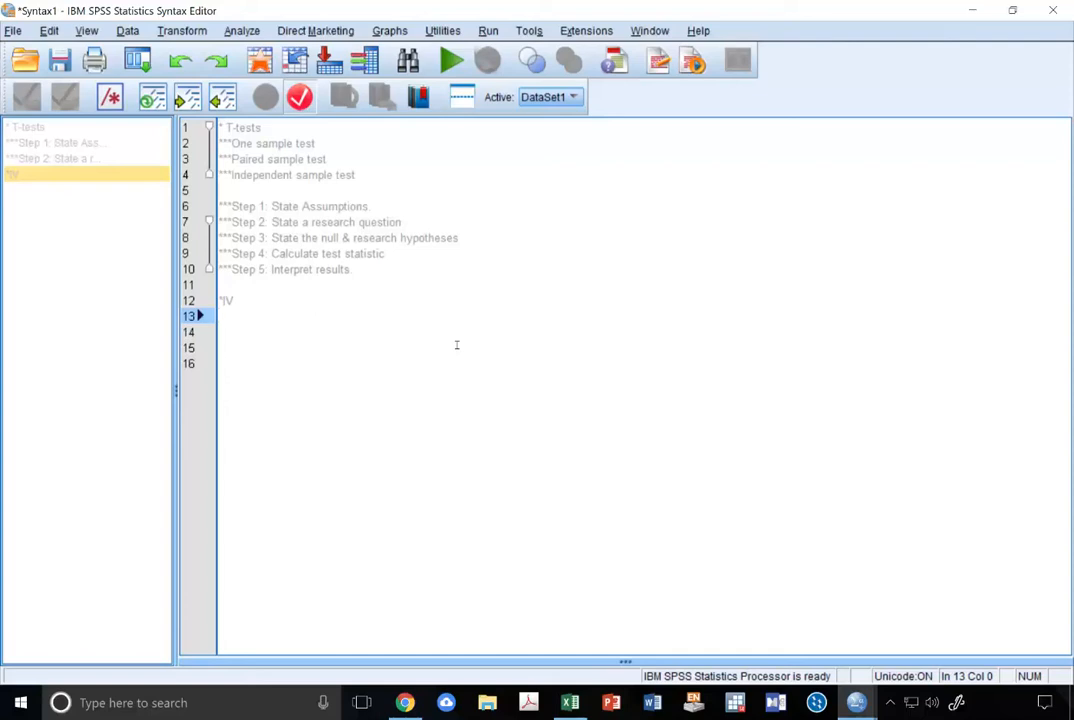
key(Up)
key(End)
text(= )
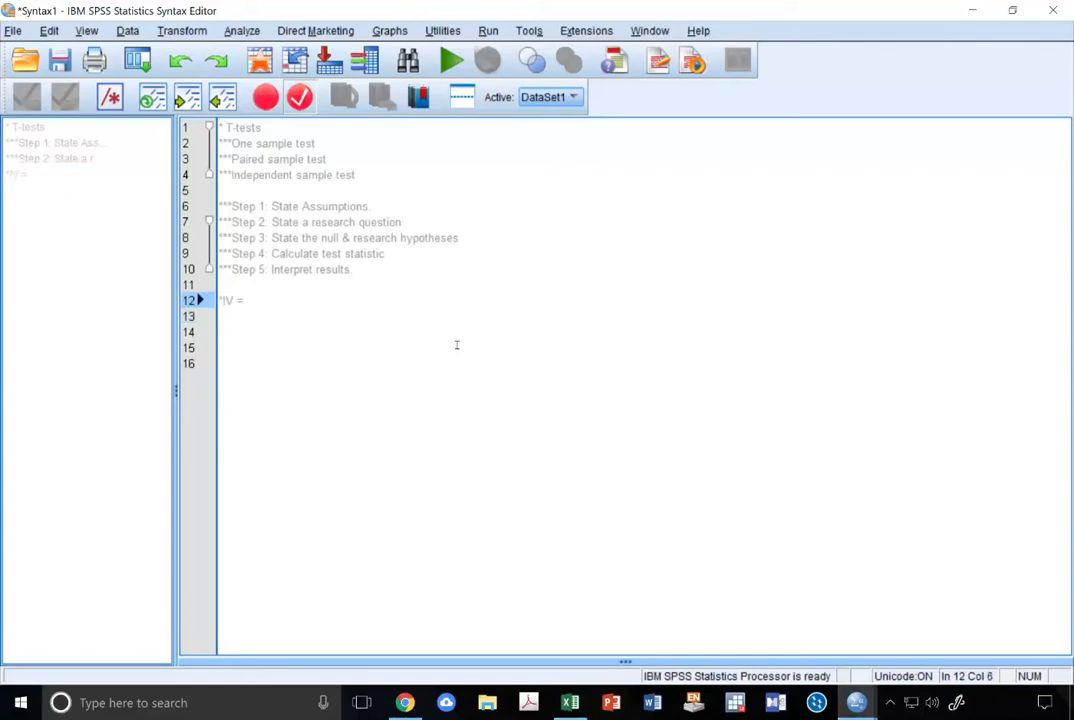
text(one)
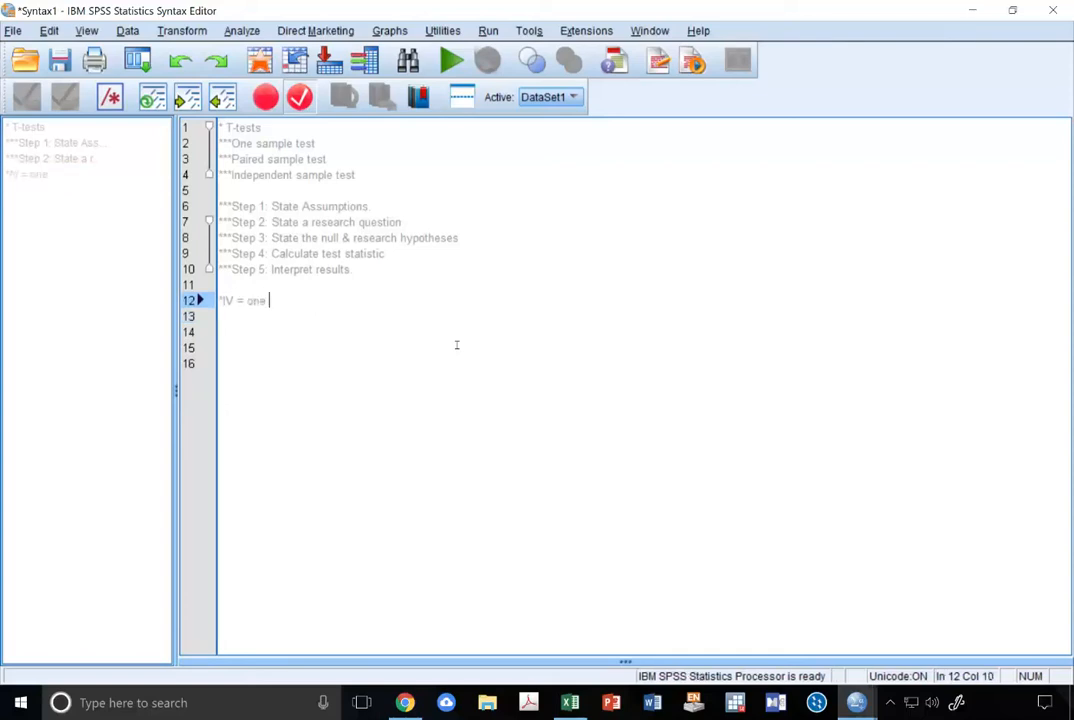
text( nominal variable with )
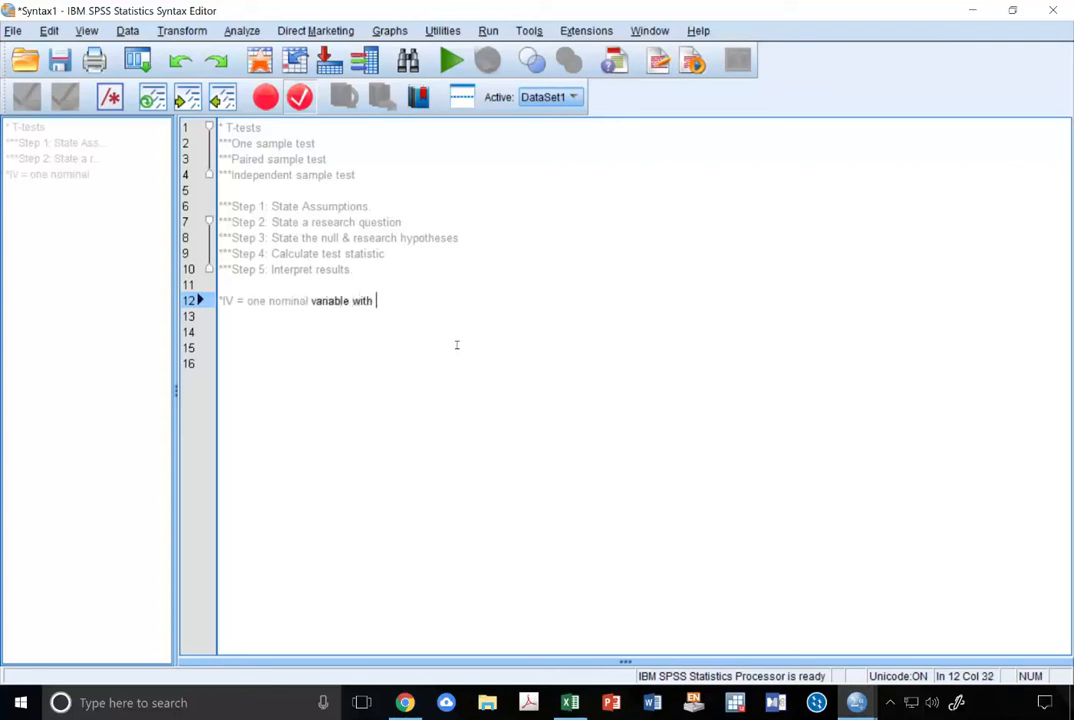
text(two groups.)
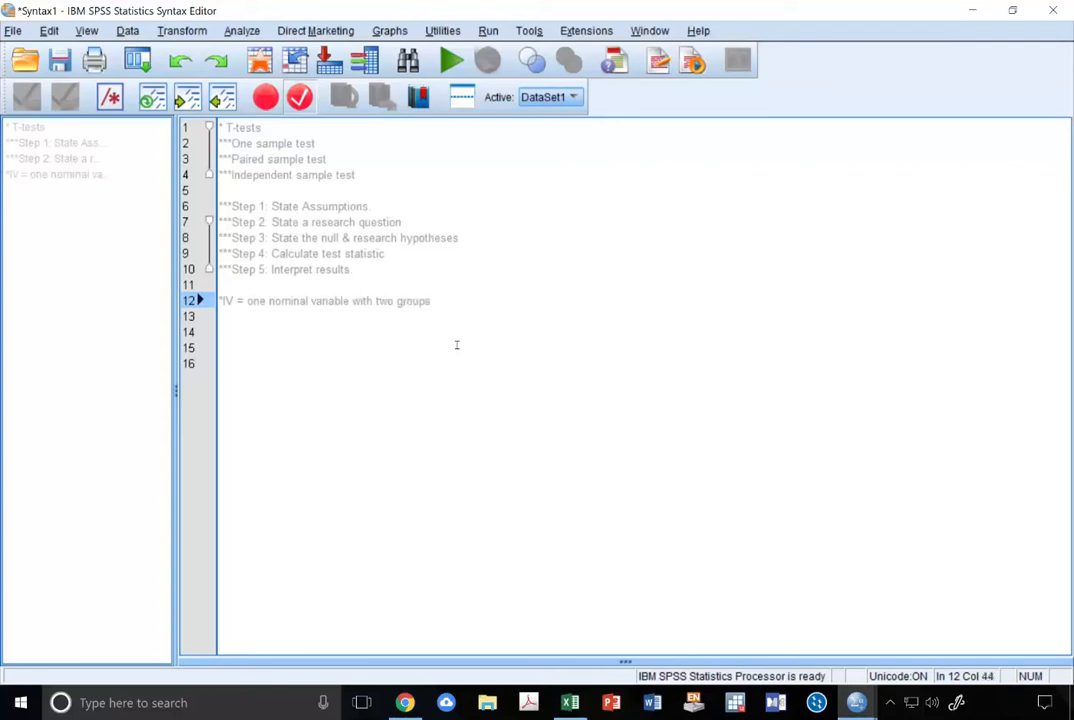
- Add a comment line reading "*DV = one interval/ratio." directly below the IV comment, followed by blank space
key(Return)
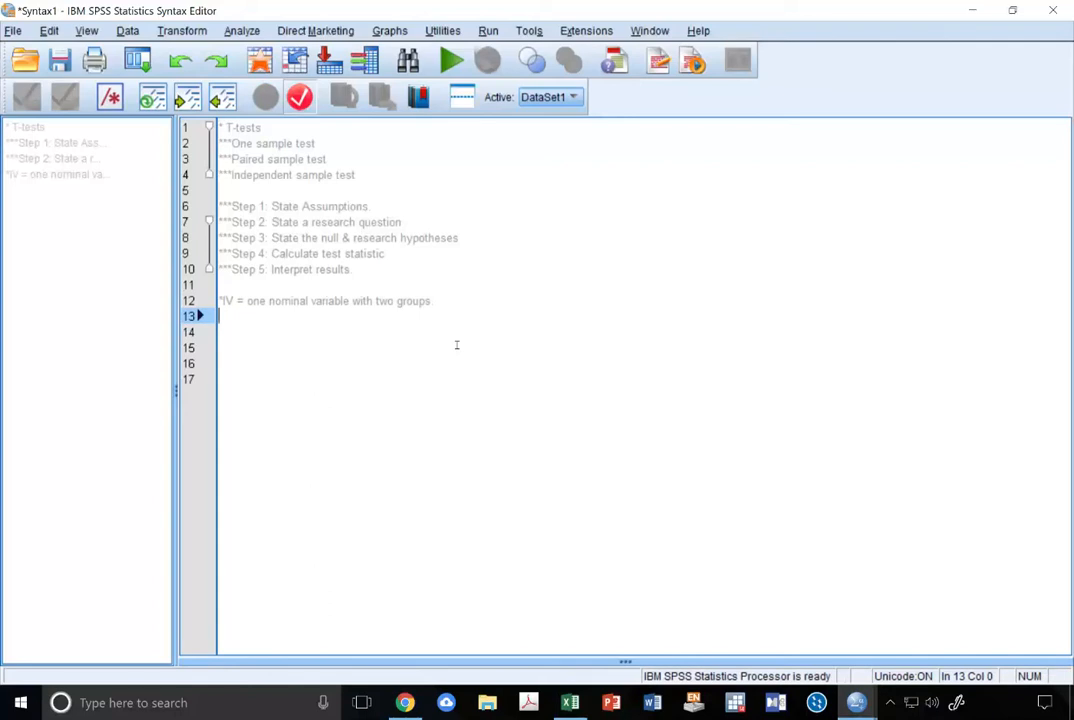
text(*DV = one)
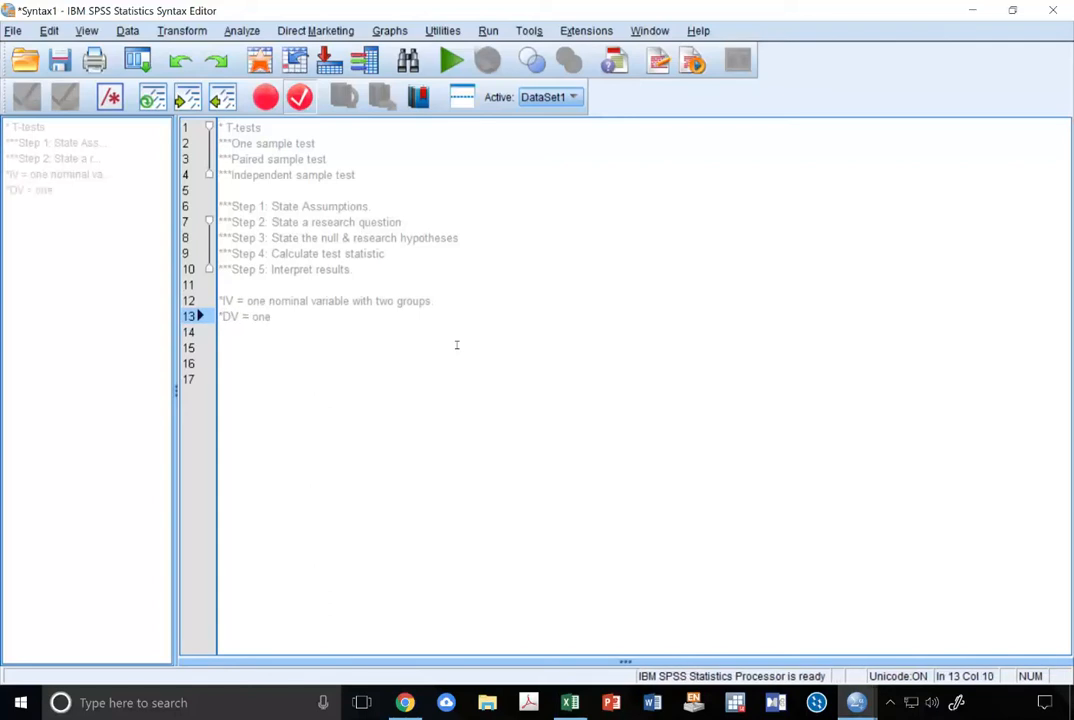
text( interval ratio)
key(Left)
key(Left)
key(Left)
key(Left)
key(Left)
key(BackSpace)
text(/)
key(End)
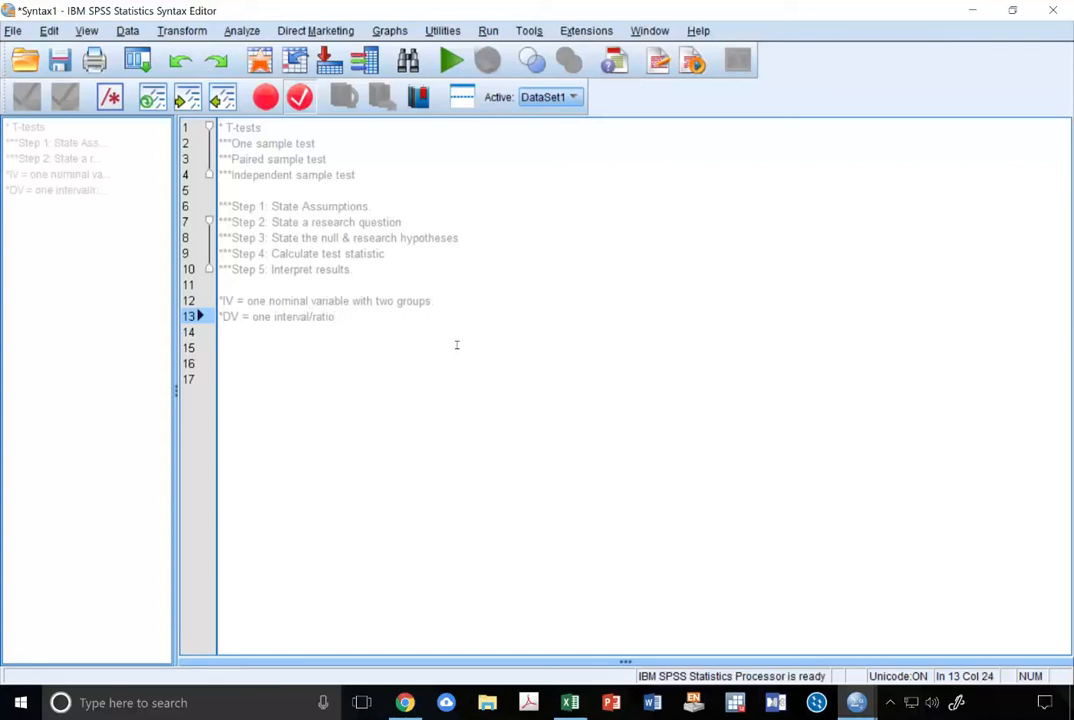
text(.)
key(Return)
key(Return)
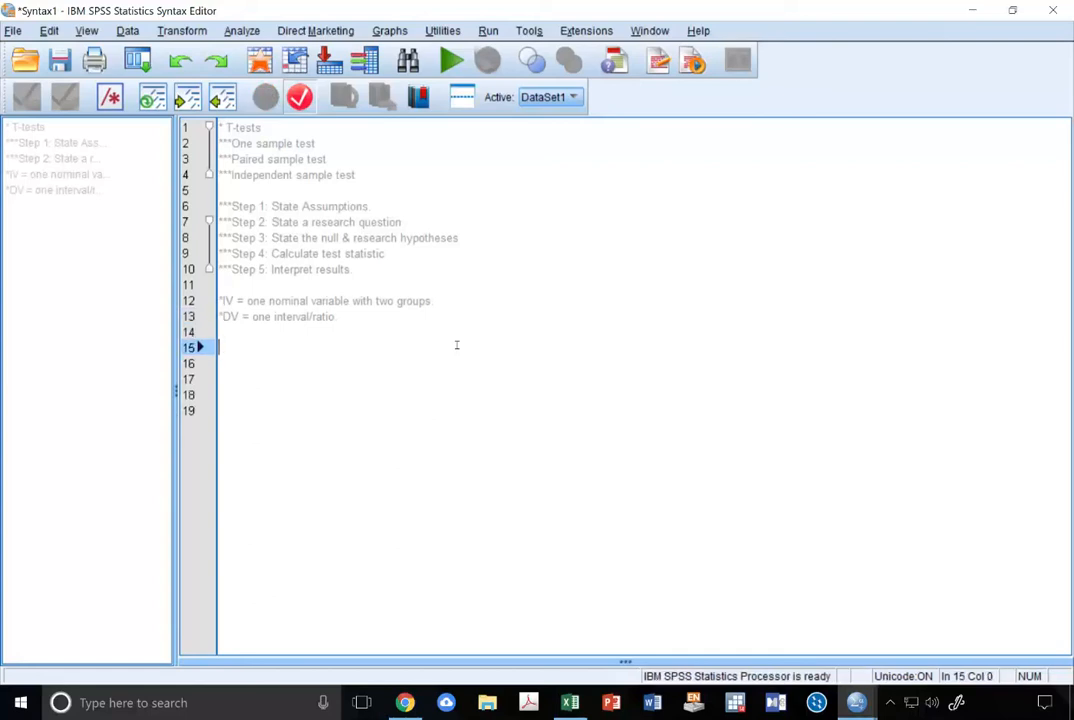
- Copy the whole "***Step 2: State a research question" comment line from the list of steps
key(Up)
key(Up)
key(Up)
key(Up)
key(Up)
key(Up)
key(Up)
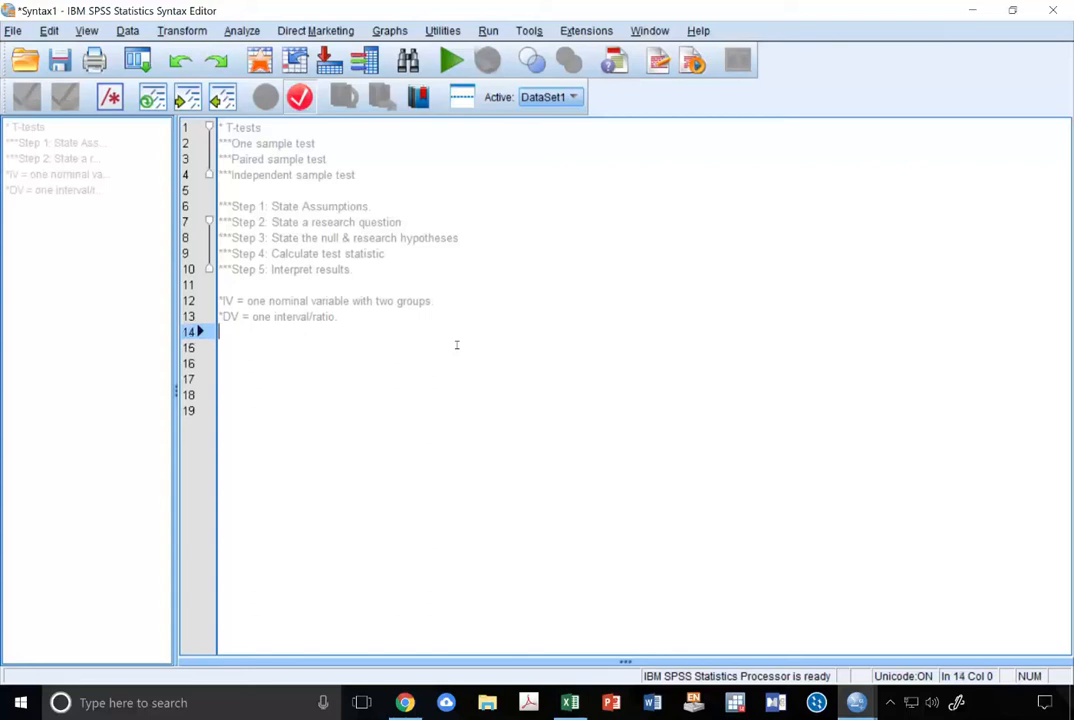
key(Up)
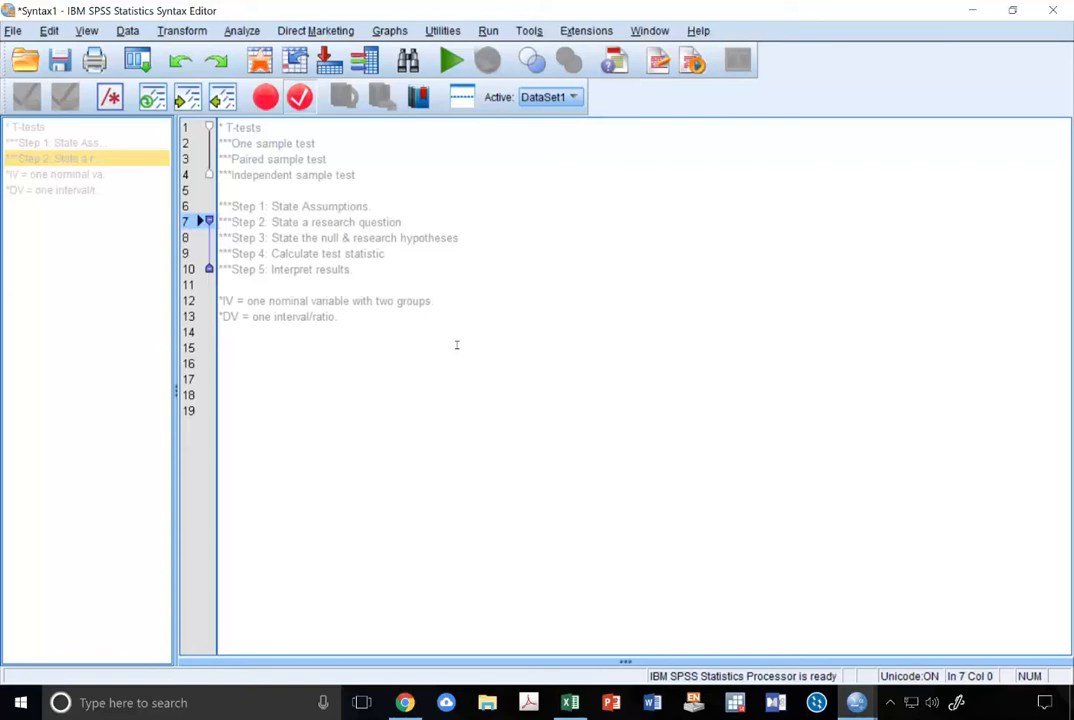
key(shift+Down)
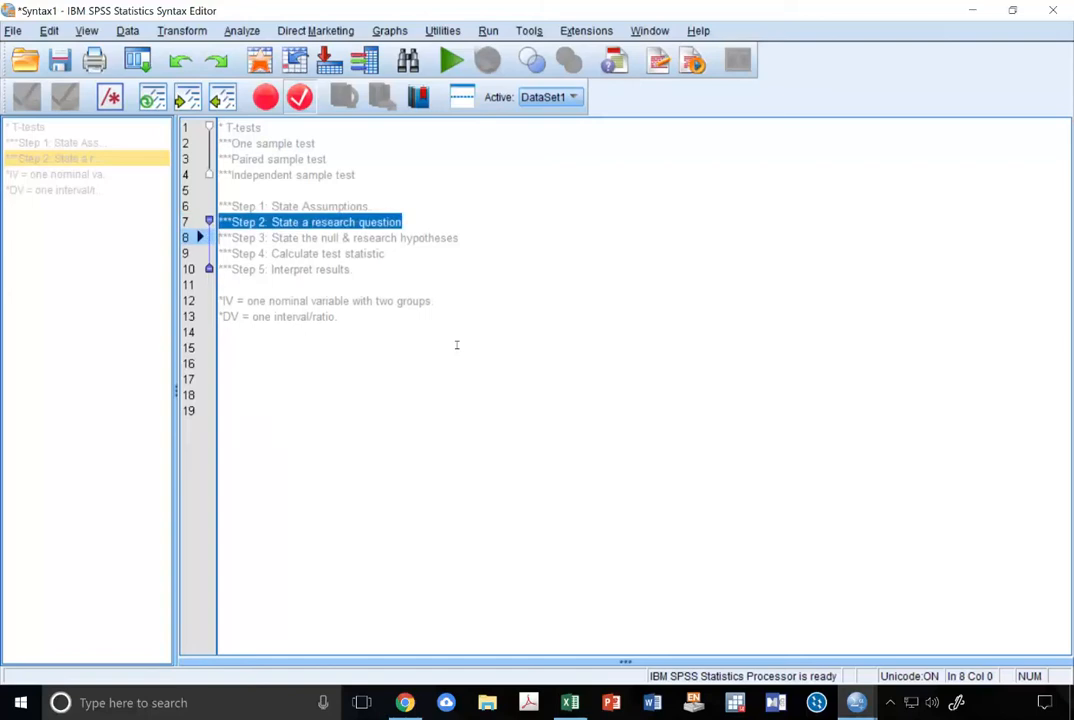
key(Right)
key(Up)
key(shift+Down)
key(ctrl+c)
key(Right)
- Add a commented divider line of repeated equals signs on line 15, below the DV comment
key(Down)
key(Down)
key(Down)
key(Down)
key(Down)
key(Down)
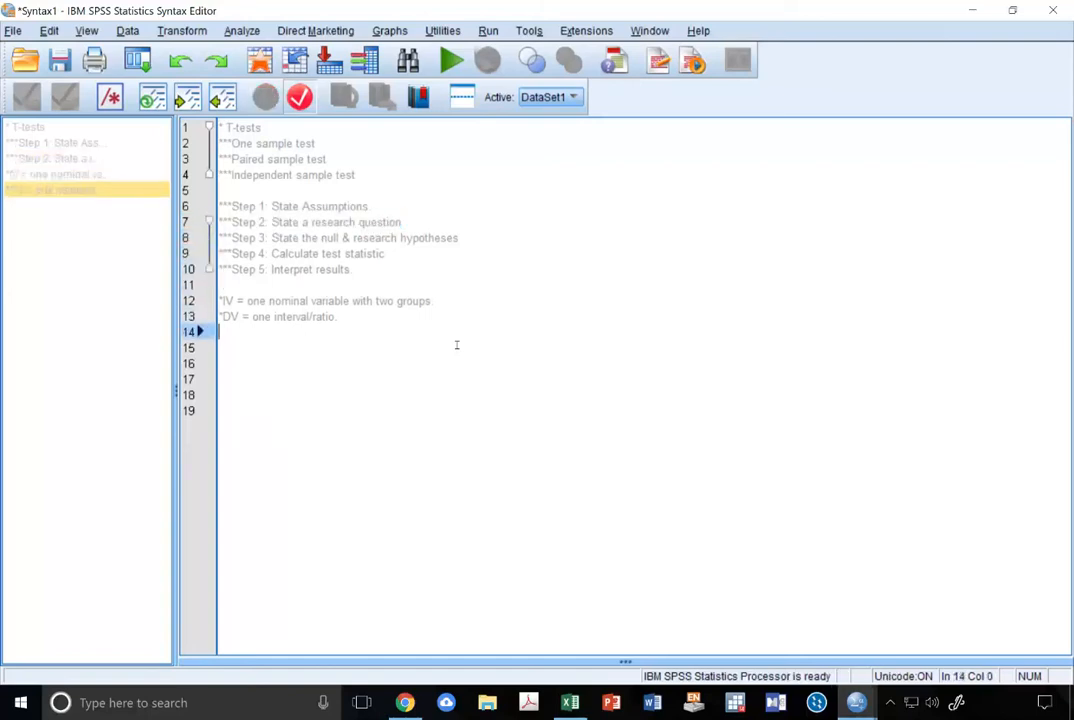
key(Down)
text(*==============================================================================)
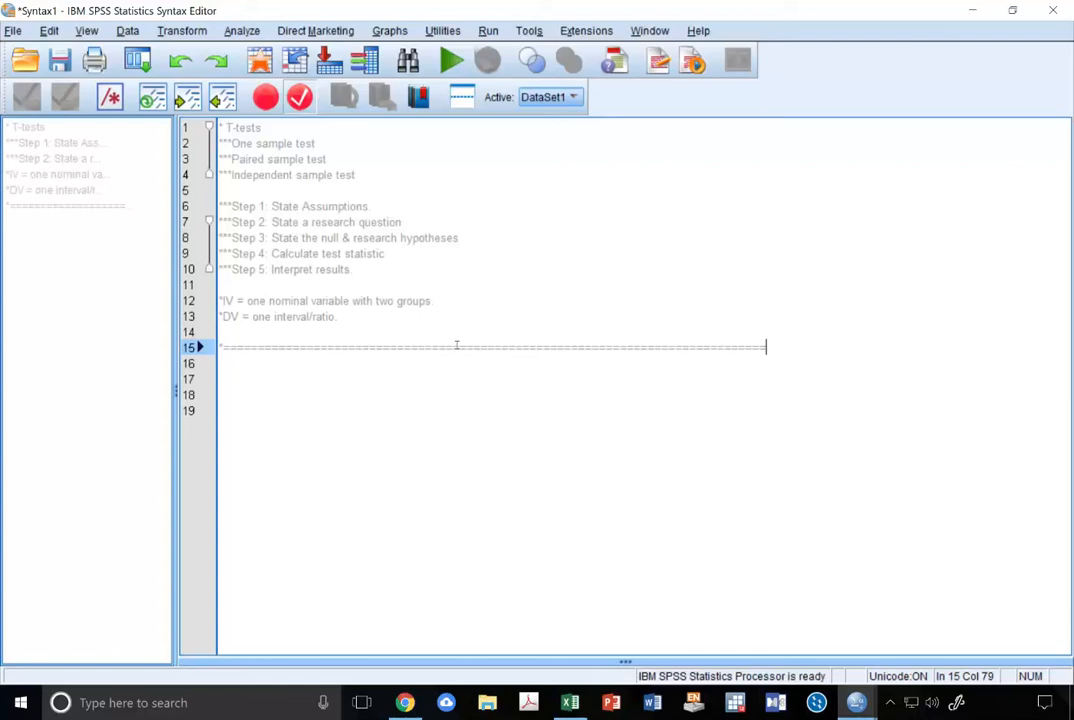
text(=)
key(Return)
- Write the heading comment "* One sample t-test." on the line below the divider
text(* Once sa)
key(BackSpace)
key(BackSpace)
key(BackSpace)
key(BackSpace)
key(BackSpace)
text(e sample t)
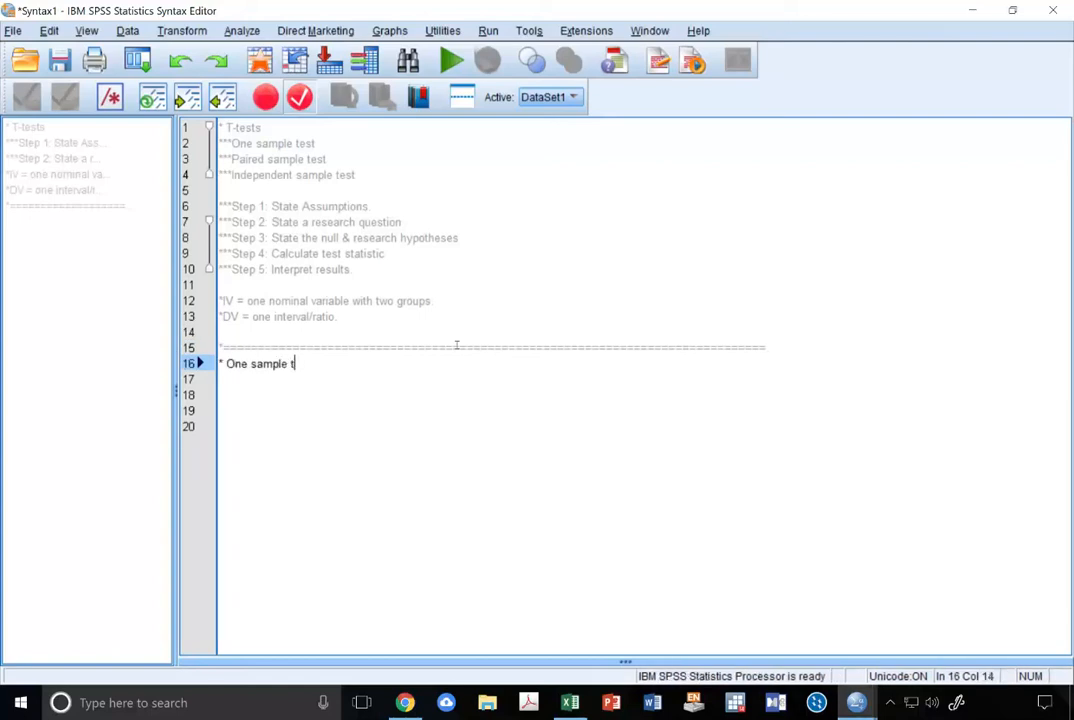
text(-test.)
- Paste the copied Step 2 comment line directly under the one sample t-test heading
key(Return)
key(Return)
key(Up)
key(ctrl+v)
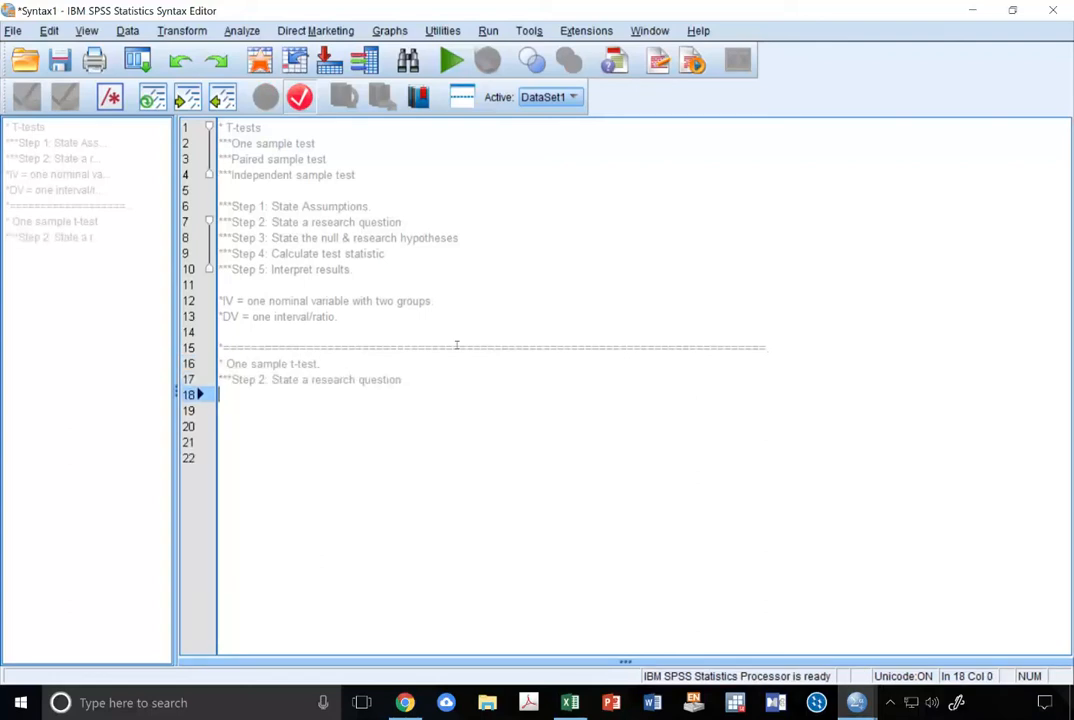
- Switch to the Rate_Profs data, examine the Q10 column and check its label in the variable definitions
click(856, 702)
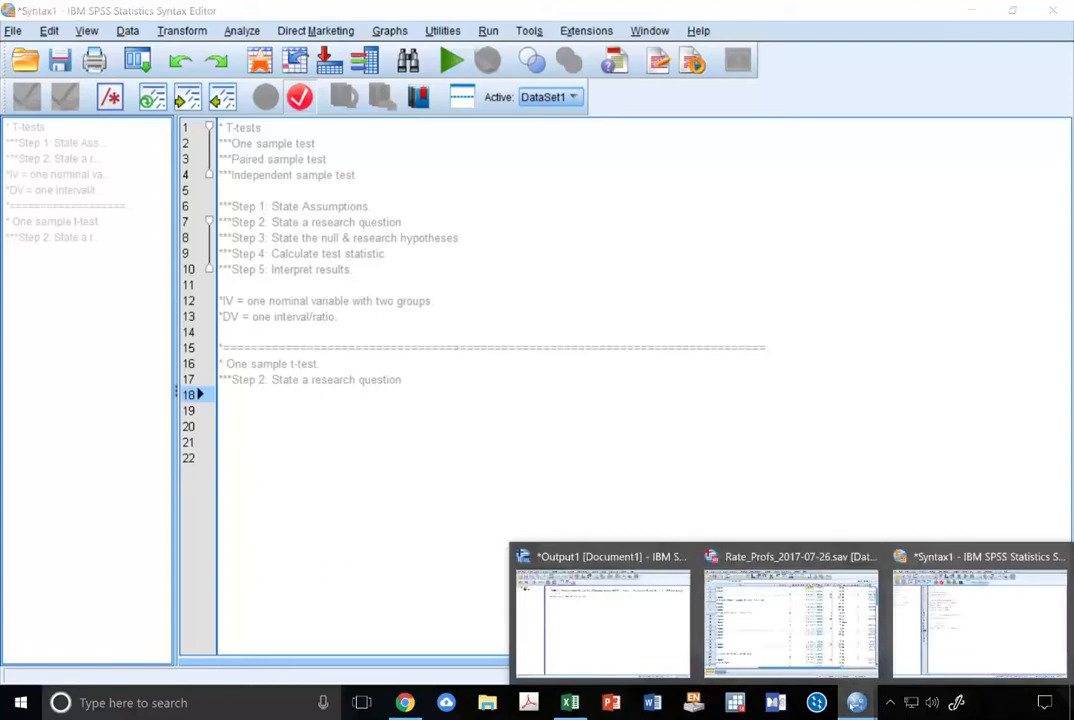
click(790, 612)
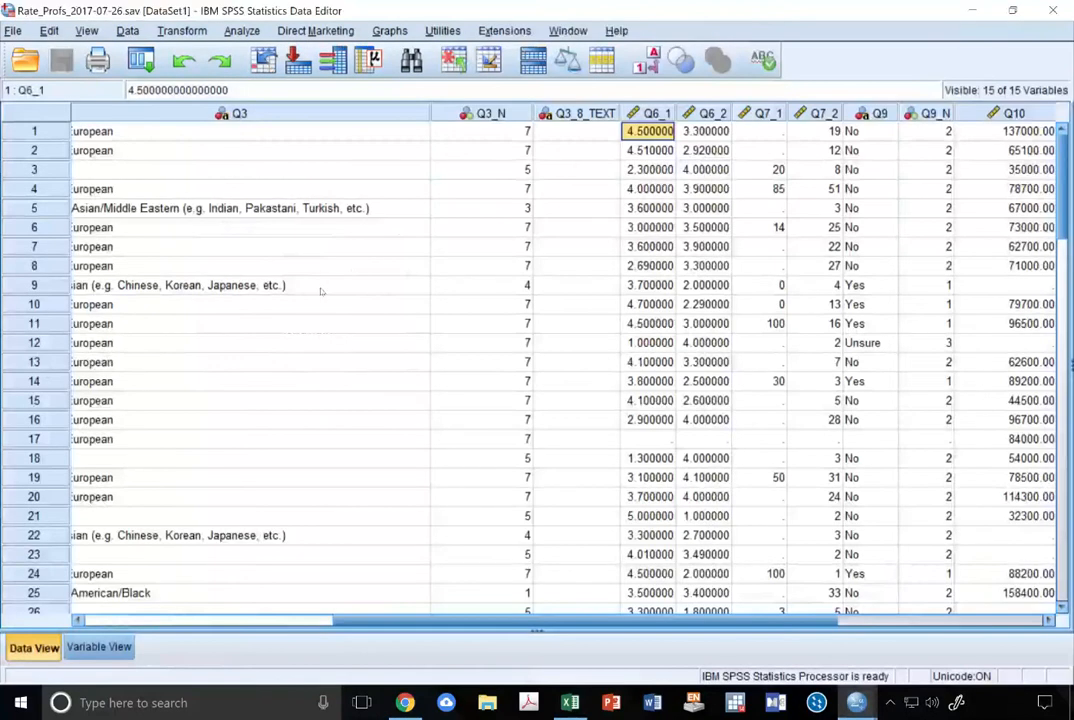
scroll(277, 318, left, 5)
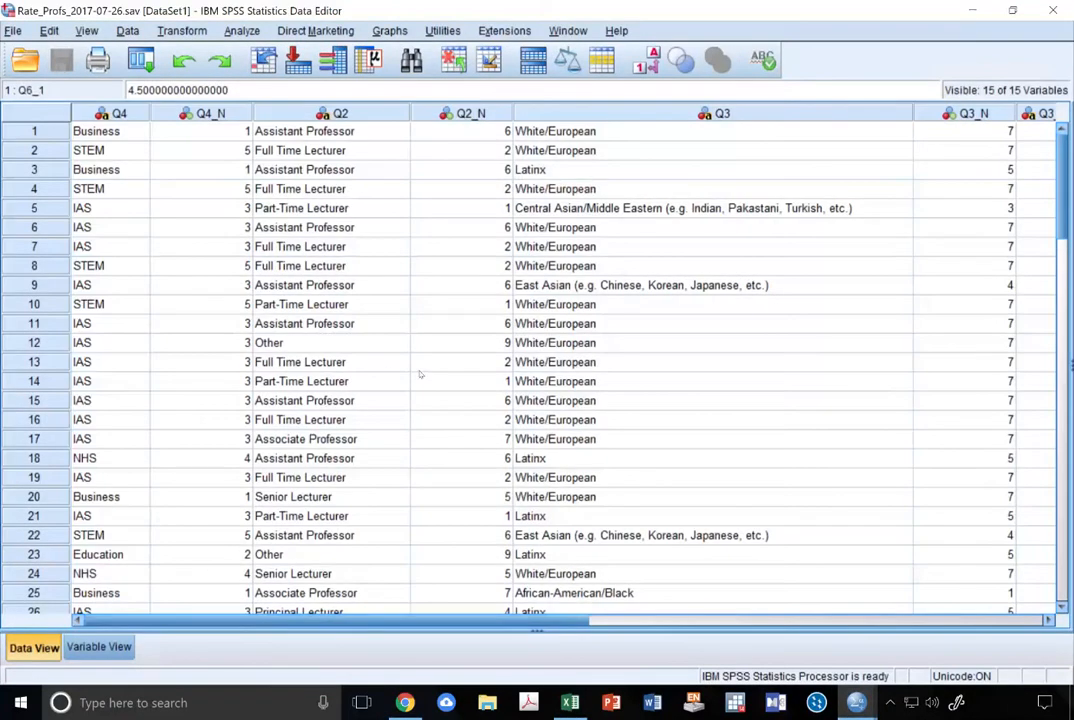
drag(301, 620, 730, 620)
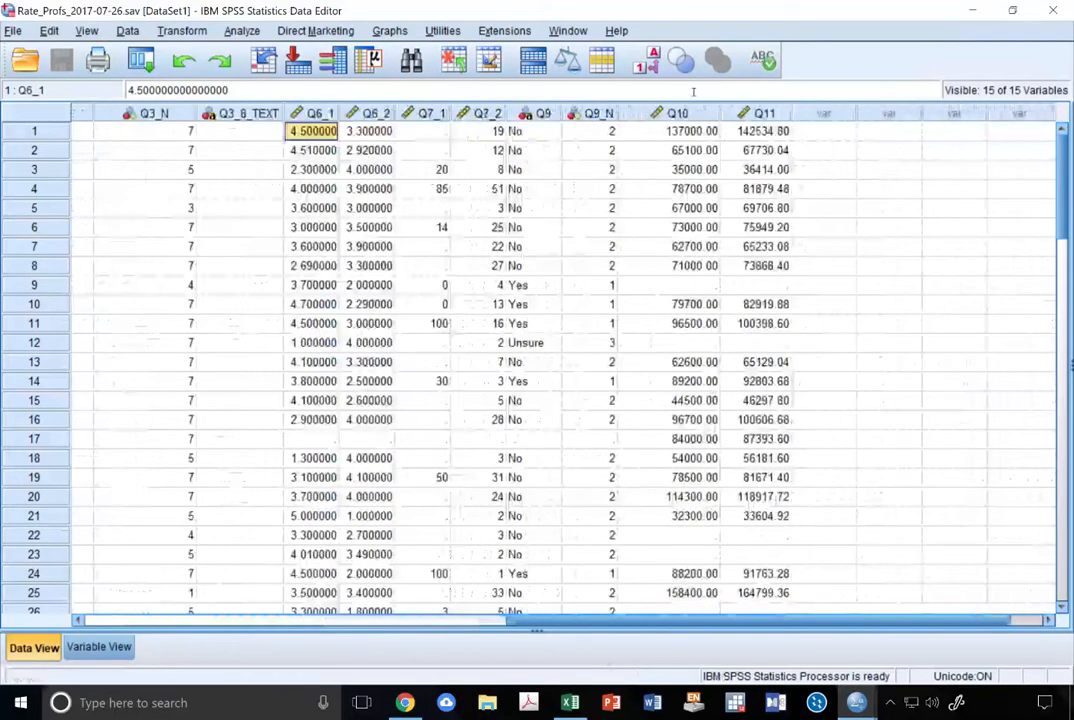
click(689, 134)
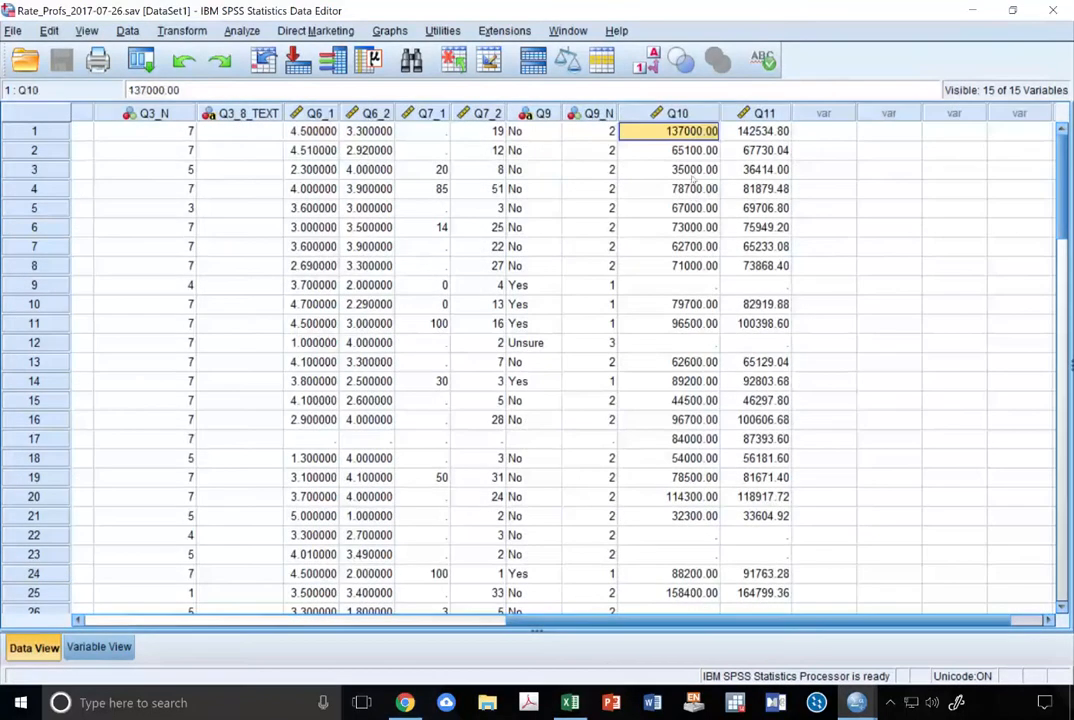
click(700, 116)
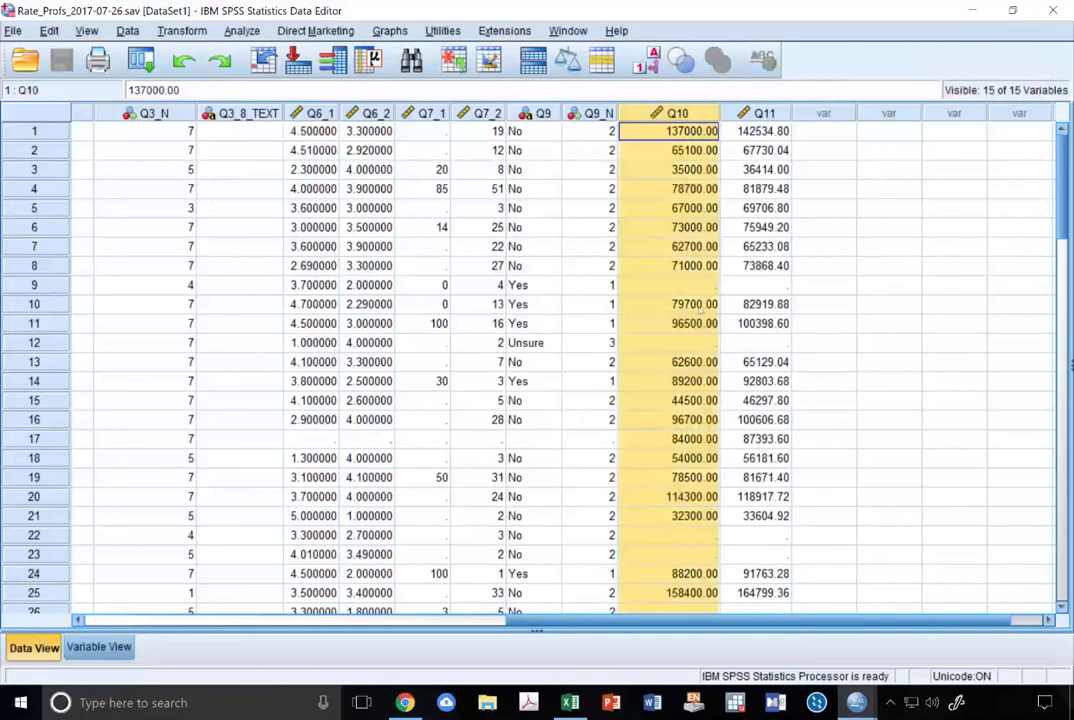
click(99, 648)
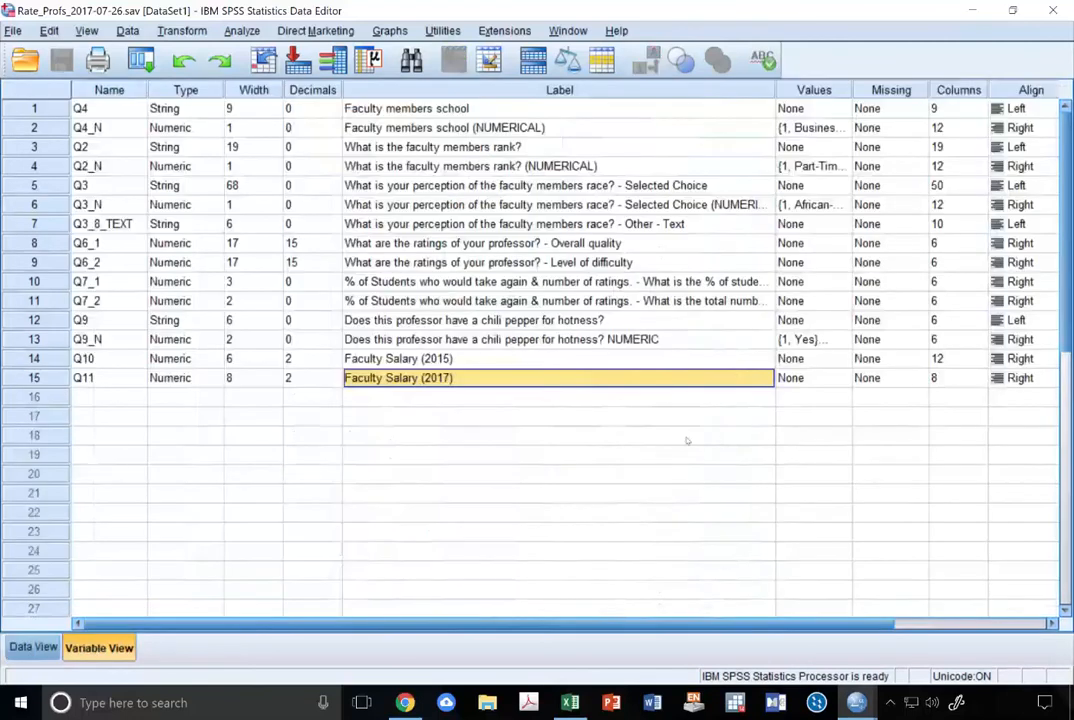
key(Up)
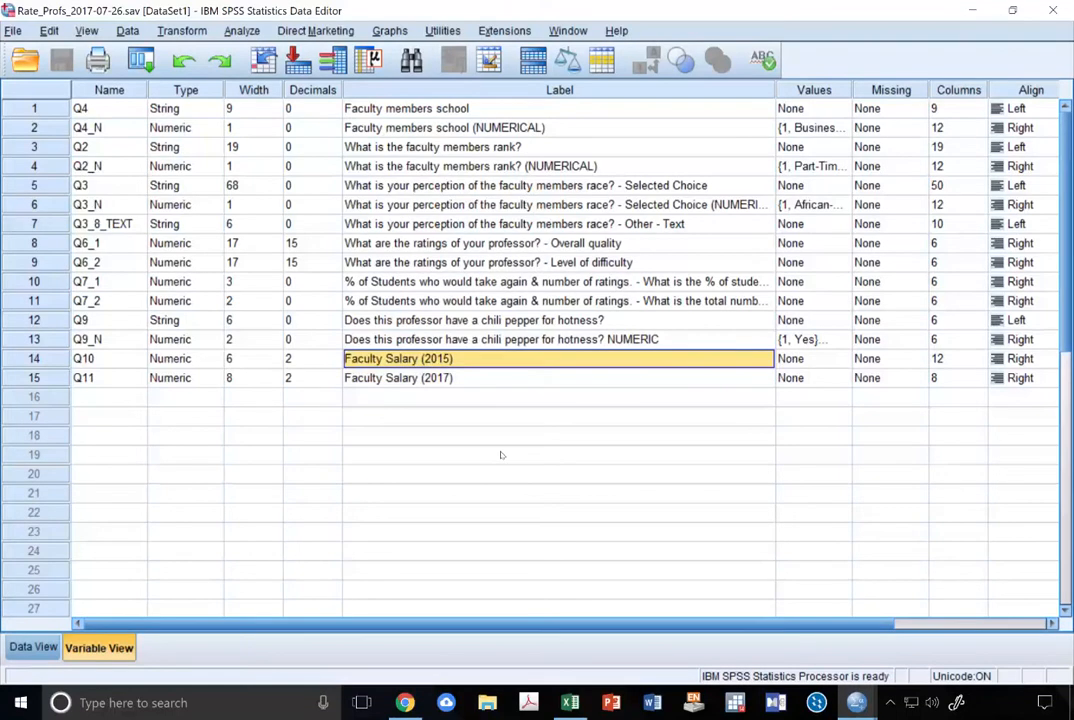
- Inspect the salary calculation in cell C5 on Sheet1 of the Rate_Profs_2017_Summer workbook in Excel, then return to the SPSS syntax editor
mouse_move(868, 703)
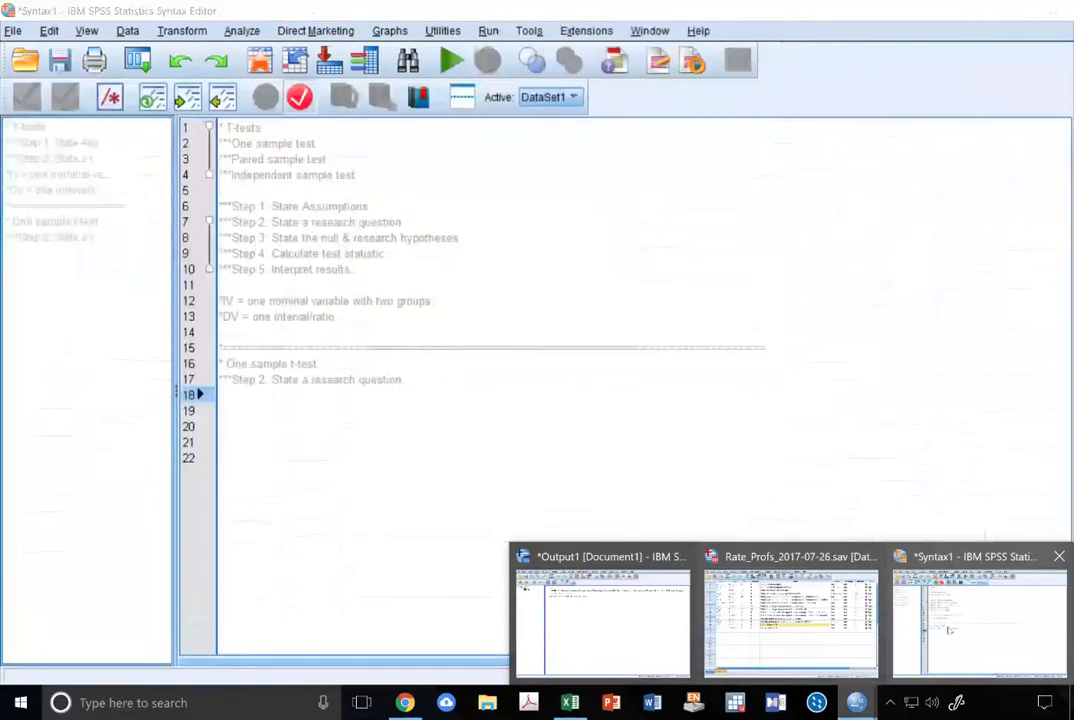
click(570, 703)
click(395, 346)
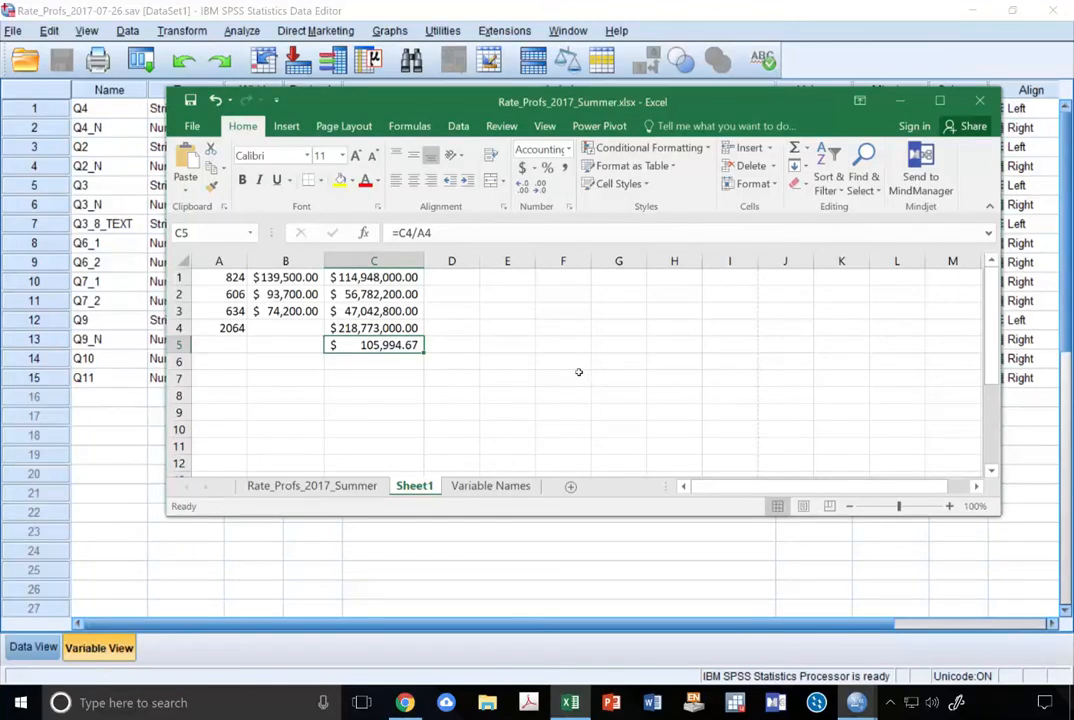
click(751, 88)
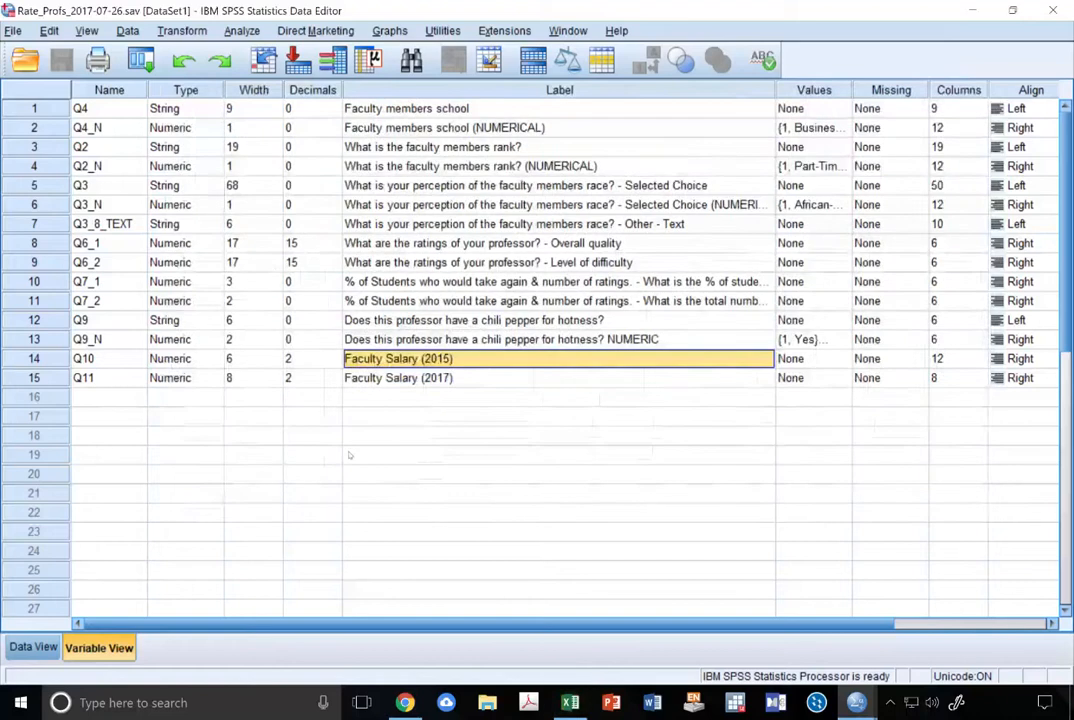
mouse_move(856, 702)
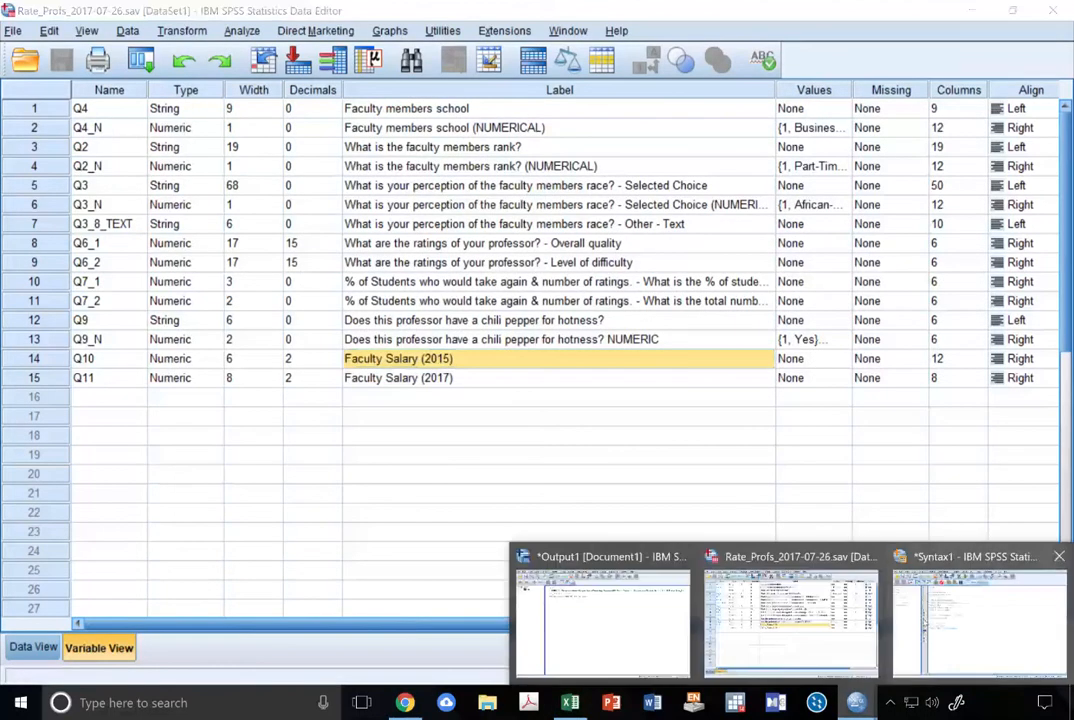
click(1011, 609)
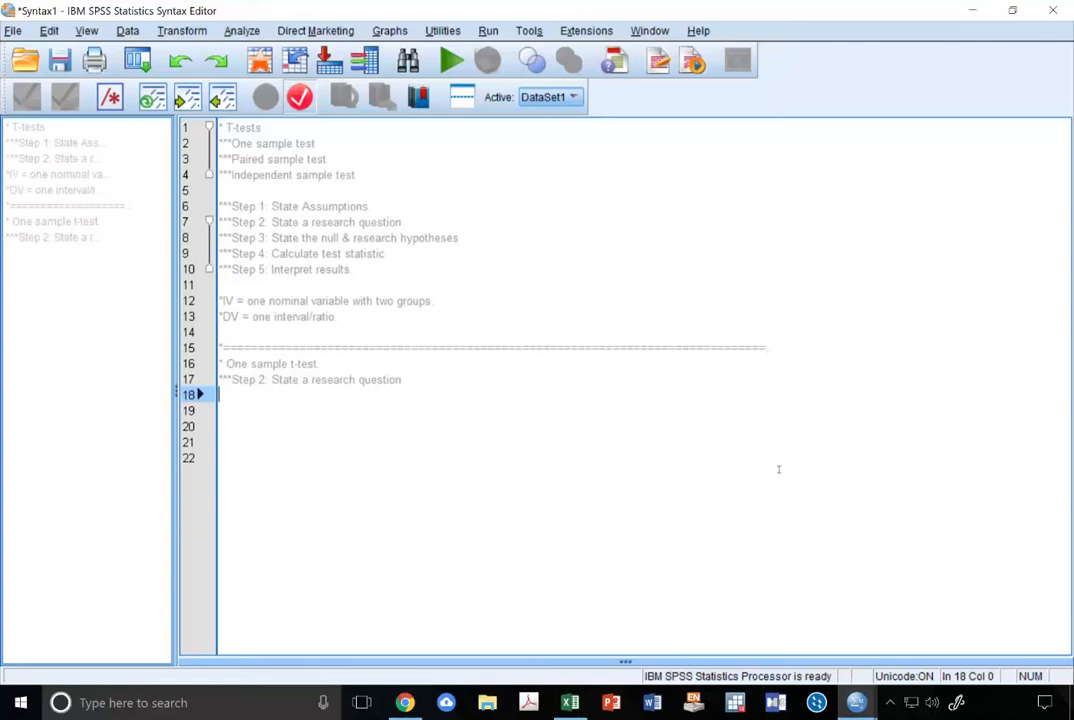
- Extend the pasted Step 2 comment with = "Is there a difference in salary for, leaving the quotation open
key(BackSpace)
text(= ")
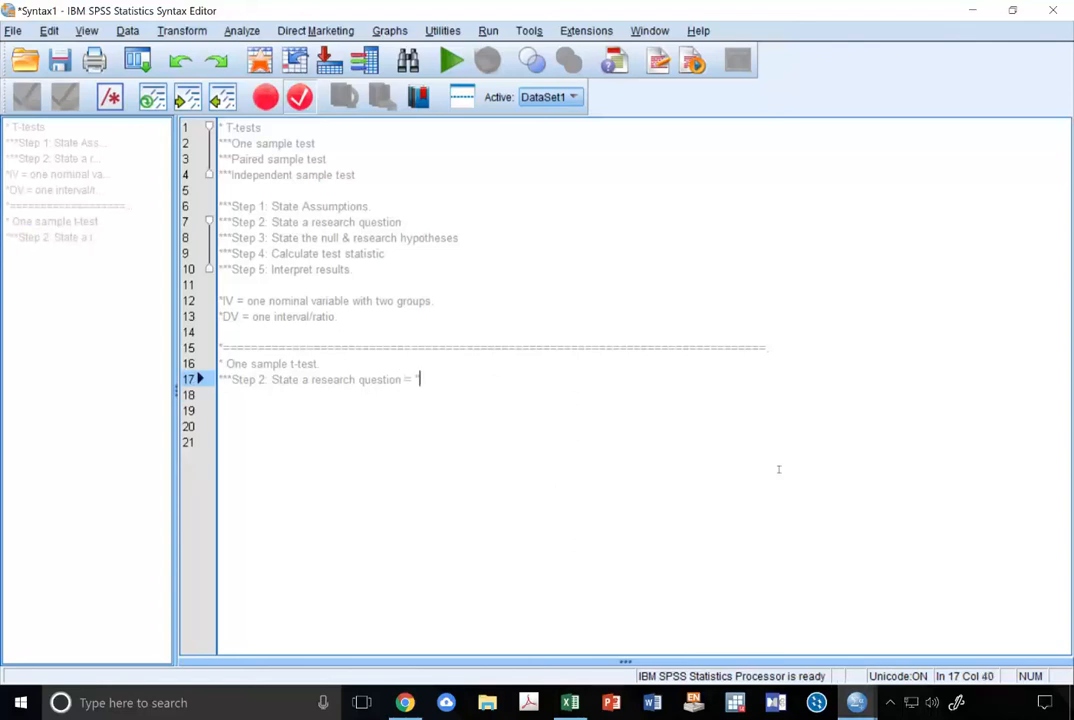
text(Does MSU faculty)
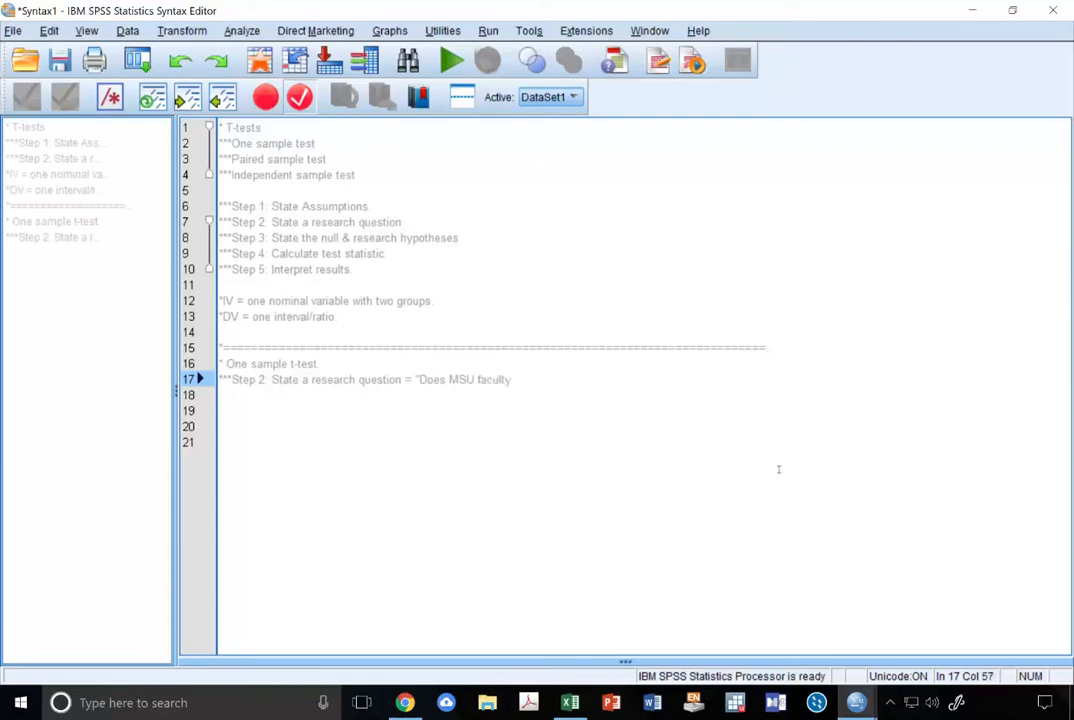
key(ctrl+shift+Left)
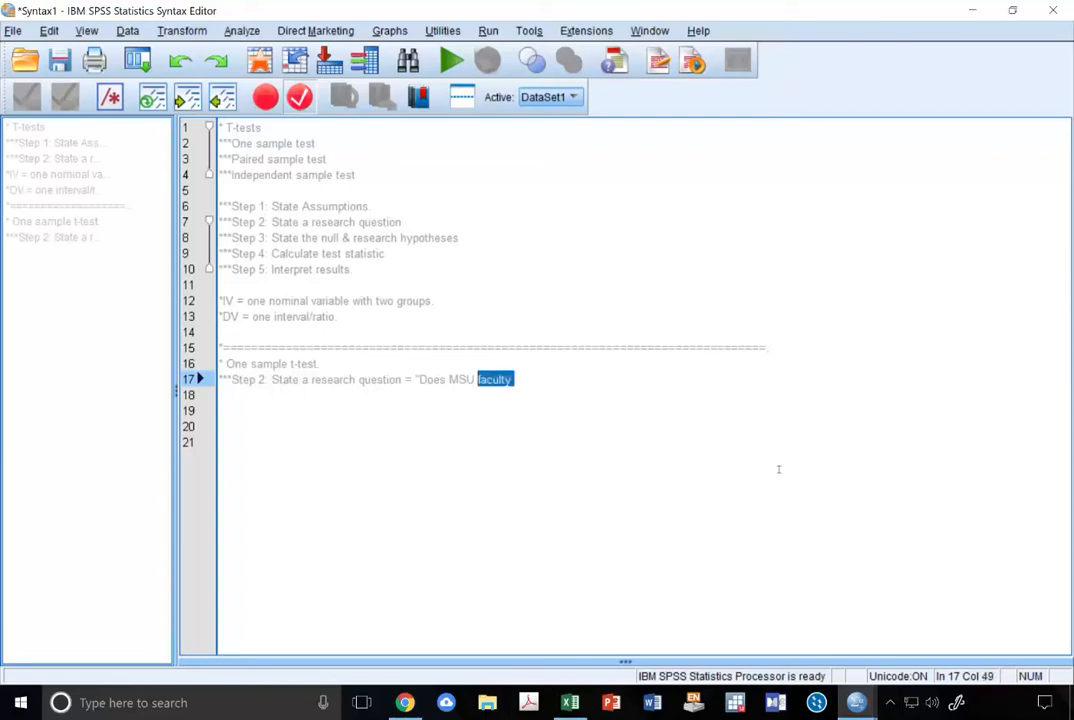
key(ctrl+shift+Left)
key(ctrl+shift+Left)
text(Is the)
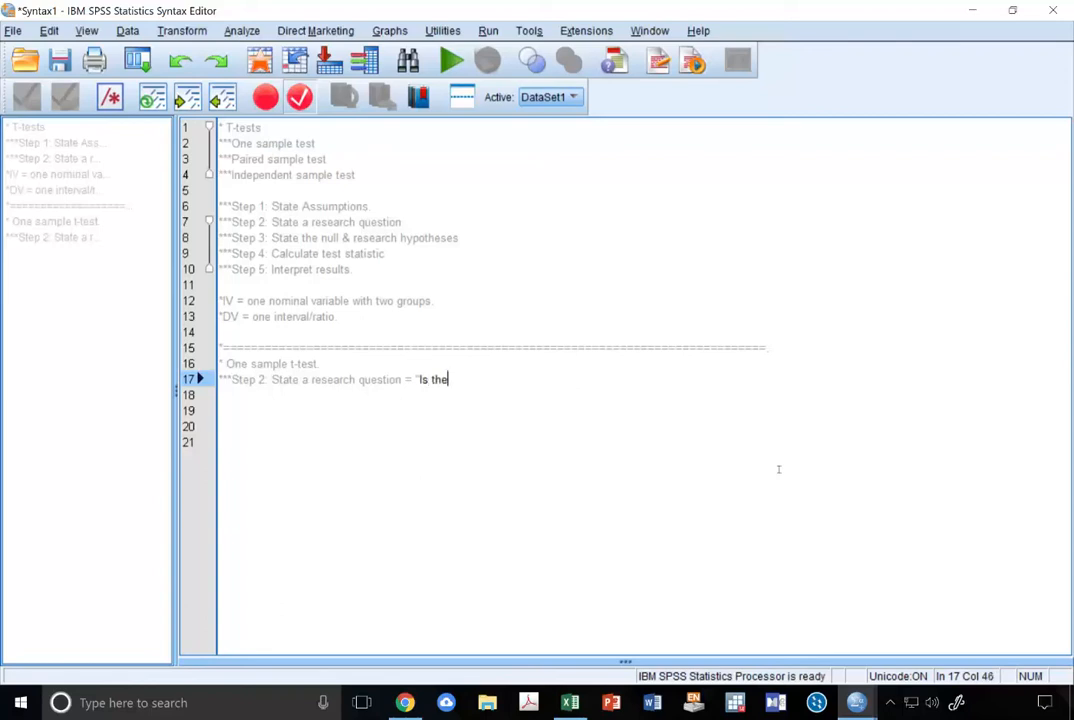
text(re a difference in sala)
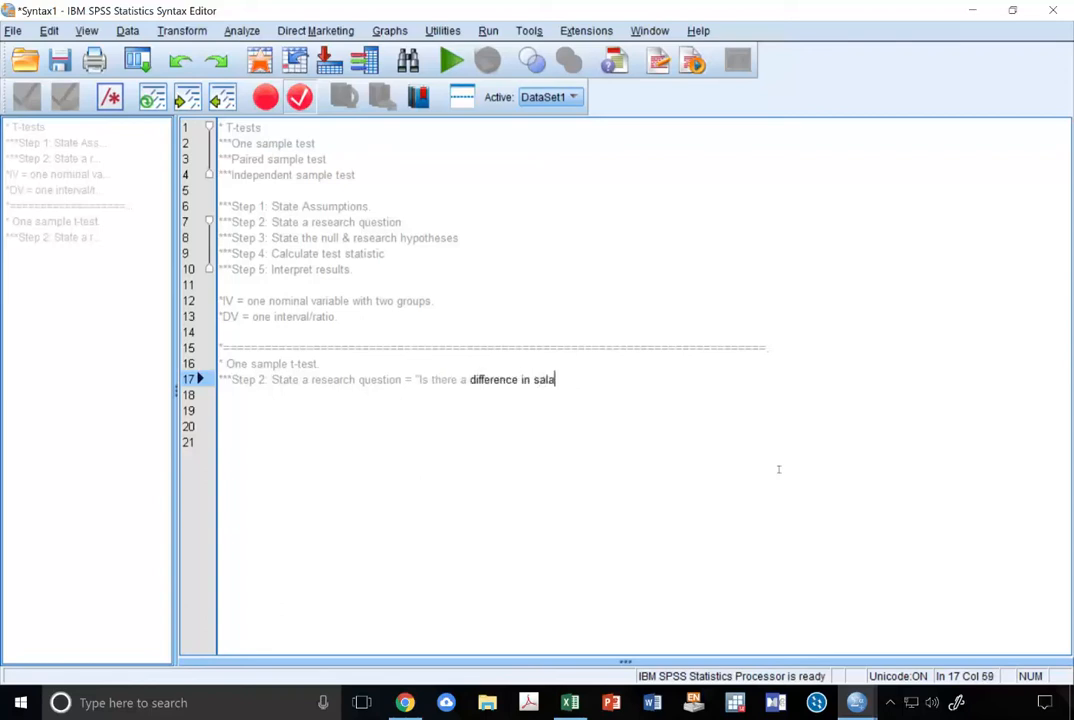
text(ry for )
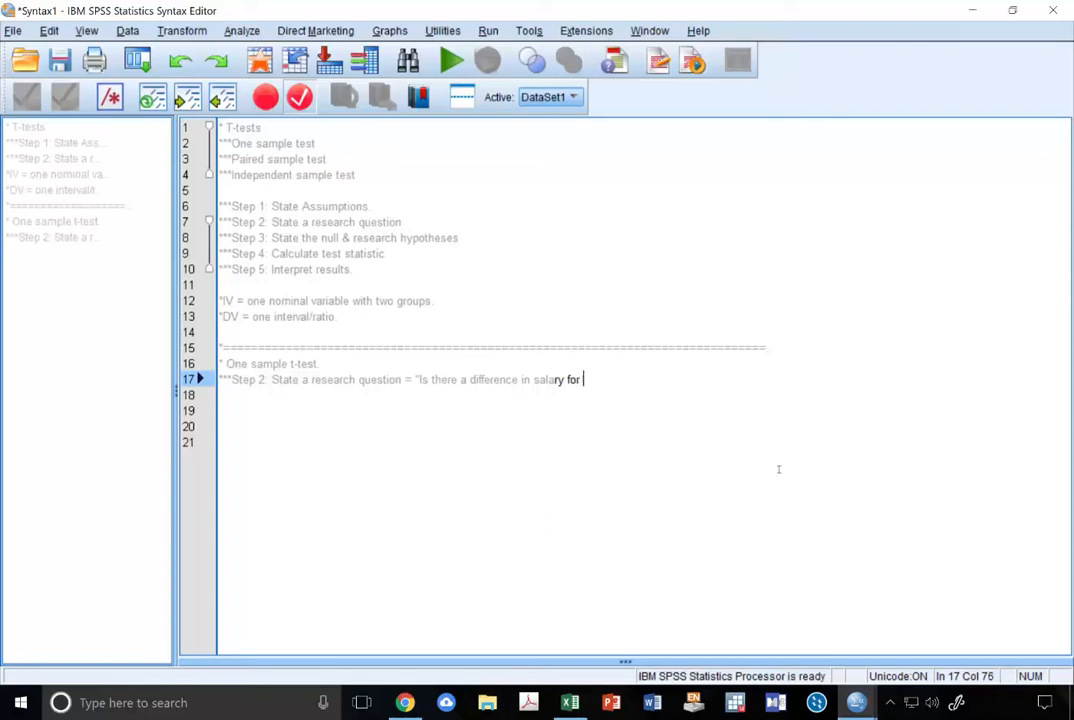
- Complete the quoted research question with "2015 between MSU faculty and UWB faculty?" and close the quotation
text(2015 between MSU)
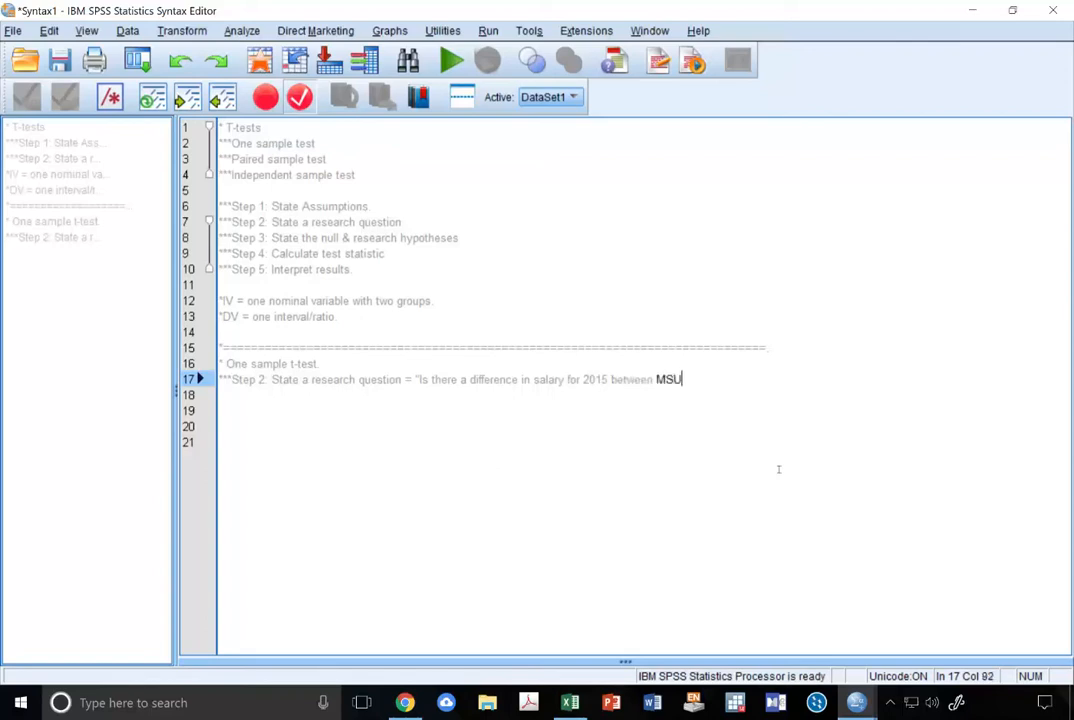
text( faculty and UWB)
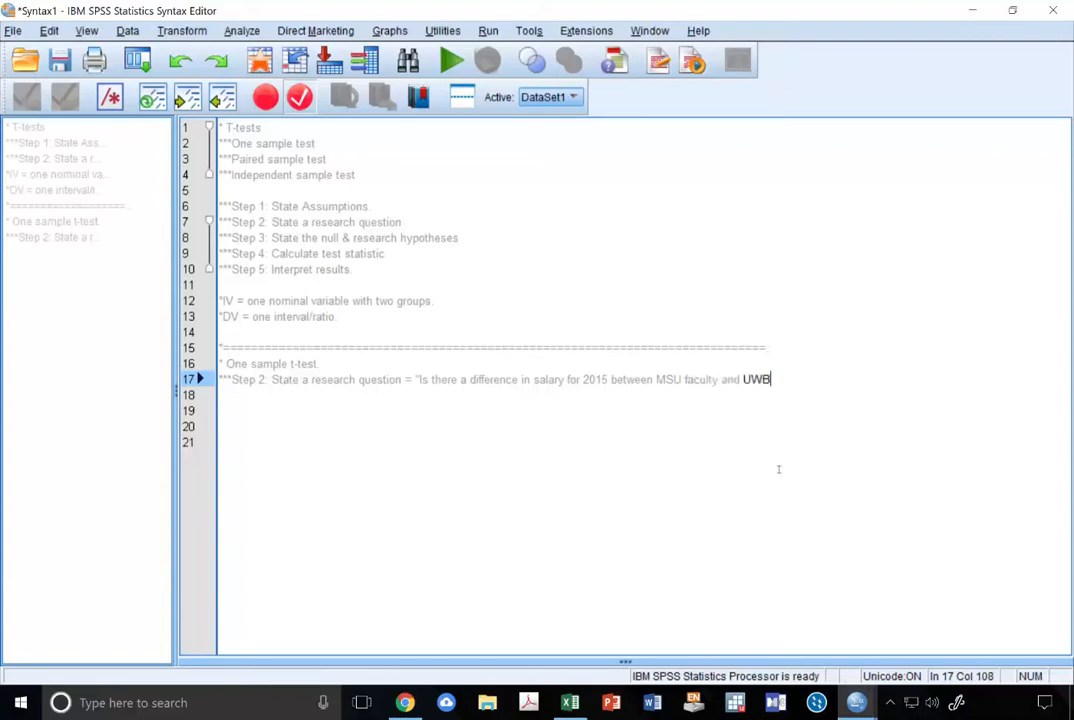
text( faculty?")
- Add the comment line "*****DIRECTIONALITY - difference = two-tailed test." beneath the one sample research question
key(Return)
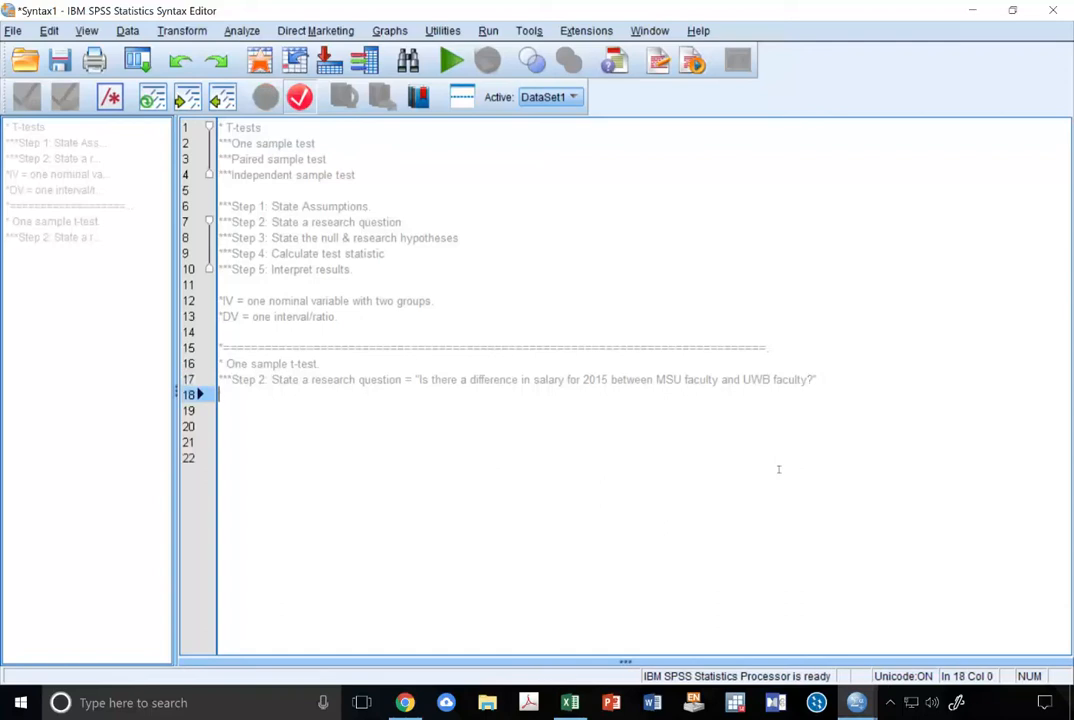
text(****)
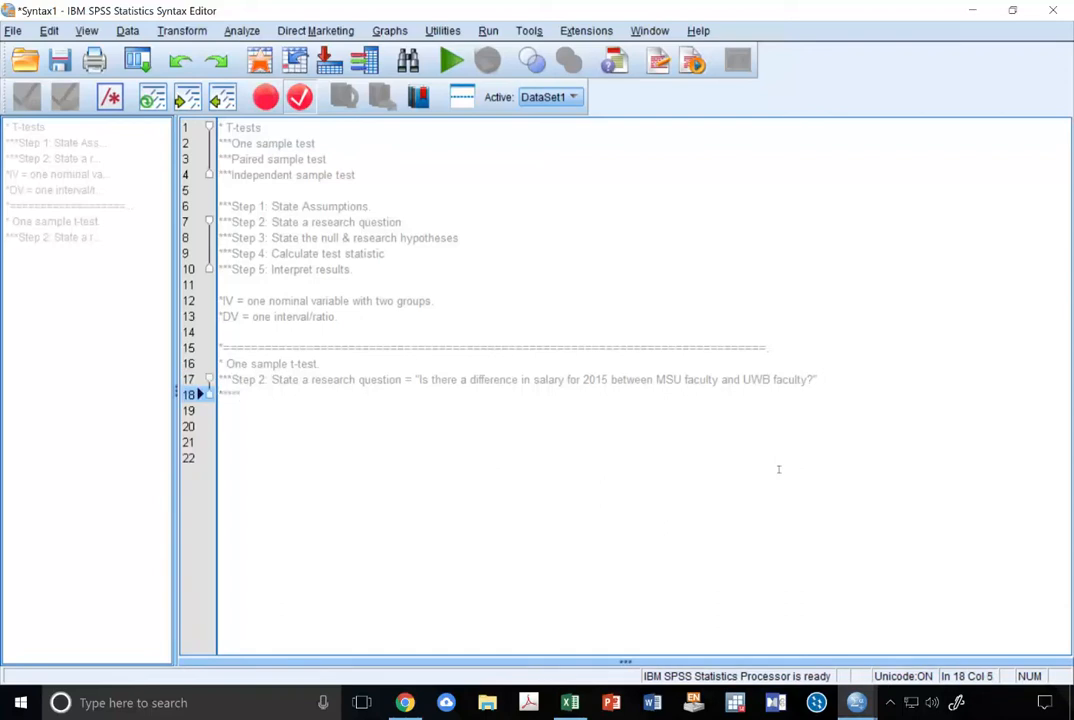
key(Caps_Lock)
text(DIRECT)
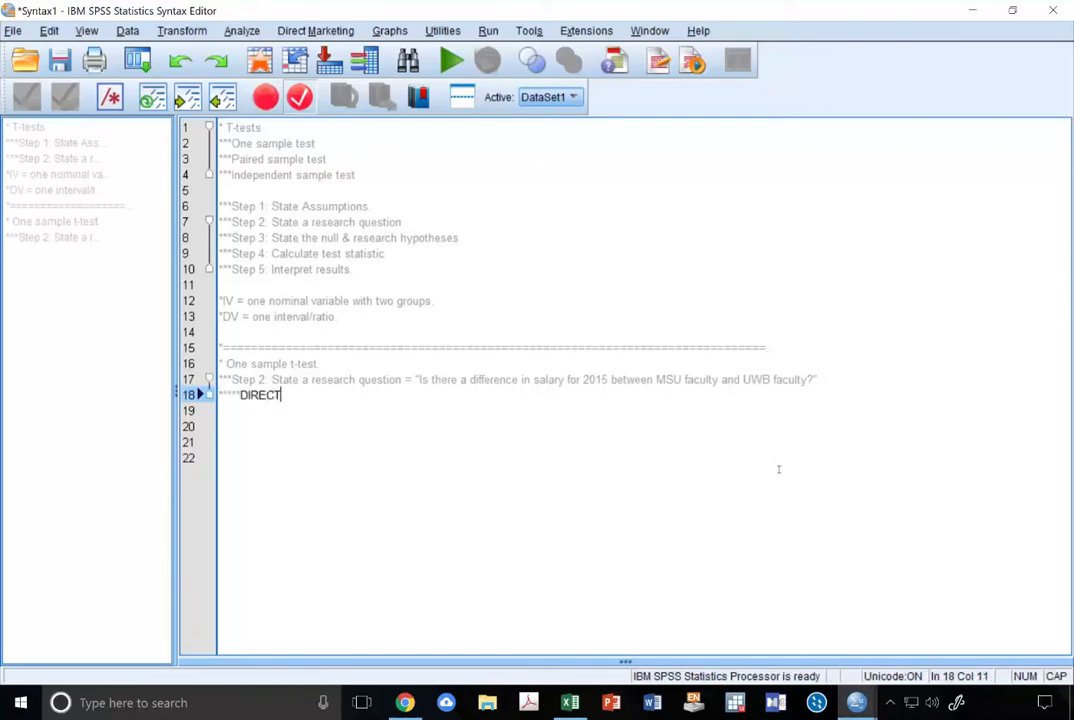
text(IONALITY)
key(BackSpace)
text(-)
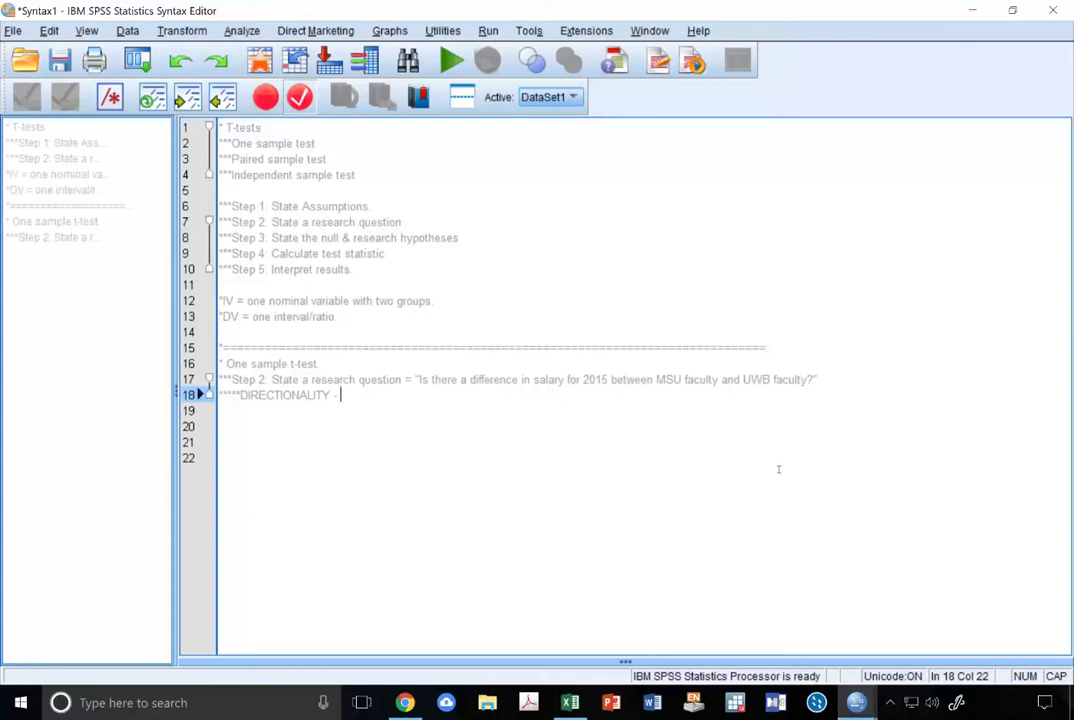
key(Caps_Lock)
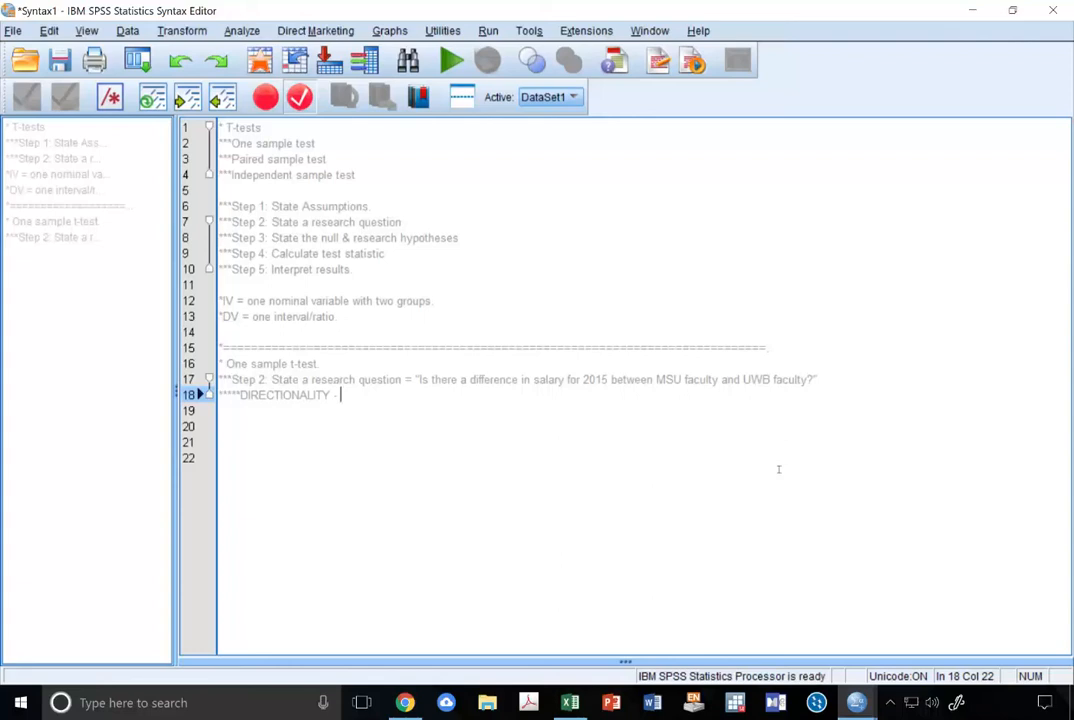
text(difference = two-tailed test.)
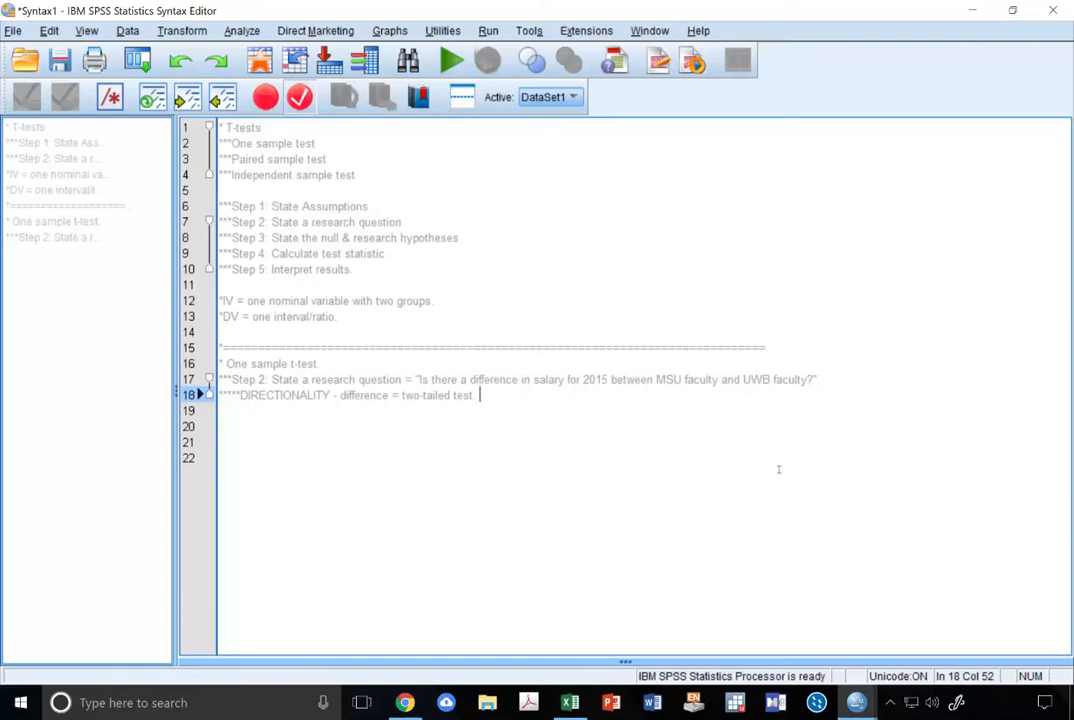
key(Return)
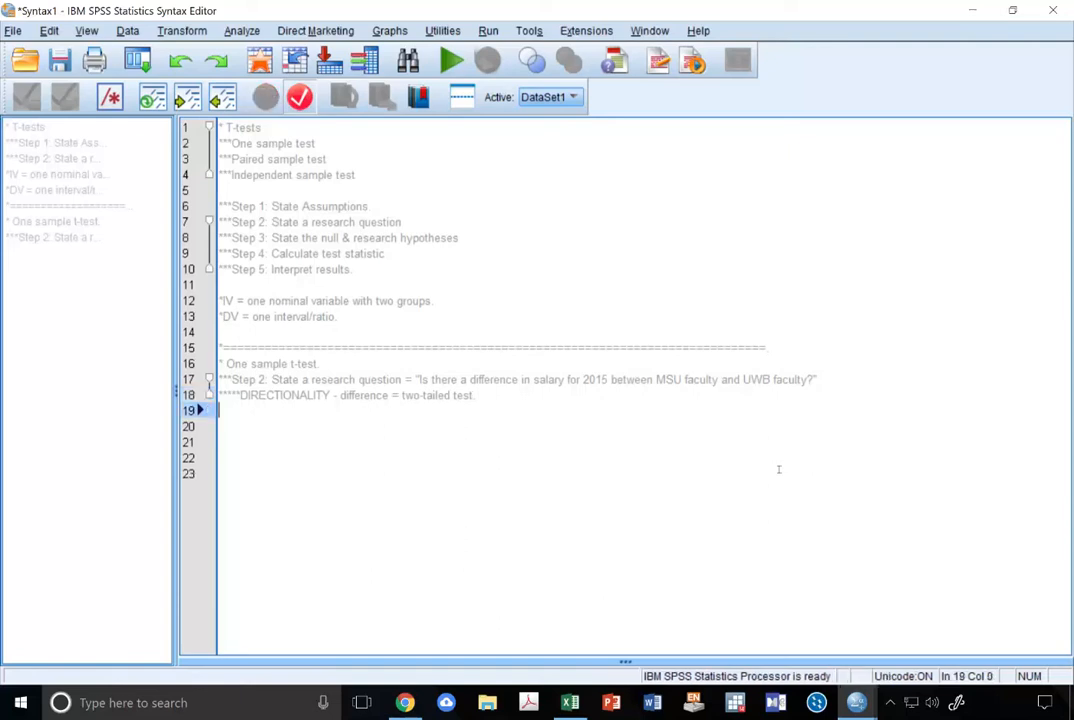
text(***)
key(BackSpace)
key(BackSpace)
key(BackSpace)
- Copy the Step 3, Step 4 and Step 5 outline comments and paste them below the DIRECTIONALITY line
key(Up)
key(Up)
key(Up)
key(Up)
key(Up)
key(Up)
key(Up)
key(Up)
key(Up)
key(Up)
key(Up)
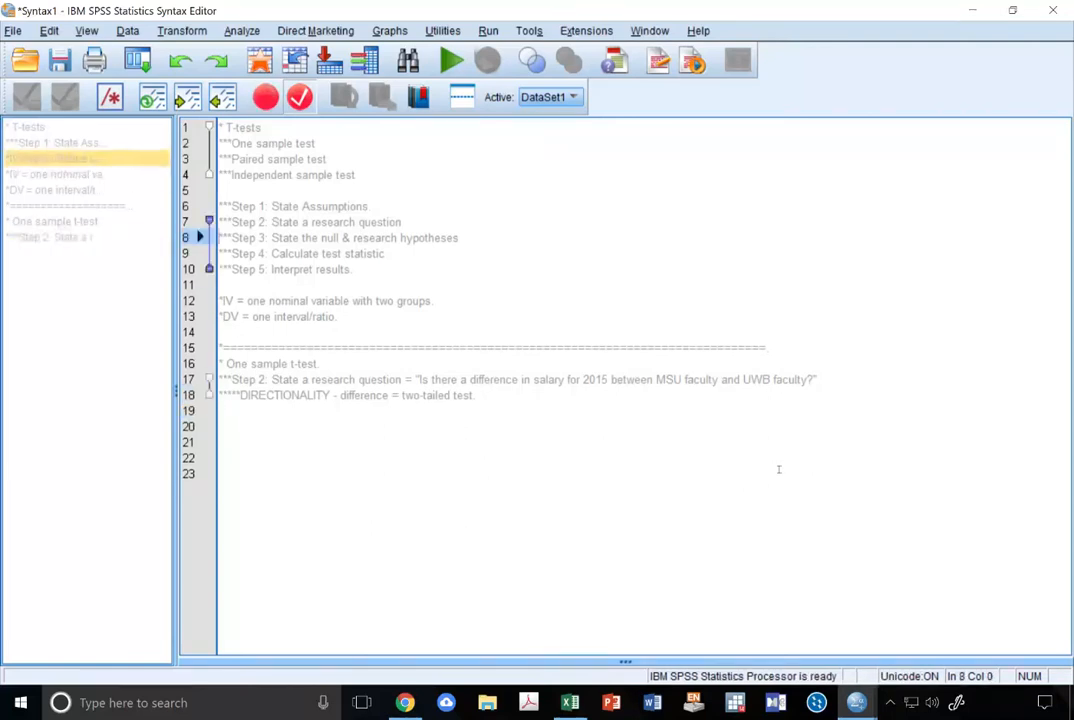
key(shift+Down)
key(shift+Down)
key(shift+Down)
key(ctrl+c)
key(Down)
key(Down)
key(Down)
key(Down)
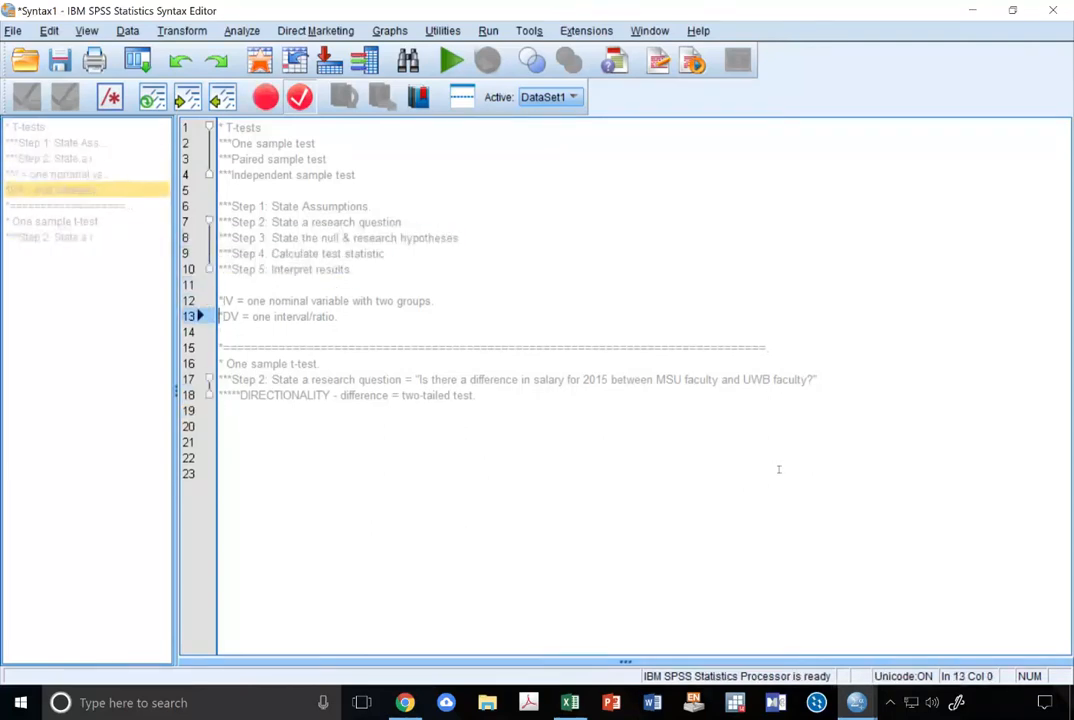
key(Down)
key(Down)
key(Down)
key(ctrl+v)
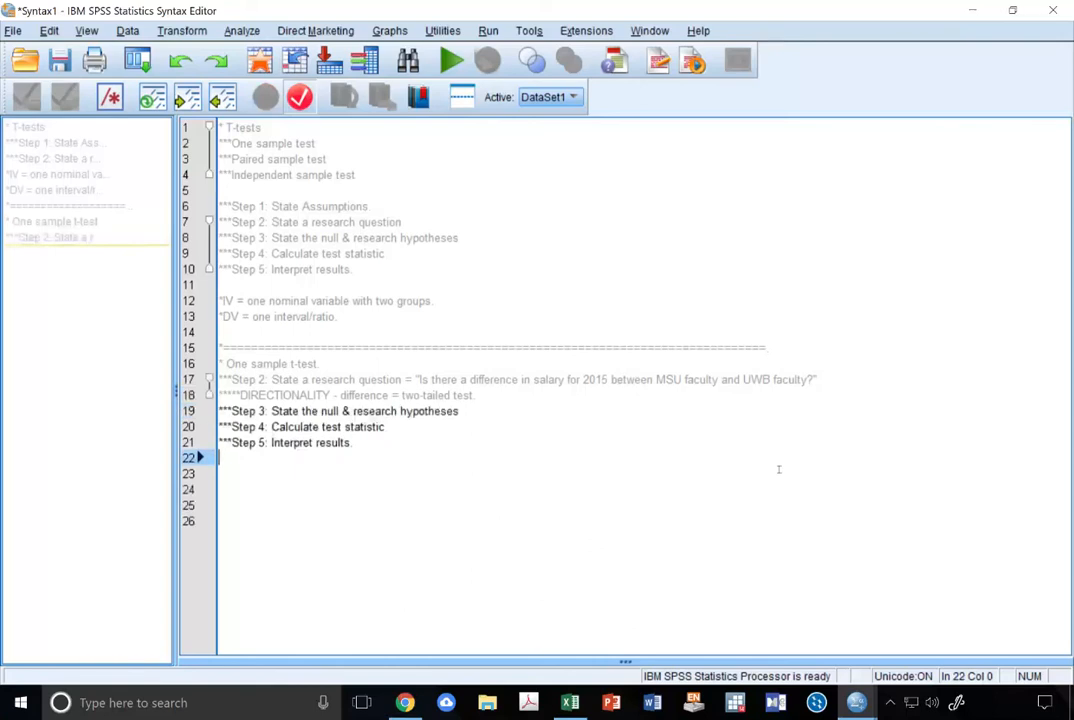
- Insert two blank lines between the pasted Step 3 and Step 4 comments and return to the end of Step 3
key(Up)
key(Up)
key(Return)
key(Return)
key(Up)
key(Up)
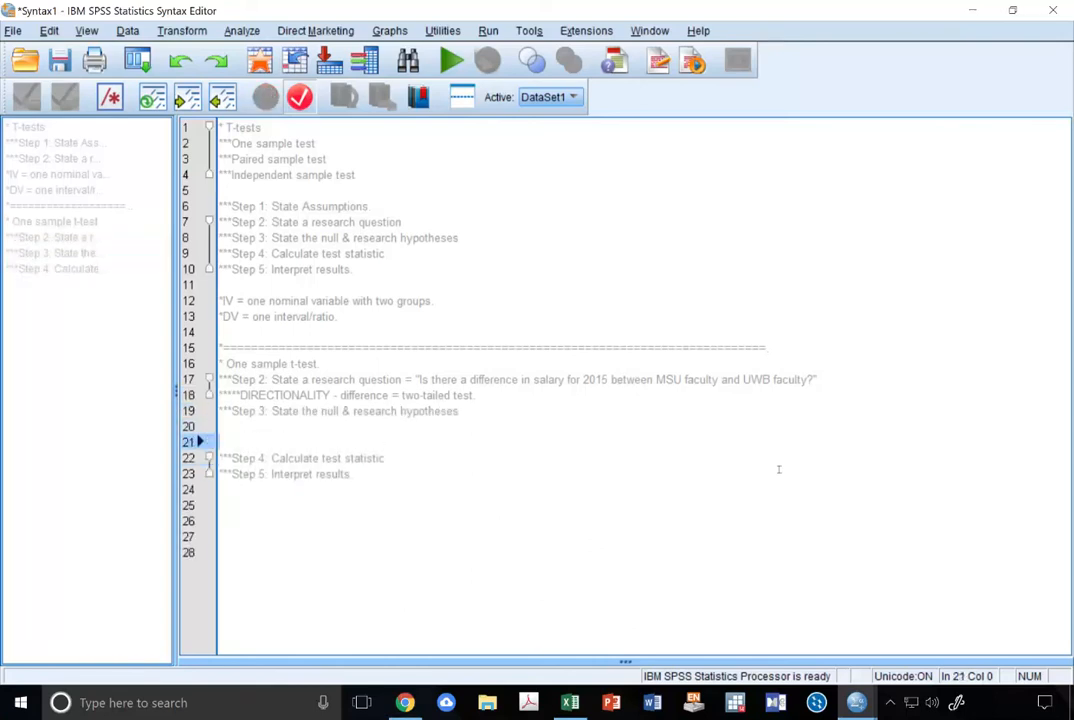
key(Left)
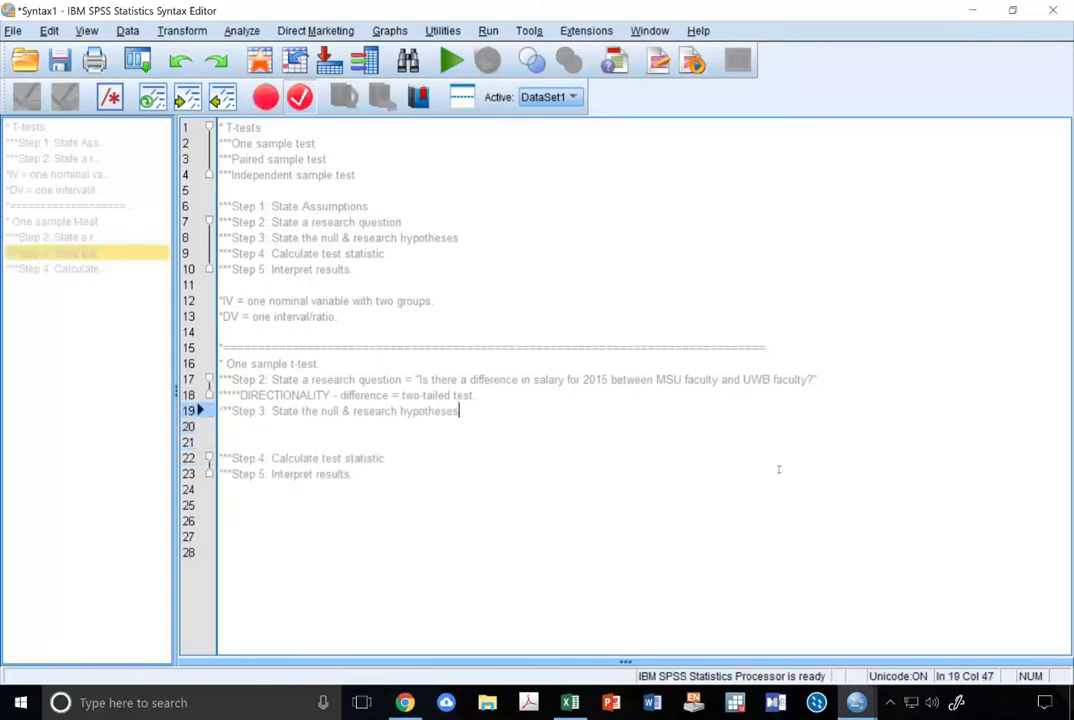
- Add the null hypothesis comment "*****NULL: MSU is not different than UWB." directly under Step 3
key(Return)
text(*****NULL =)
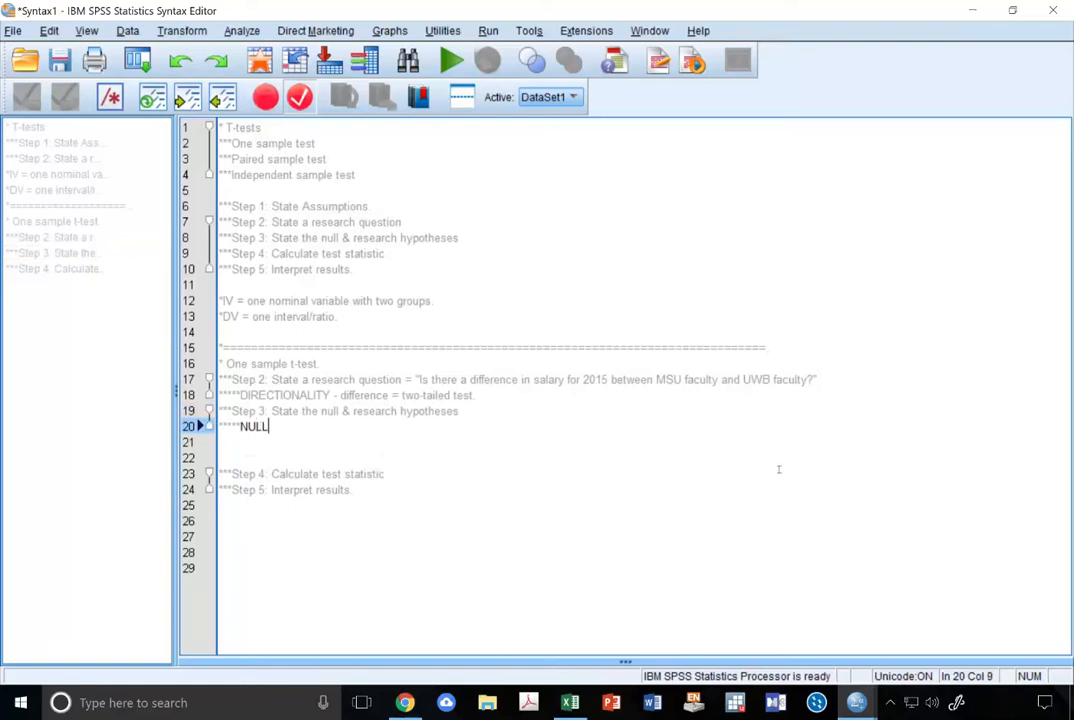
key(BackSpace)
key(BackSpace)
text(: )
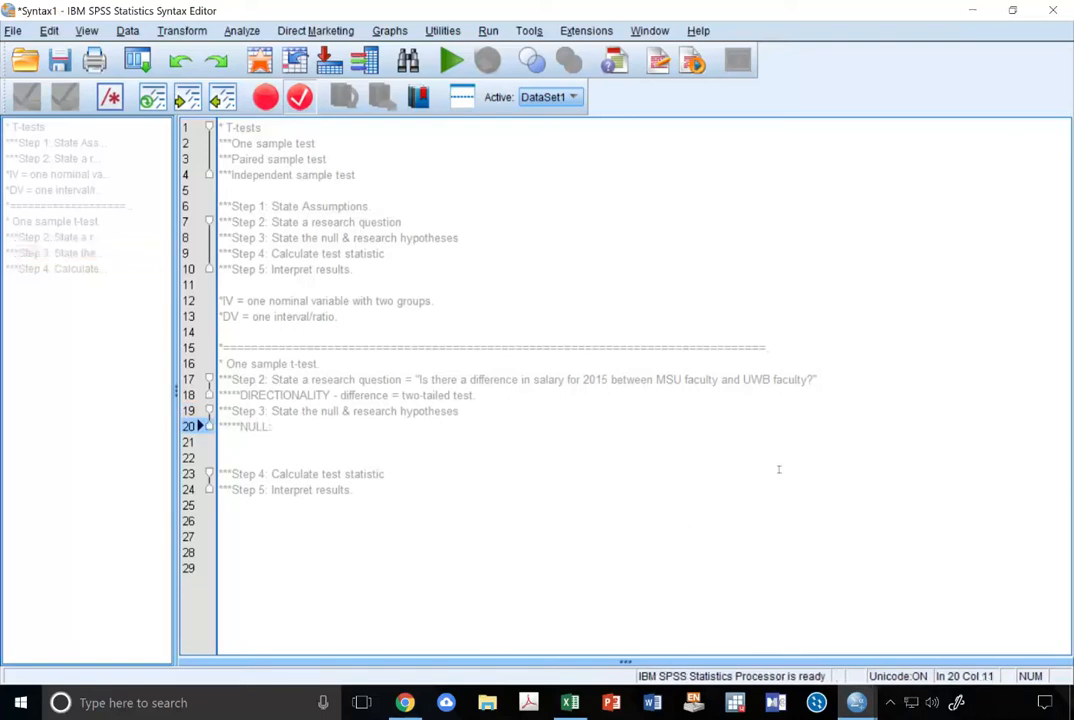
text(MSU is not different )
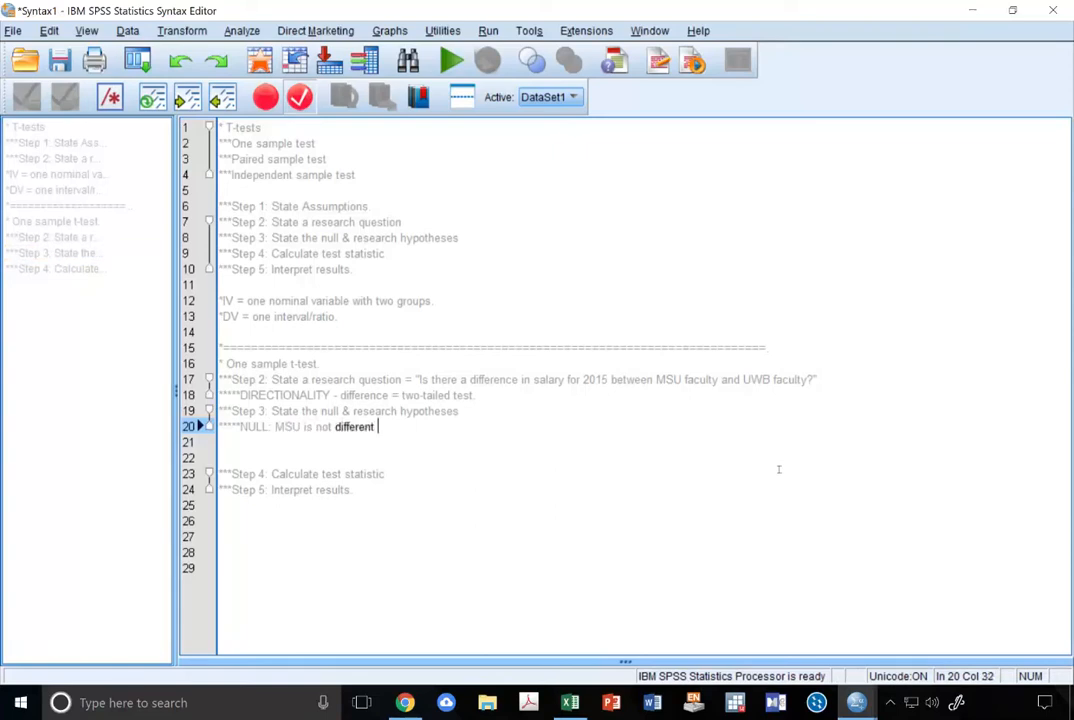
text(than UWB.)
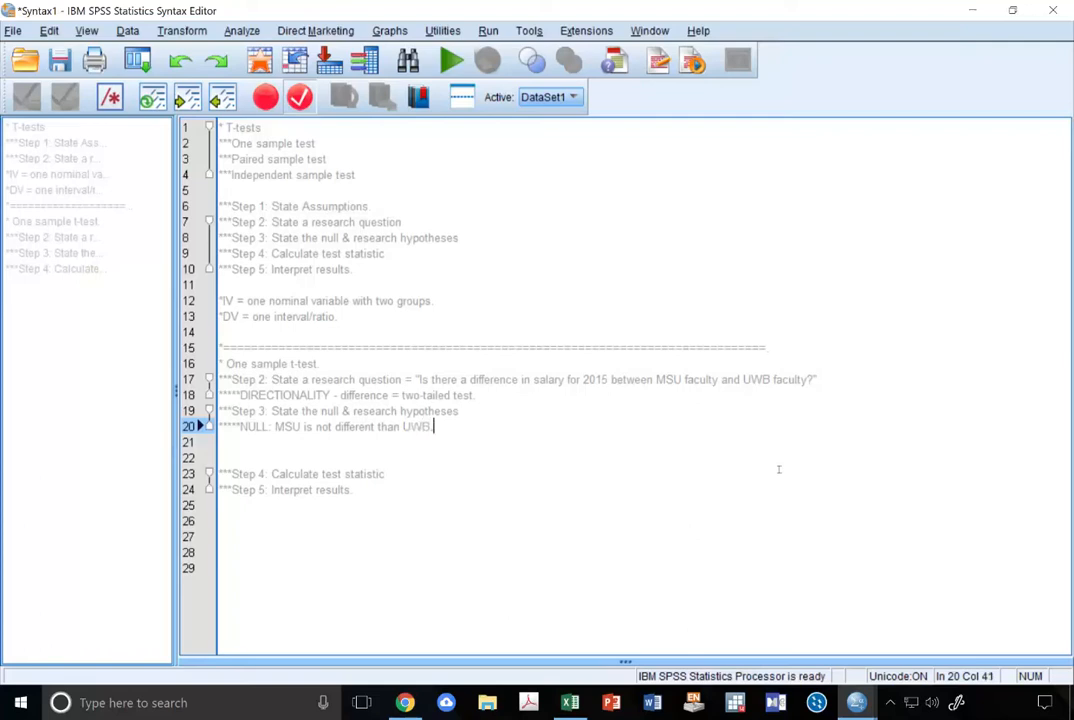
- Add the comment line "*****RESEARCH: MSU is different that UWB." below the null hypothesis
key(Return)
text(*****)
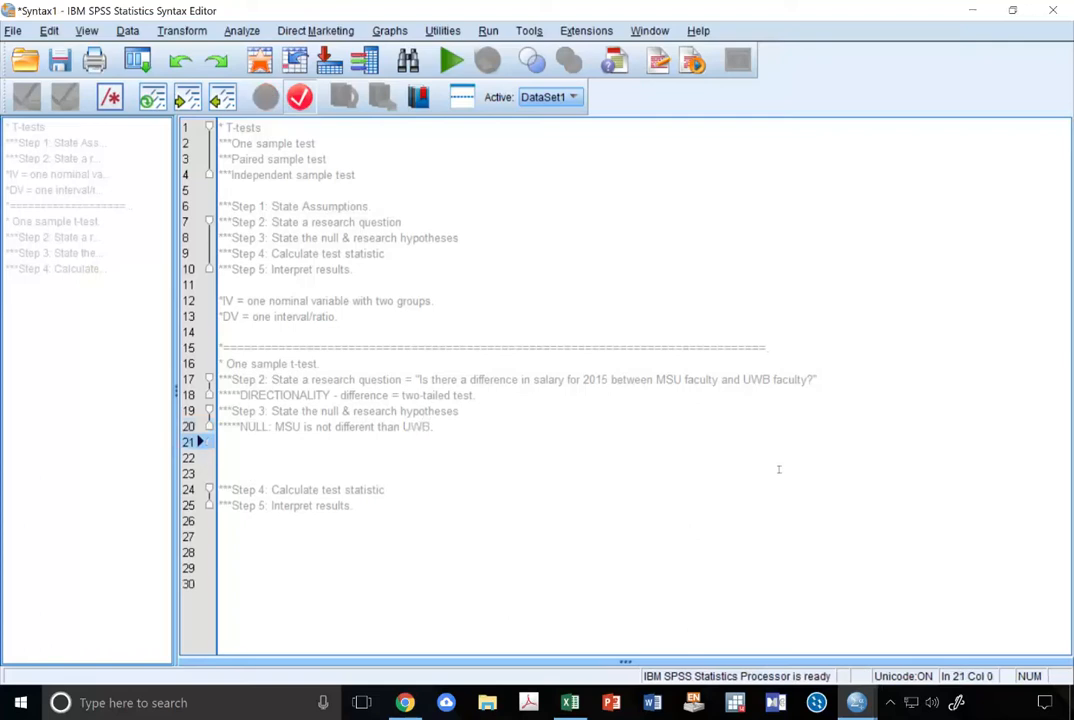
text(RESEARCH)
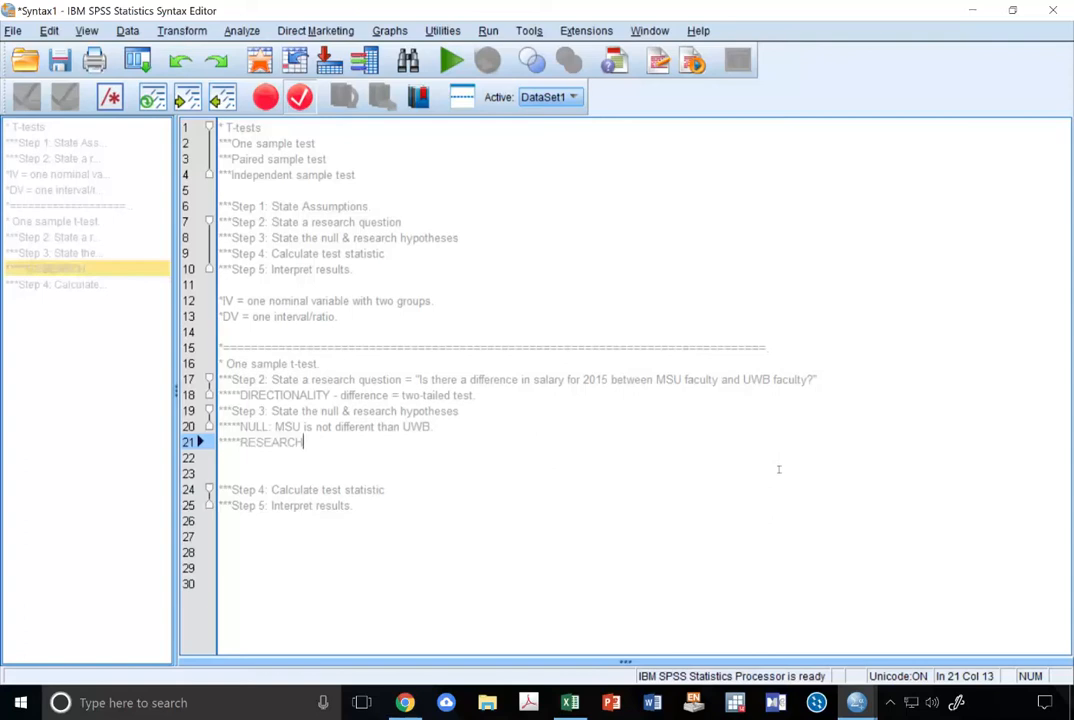
text(: MSU is dif)
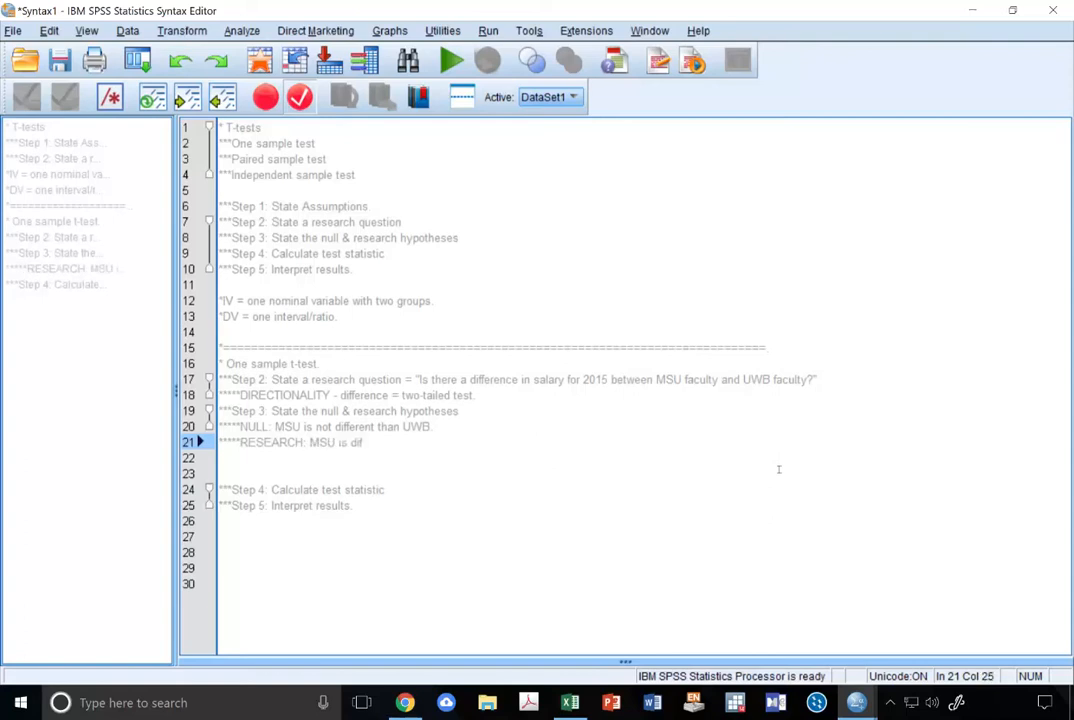
text(ferent that UWB.)
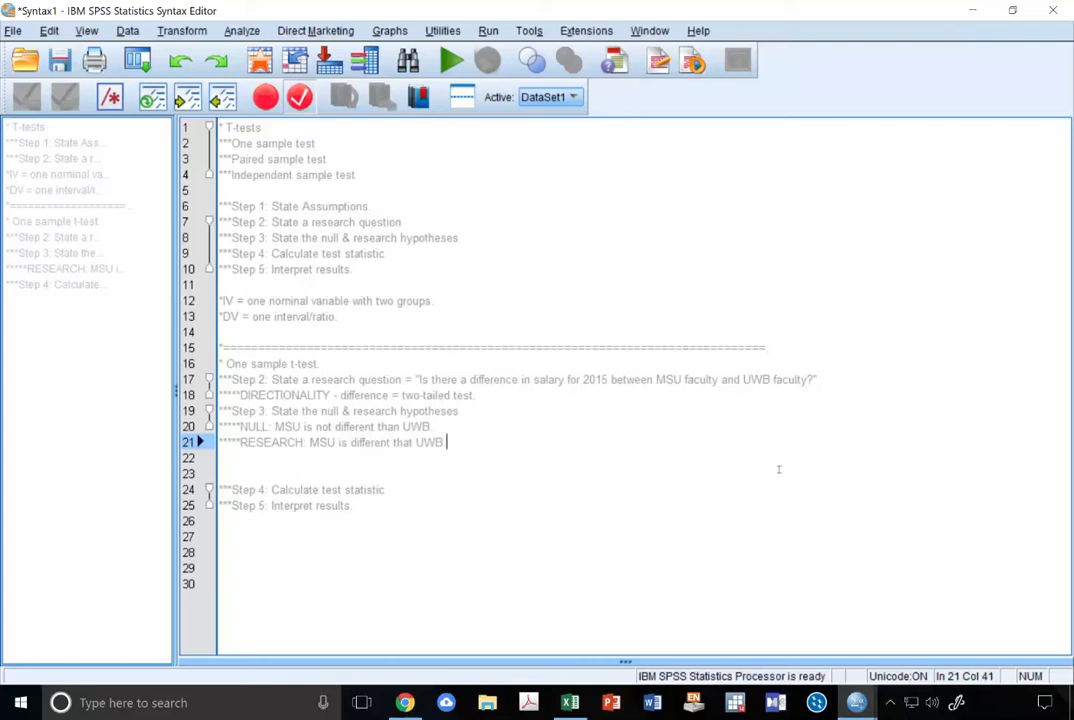
- Remove the blank lines above the pasted Step 4 comment and end that comment with a period
key(Delete)
key(Delete)
key(Down)
text(.)
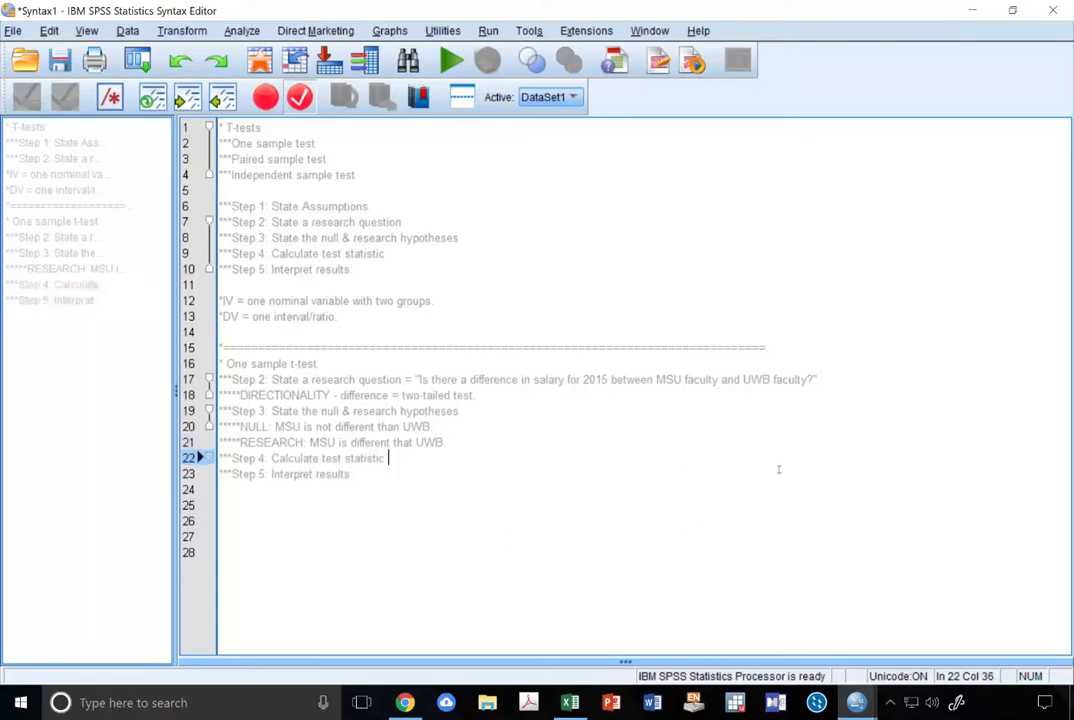
key(Down)
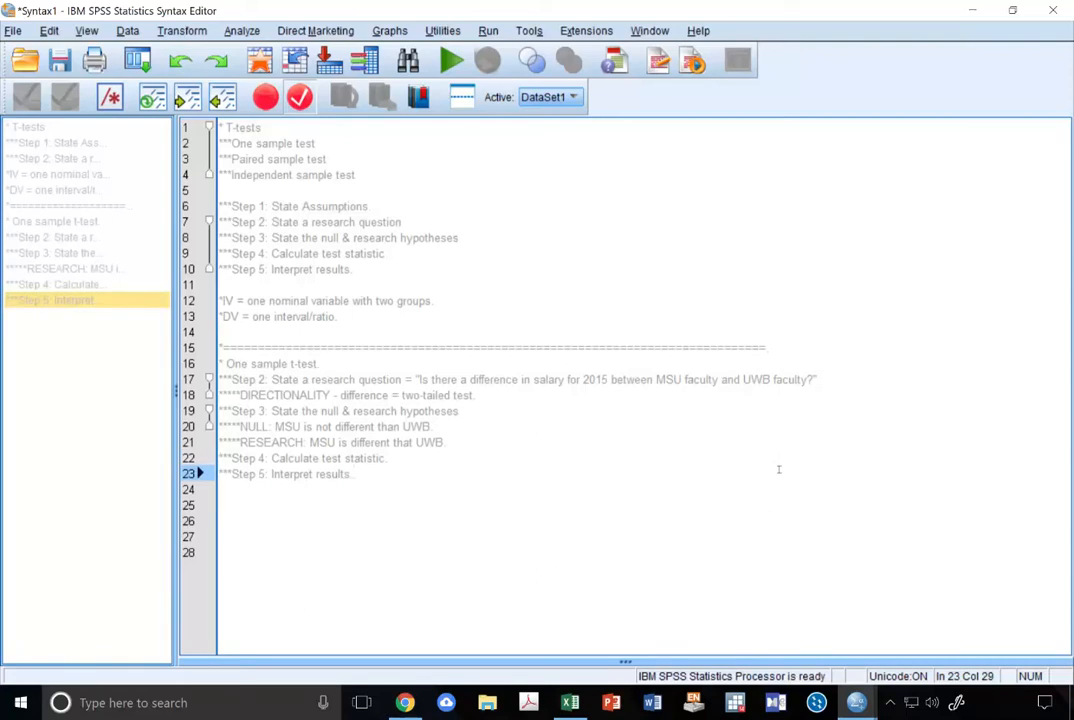
- Add the comment "* Descriptive statstics." after a blank line below Step 5
key(Return)
key(Return)
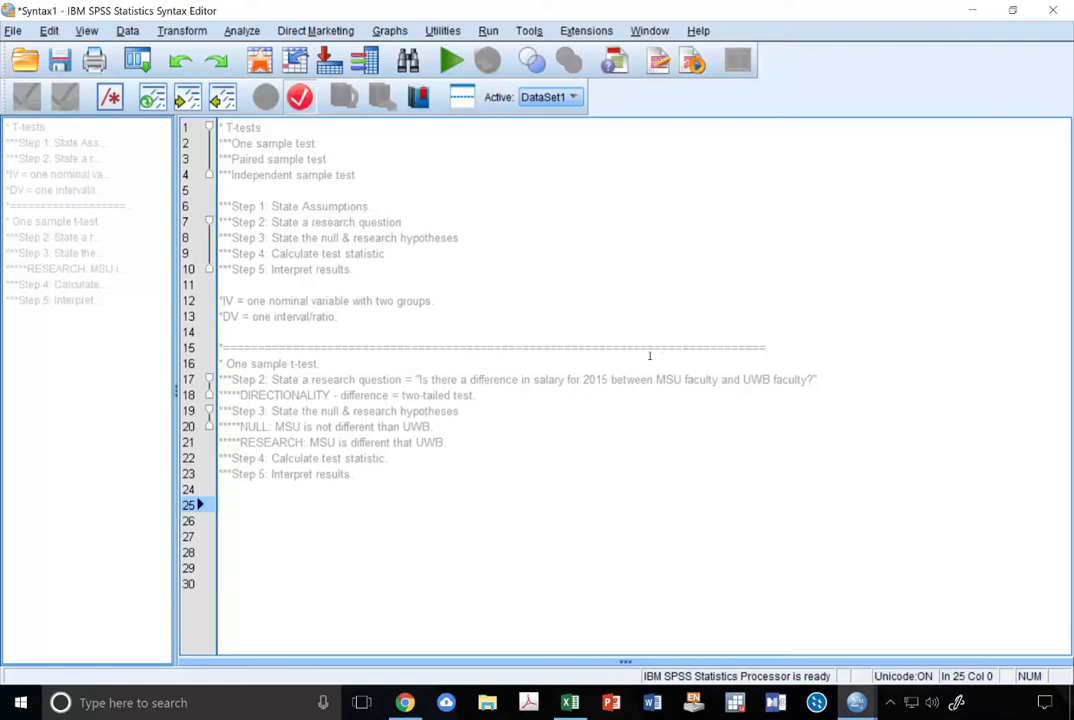
text(* Descript)
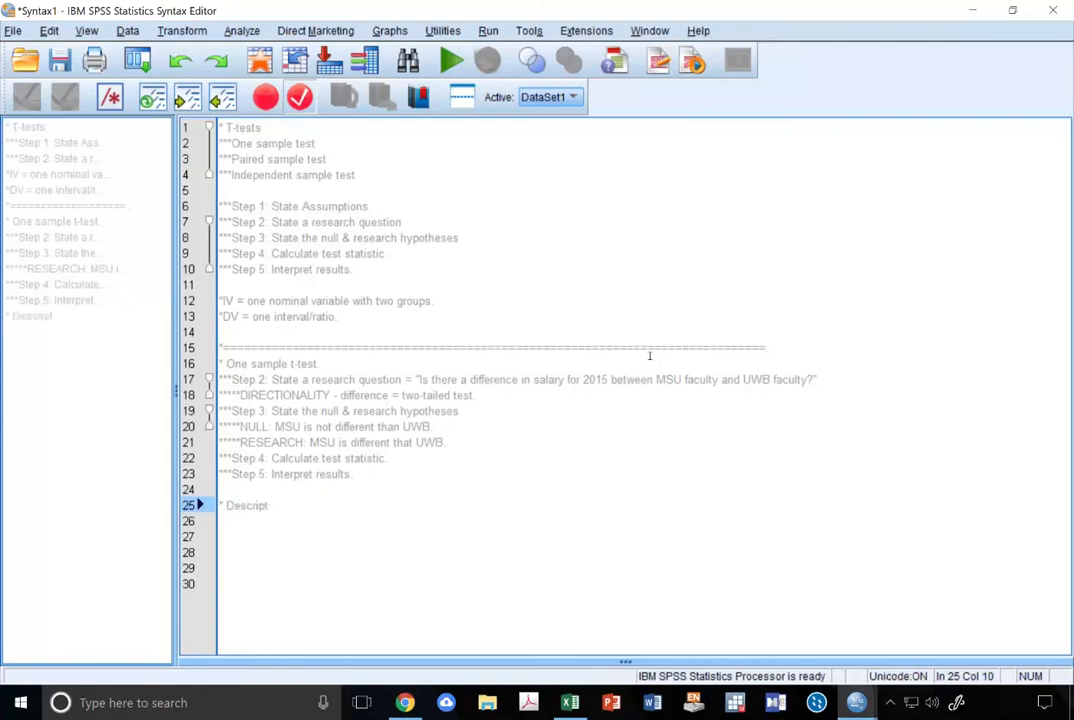
text(ive statistics.)
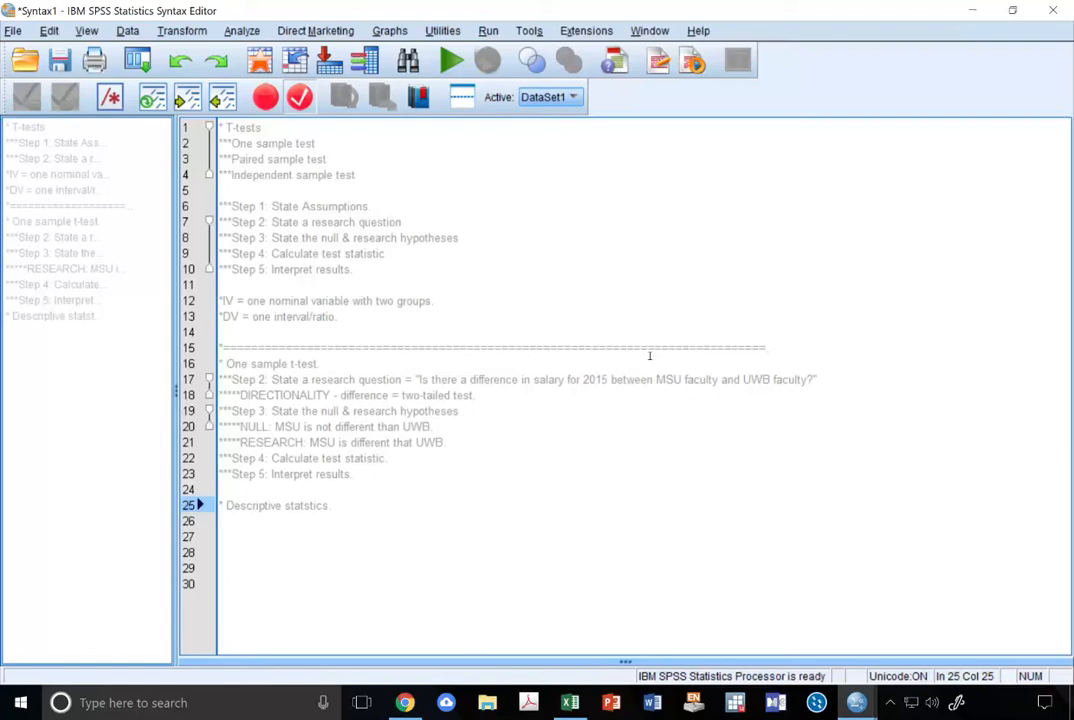
key(Return)
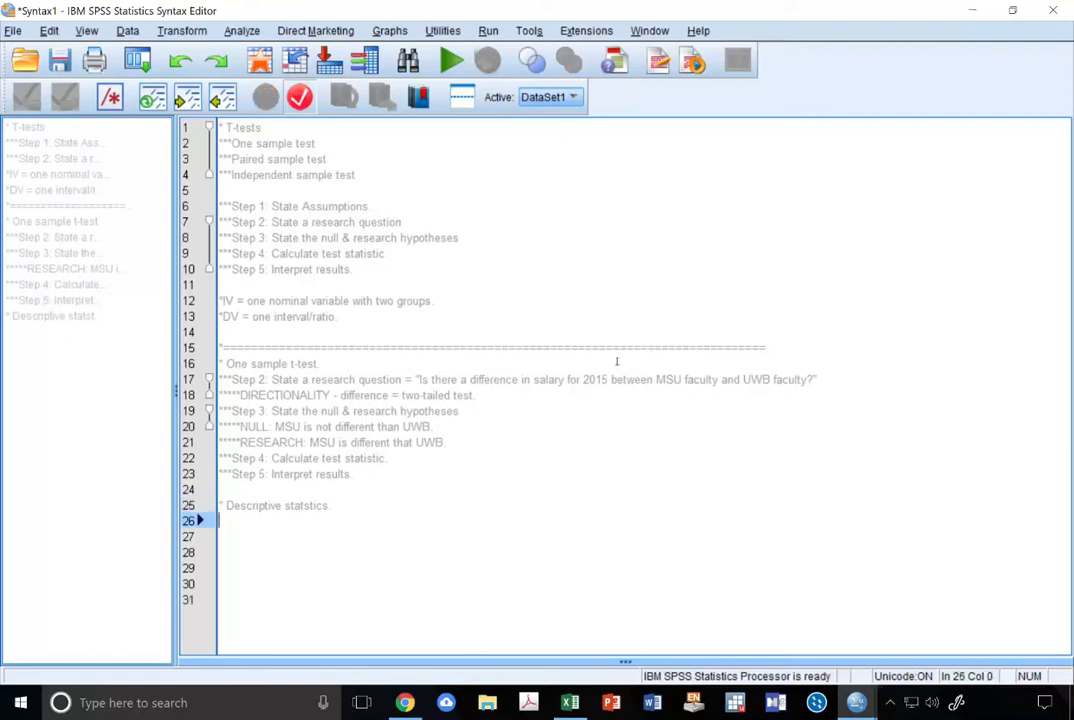
- Start a Descriptives analysis and add Faculty Salary (2015) [Q10] as its variable
click(241, 31)
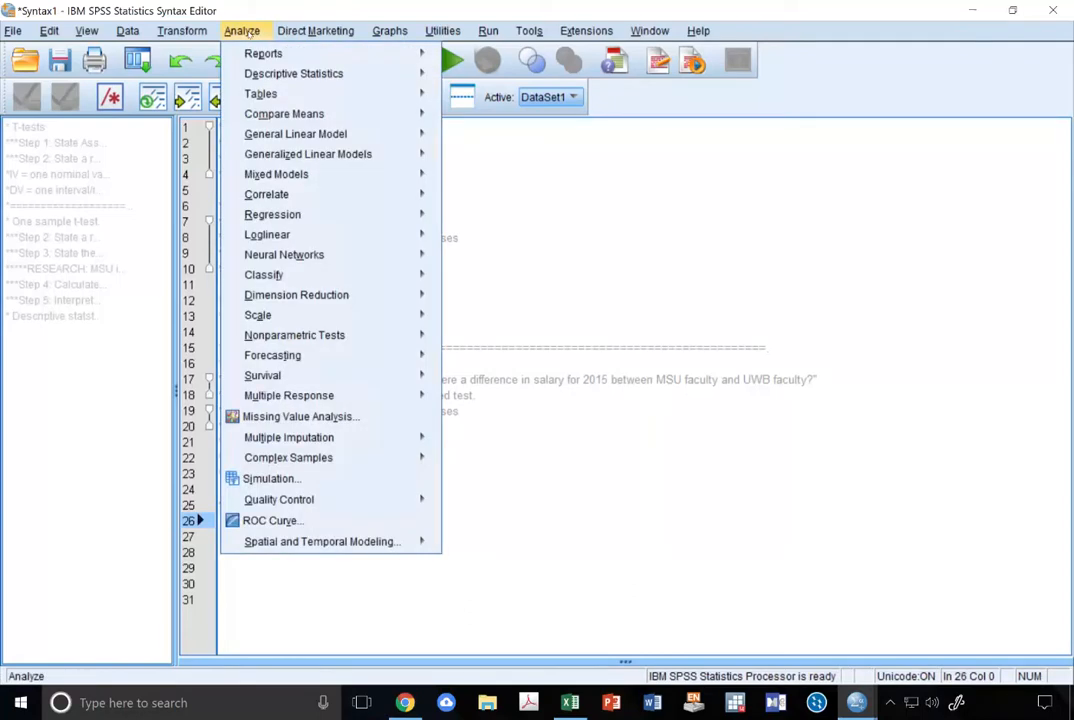
mouse_move(277, 75)
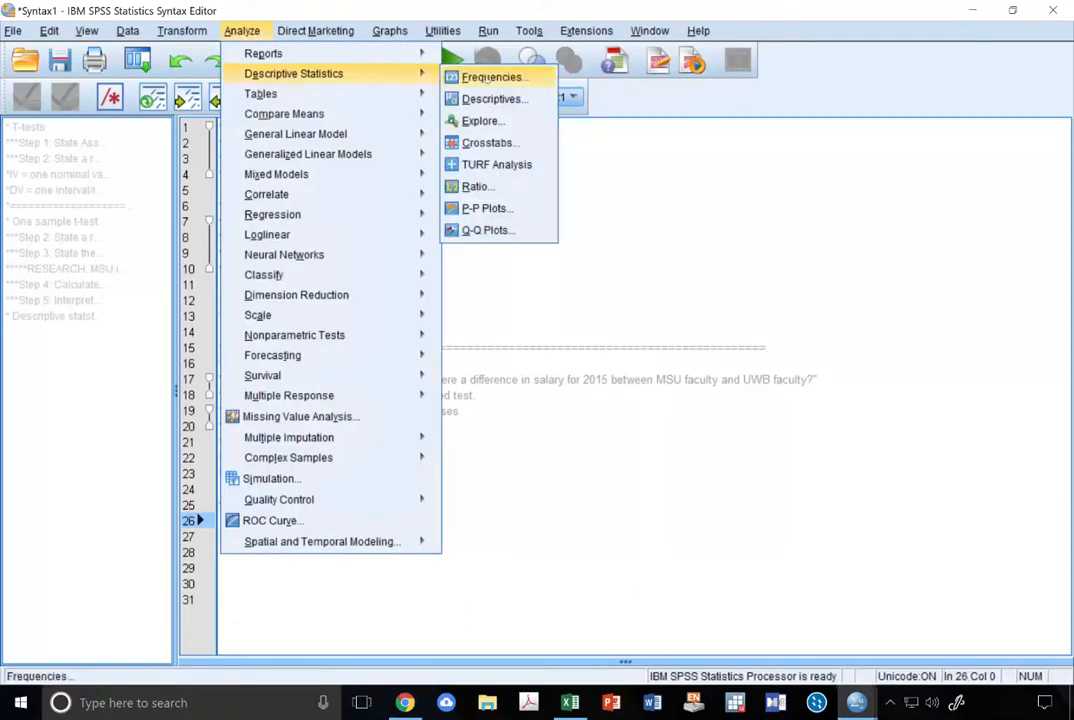
click(492, 99)
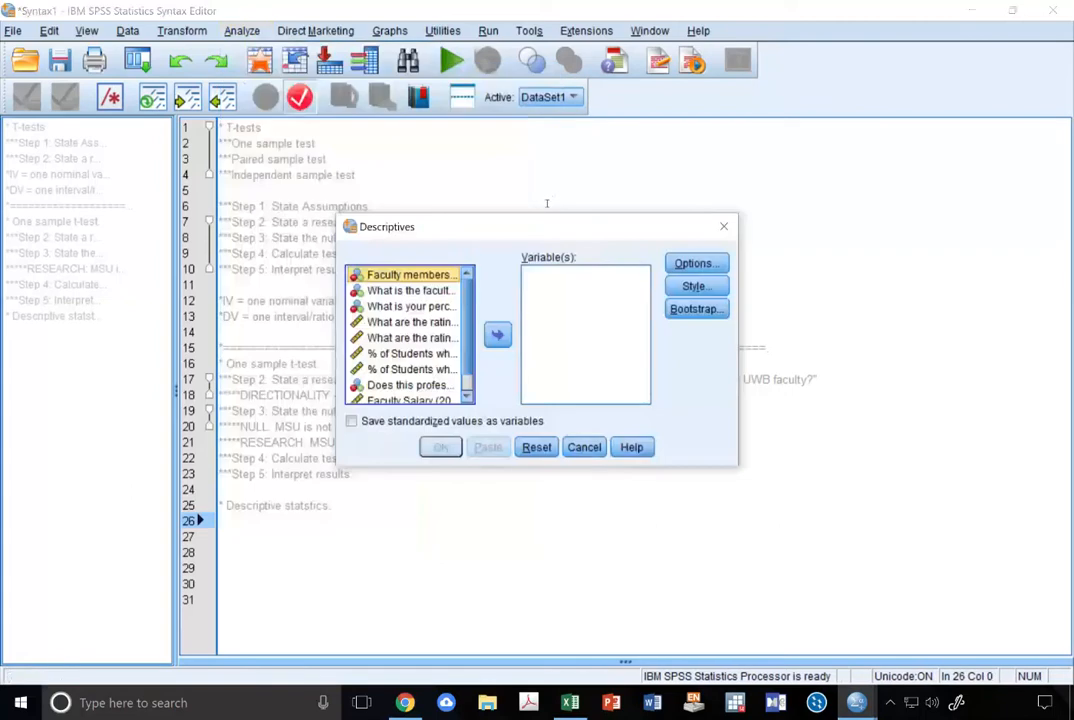
drag(338, 346, 219, 346)
scroll(410, 330, down, 1)
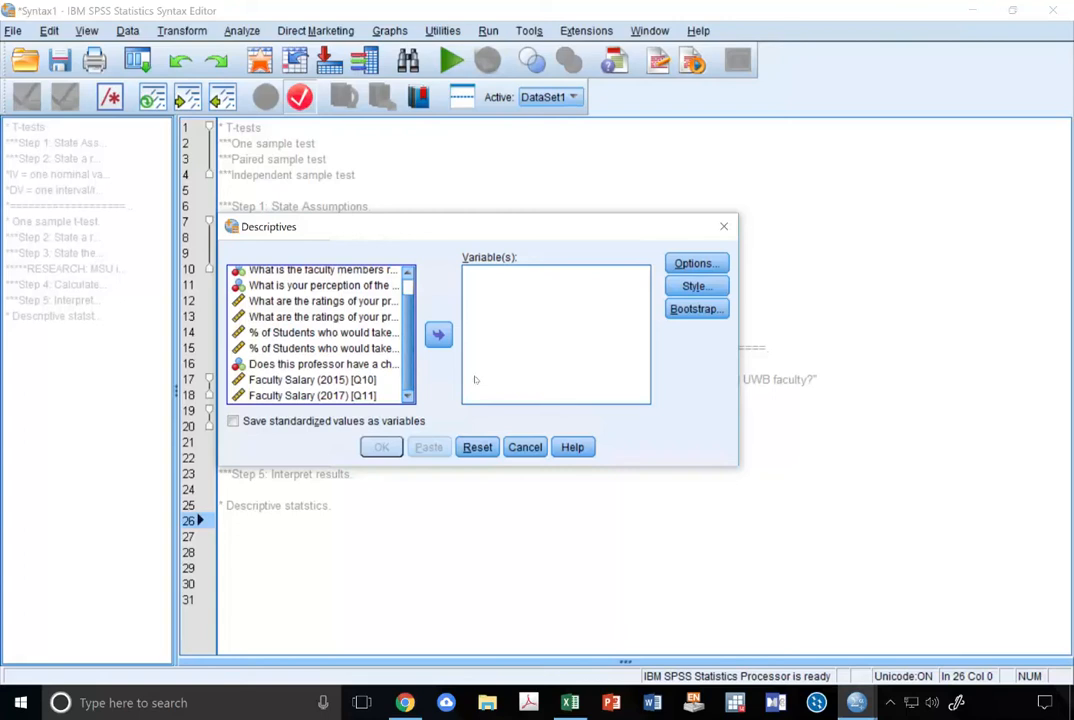
click(364, 381)
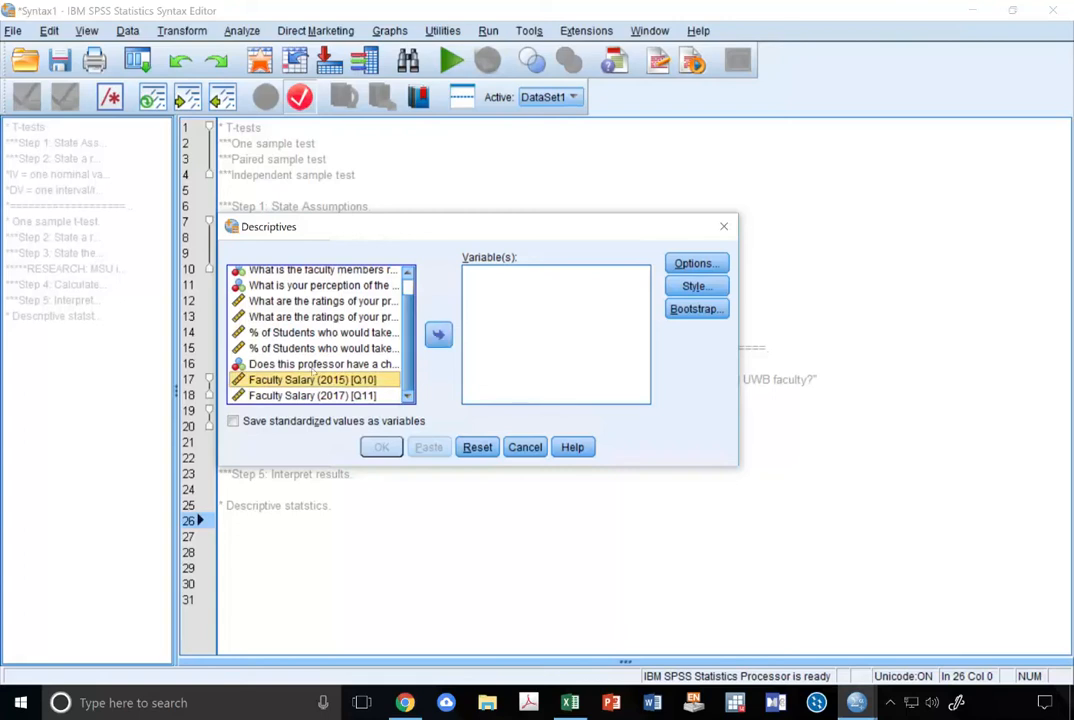
click(440, 336)
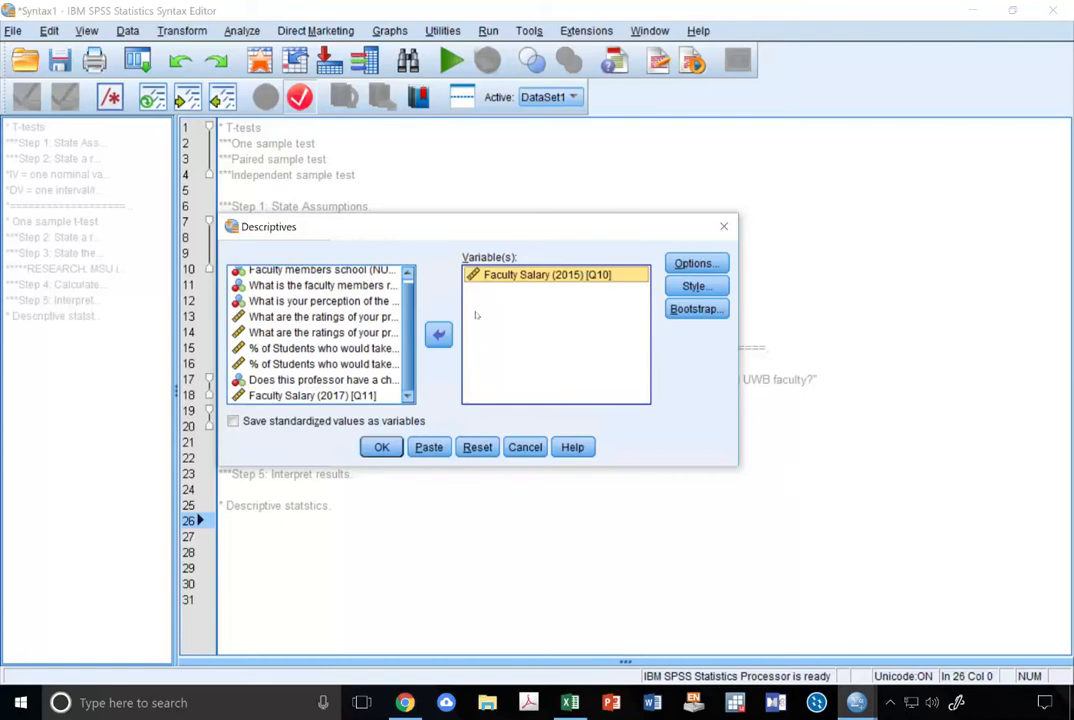
- Include Range in the descriptive statistics options and paste the Descriptives command into the syntax
click(680, 263)
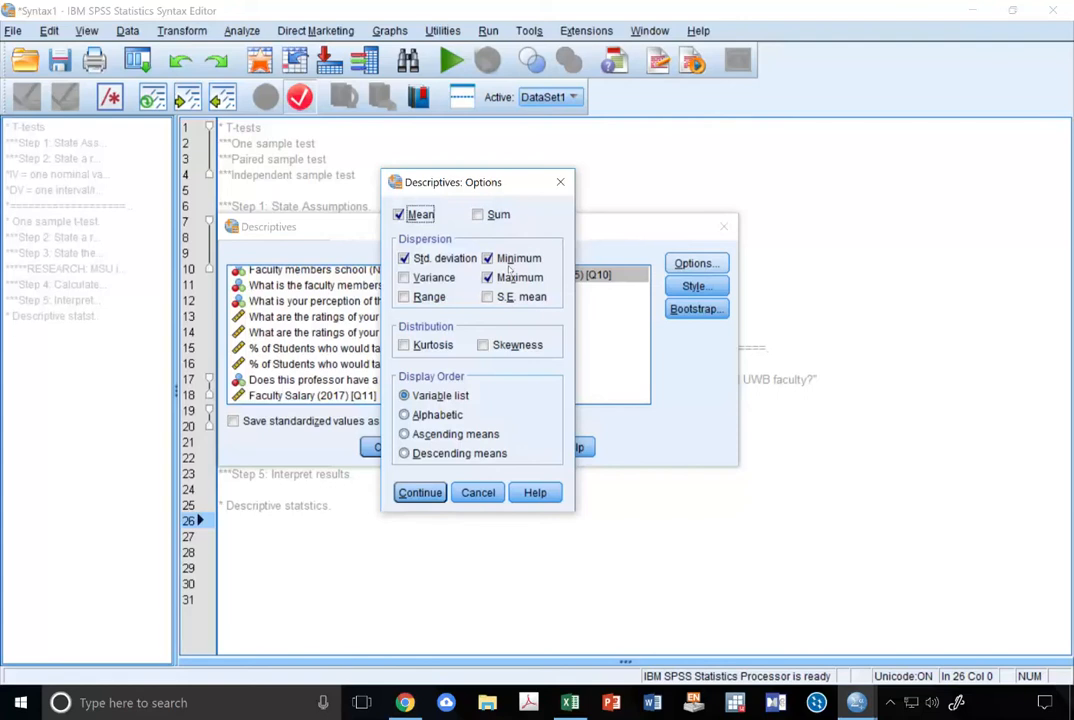
click(427, 298)
click(420, 492)
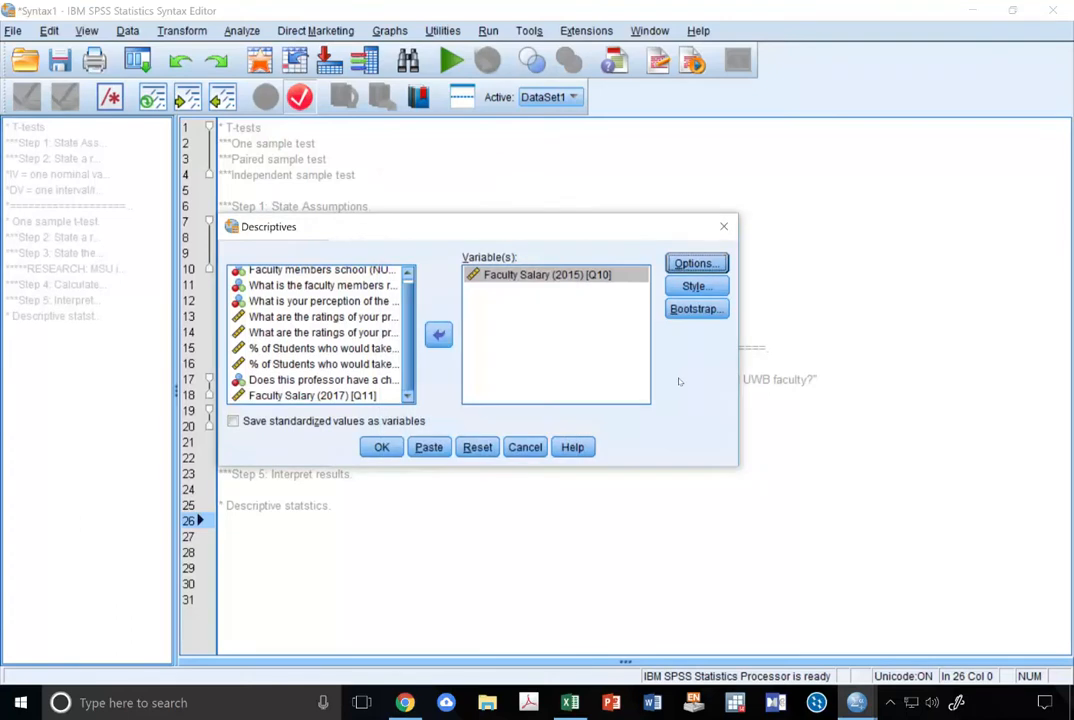
click(428, 448)
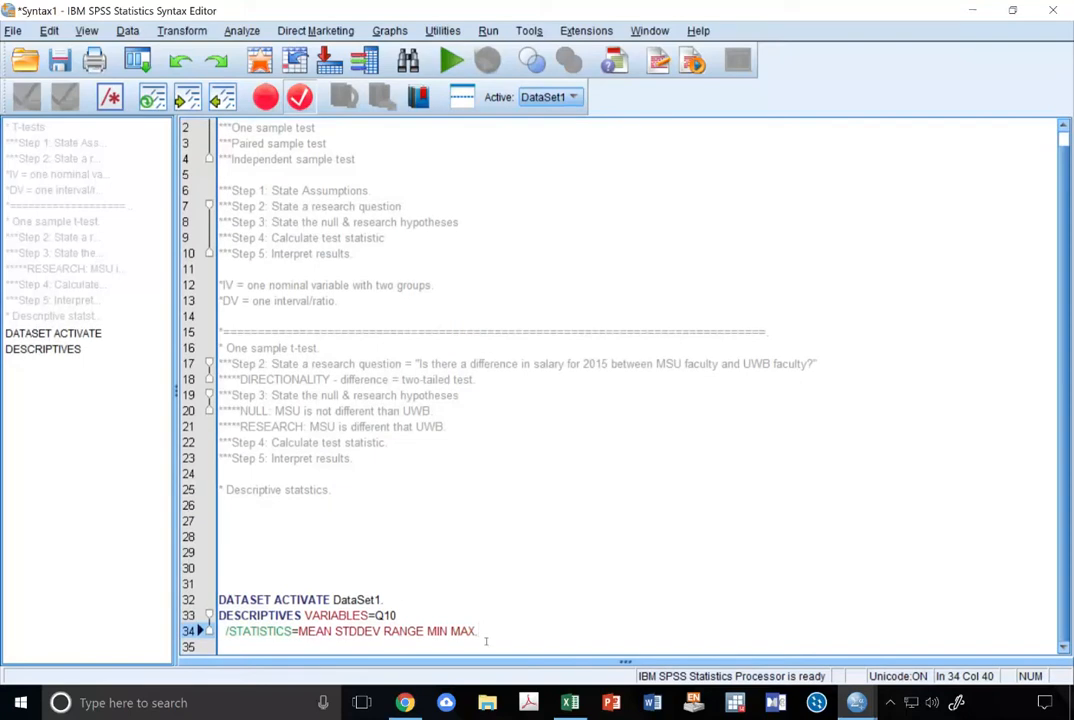
- Move the pasted DATASET ACTIVATE and DESCRIPTIVES commands from the end of the syntax to between the Step 4 and Step 5 comments
drag(499, 631, 205, 600)
key(ctrl+c)
key(Delete)
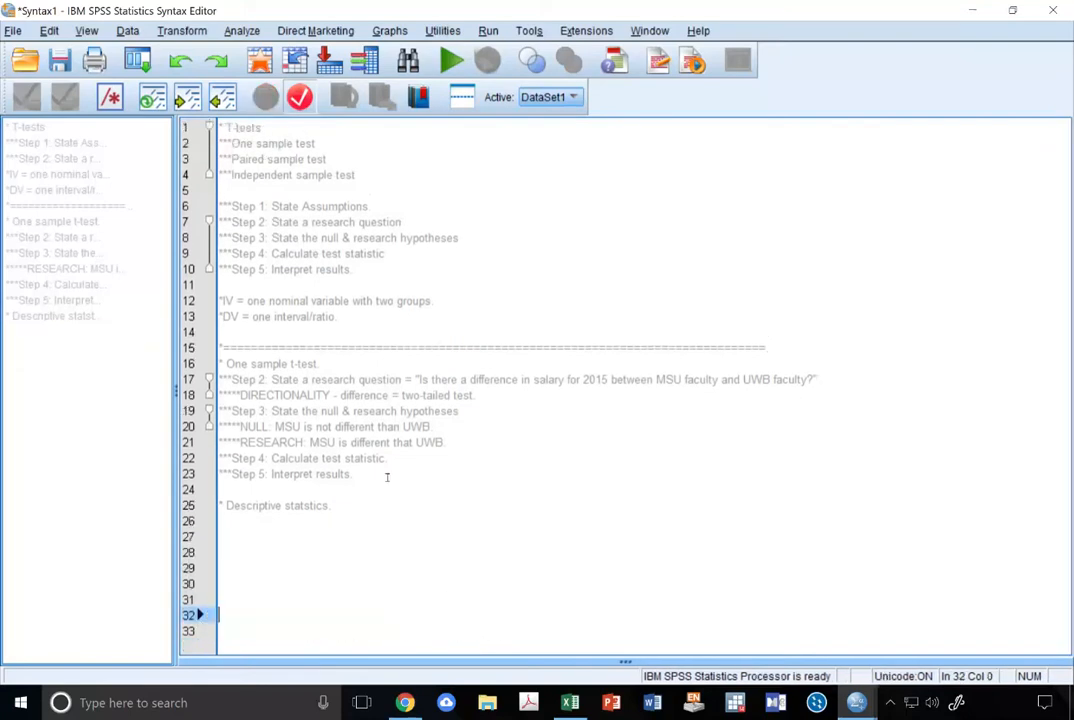
key(Return)
key(Return)
key(ctrl+v)
key(Return)
key(Return)
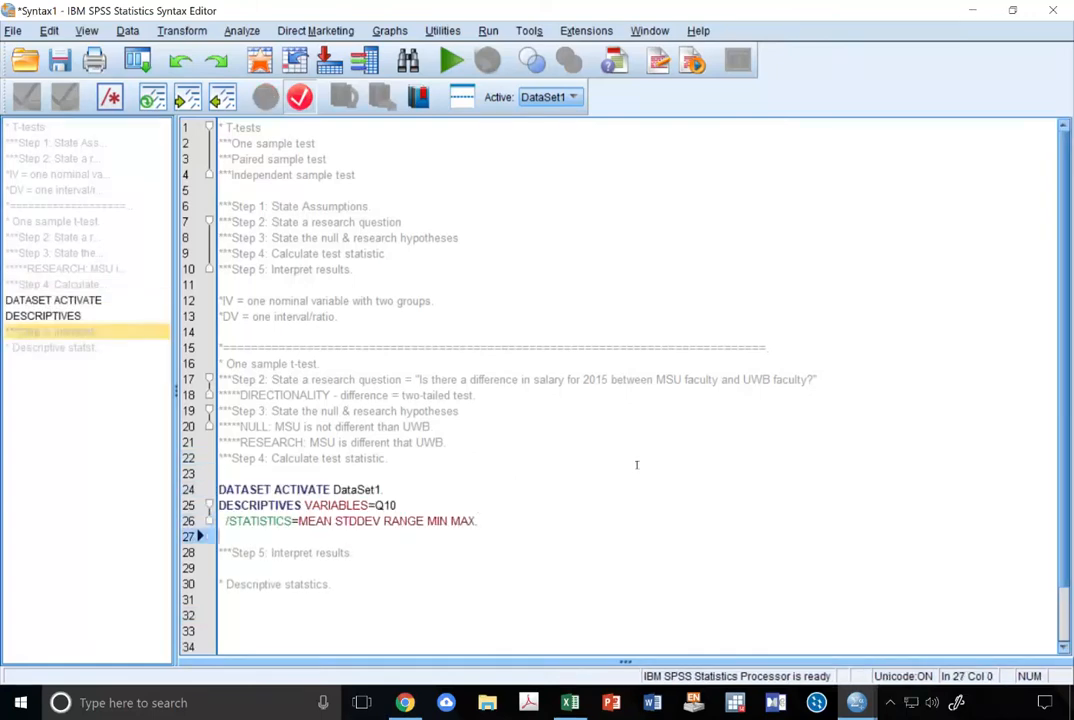
- Delete the DATASET ACTIVATE DataSet1 line above the DESCRIPTIVES command
key(Up)
key(Up)
key(Up)
key(Up)
key(shift+Down)
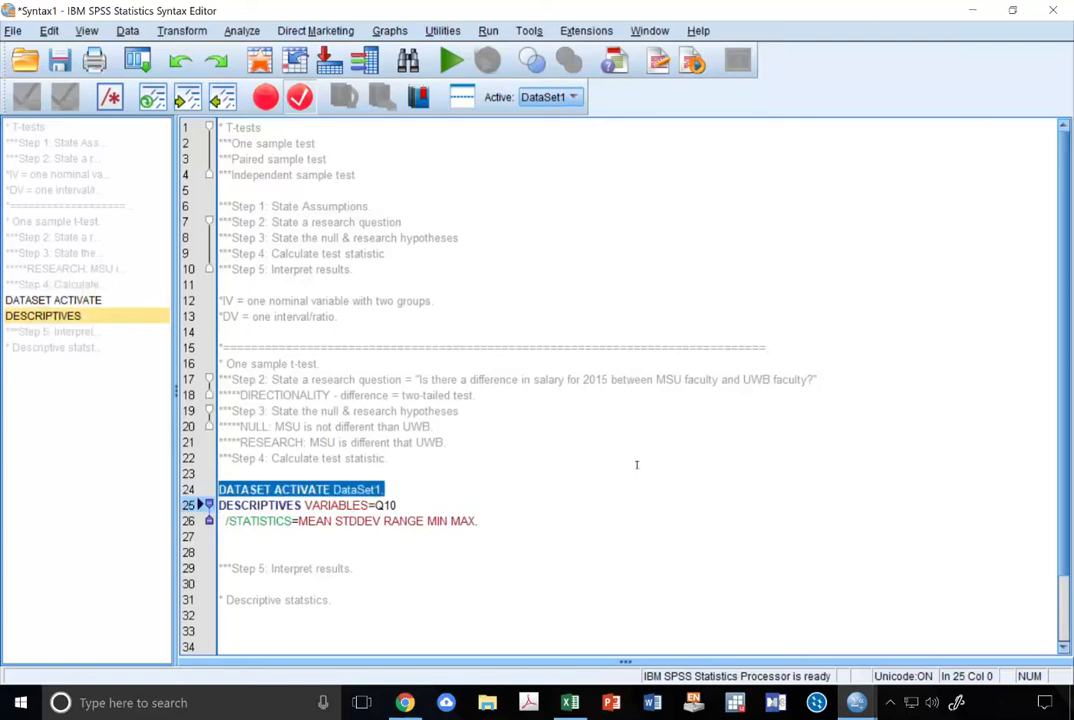
key(Delete)
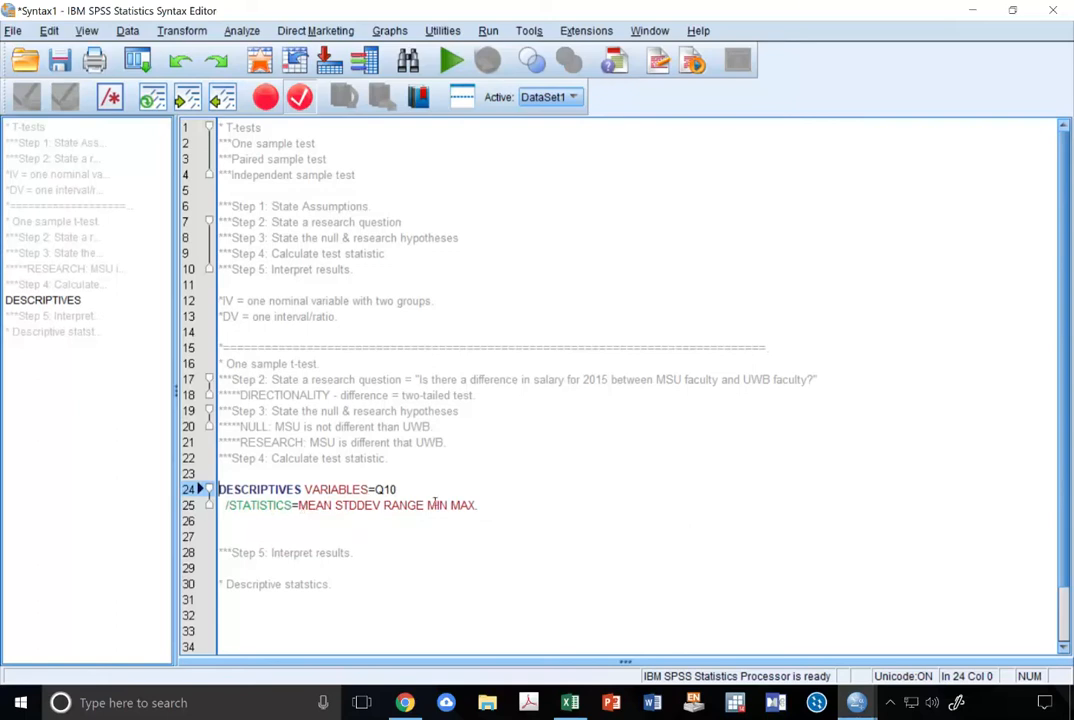
- Run only the DESCRIPTIVES command for Q10 and select its Descriptive Statistics table in the output
drag(499, 509, 233, 489)
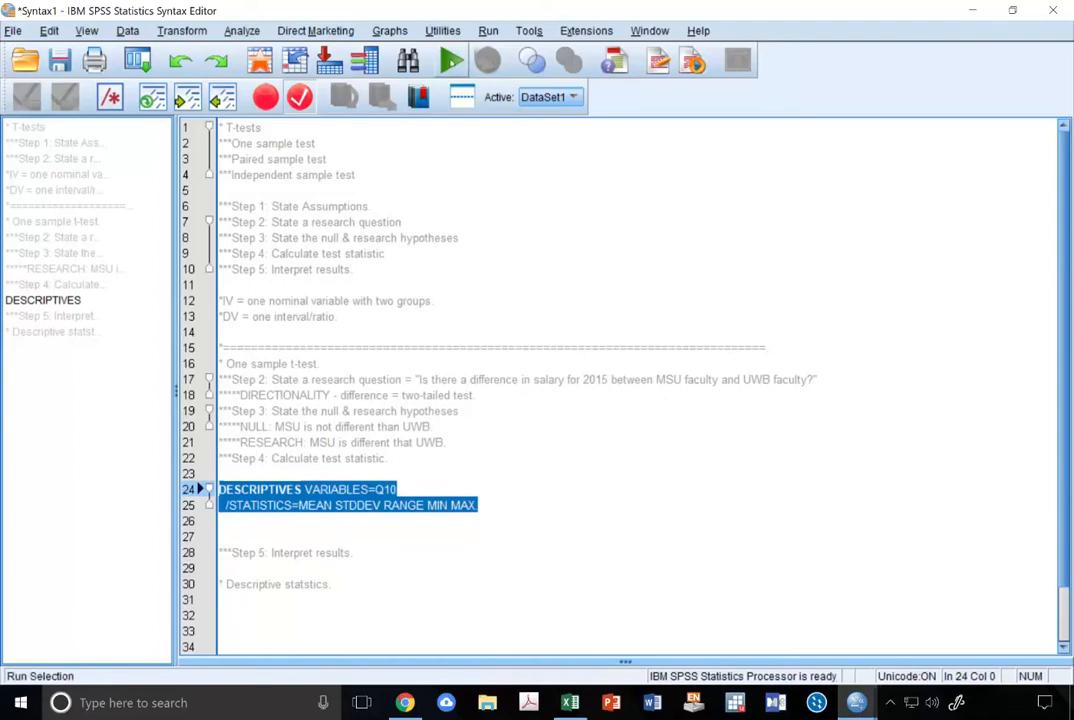
click(451, 61)
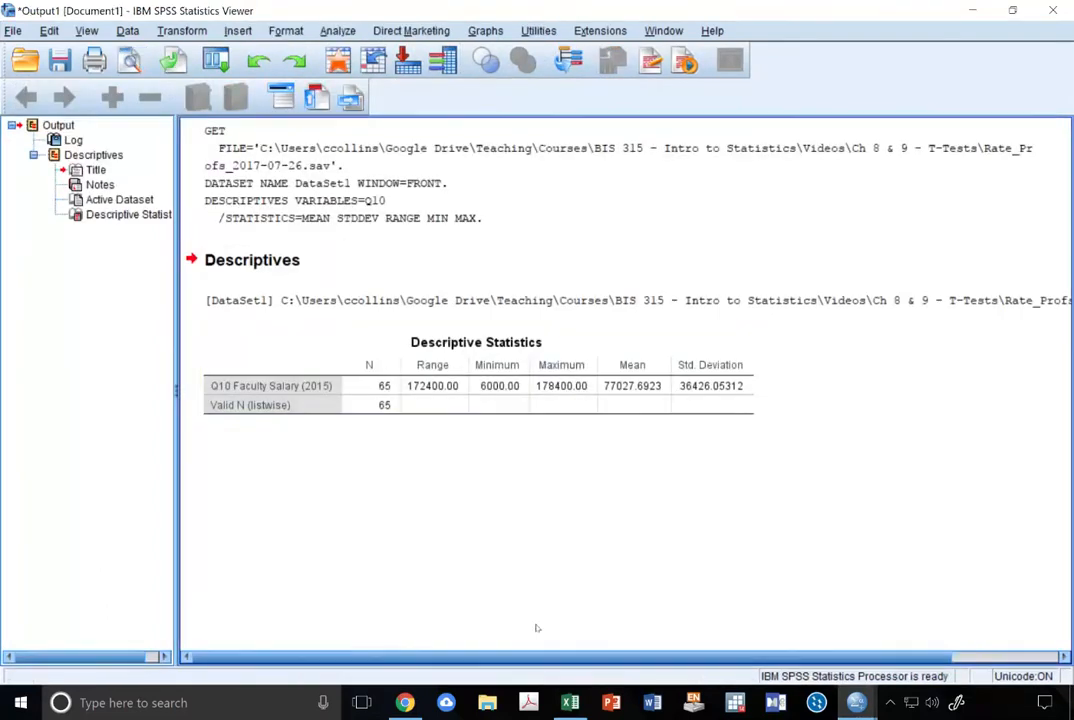
click(431, 386)
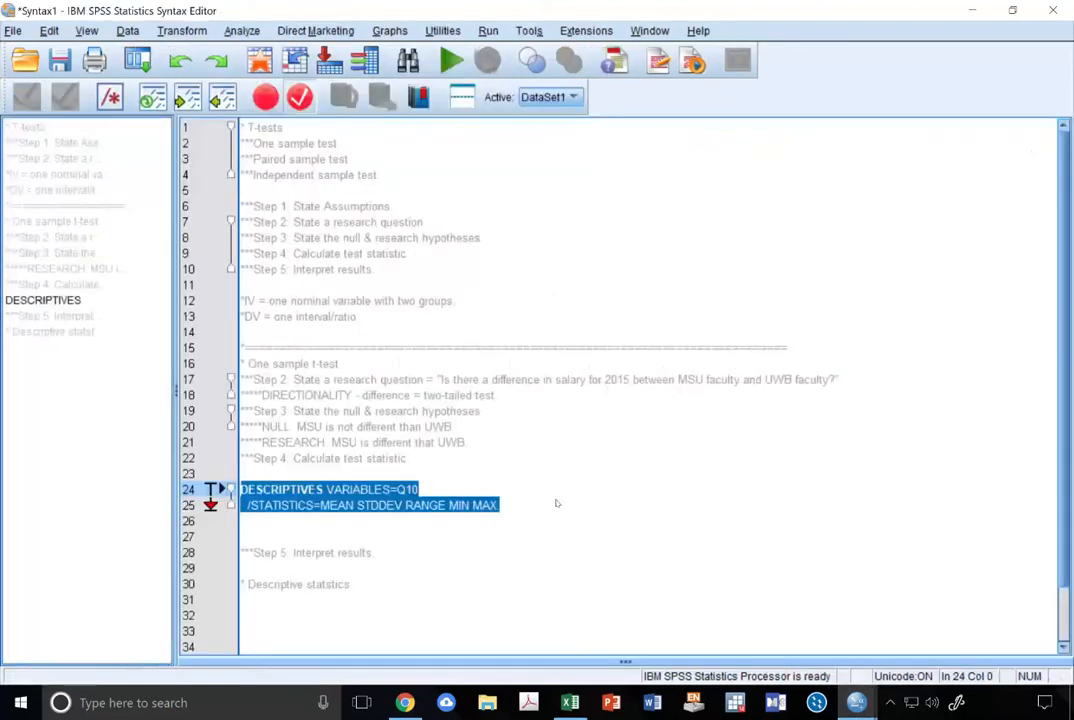
- Add two blank lines below the DESCRIPTIVES command in the syntax
click(520, 506)
text(.)
key(Return)
key(Return)
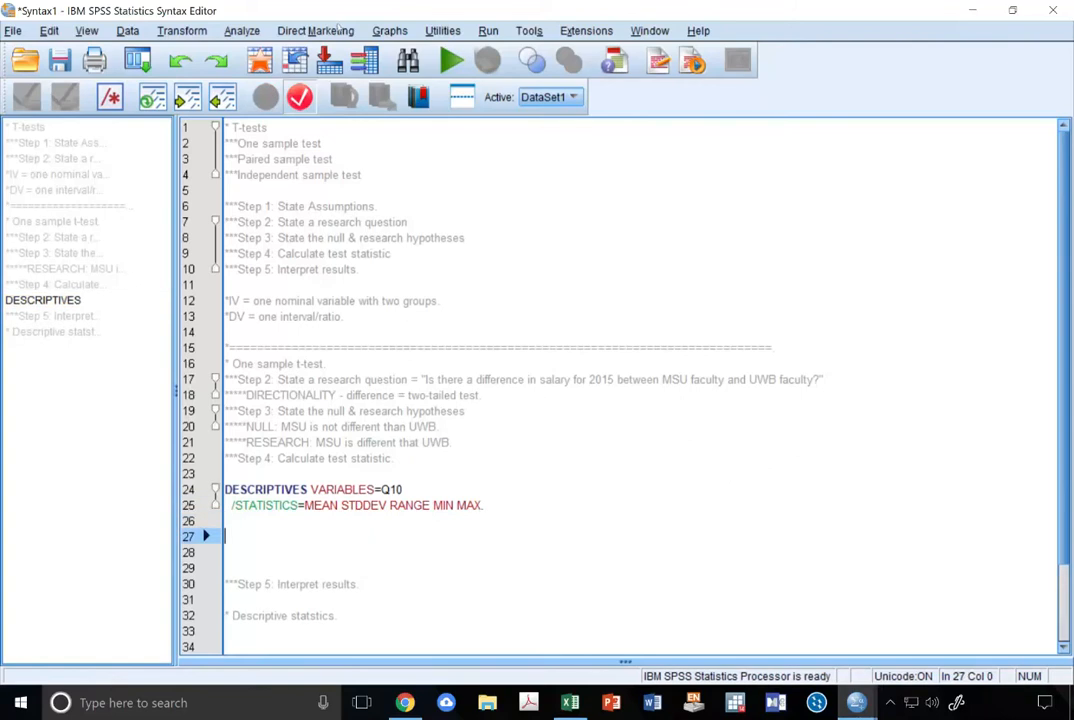
- Start a One-Sample T Test and add Faculty Salary (2015) [Q10] as its test variable
click(236, 31)
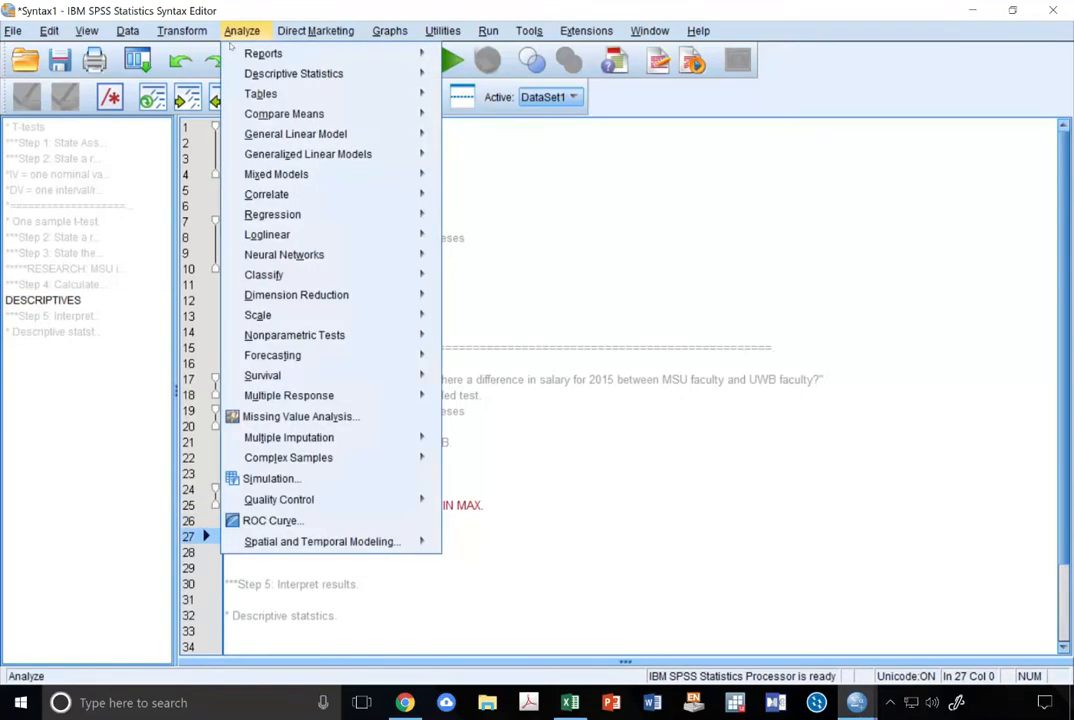
mouse_move(318, 116)
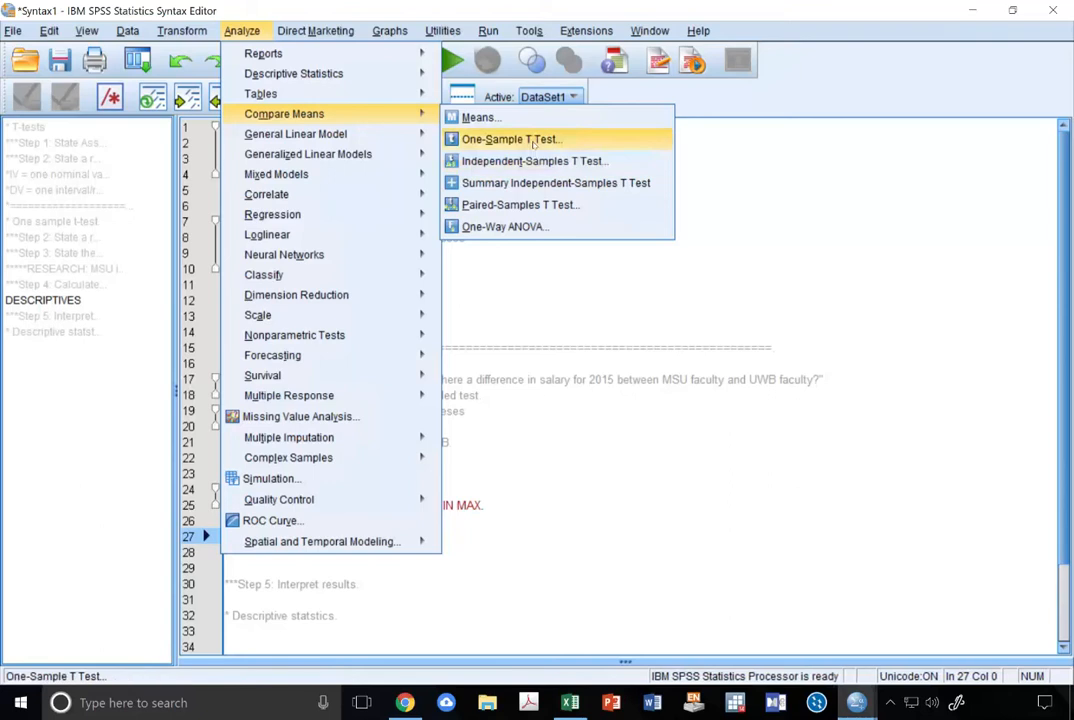
click(533, 142)
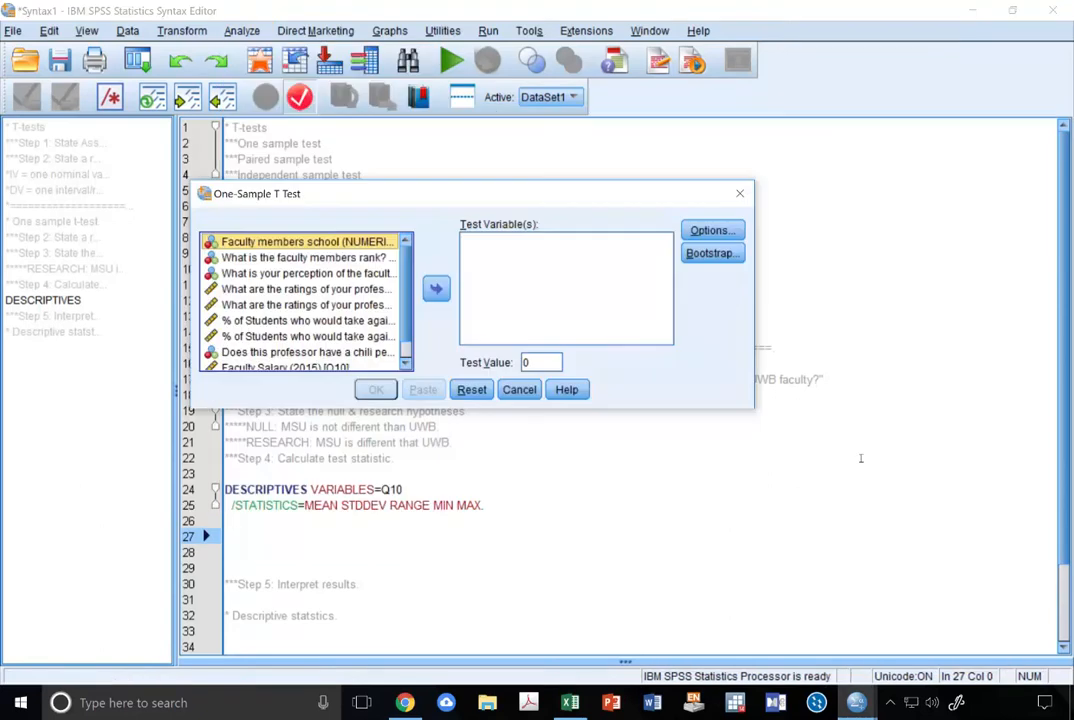
scroll(355, 343, down, 1)
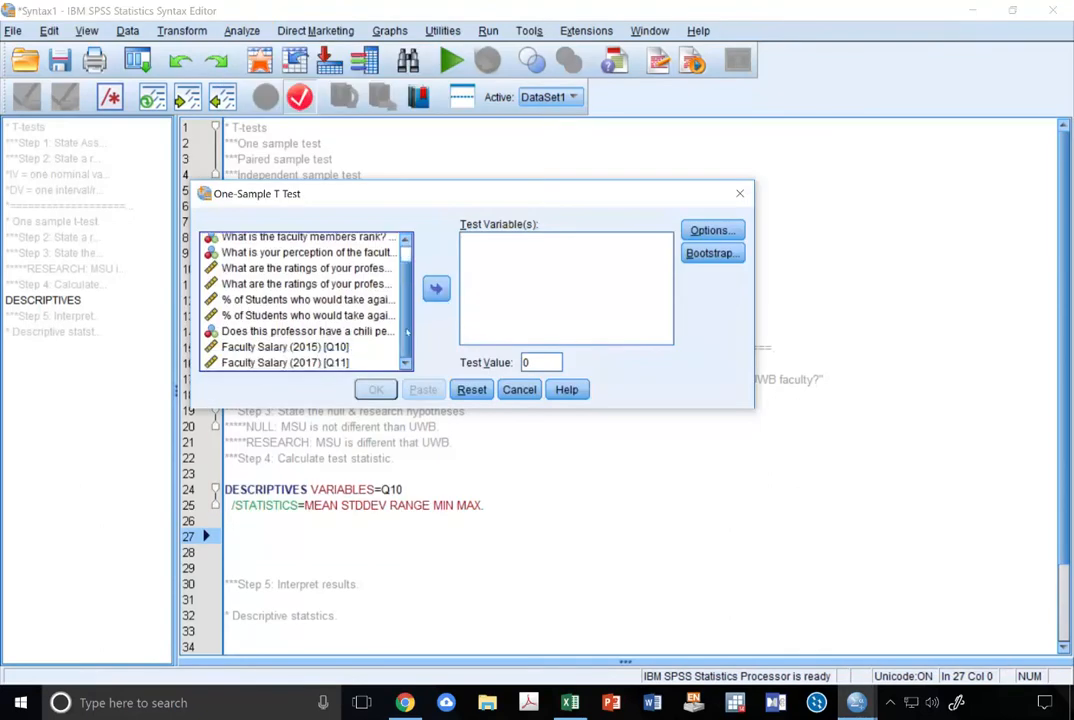
click(350, 346)
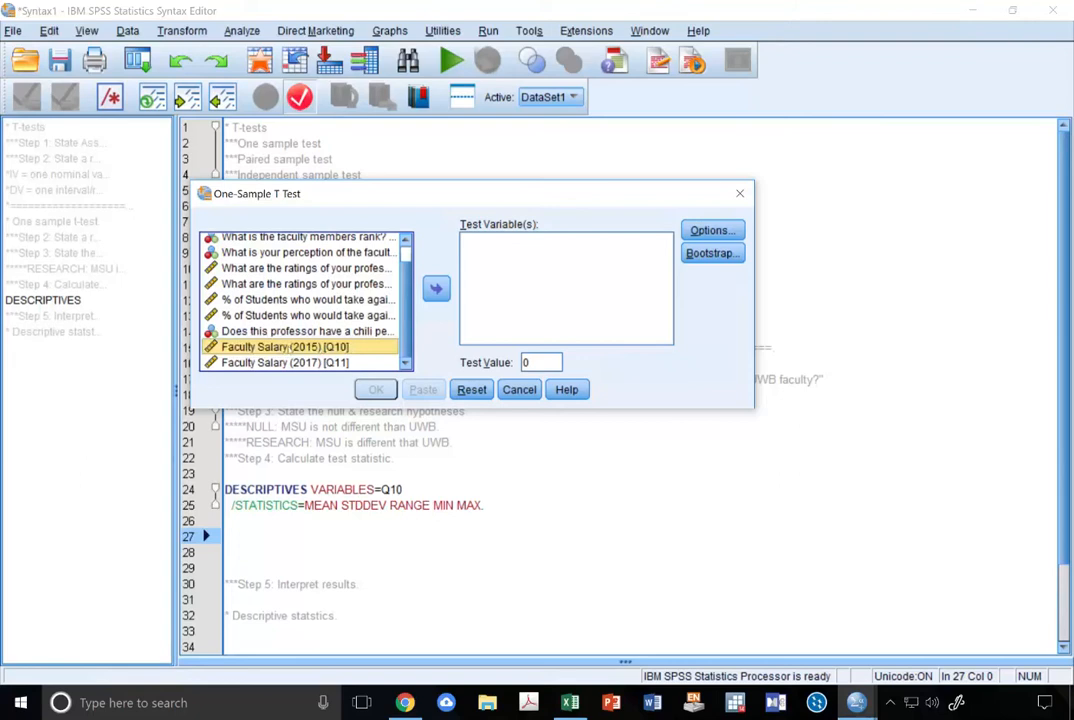
click(436, 288)
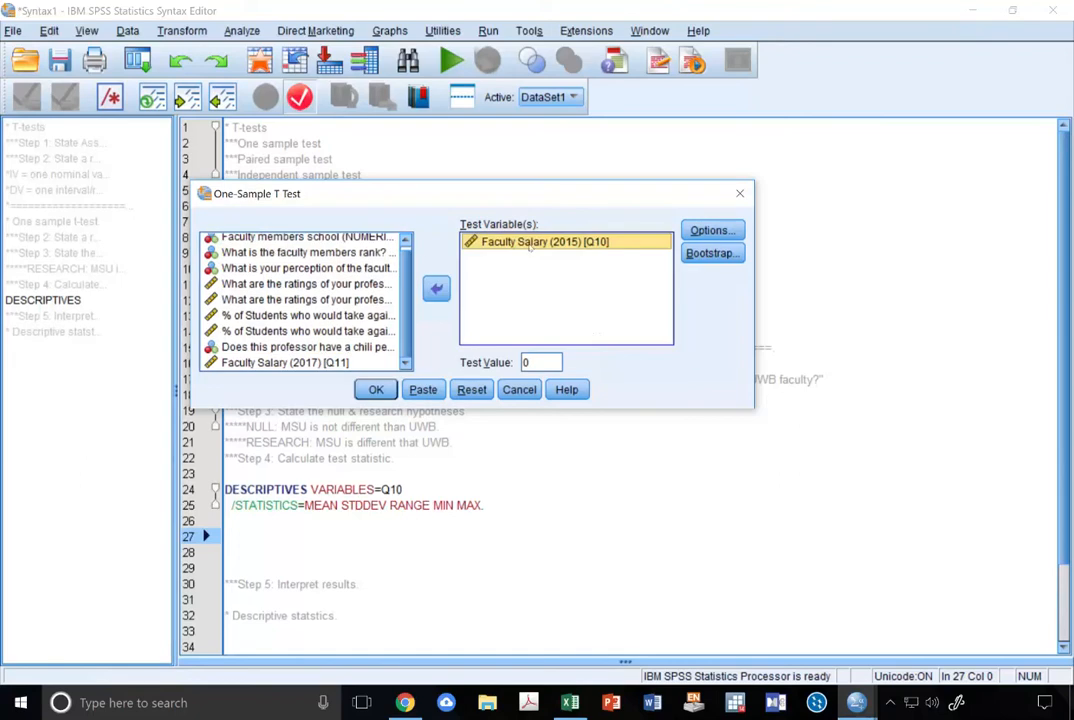
- Set the test value to 106000 and paste the T-TEST command with a 95% confidence interval into the syntax
key(Tab)
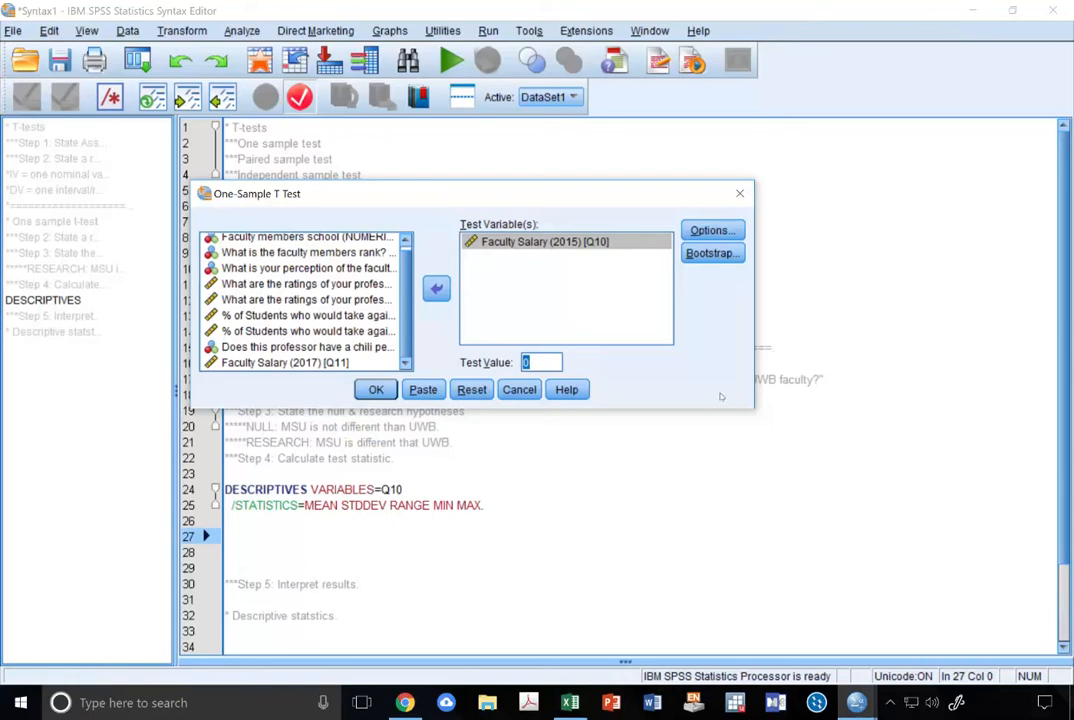
text(106000)
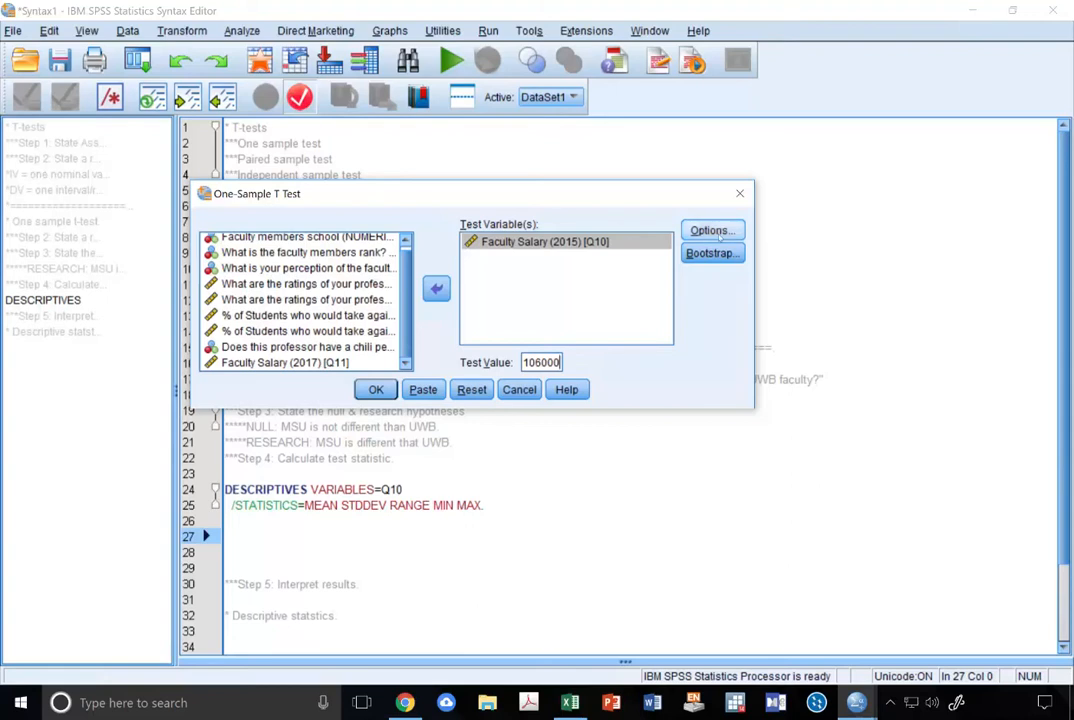
key(alt+o)
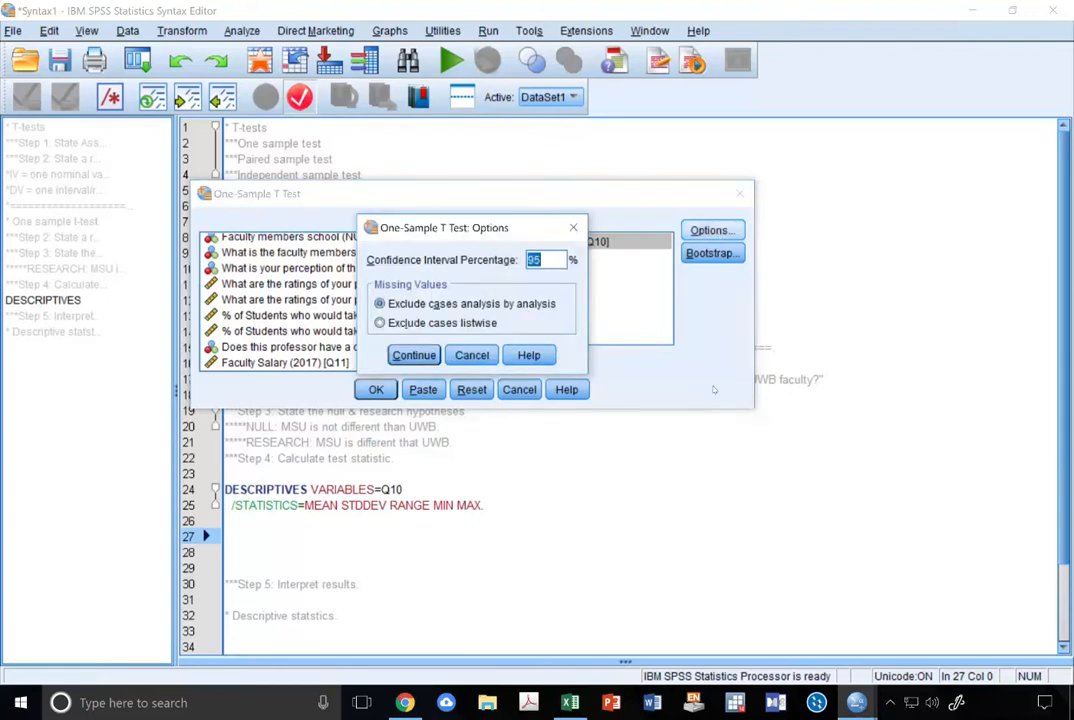
click(552, 262)
click(416, 356)
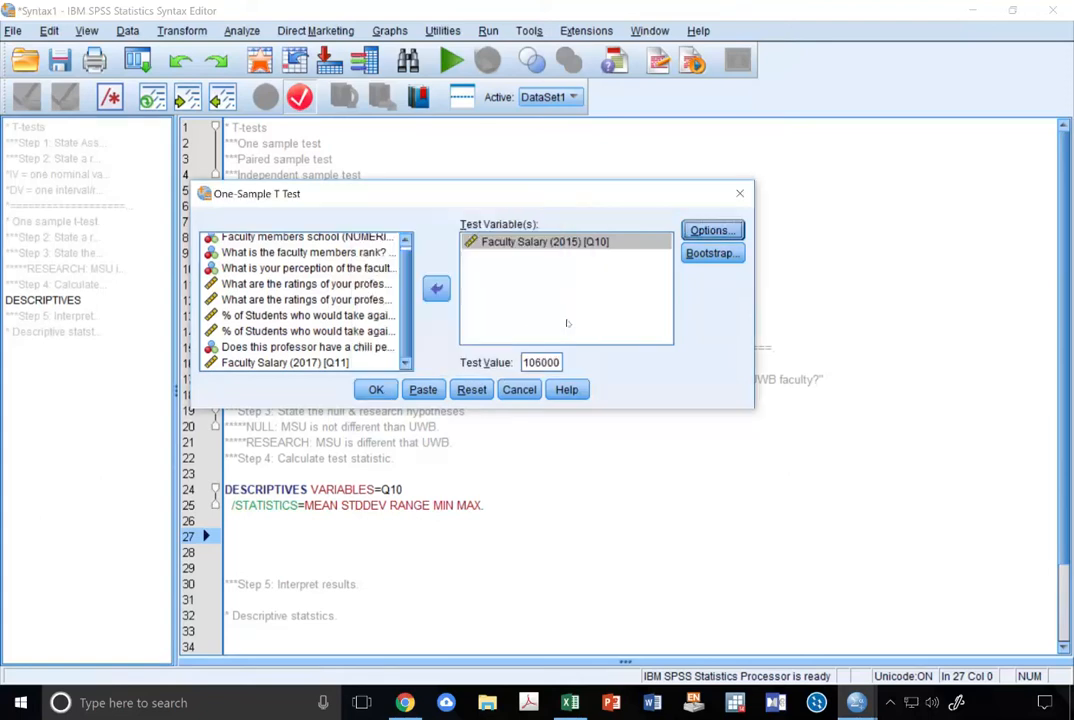
click(423, 390)
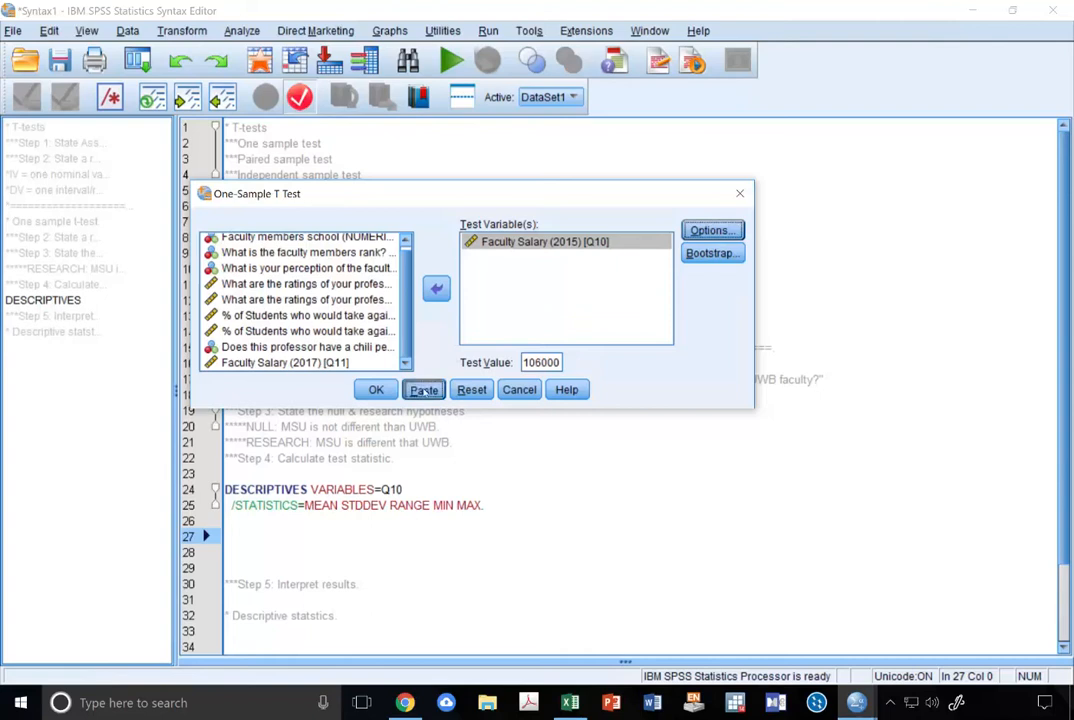
- Move the pasted T-TEST command from the end of the syntax to just below the DESCRIPTIVES command, after a blank line
drag(343, 631, 225, 568)
key(ctrl+c)
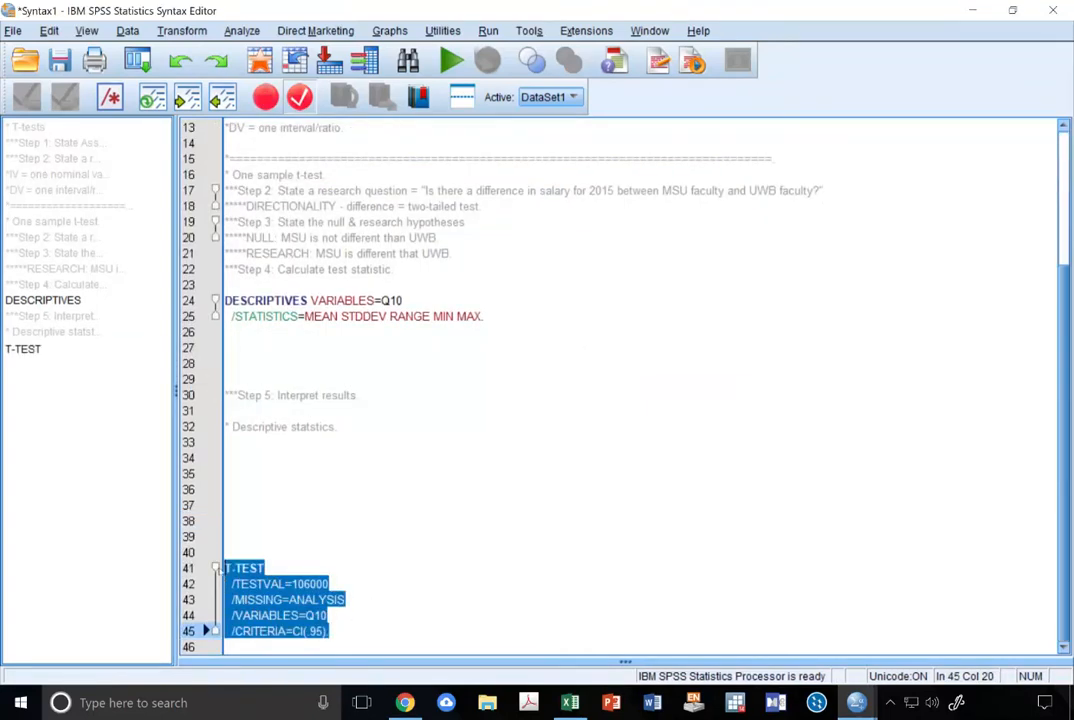
key(Delete)
click(279, 400)
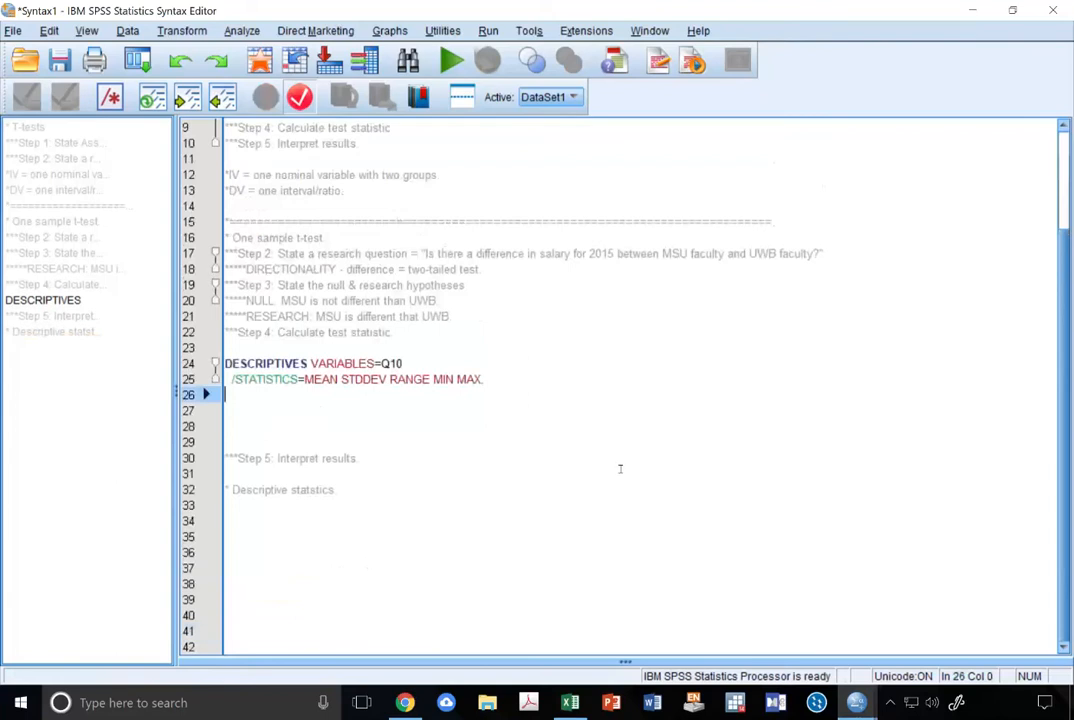
key(Return)
key(ctrl+v)
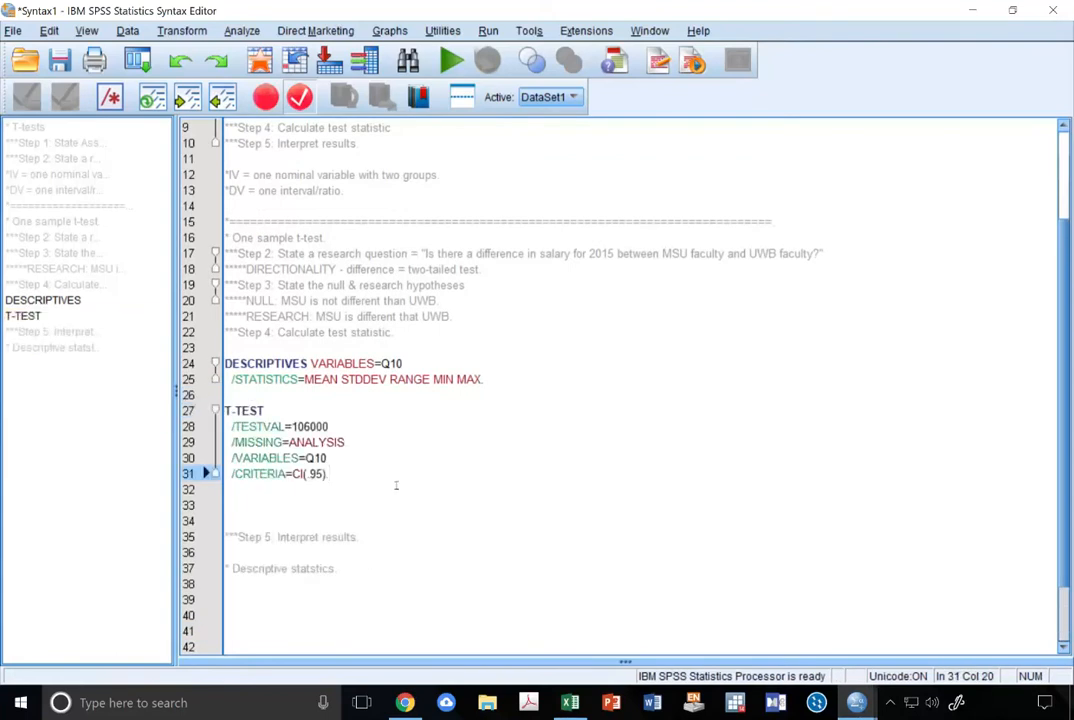
- Duplicate the T-TEST command above the Step 5 comment and change the copy's variable to Q11
click(255, 411)
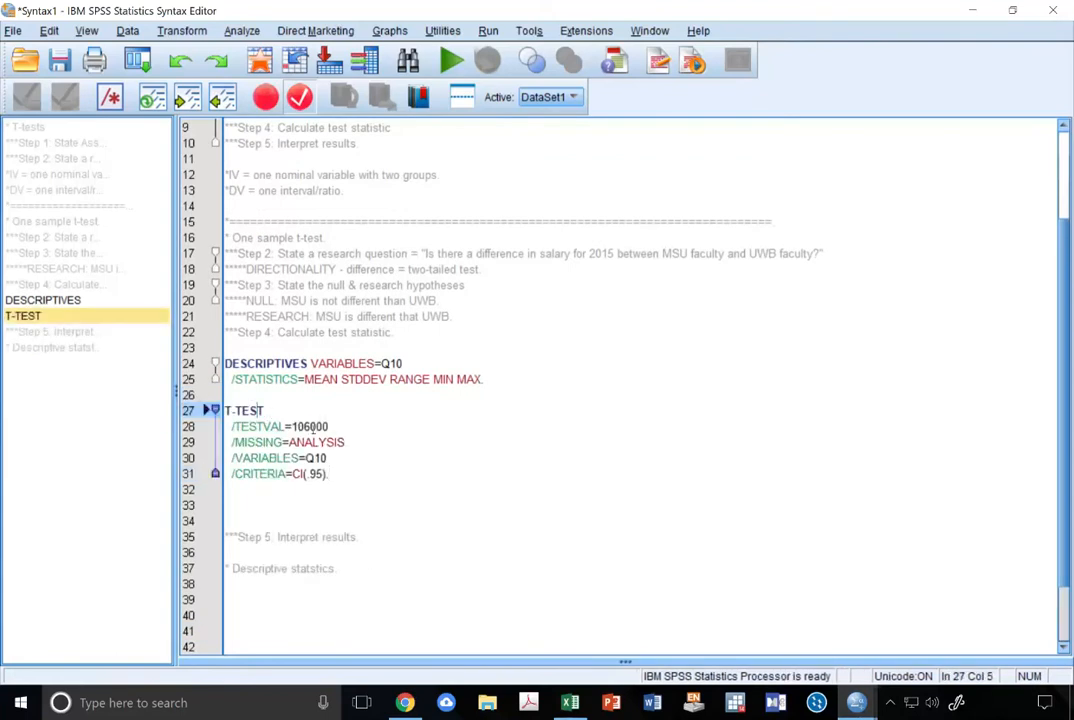
click(306, 426)
drag(338, 477, 225, 410)
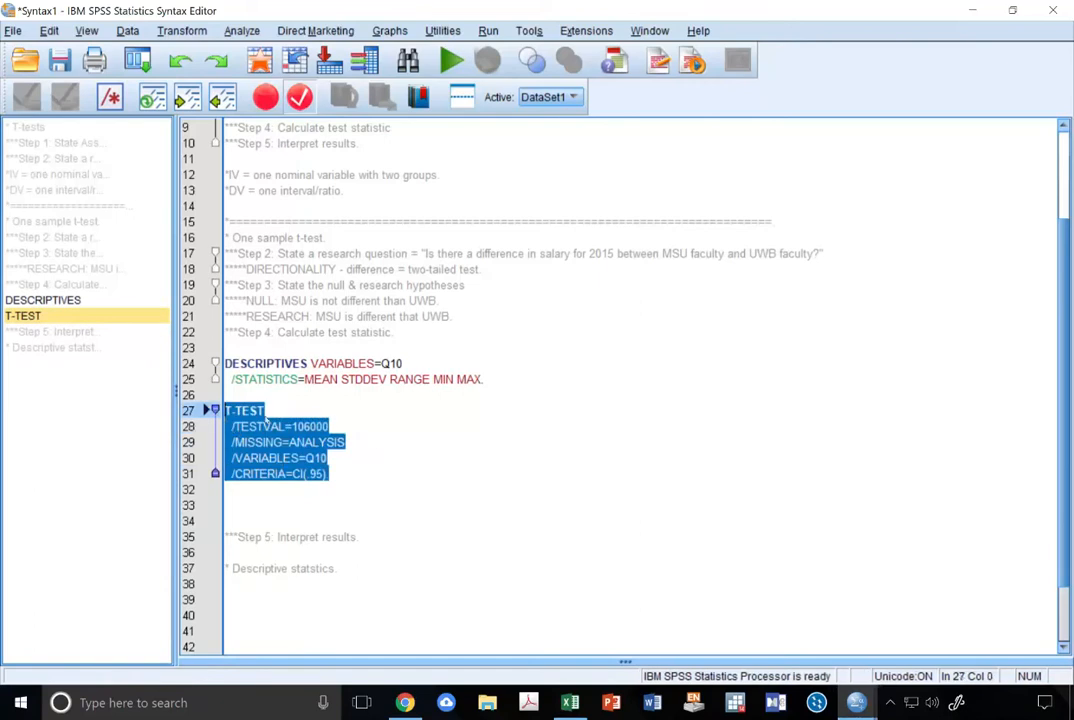
key(ctrl+c)
click(307, 505)
key(ctrl+v)
scroll(420, 480, down, 3)
click(418, 426)
key(BackSpace)
text(1)
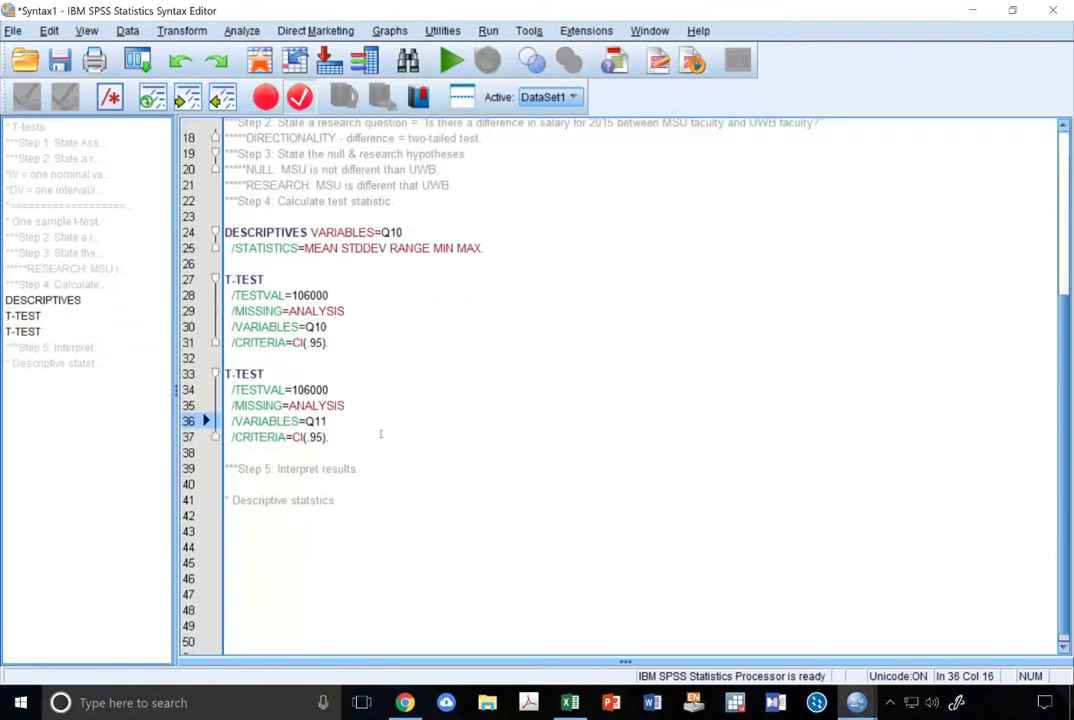
- Delete the duplicated T-TEST command for Q11
click(310, 390)
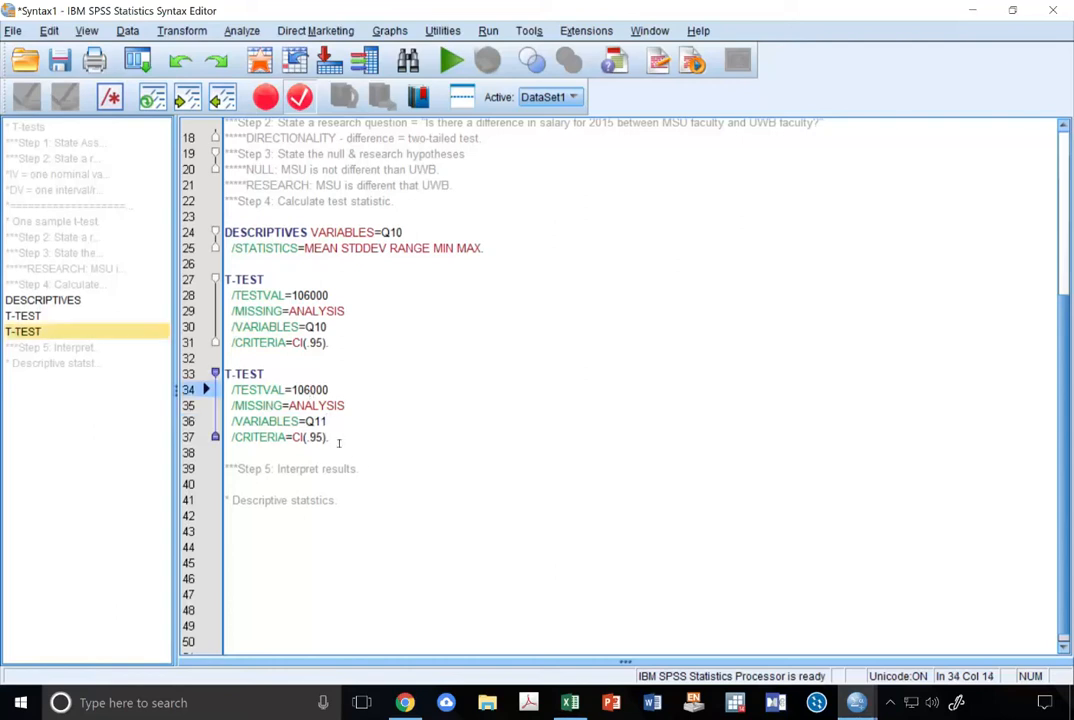
drag(326, 440, 224, 374)
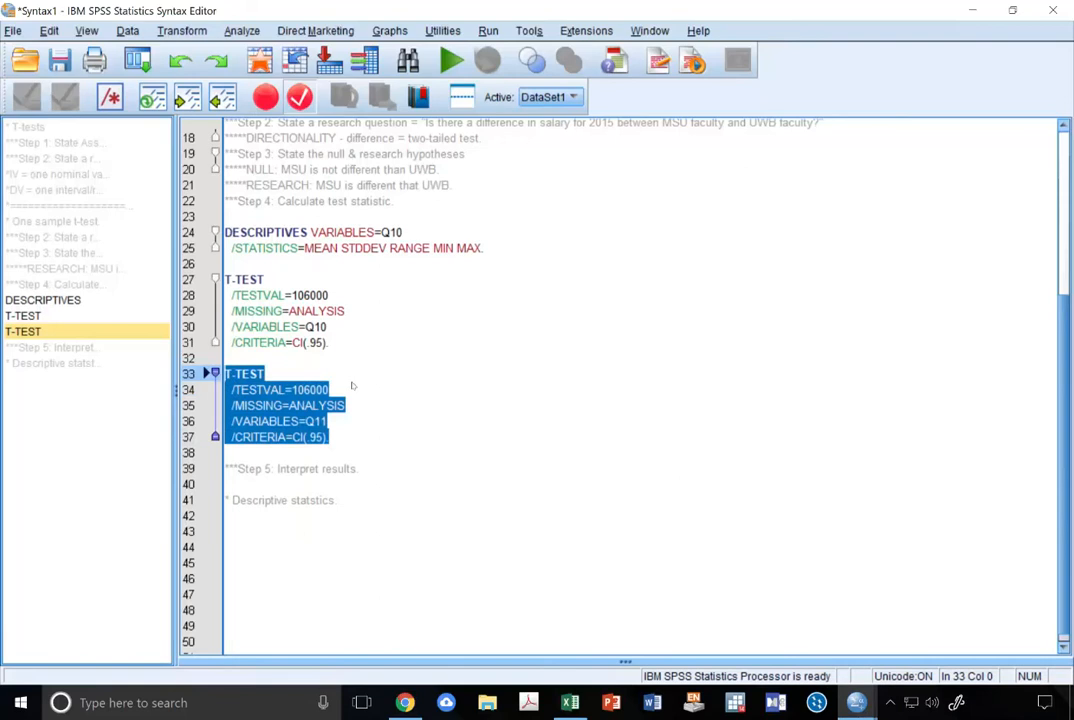
key(Delete)
key(BackSpace)
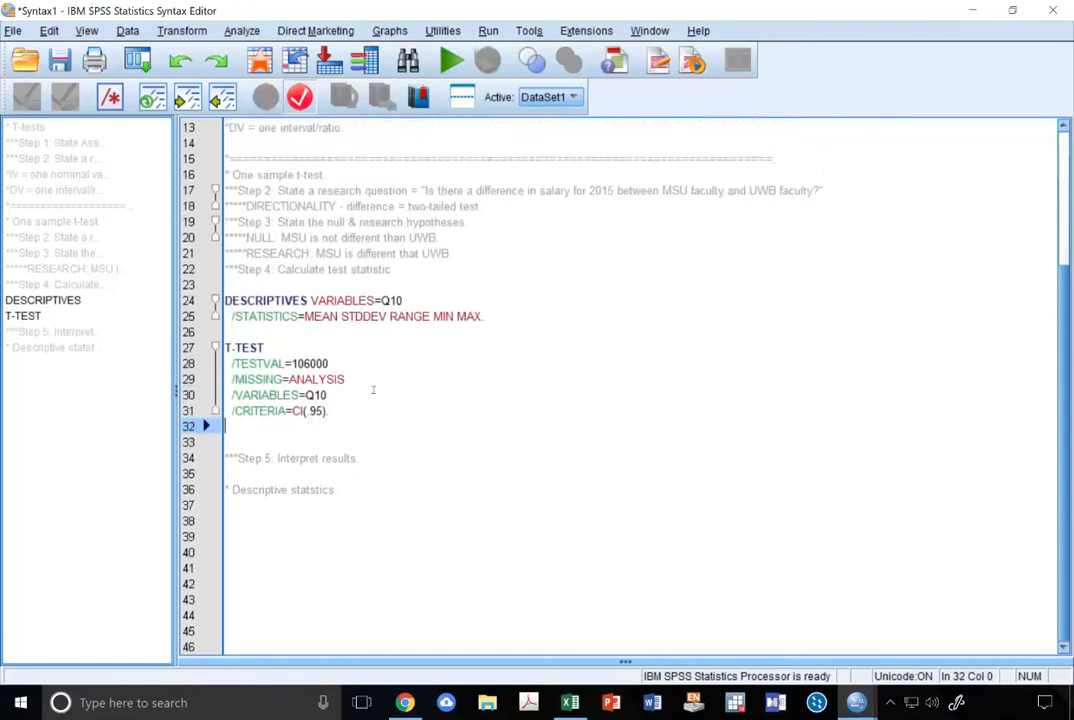
- Run only the T-TEST command for Q10
drag(330, 410, 203, 338)
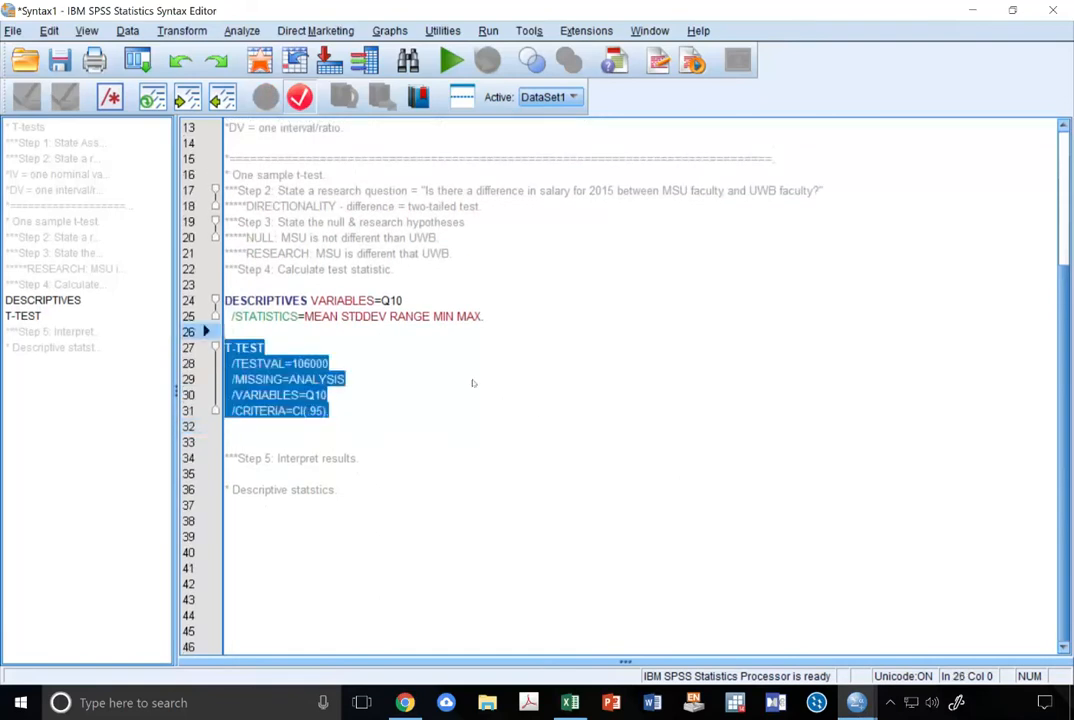
click(452, 61)
scroll(814, 415, down, 1)
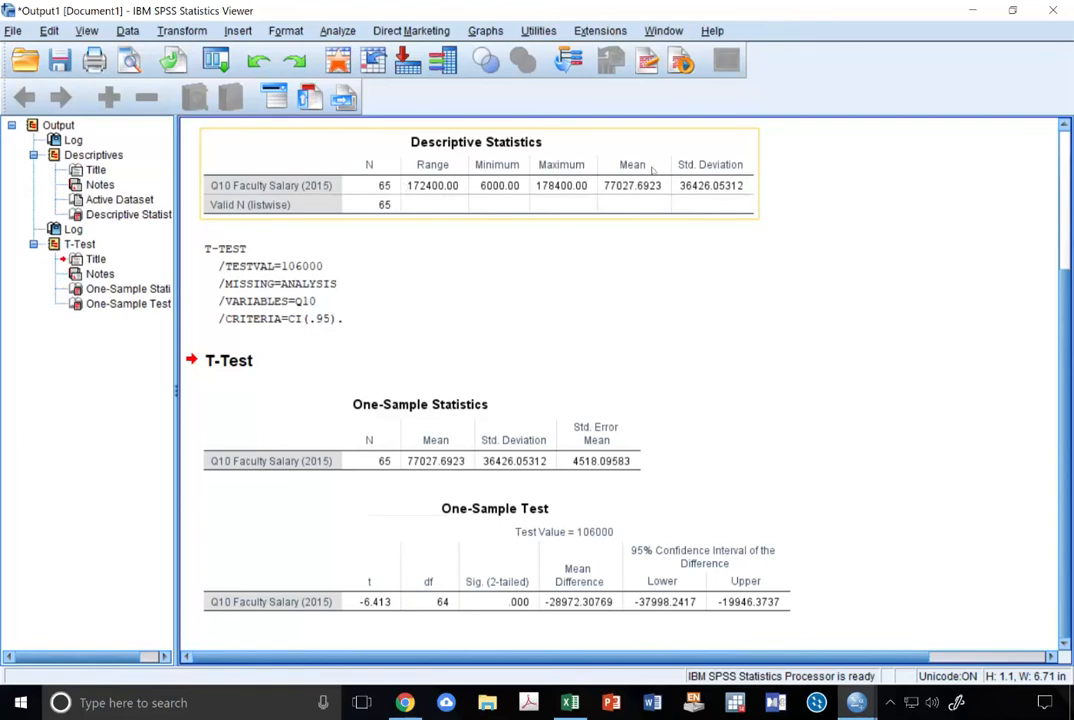
- Review the Descriptive Statistics, One-Sample Statistics and One-Sample Test tables in the output
click(441, 212)
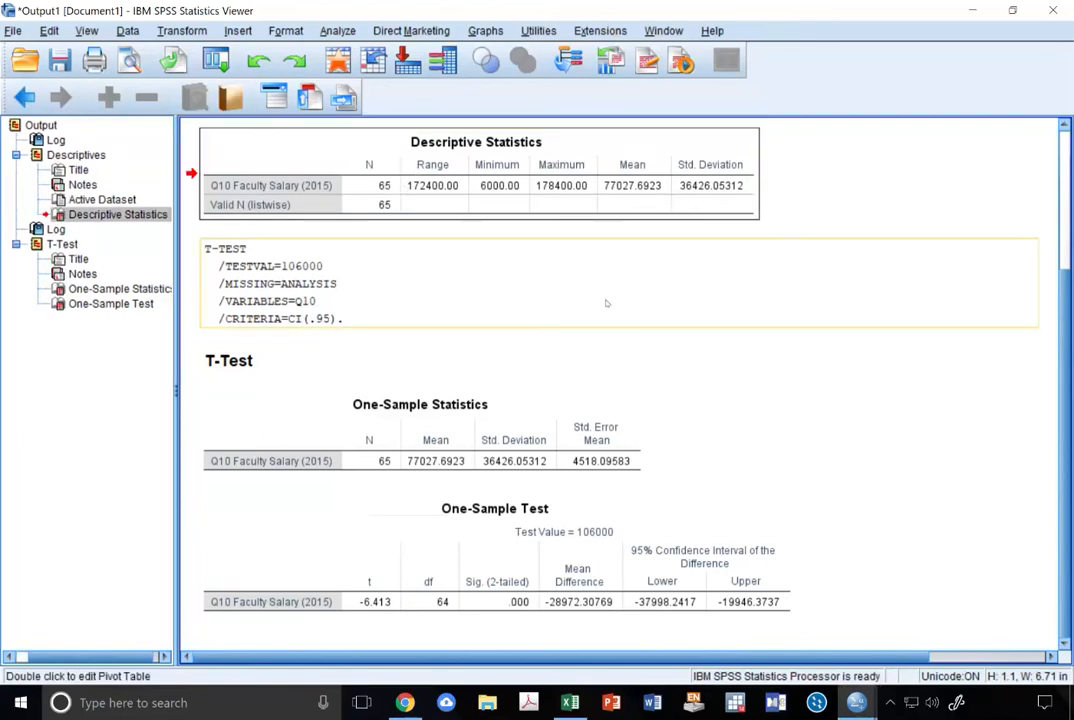
click(450, 433)
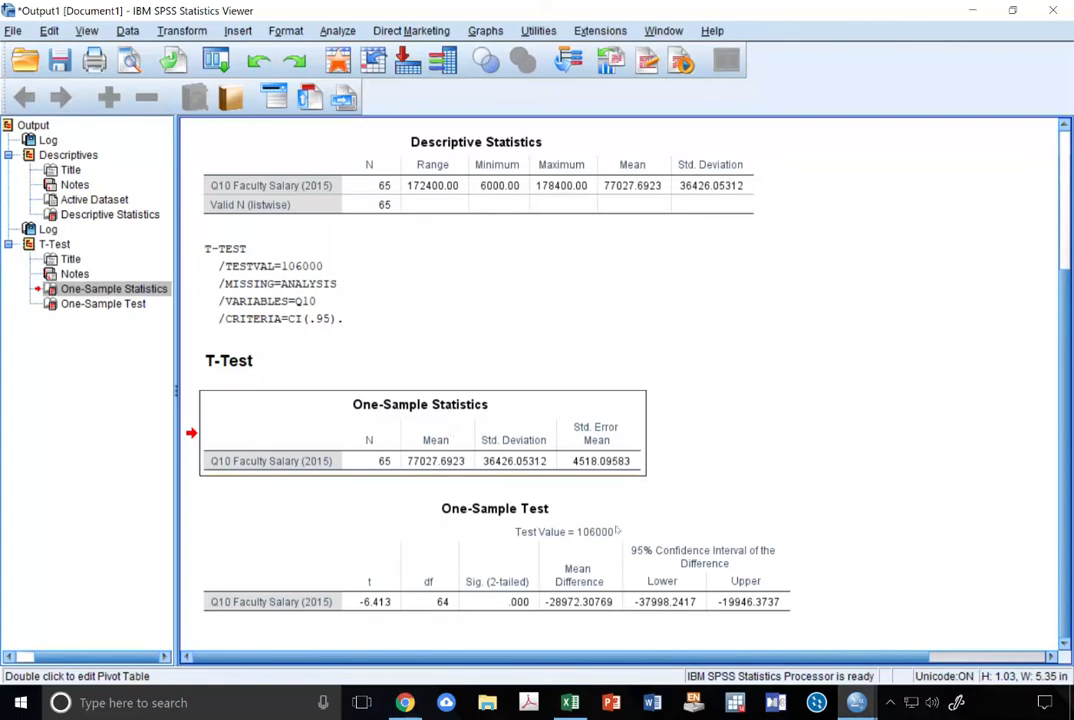
click(600, 535)
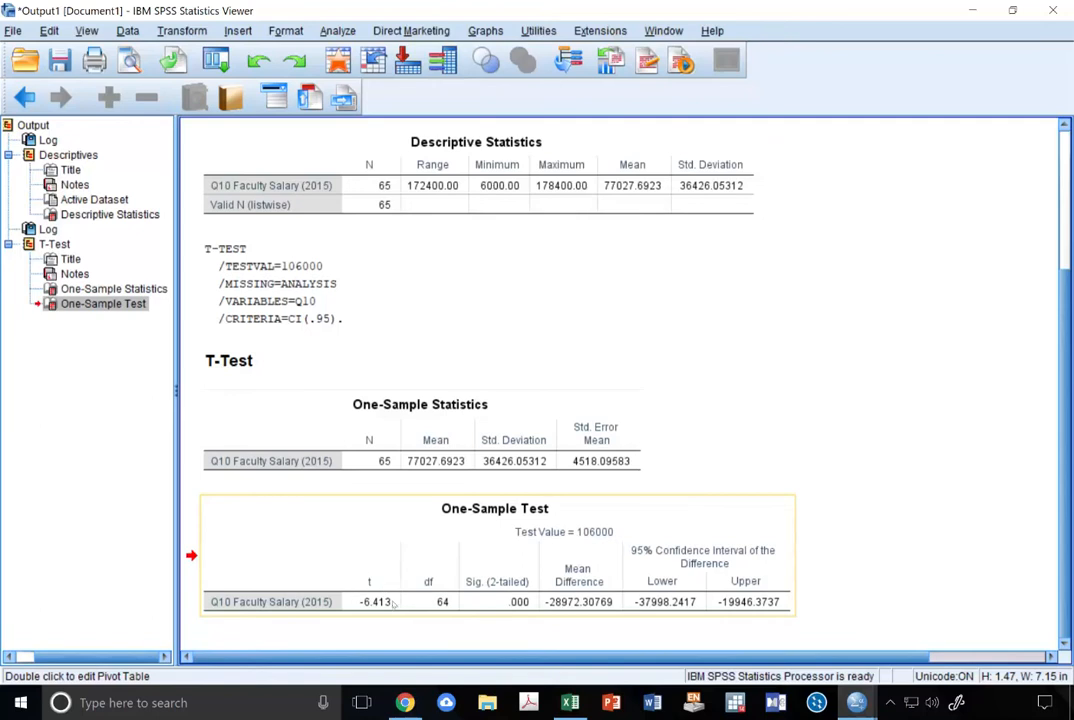
- Open the One-Sample Test table for editing and select its t column with the Q10 value
double_click(393, 602)
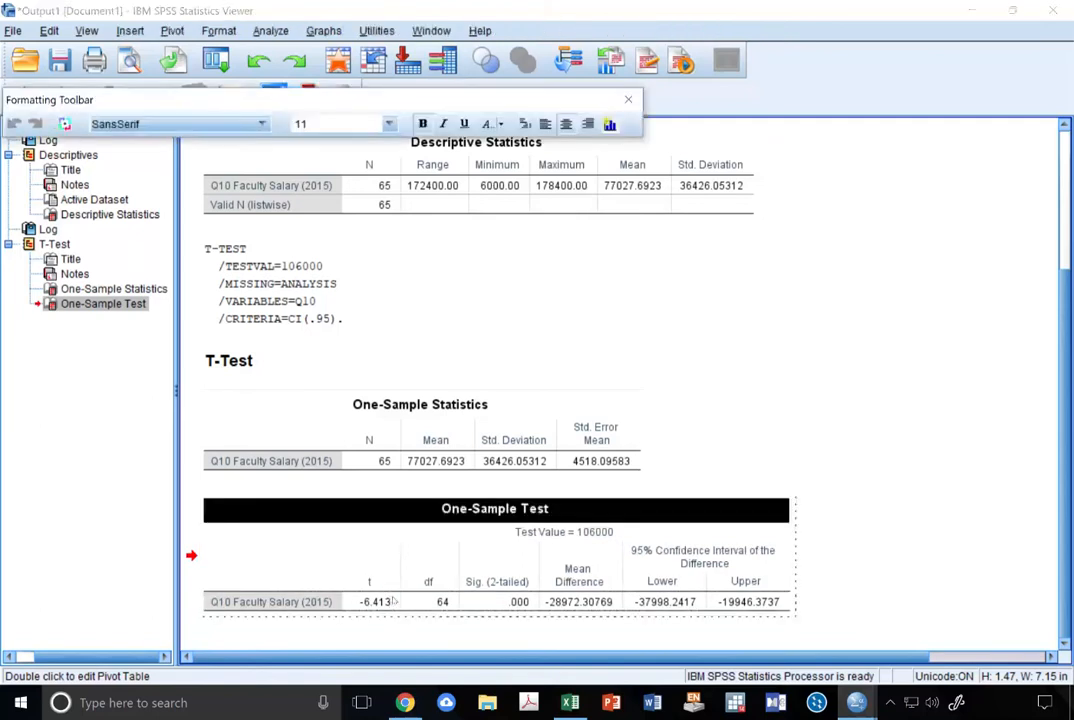
click(393, 602)
ctrl+alt+click(390, 602)
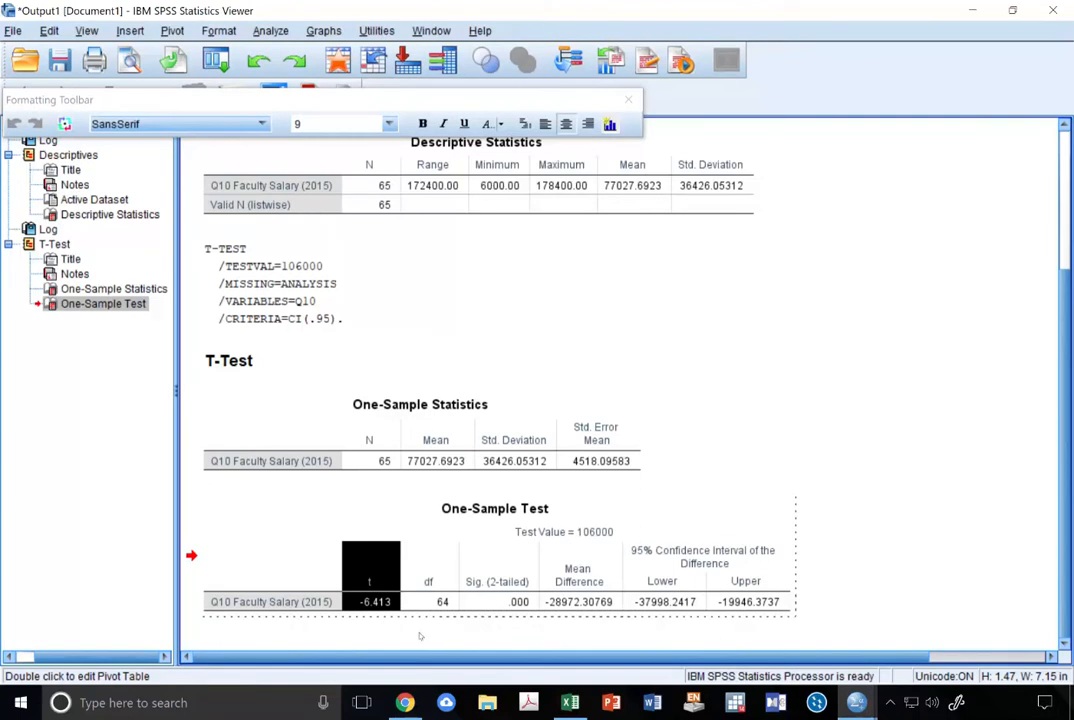
- Open the One-Sample Test table for editing and select its Sig. (2-tailed) column with the Q10 value
click(420, 636)
click(501, 601)
double_click(501, 601)
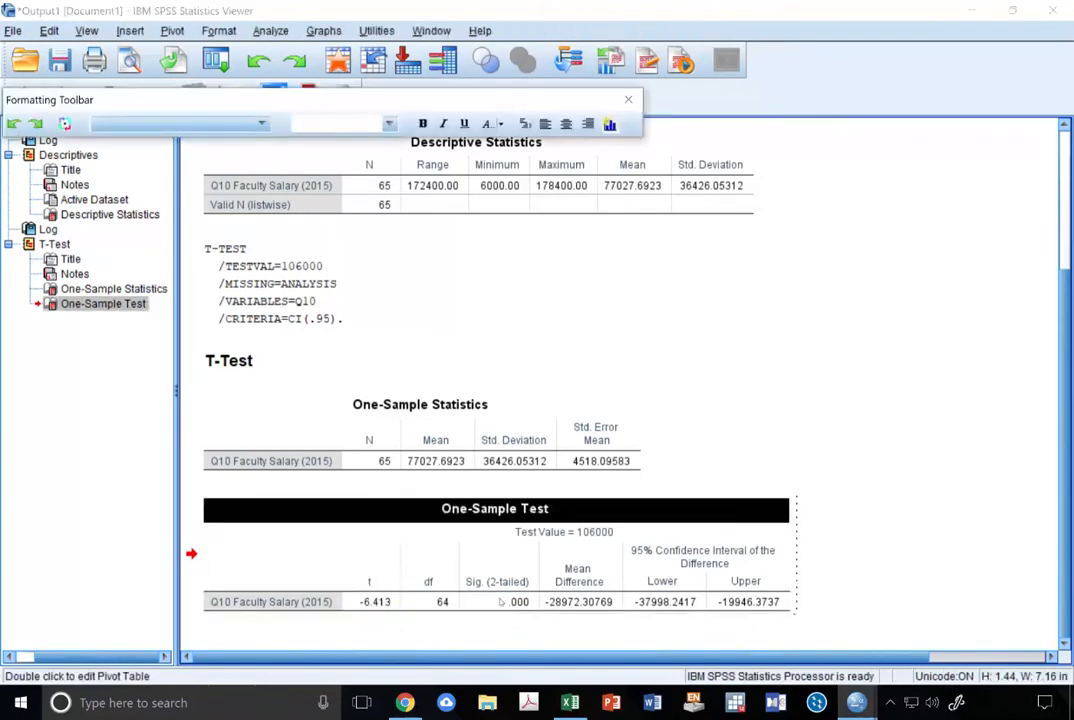
click(503, 598)
ctrl+alt+click(503, 596)
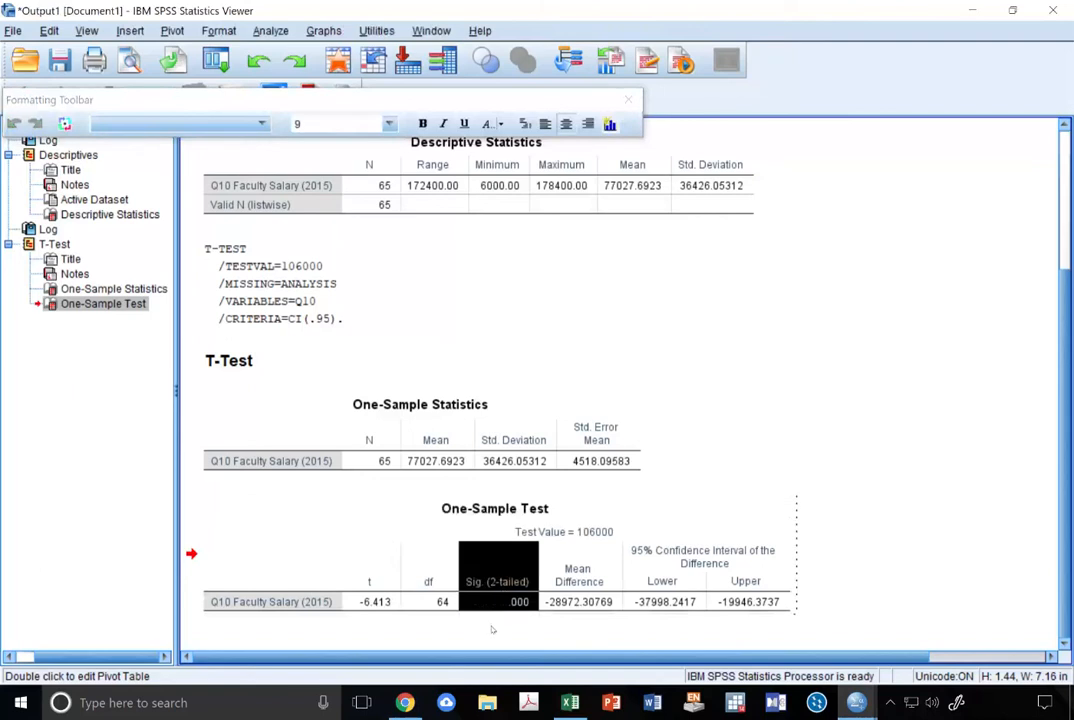
click(492, 629)
- Show the unrounded Sig. (2-tailed) value for Q10 in the One-Sample Test table
click(498, 603)
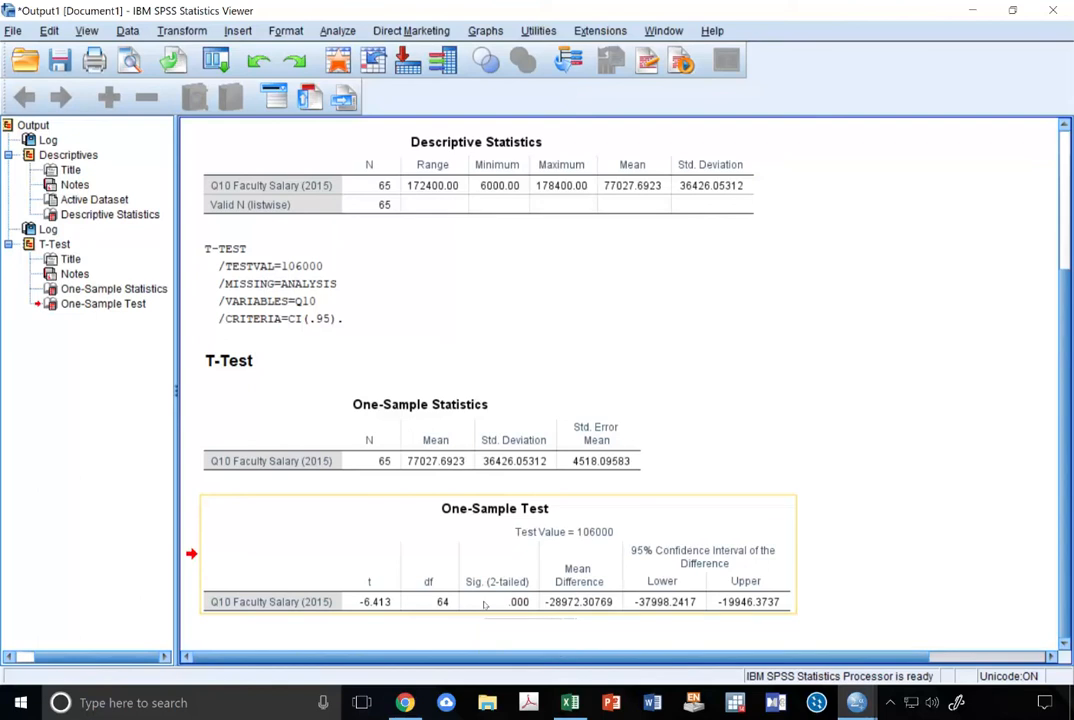
double_click(485, 604)
click(510, 602)
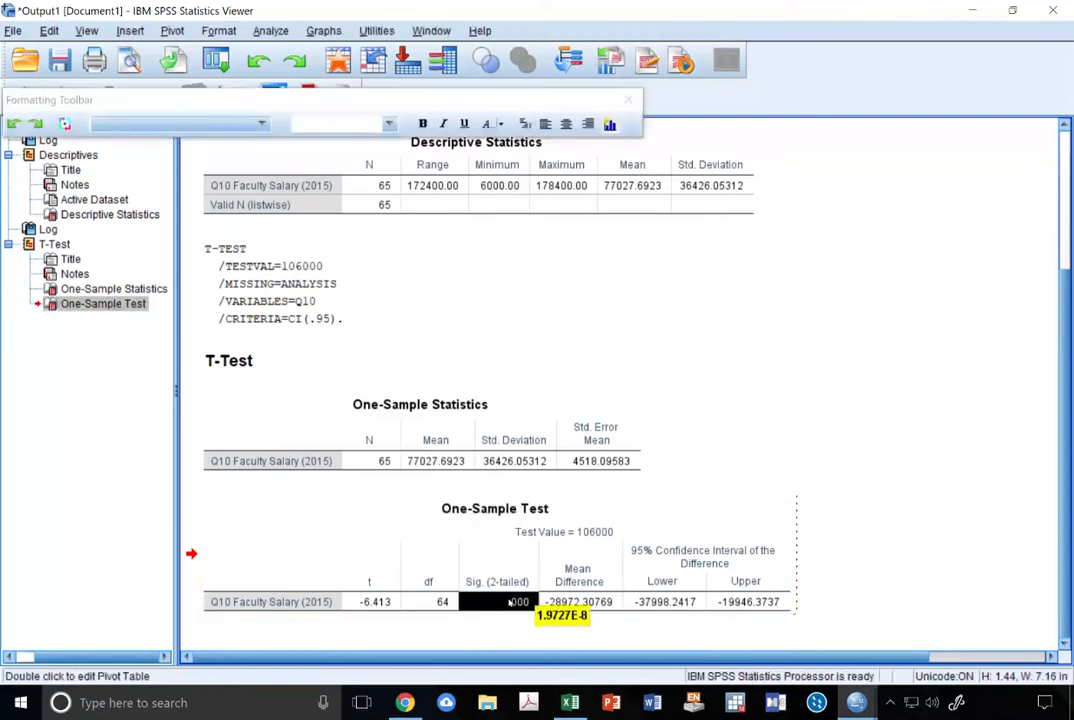
mouse_move(539, 601)
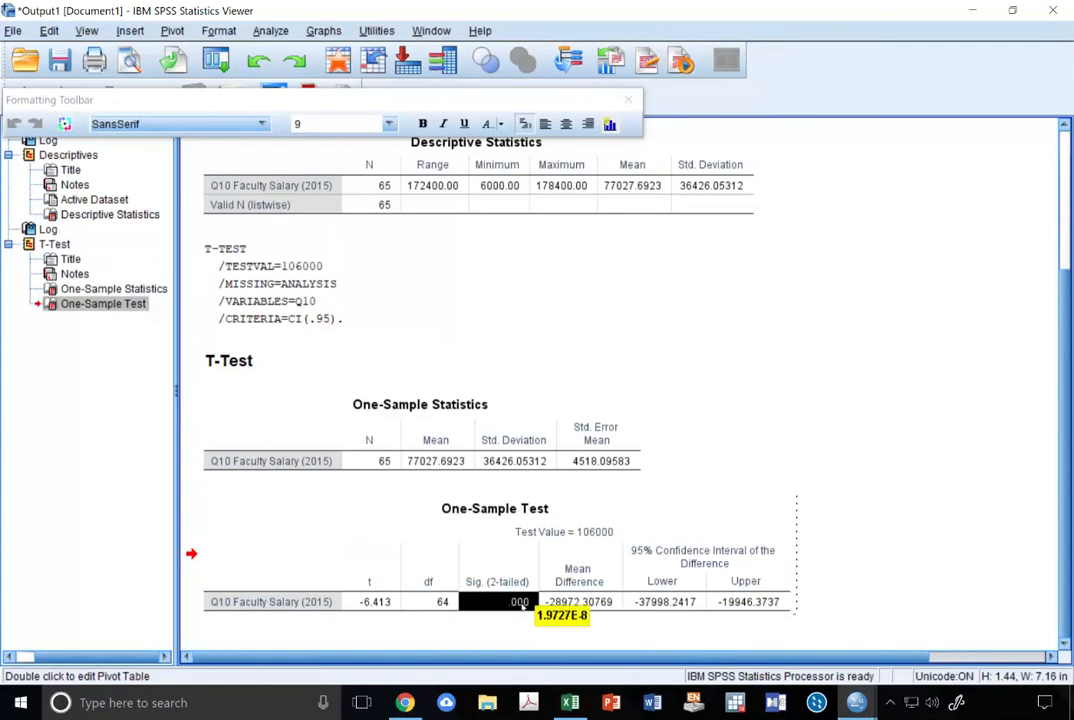
click(935, 490)
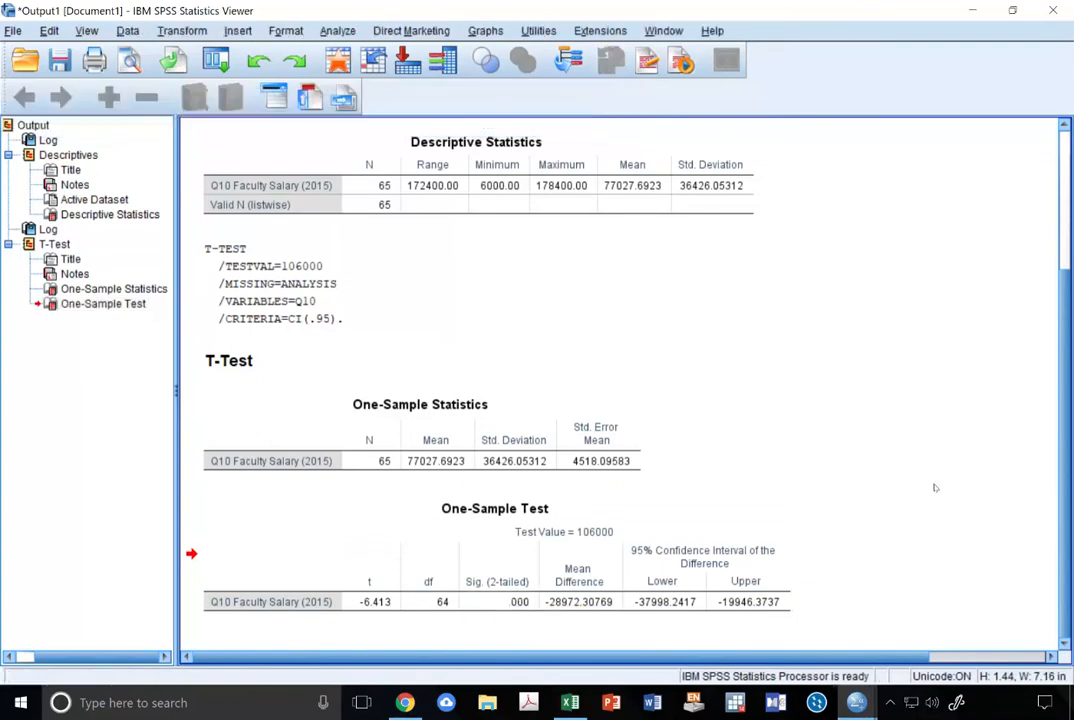
click(418, 573)
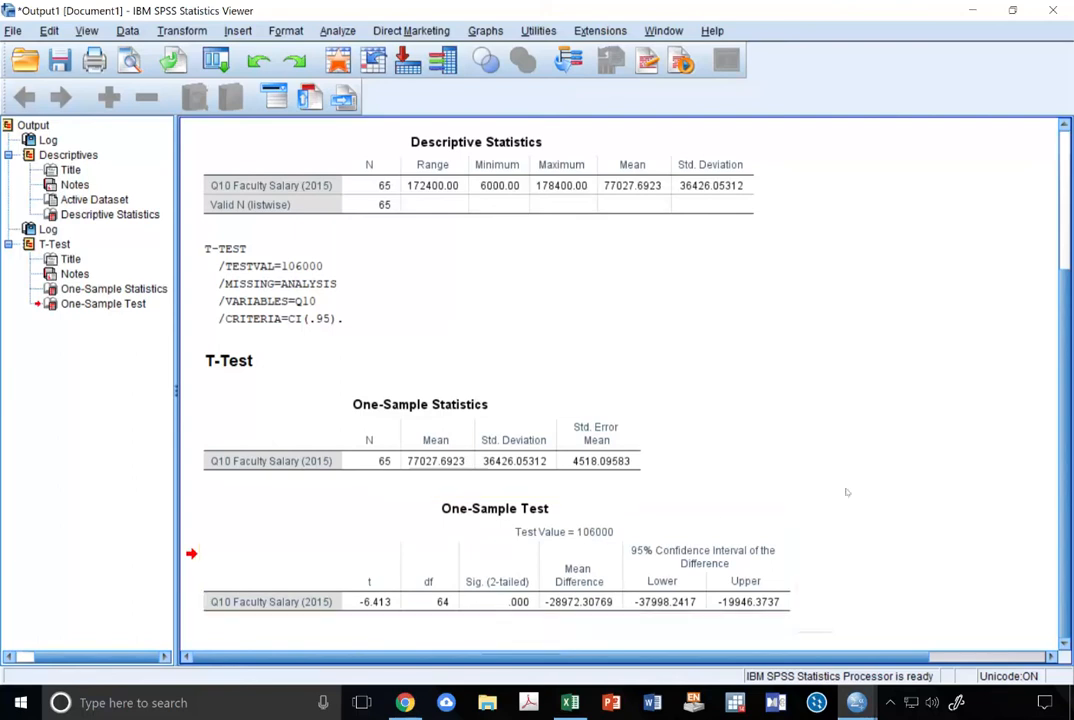
- In the syntax below Step 5, add "*****A one sample t-test was conducted to investigate whether there was a difference in salary between MSU faculty"
mouse_move(858, 700)
click(978, 620)
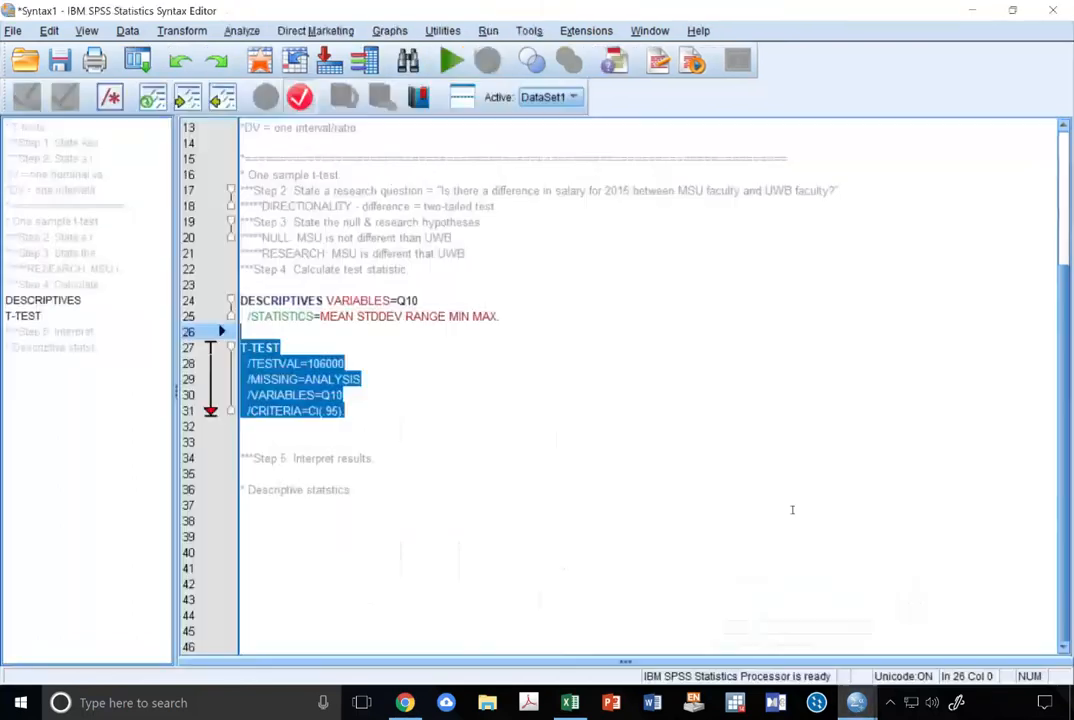
click(568, 459)
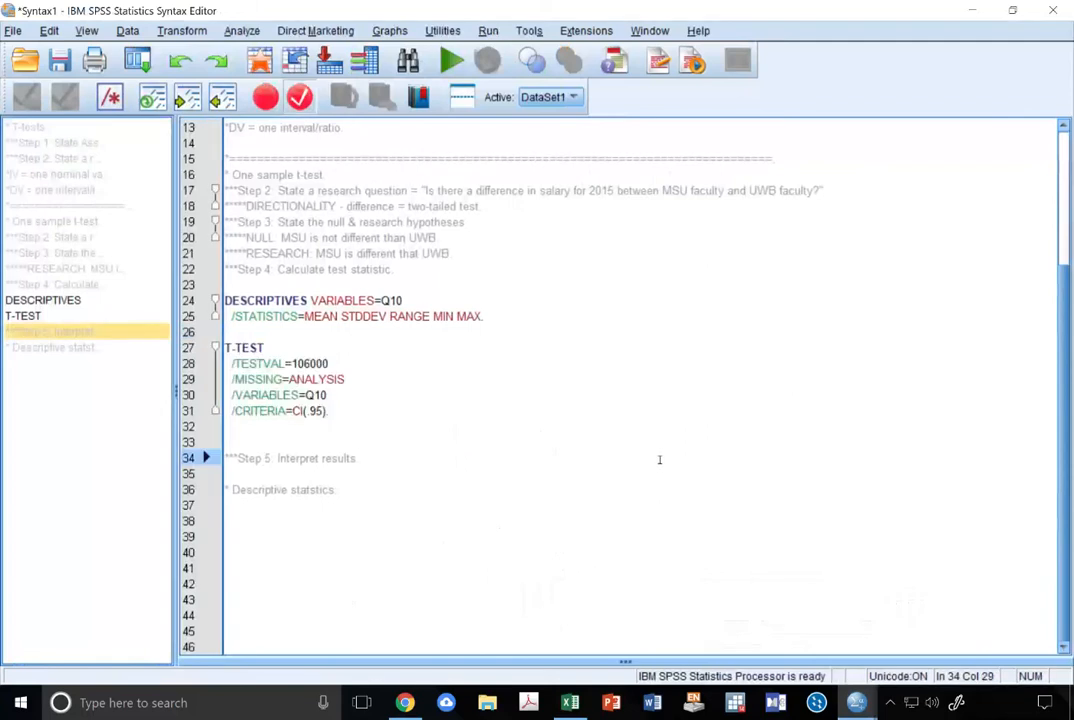
key(Return)
text(*****)
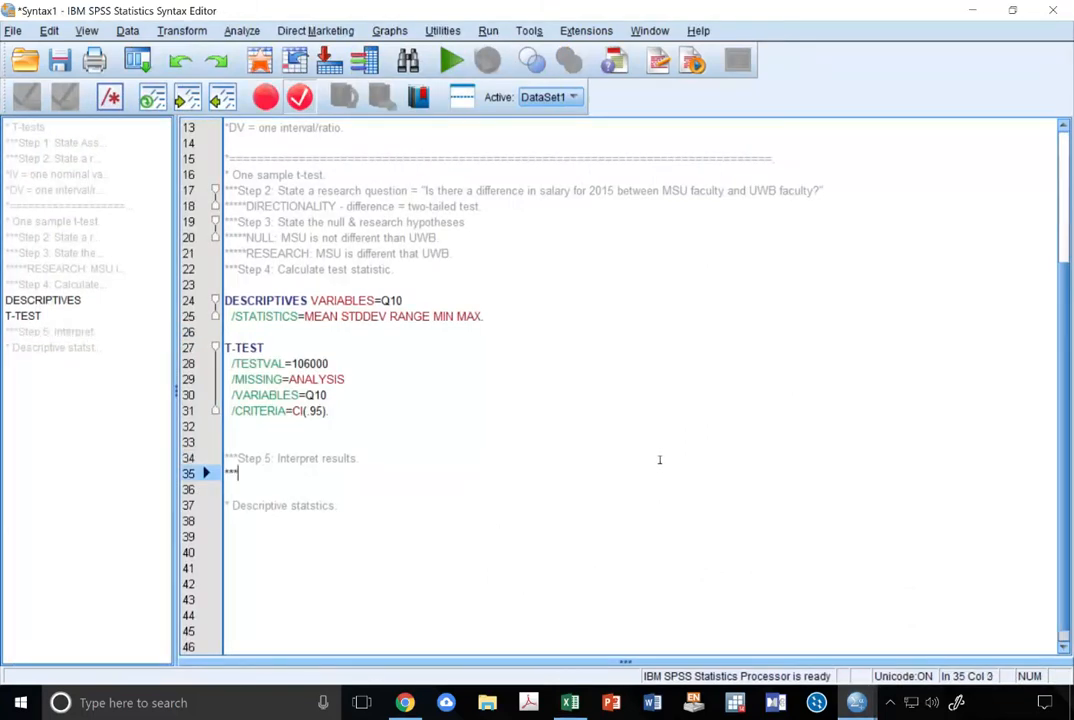
text(A one sample t-test was conducted to investigate t)
text(he)
key(BackSpace)
key(BackSpace)
key(BackSpace)
text(whether )
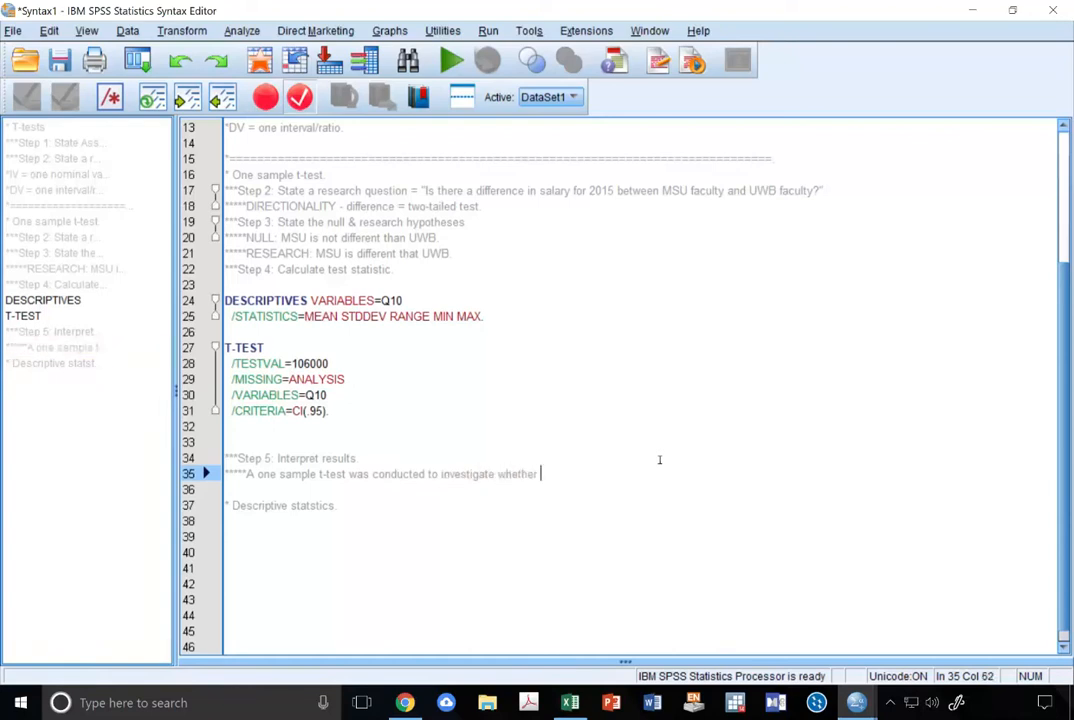
text(there was a difference)
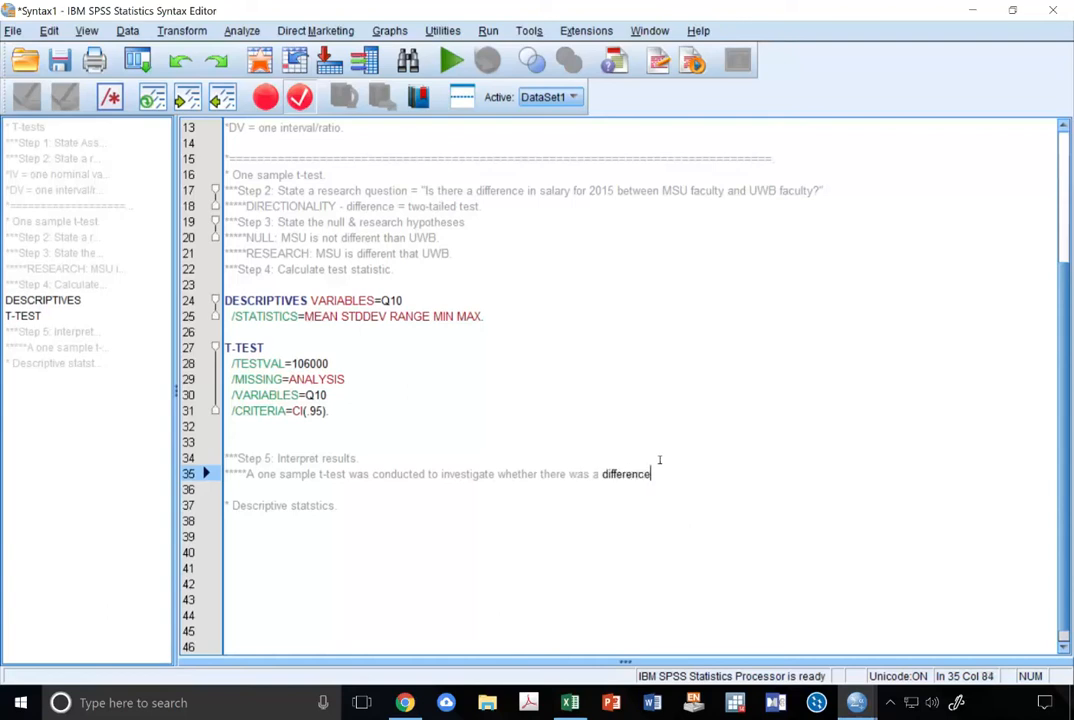
text( in salary between )
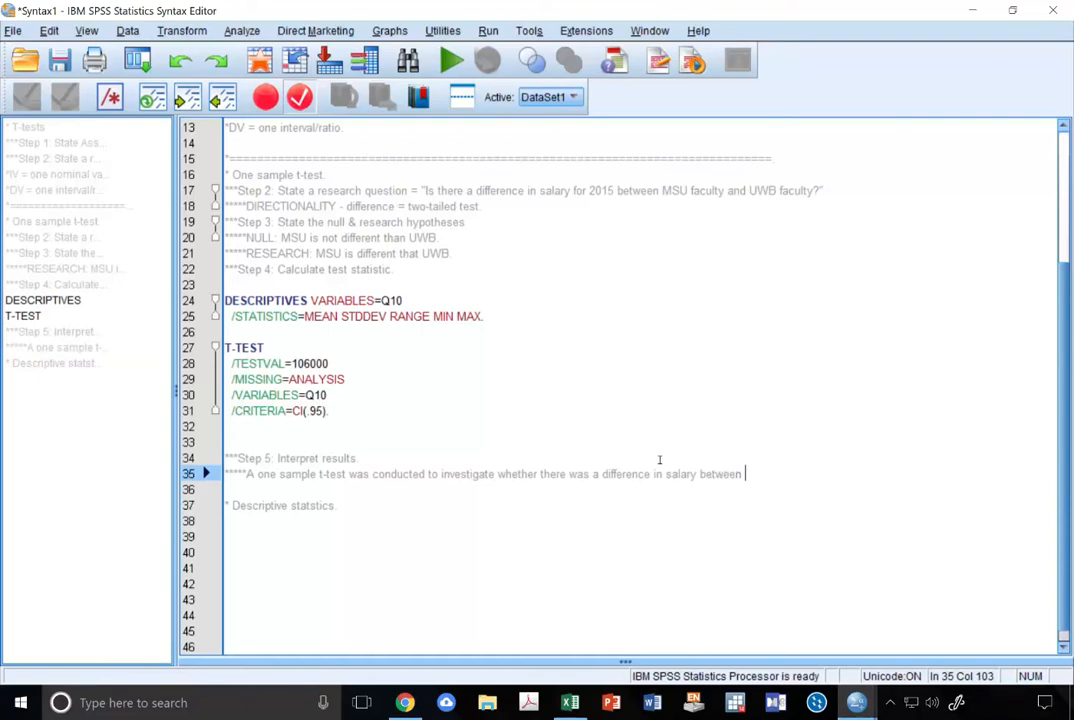
text(MSU faculty)
- Start a second interpretation comment line with "*****and UWB faculty. I found that, on average,"
key(Return)
text(*****and M)
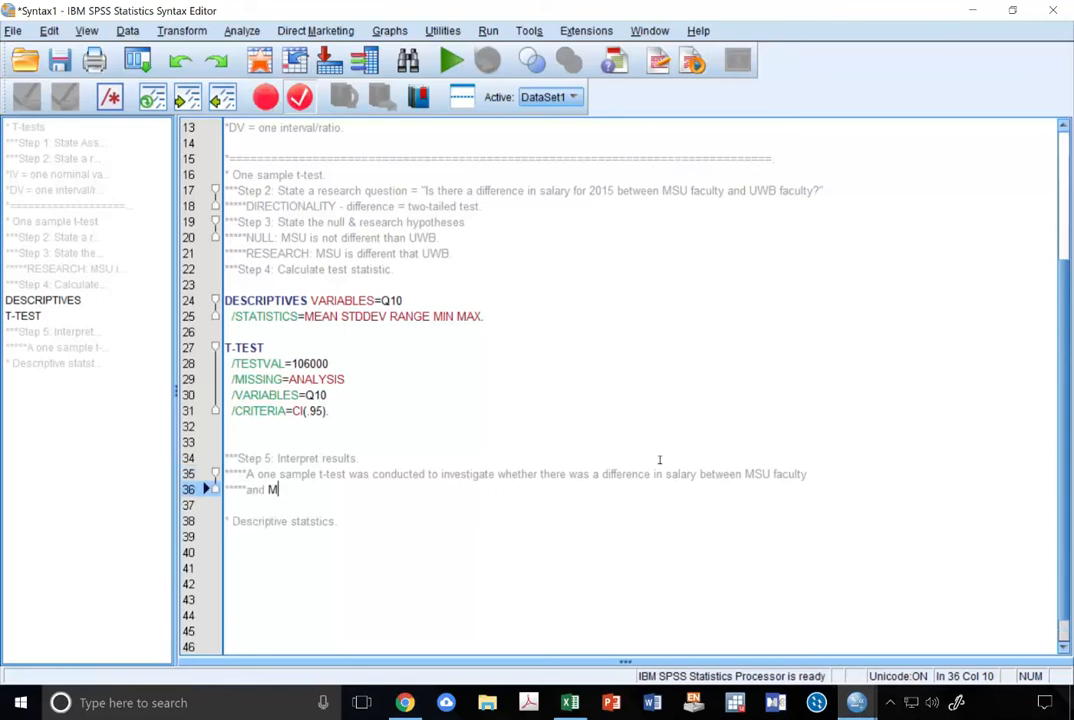
key(BackSpace)
text(UWB)
text(aculty. I found tha)
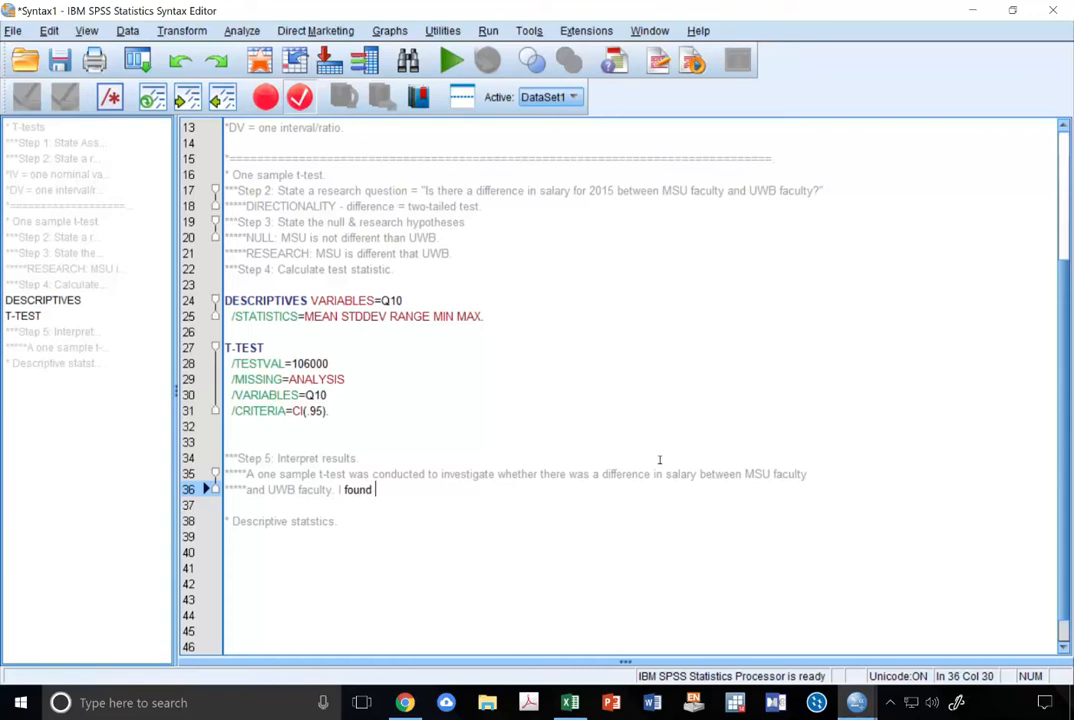
text(t)
text(, on )
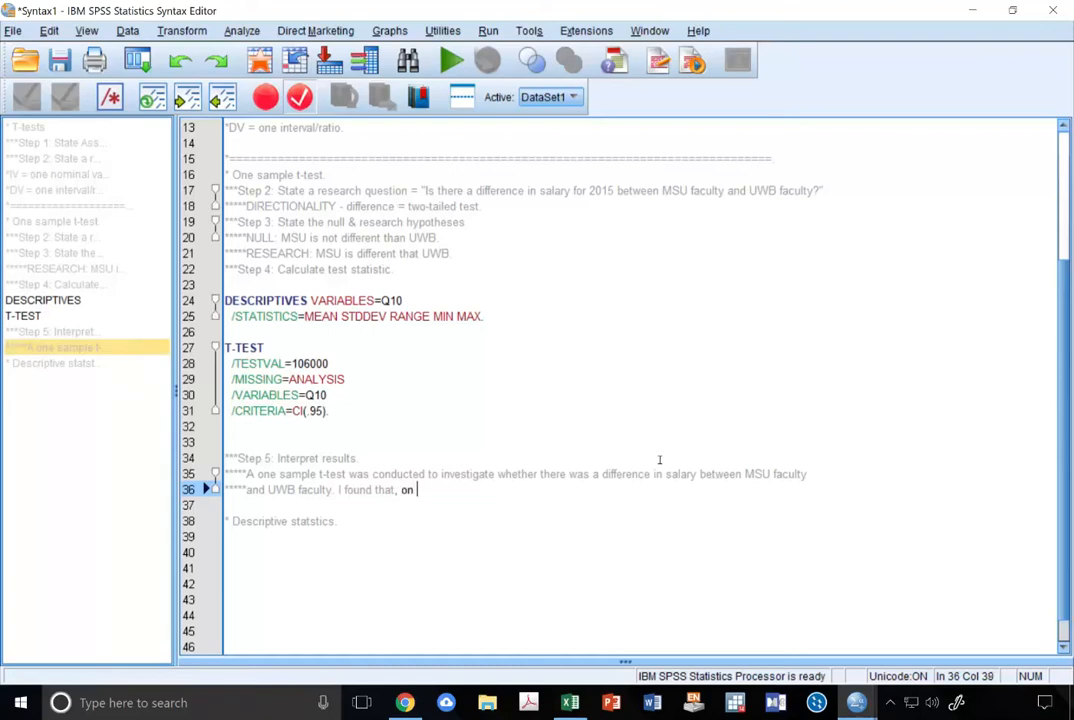
text(average. )
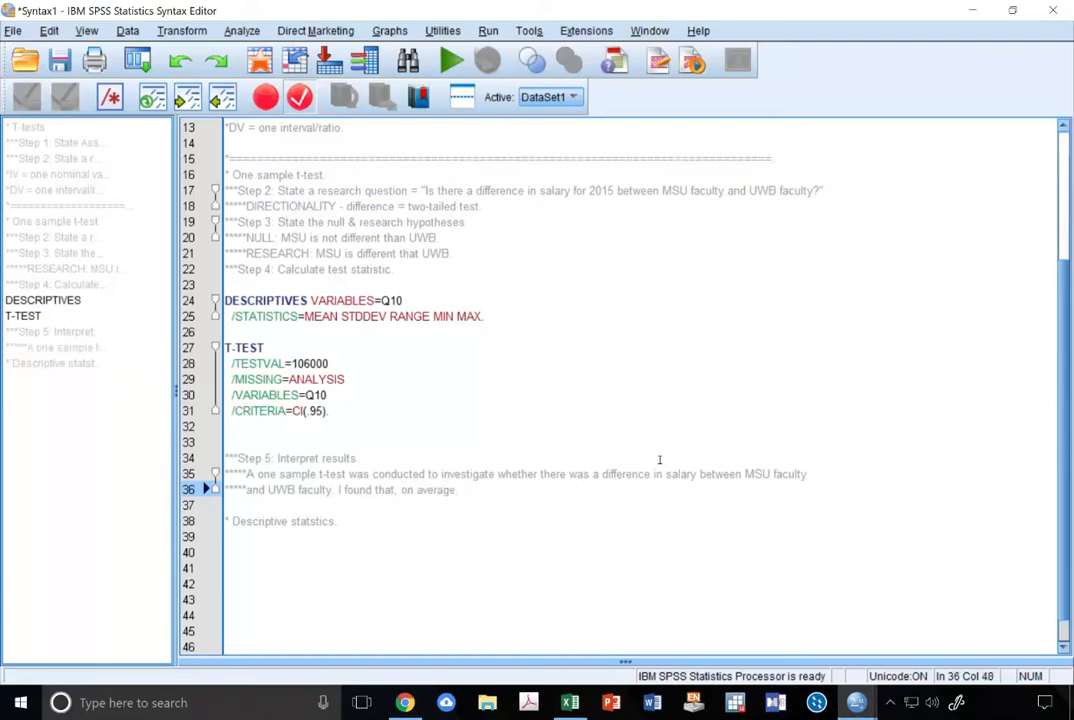
- Continue the second interpretation line with "MSU faculty have a significantly greater salary"
text(MSU)
key(BackSpace)
key(BackSpace)
text(U faculty make sig)
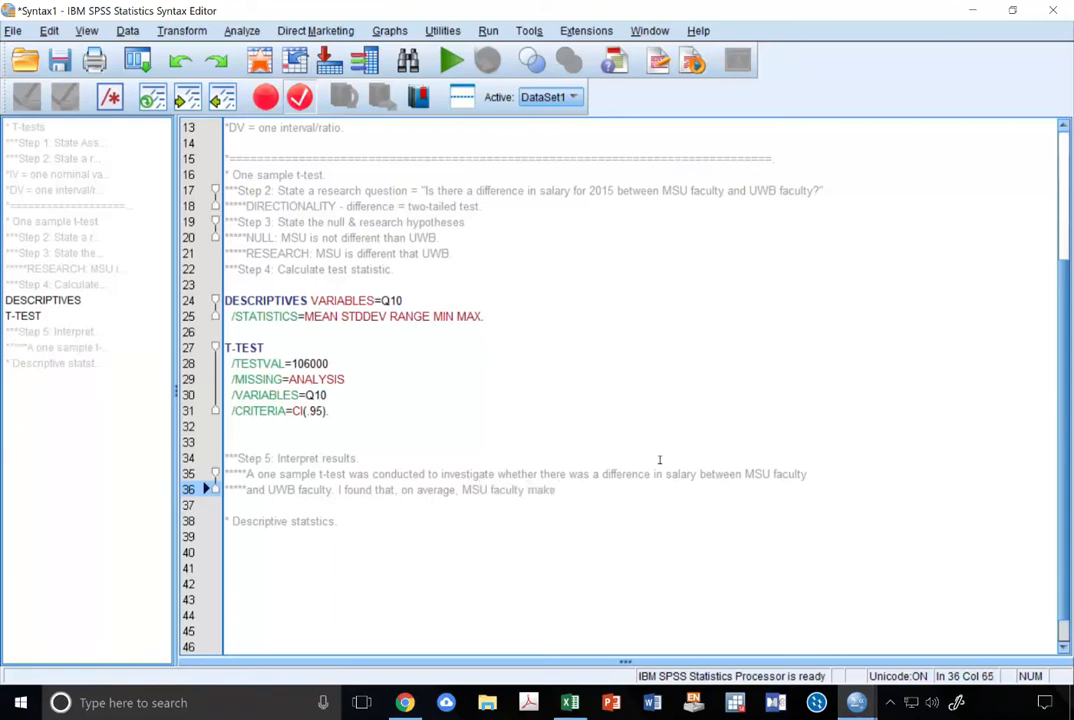
key(BackSpace)
key(BackSpace)
key(BackSpace)
key(BackSpace)
key(BackSpace)
key(BackSpace)
key(BackSpace)
key(BackSpace)
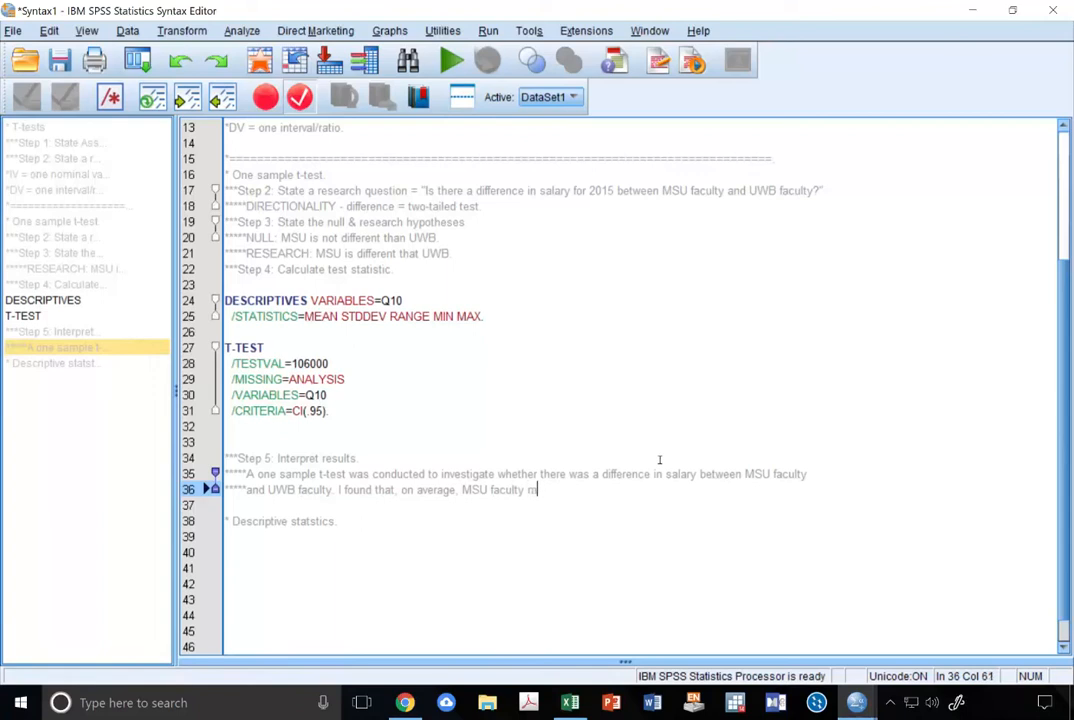
text(have a)
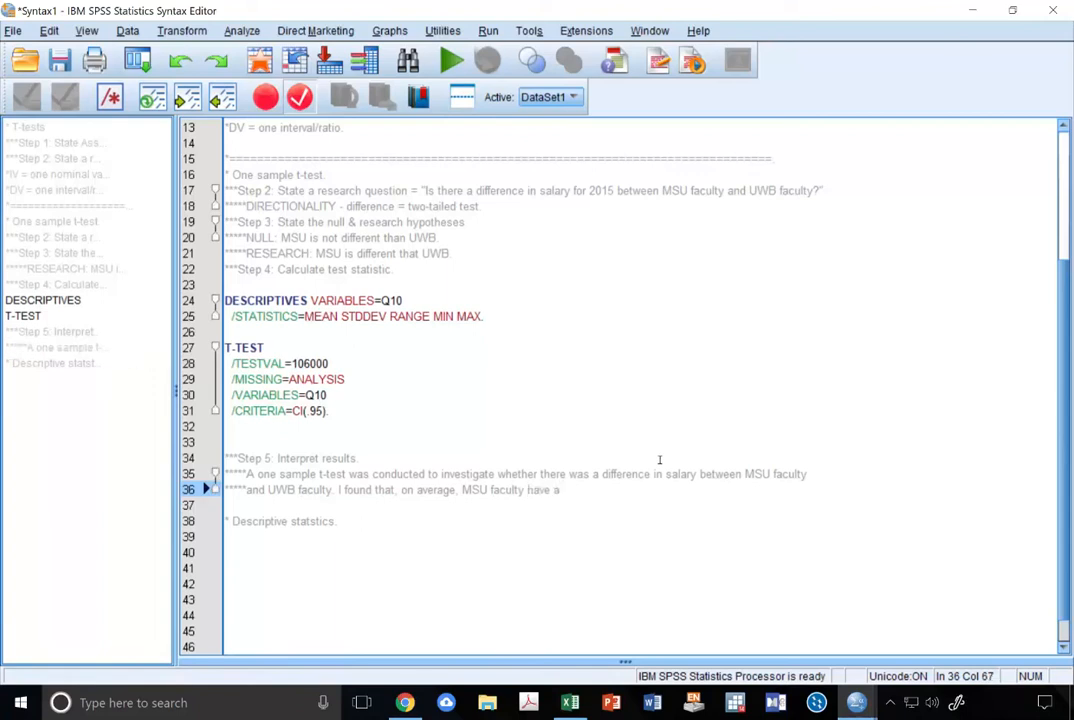
text( significantly greater salary)
- Highlight "significantly" in the comment and check the Q10 Sig. (2-tailed) cell in the output's One-Sample Test table
drag(622, 491, 563, 492)
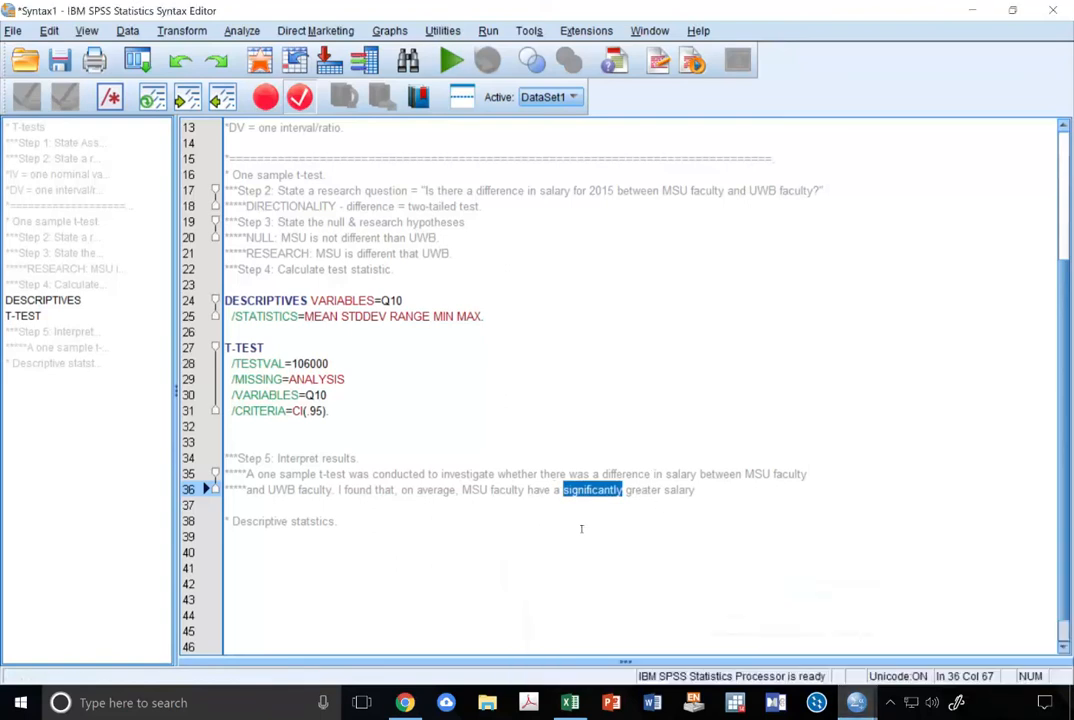
click(720, 572)
mouse_move(857, 700)
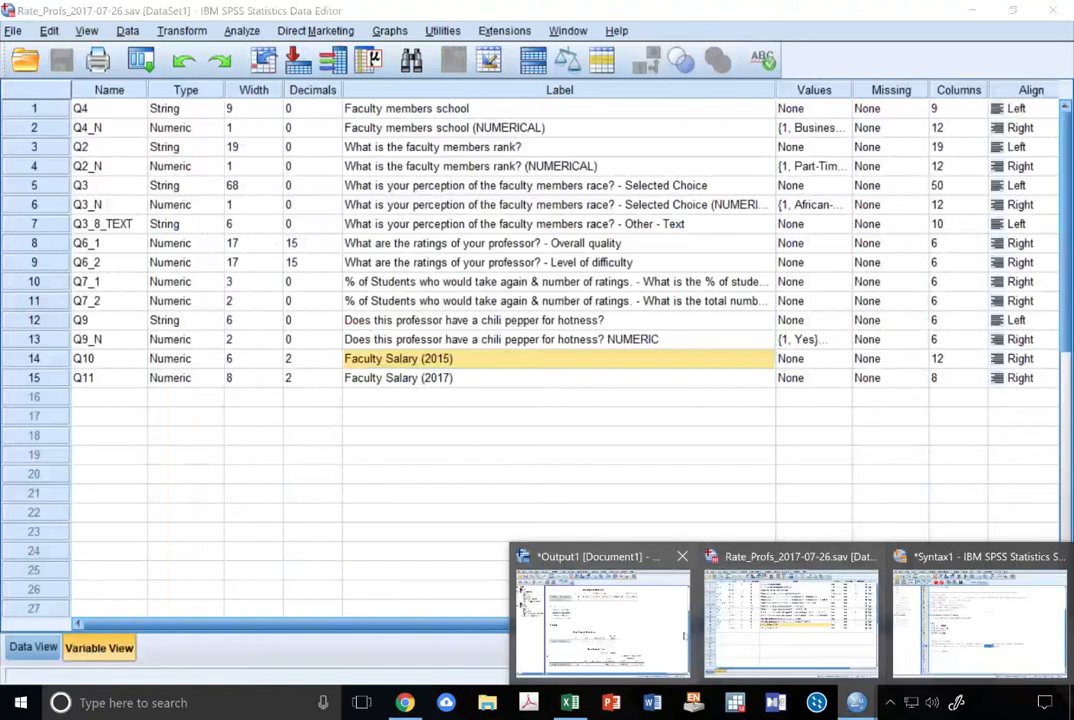
click(503, 515)
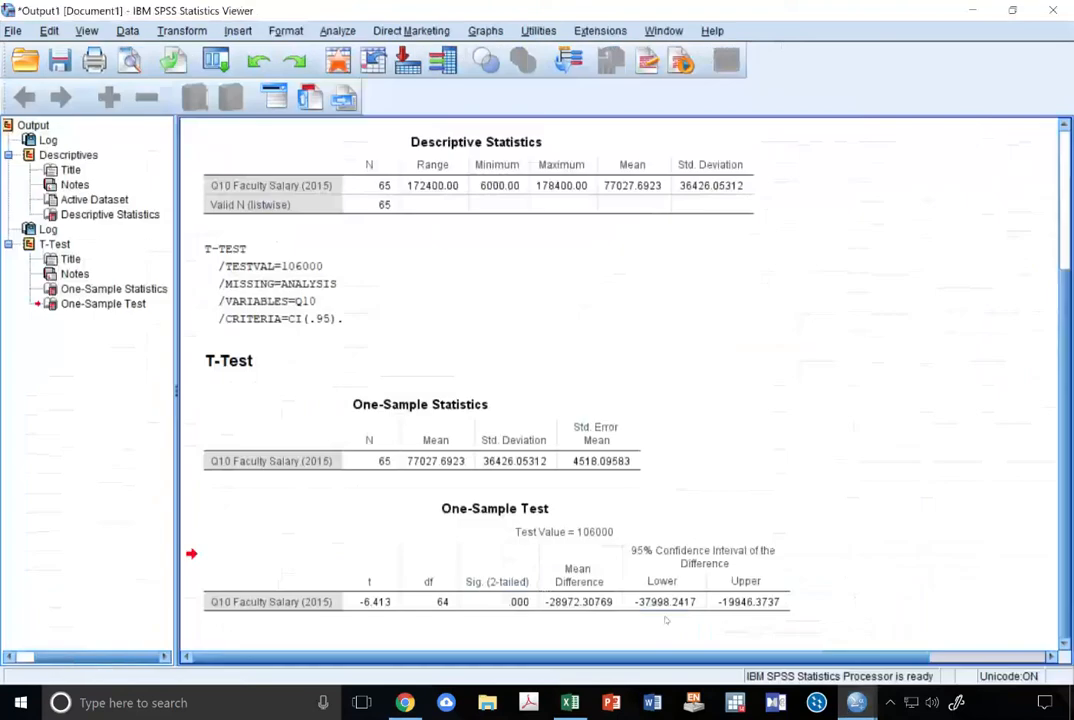
double_click(490, 601)
click(510, 600)
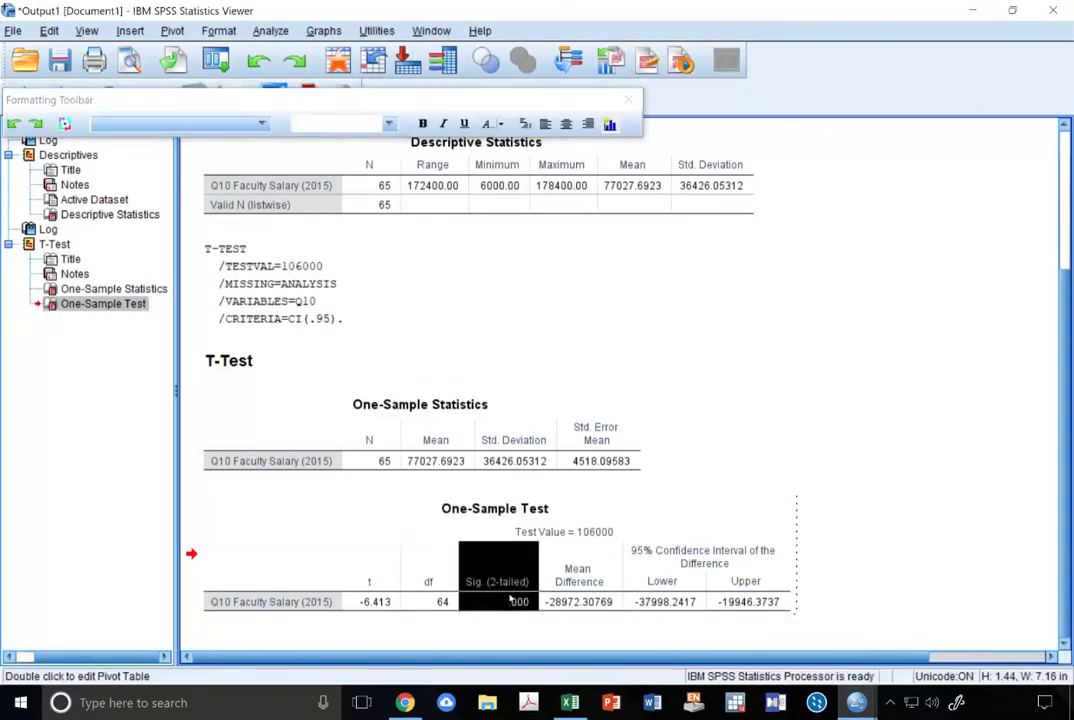
click(511, 600)
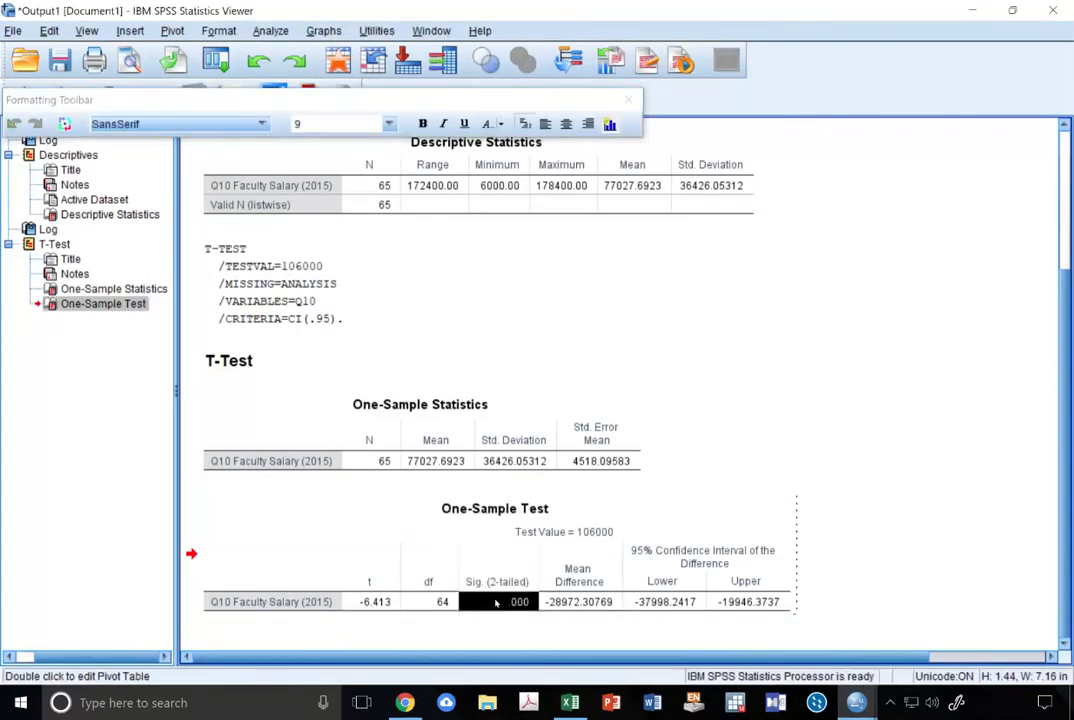
click(953, 518)
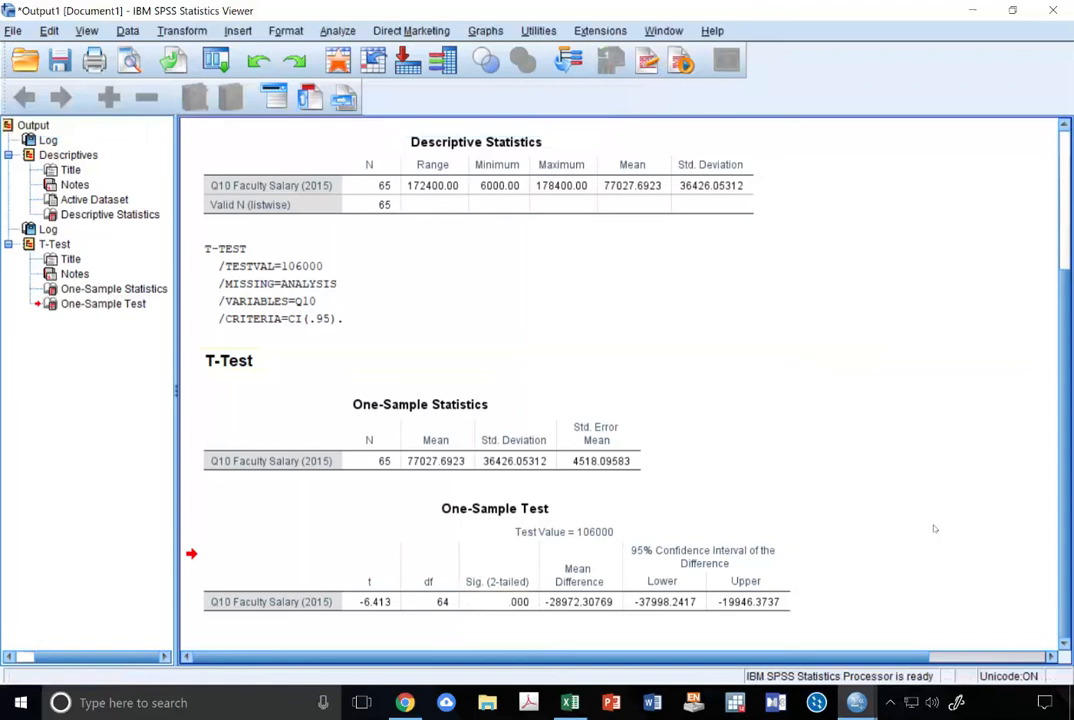
- Return to the syntax and end the second interpretation line with "than UWB faculty in 2015"
key(alt+Tab)
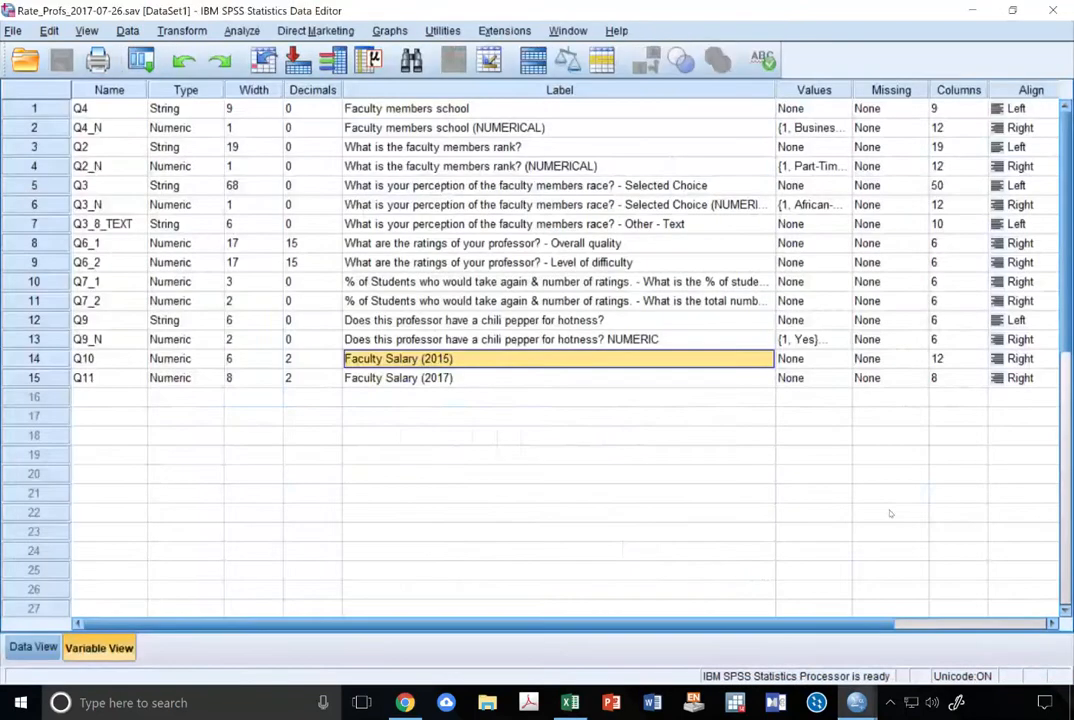
key(alt+Tab)
key(alt+Tab)
key(Tab)
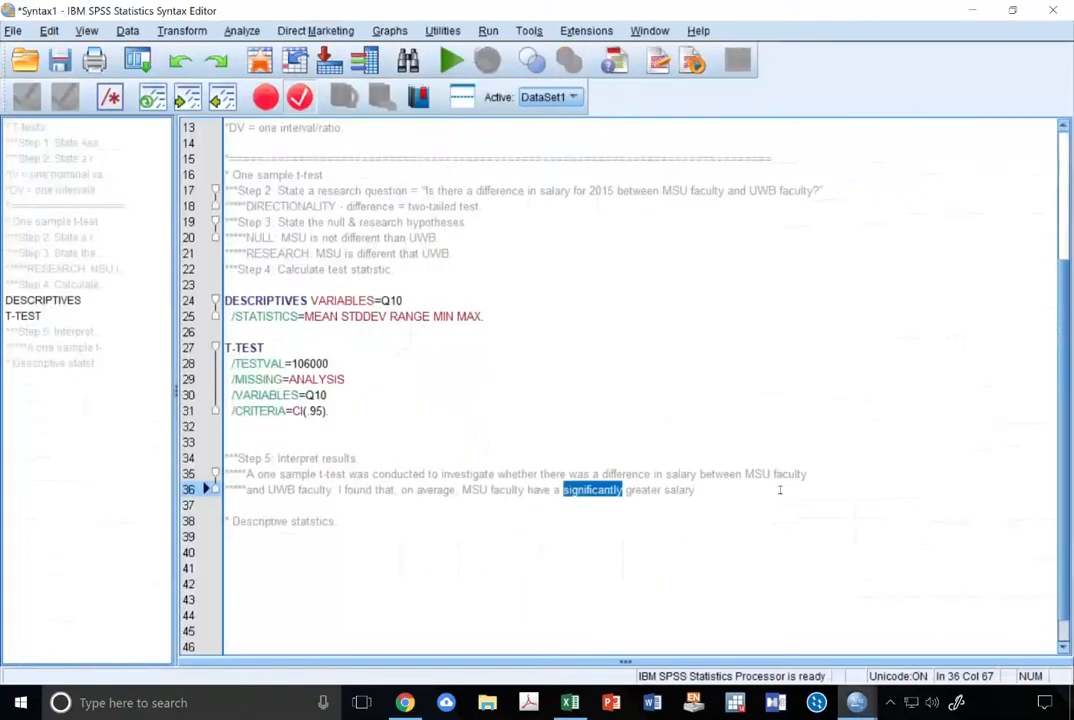
click(706, 497)
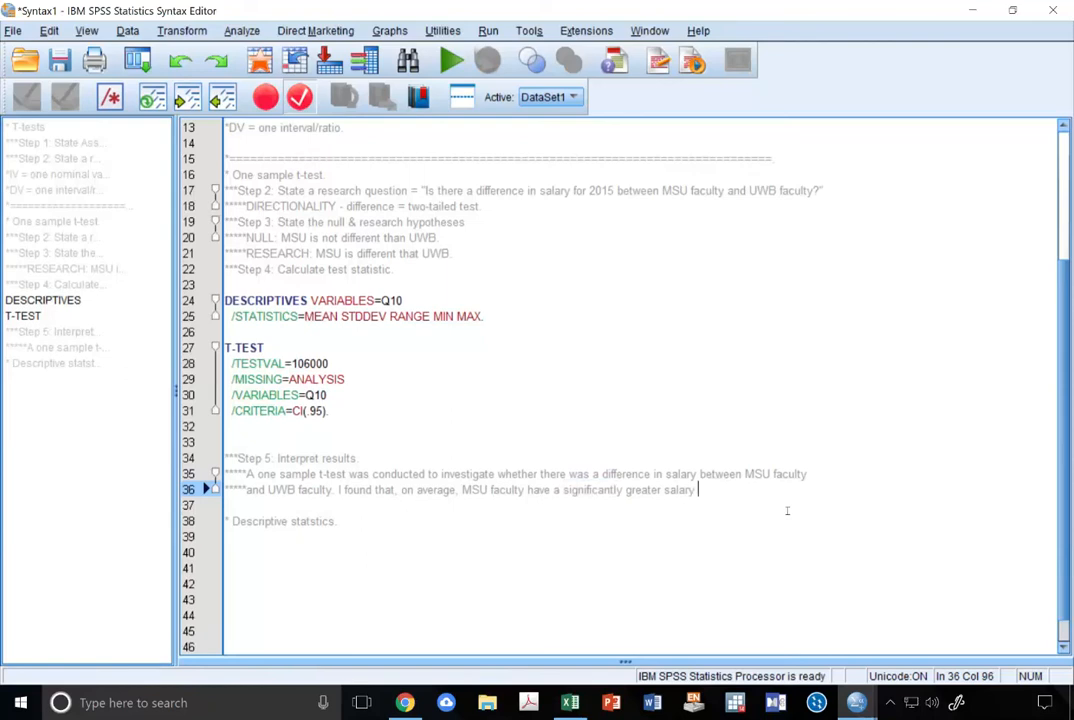
text(than UWB faculty in 2015)
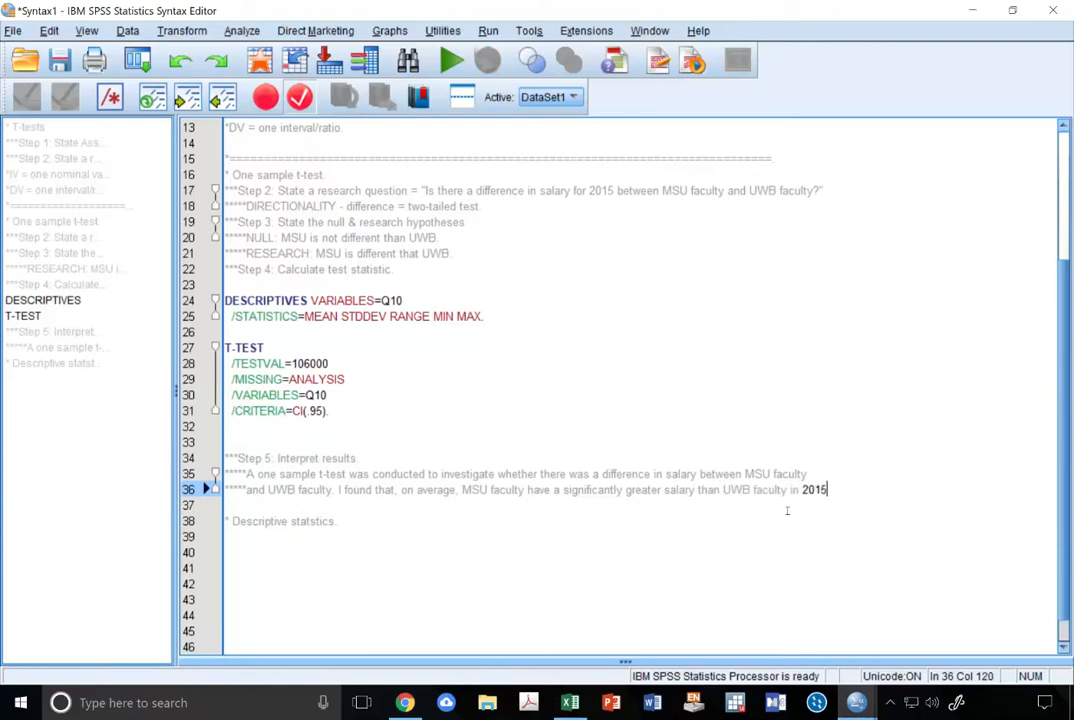
- Start a third interpretation comment line with "***** t(64) =", taking the degrees of freedom from the output's One-Sample Test table
key(Return)
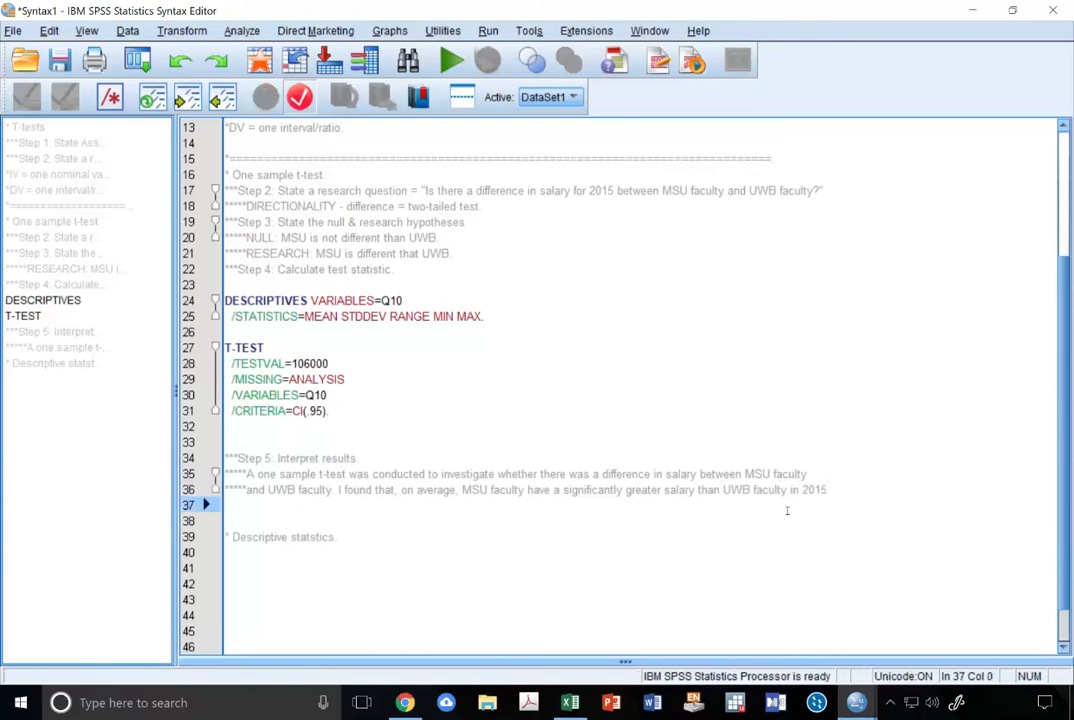
text(***** (t()
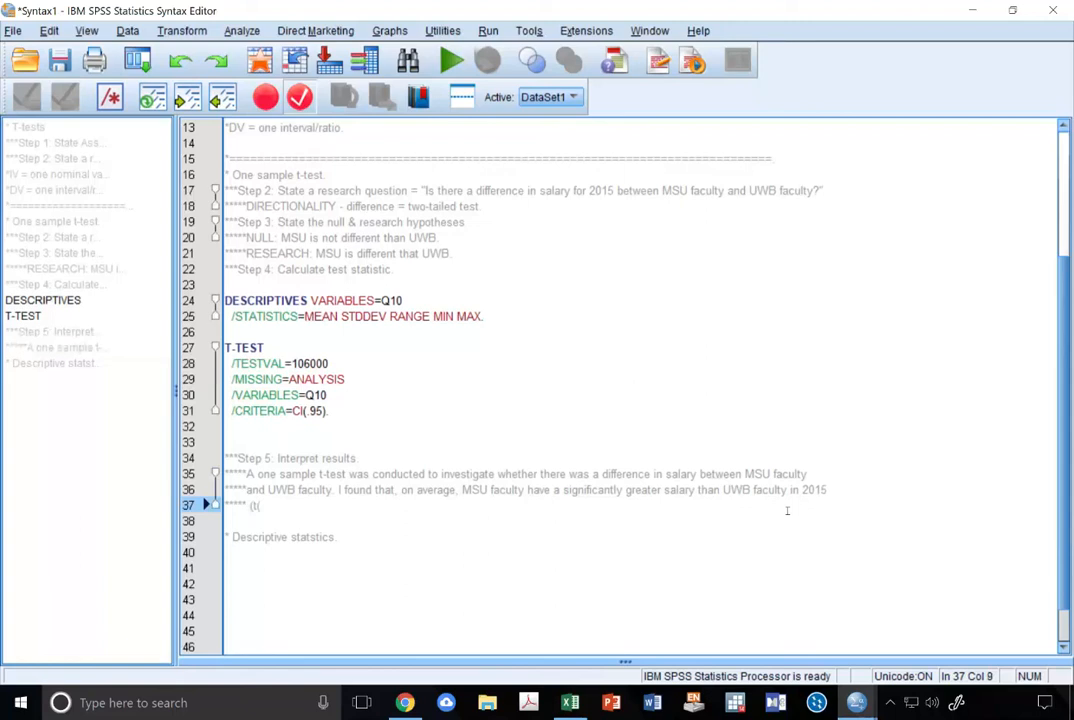
key(BackSpace)
key(BackSpace)
text(t)
key(alt+Tab)
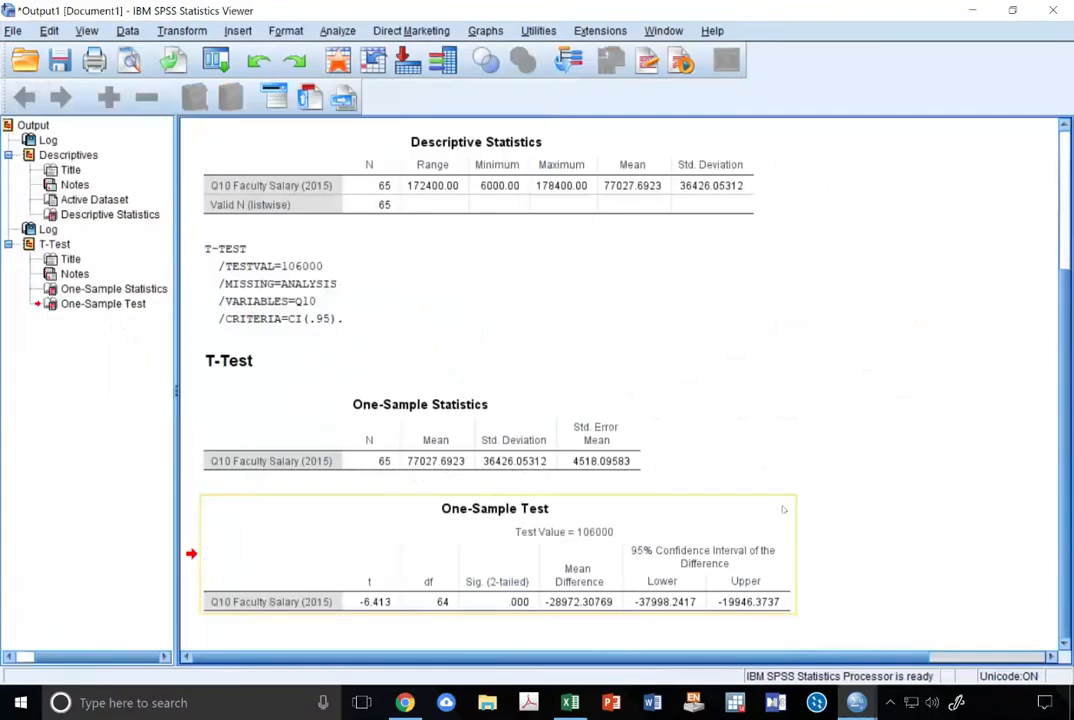
key(alt+Tab)
text((64) =)
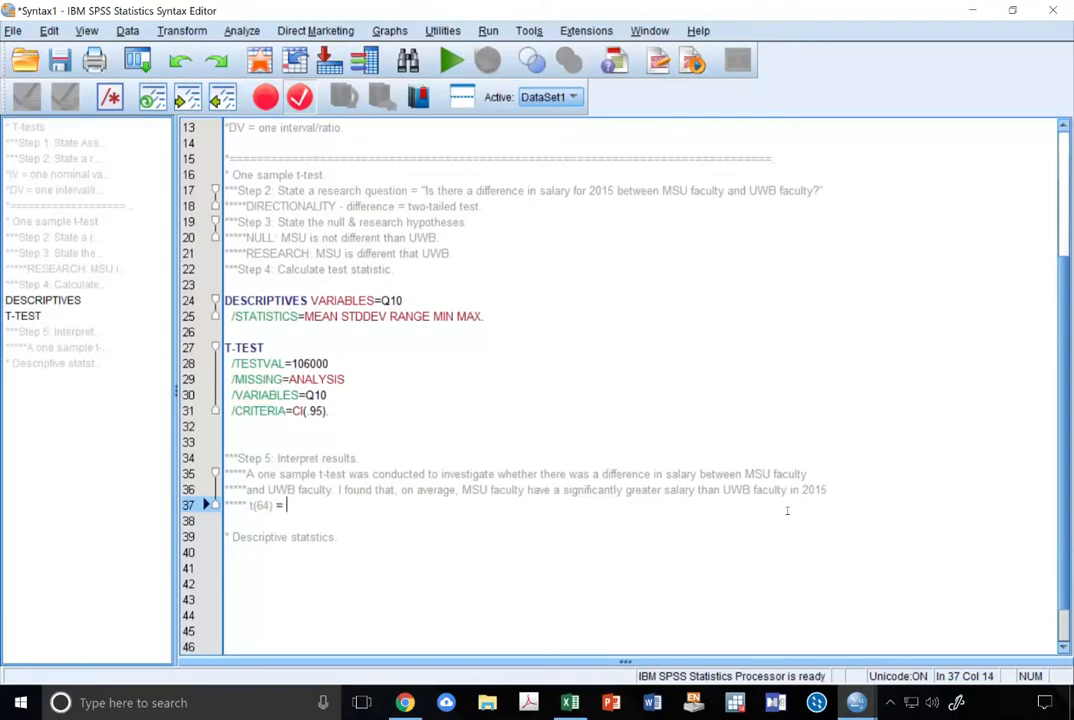
- Copy the Q10 t value from the output's One-Sample Test table and add -6.413 after "t(64) =" in the syntax comment
key(alt+Tab)
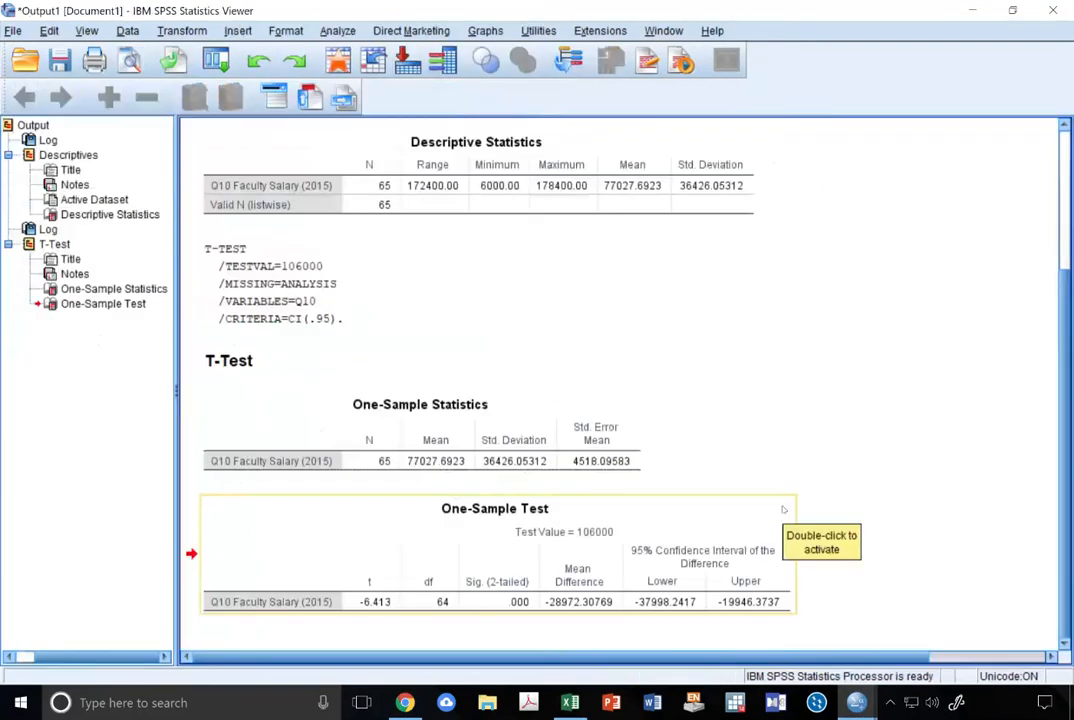
click(368, 603)
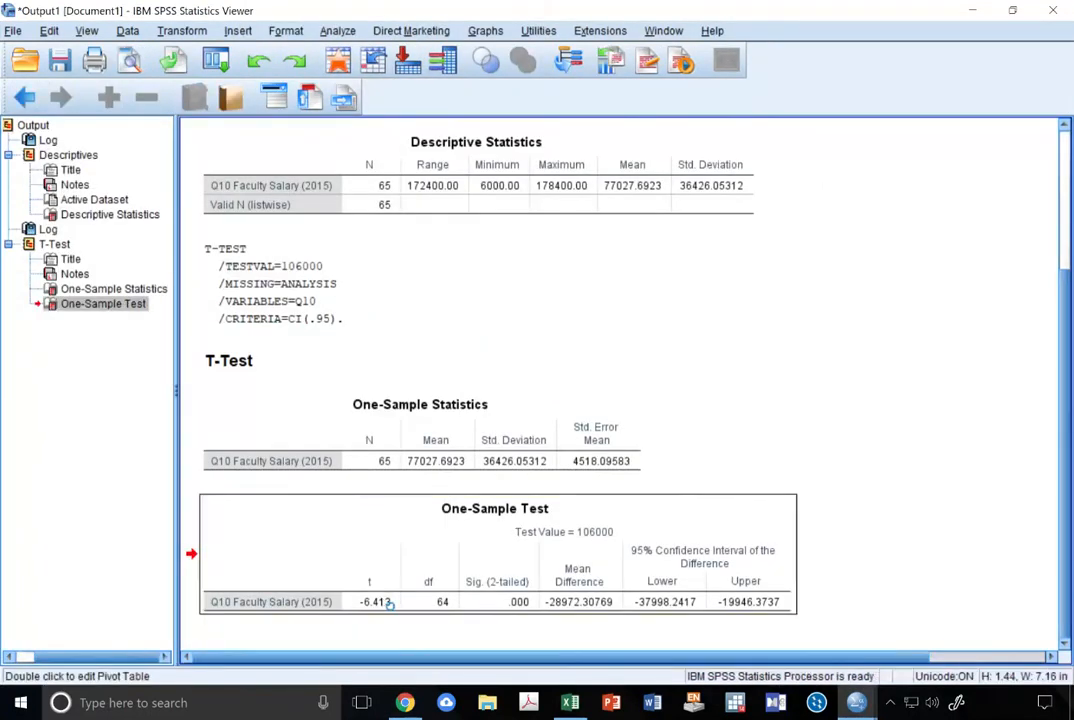
double_click(388, 603)
key(ctrl+c)
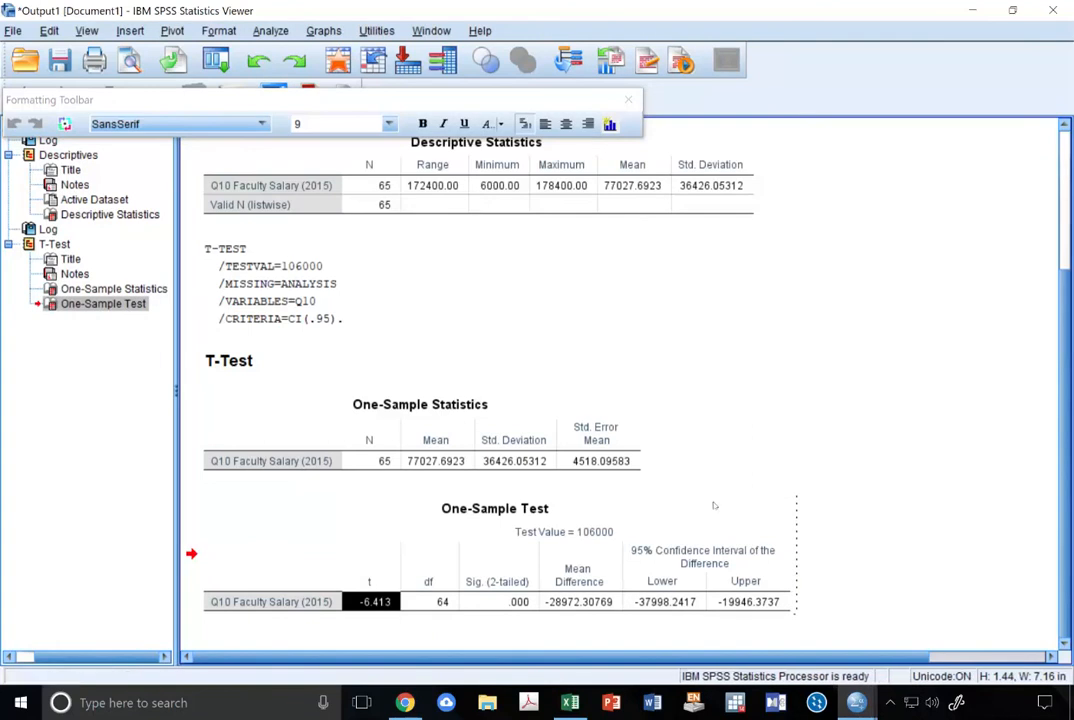
key(alt+Tab)
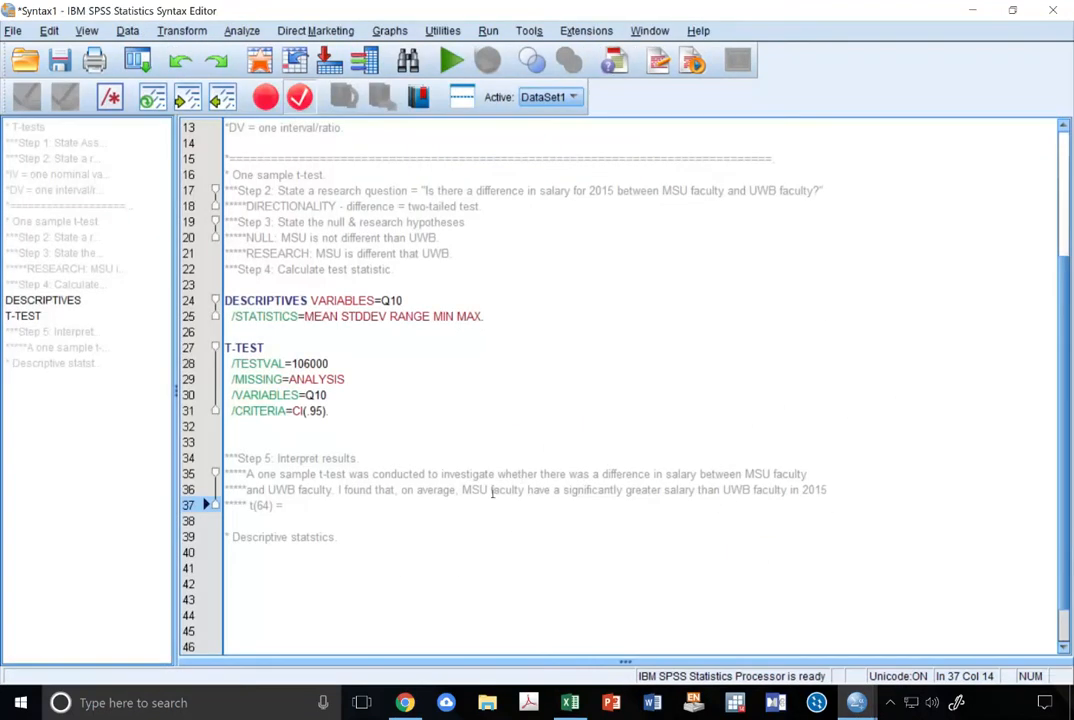
key(ctrl+v)
key(Return)
key(BackSpace)
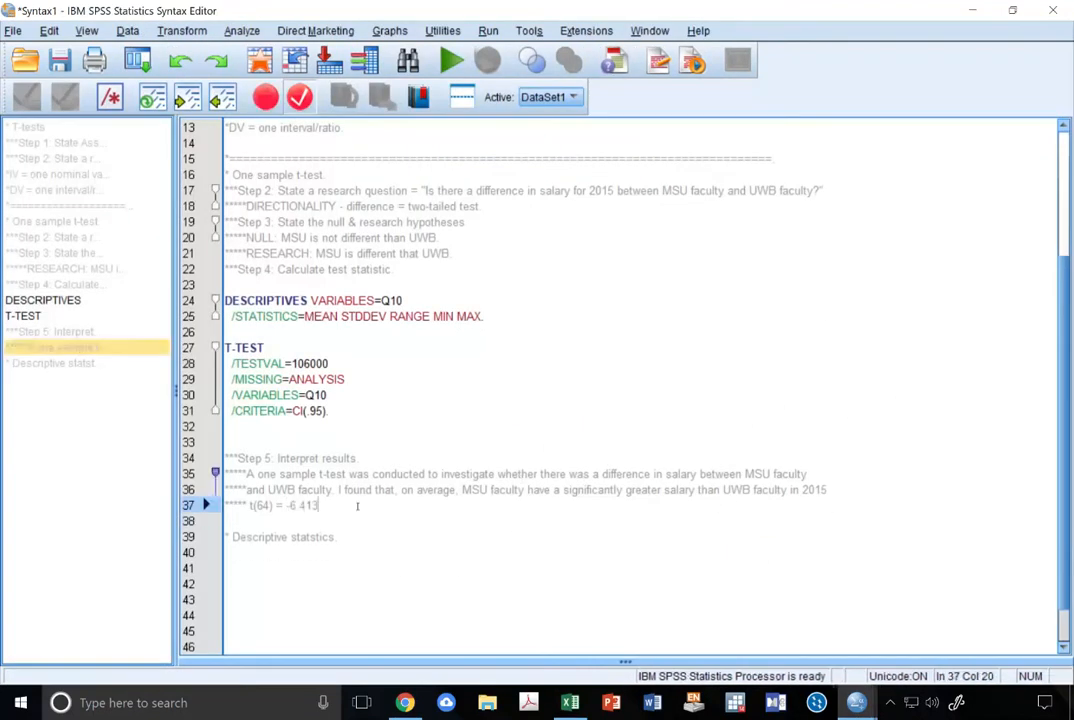
- Complete the test statistic comment line with ", p<.05."
text(, p)
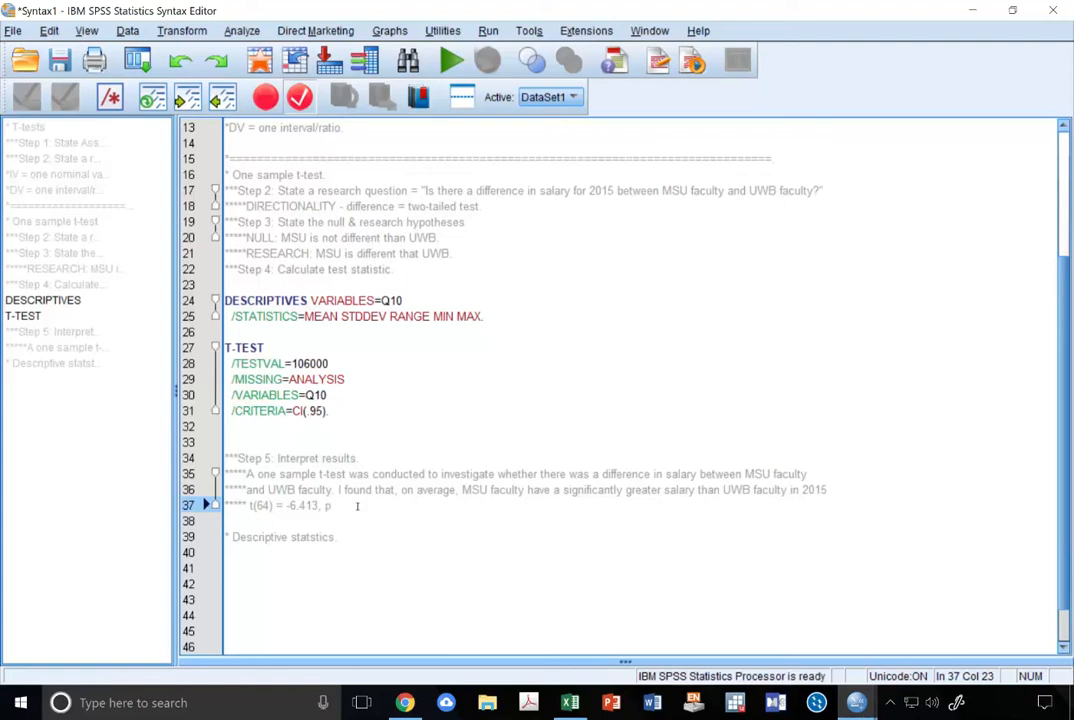
text(<.05,)
key(BackSpace)
key(BackSpace)
text(.)
- Remove the space between the asterisks and "t(64)" in the third interpretation line
drag(358, 508, 259, 514)
click(384, 510)
drag(384, 511, 250, 509)
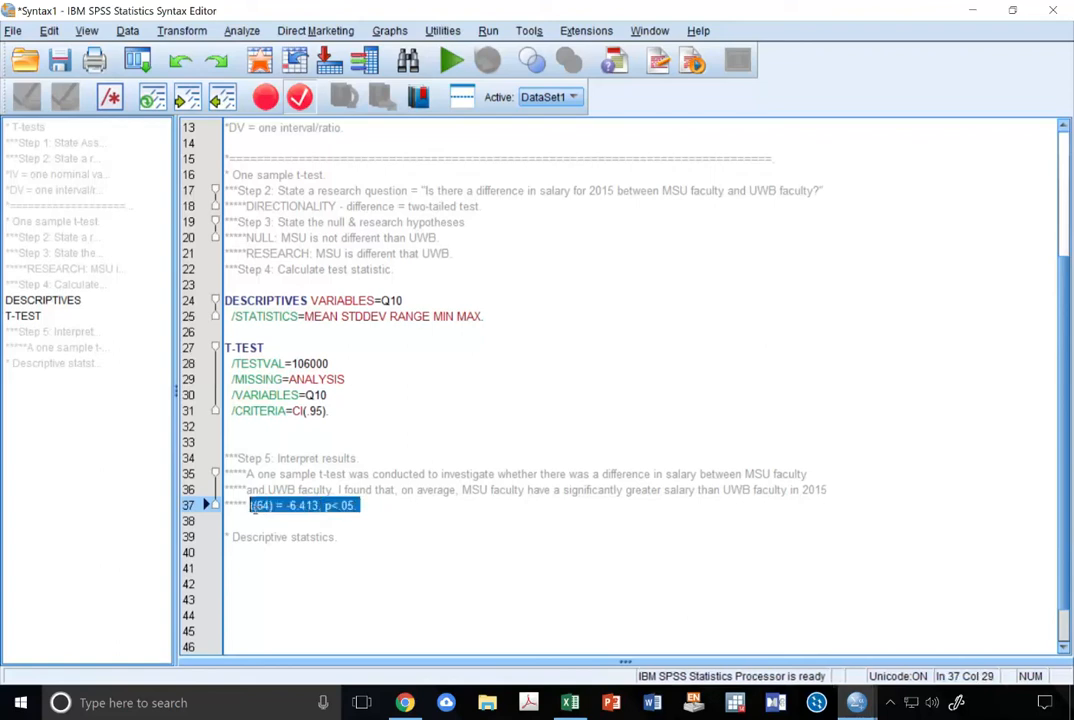
click(253, 508)
key(BackSpace)
key(BackSpace)
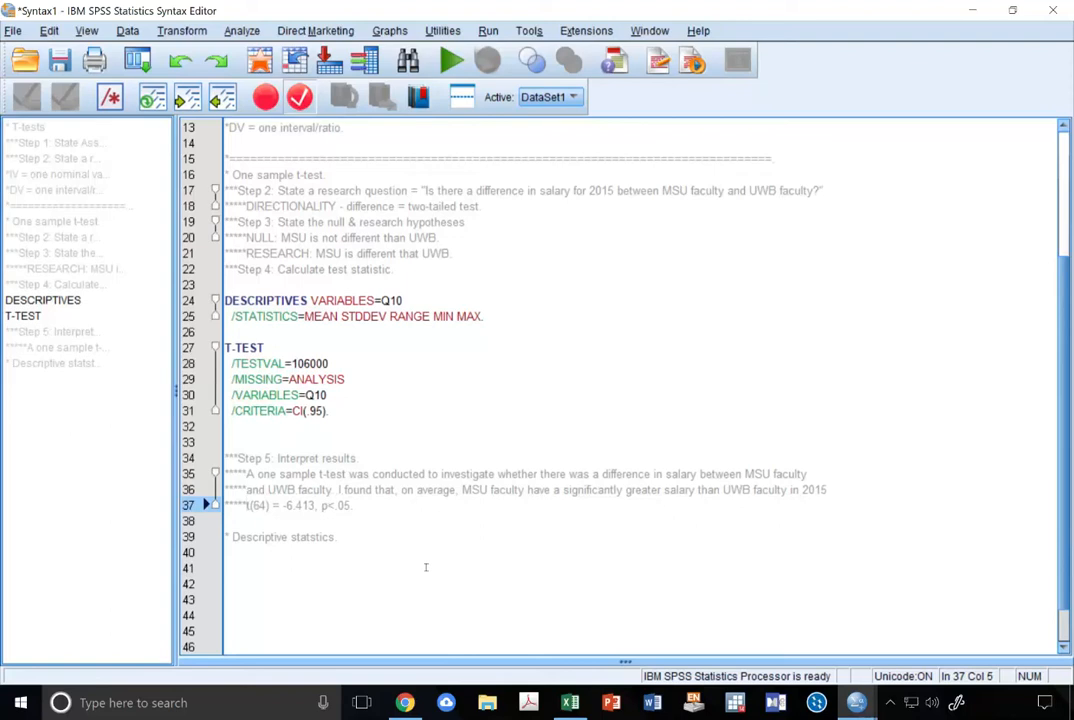
- Delete the leftover "* Descriptive statstics." comment below the Step 5 block
drag(357, 506, 222, 458)
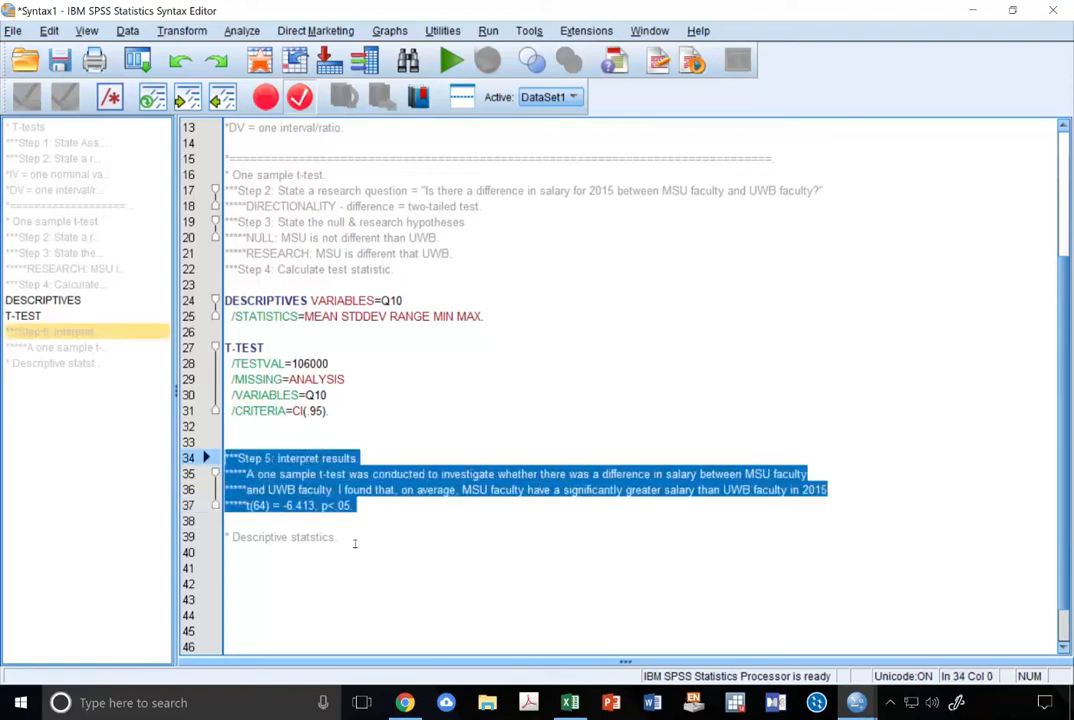
drag(355, 542, 217, 537)
key(Delete)
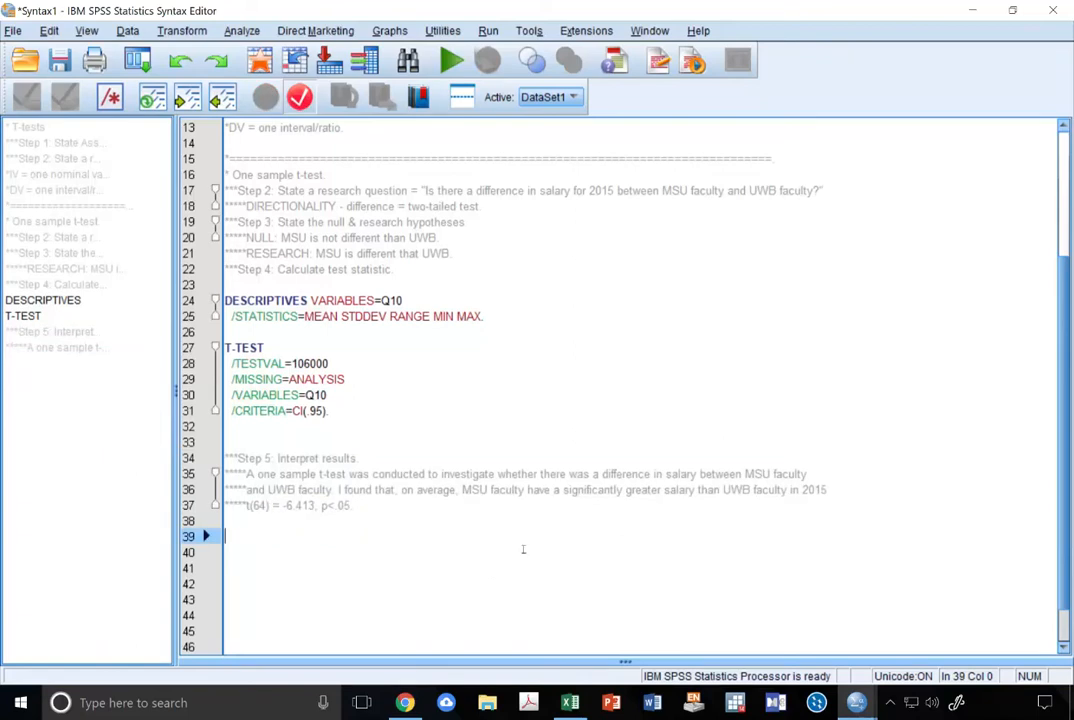
- Highlight the whole Step 5 interpretation block to review it
click(365, 507)
drag(365, 507, 226, 458)
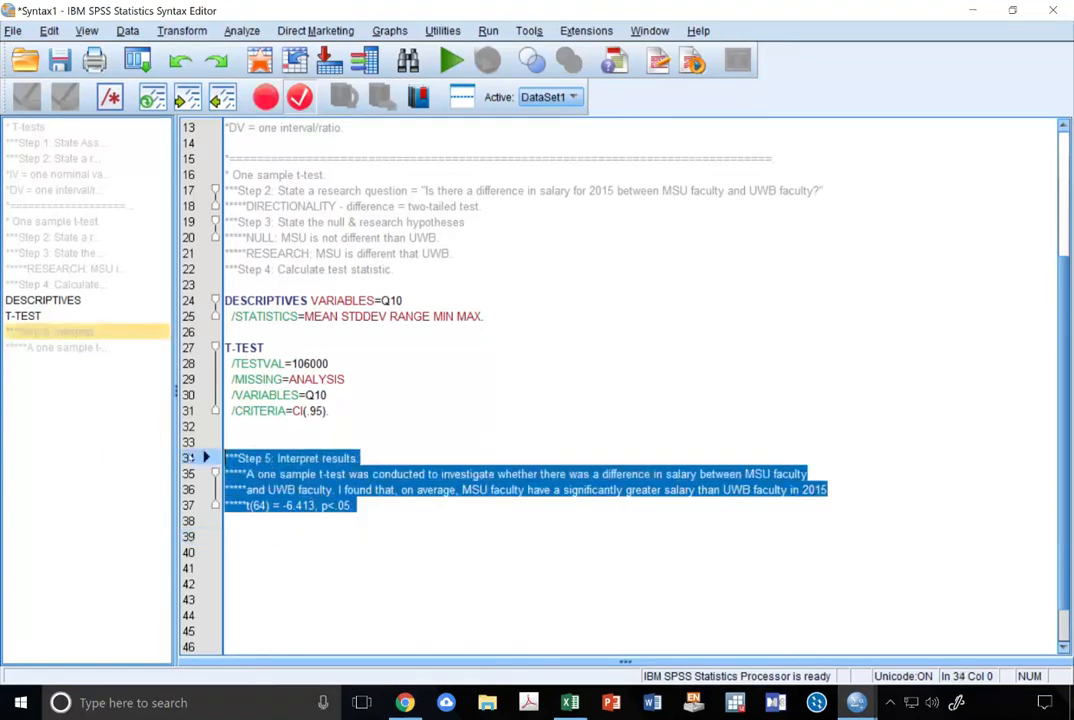
click(472, 474)
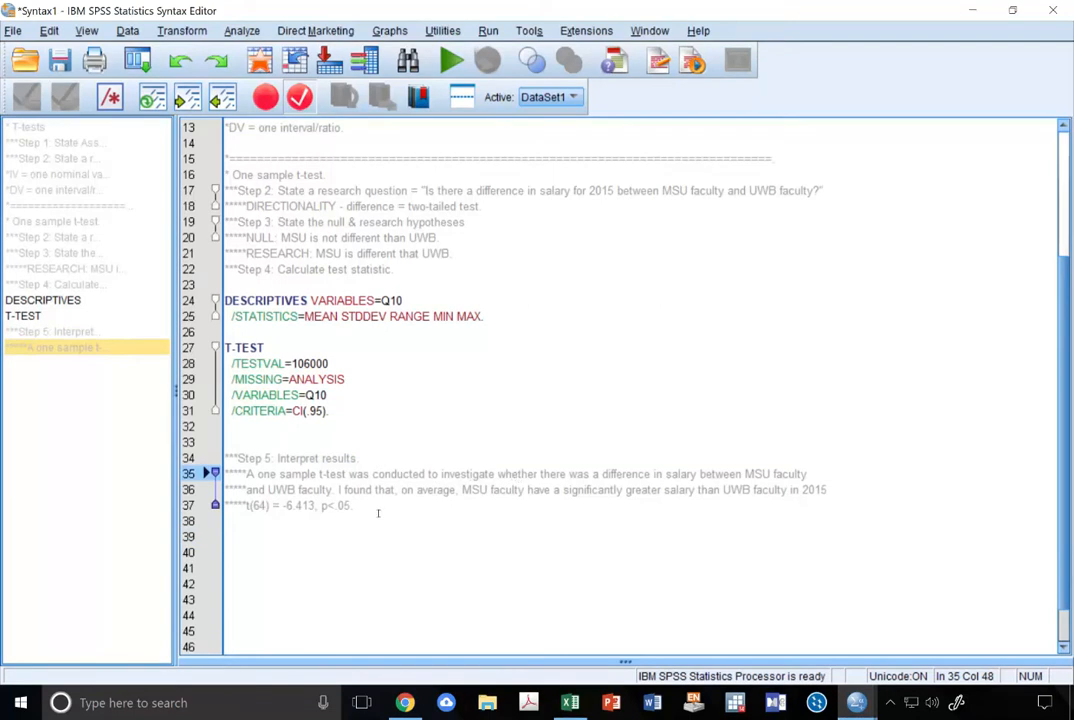
- Add a comment divider line of an asterisk and equals signs on line 39, and start a new line below it
click(378, 513)
key(Return)
key(Return)
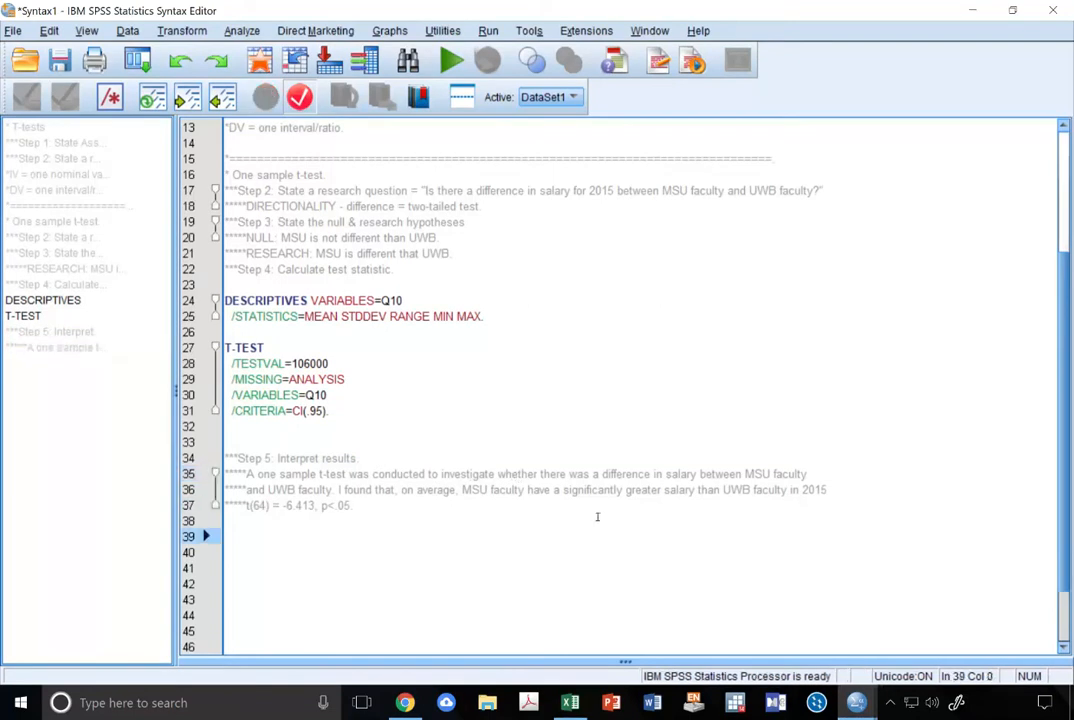
text(*====================================================================)
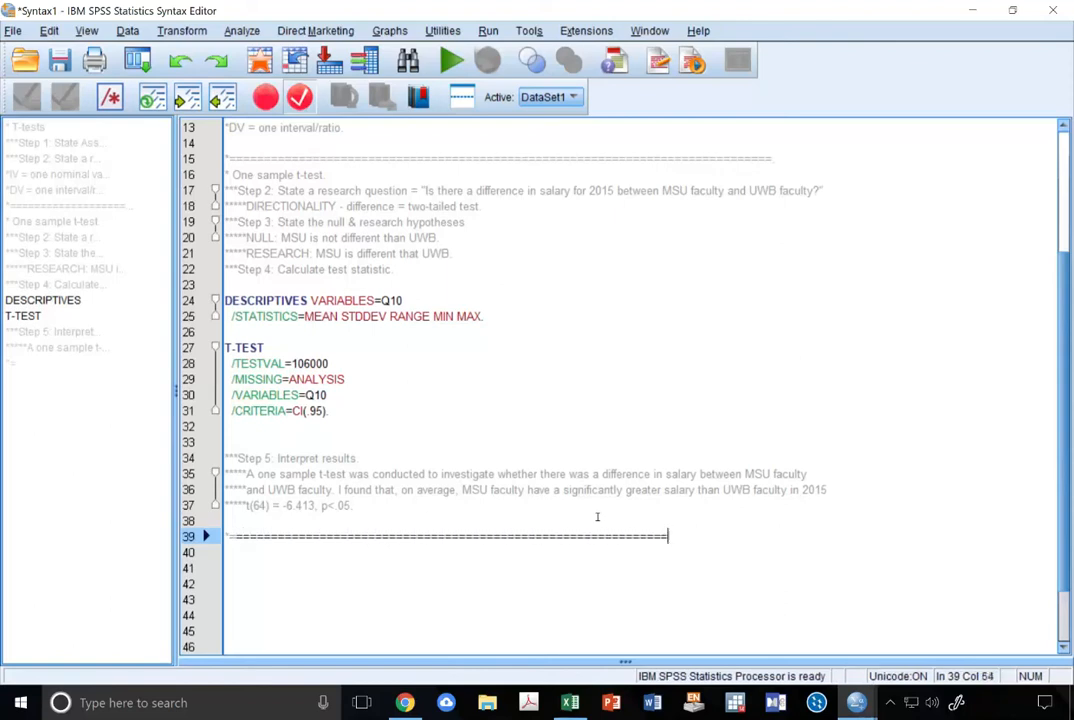
text(=============================)
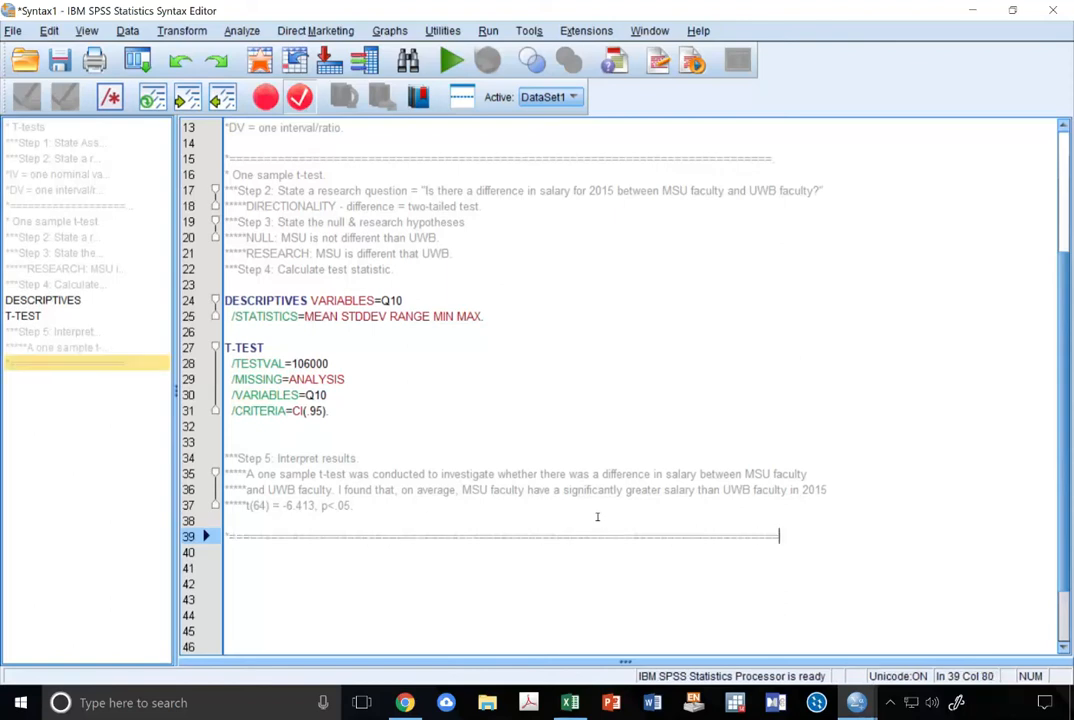
key(Return)
scroll(618, 379, down, 2)
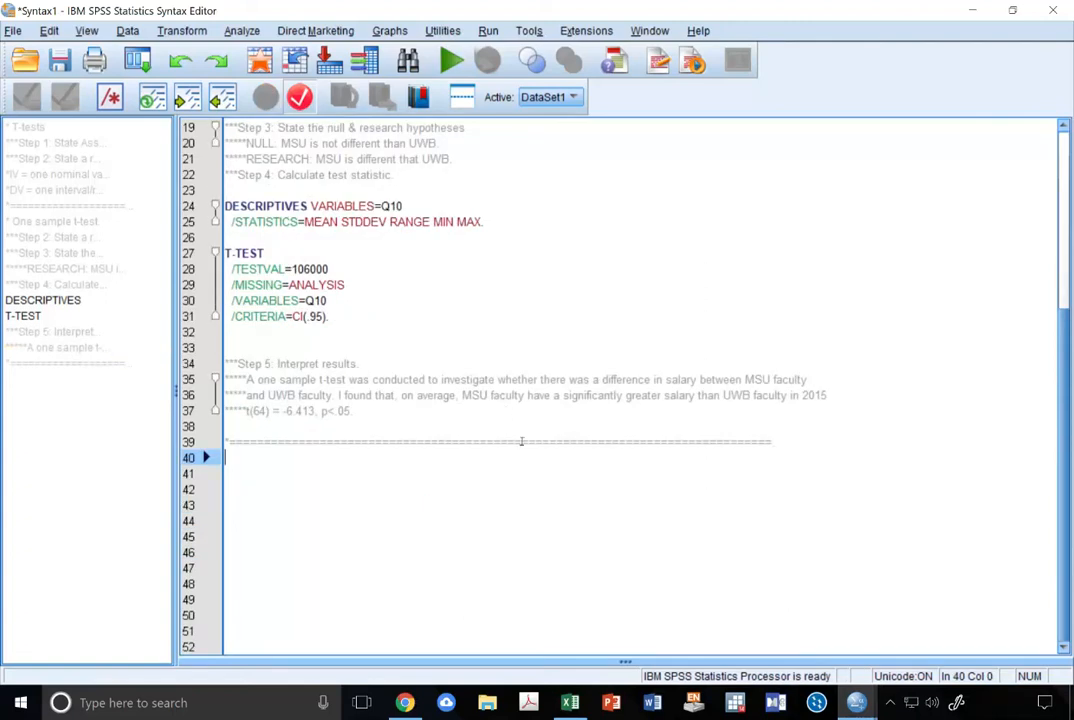
scroll(697, 482, up, 1)
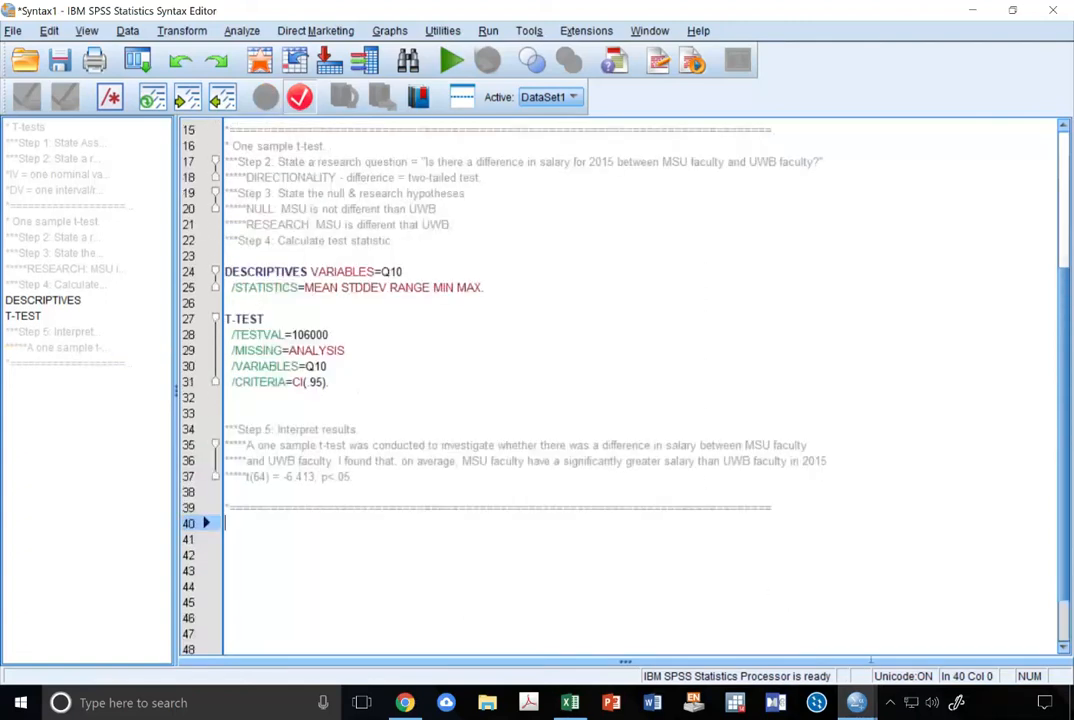
- Switch to the Rate_Profs_2017-07-26.sav data and compare the Q10 and Q11 faculty salary columns in Data View
mouse_move(856, 702)
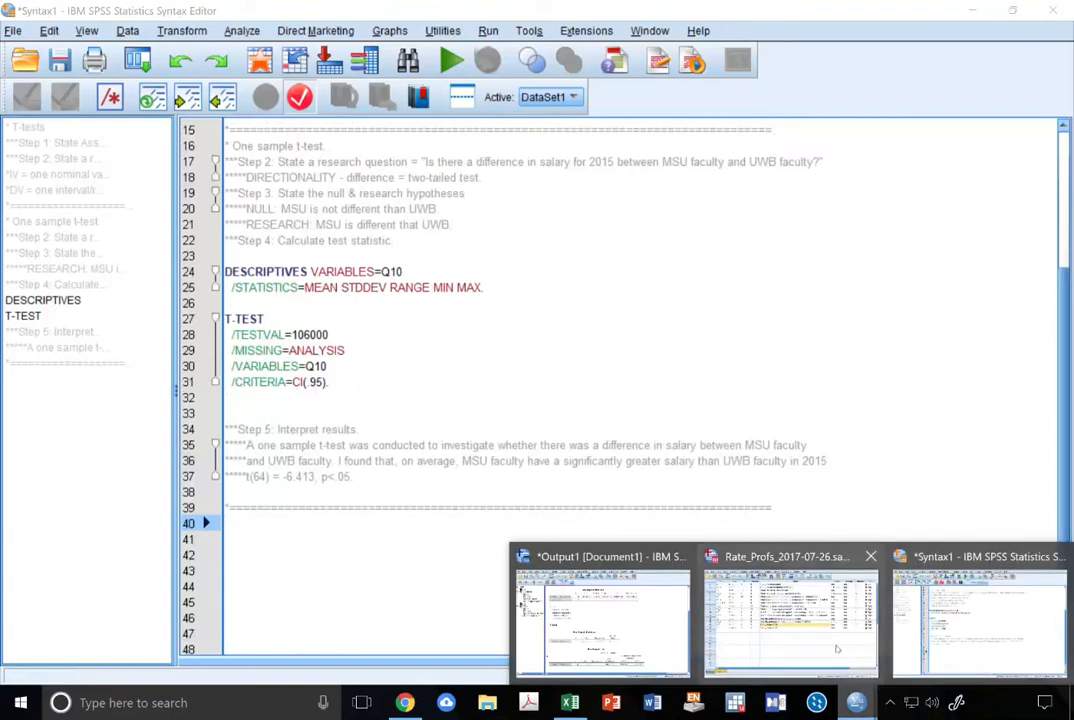
click(720, 590)
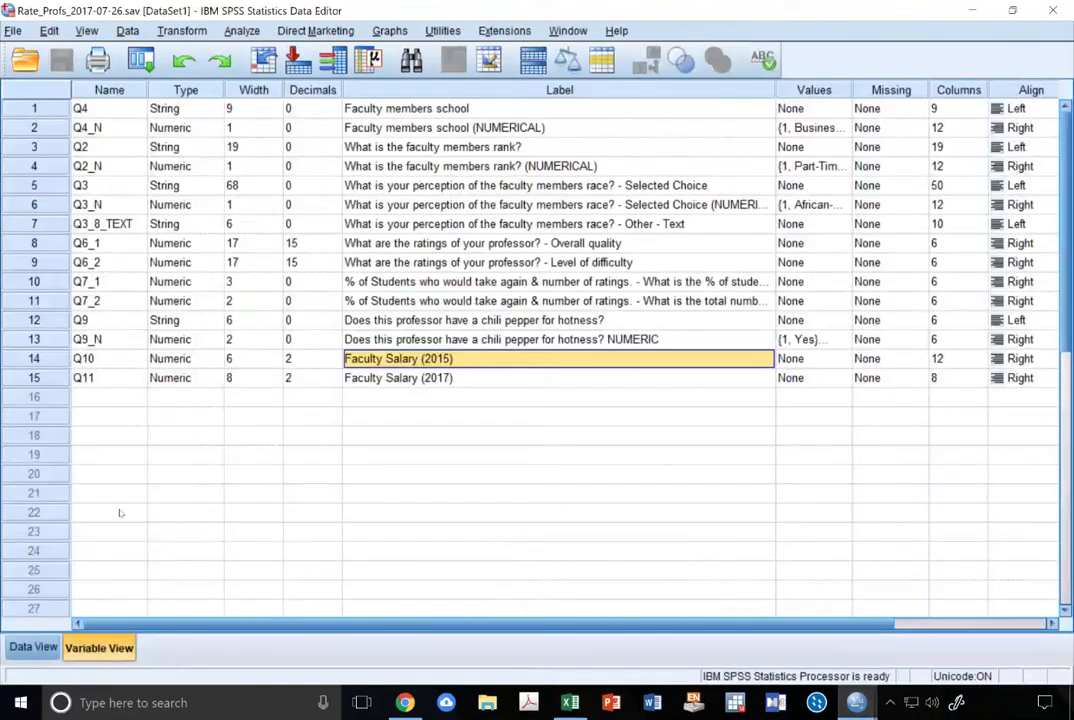
click(33, 647)
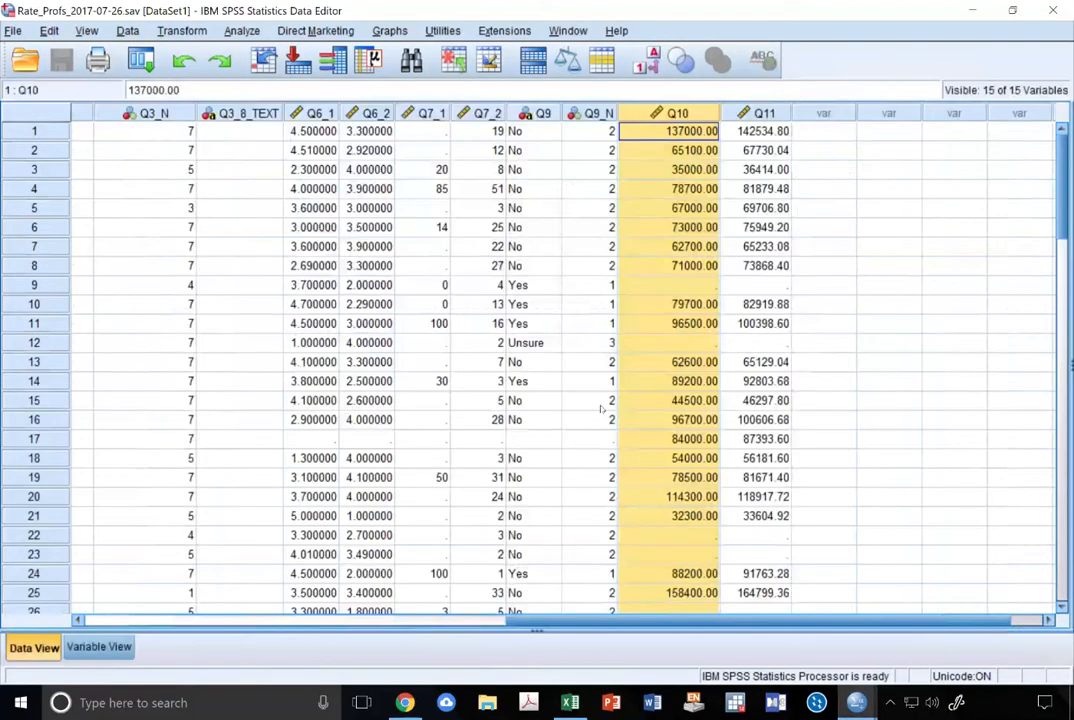
click(692, 131)
click(692, 114)
click(760, 114)
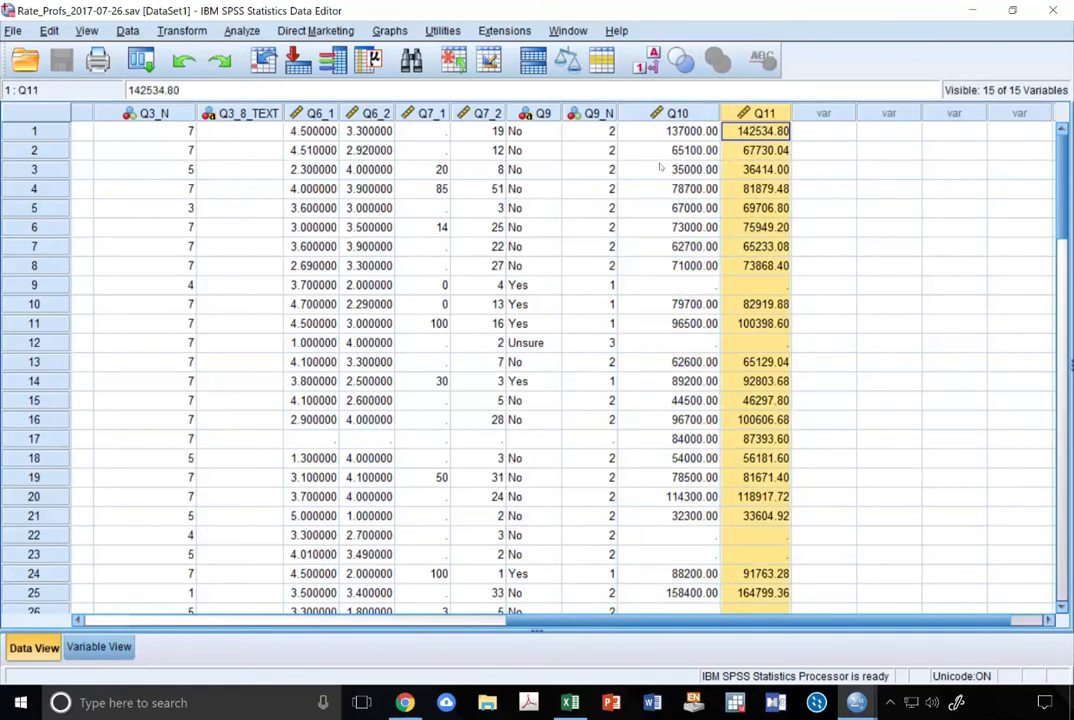
click(628, 113)
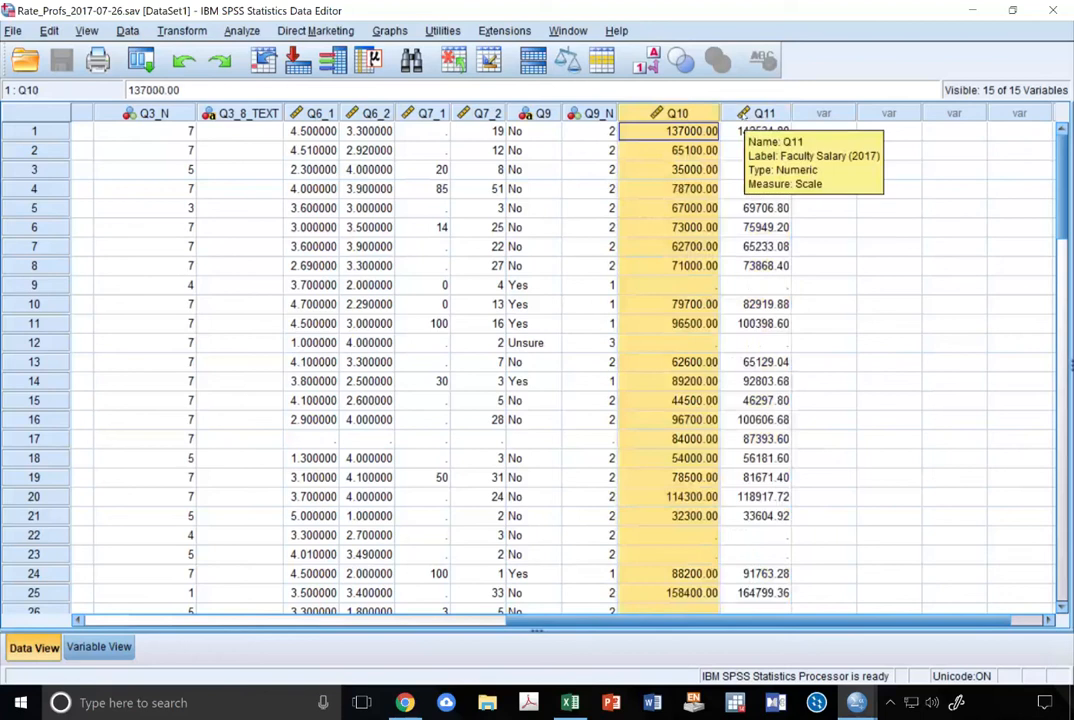
click(745, 115)
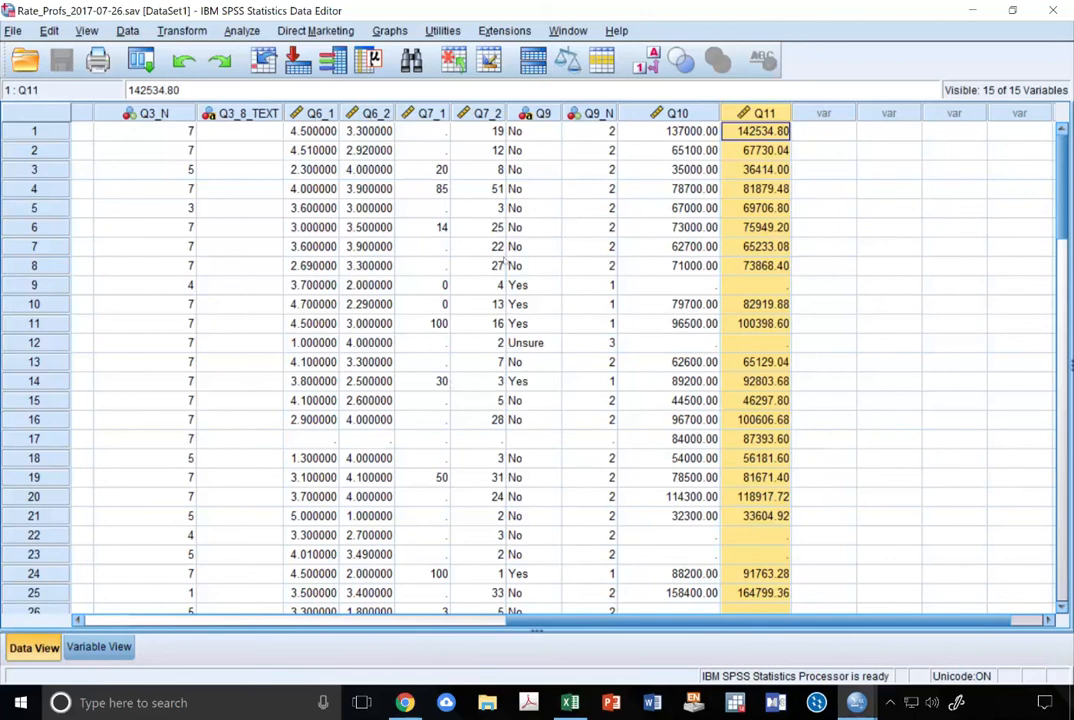
- Set up a Paired-Samples T Test with Faculty Salary (2015) as Variable1 and Faculty Salary (2017) as Variable2 of pair 1
click(243, 33)
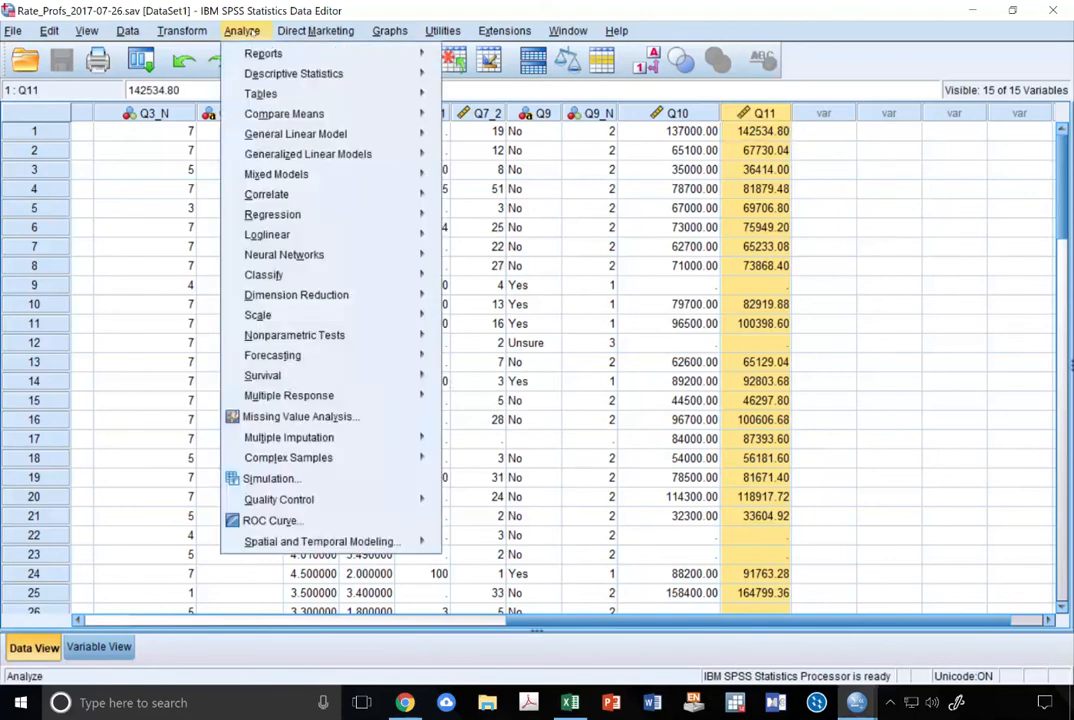
mouse_move(284, 114)
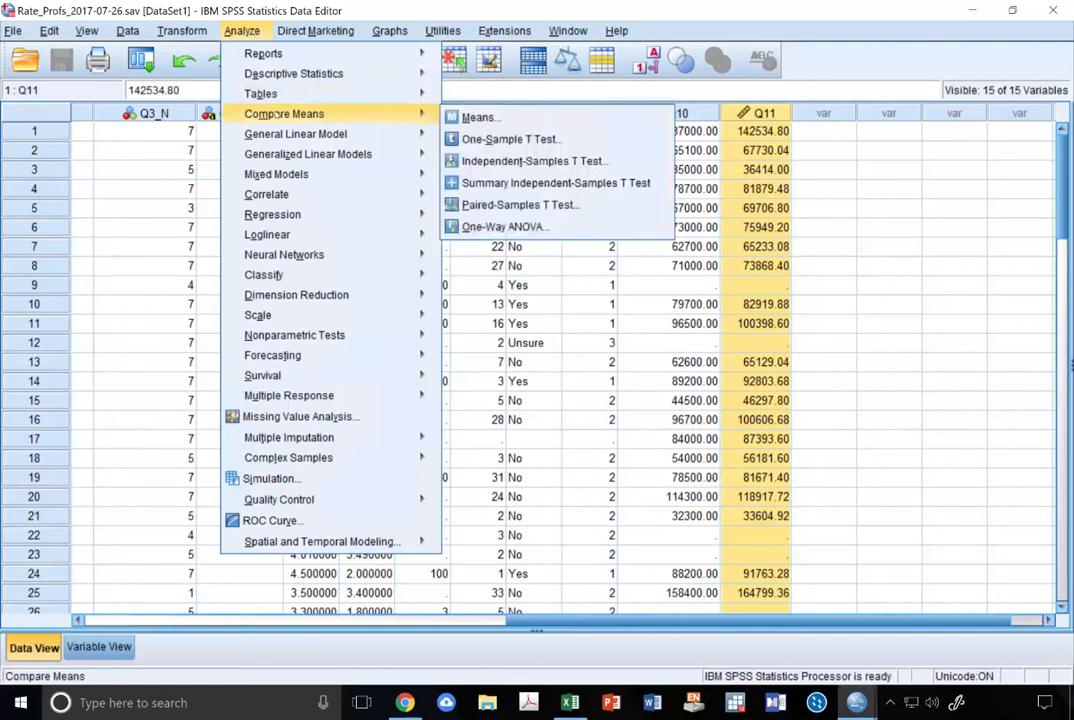
click(585, 204)
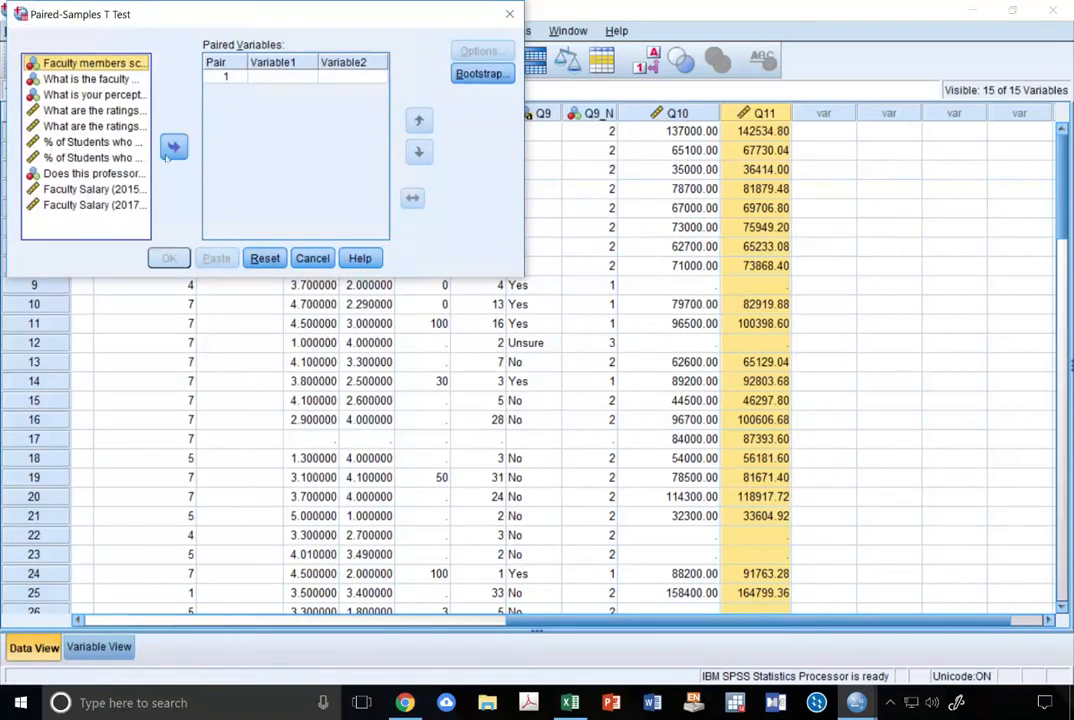
click(90, 189)
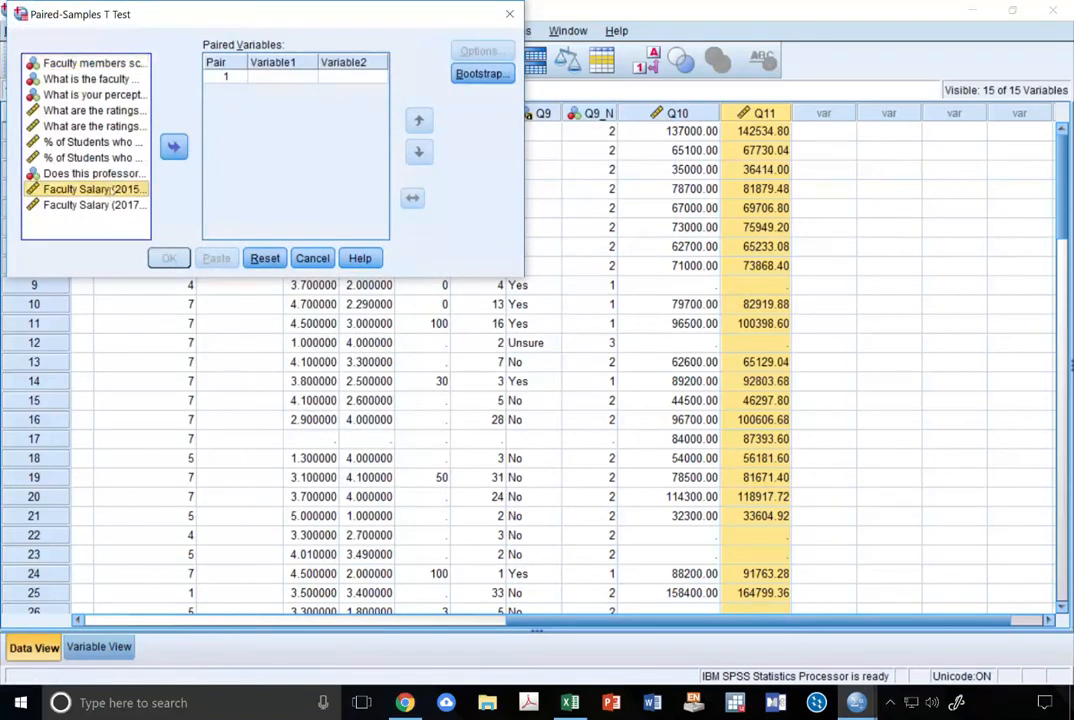
click(175, 147)
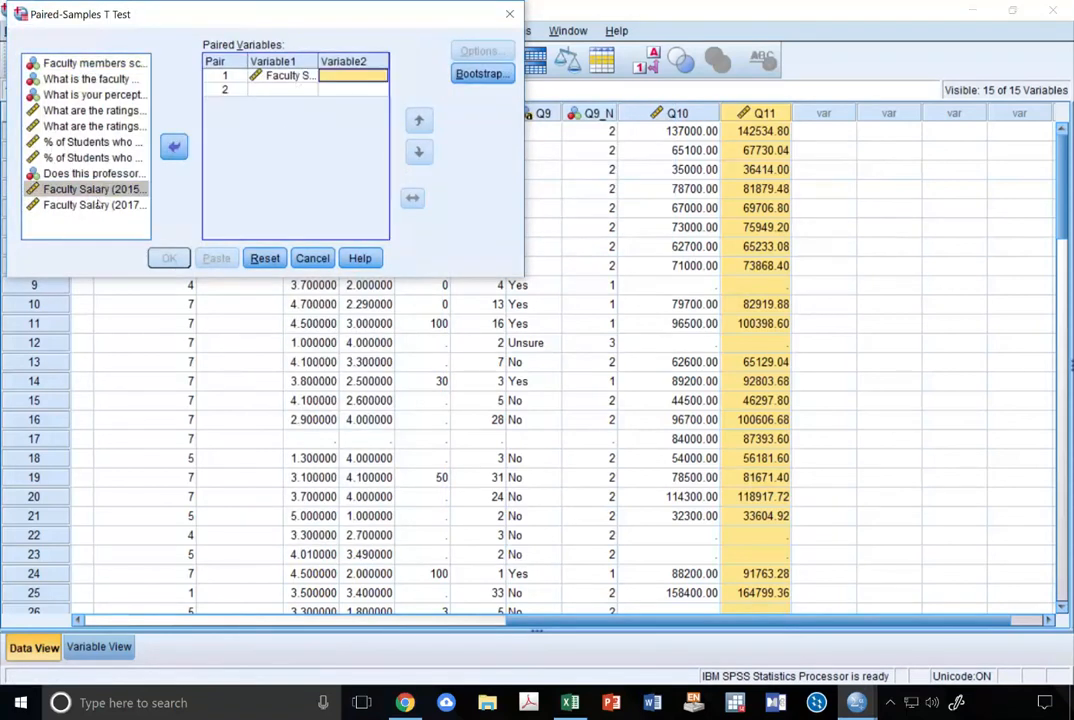
click(97, 204)
click(173, 147)
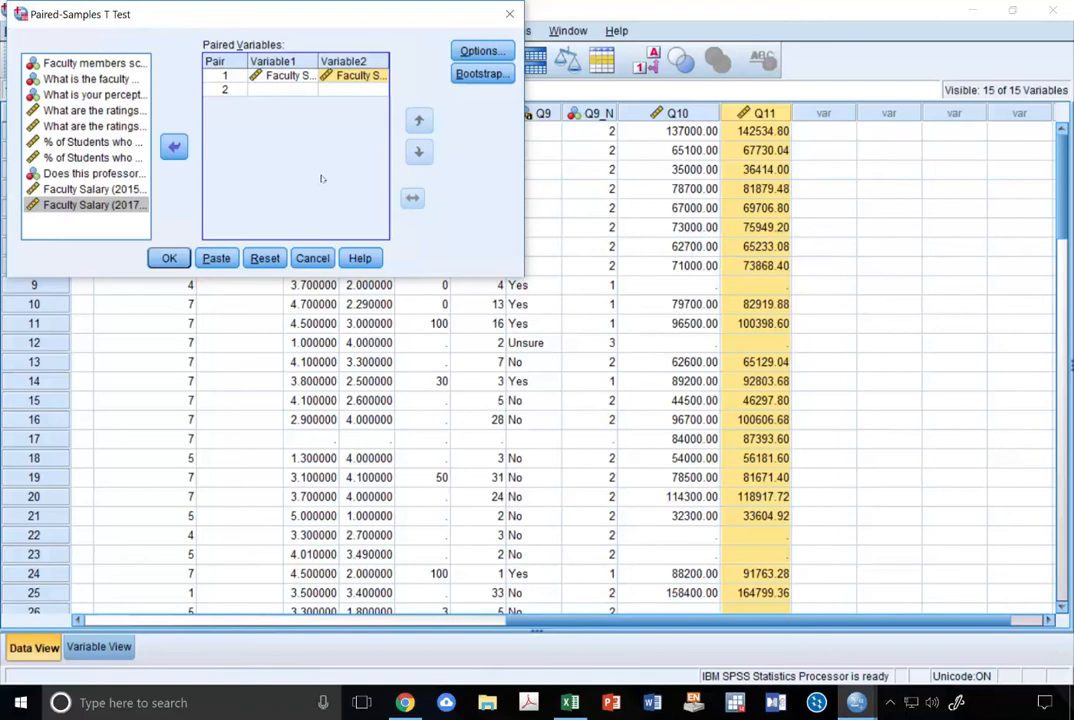
- Set the paired test's confidence interval percentage to 95 in its options and accept
click(481, 51)
text(95)
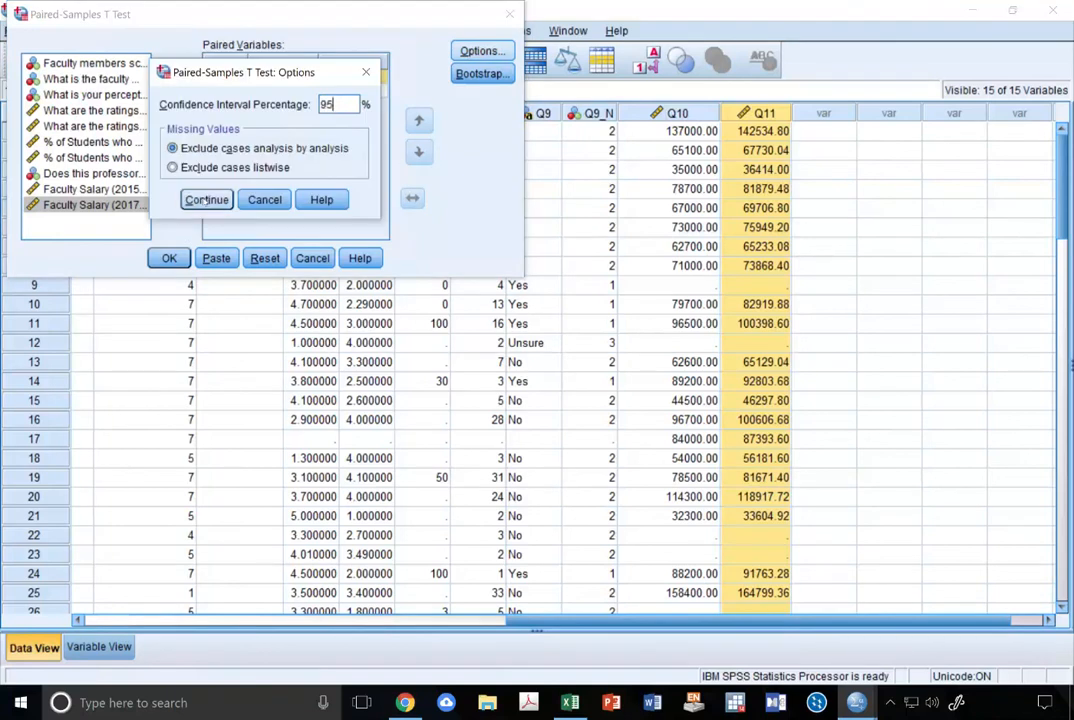
key(Return)
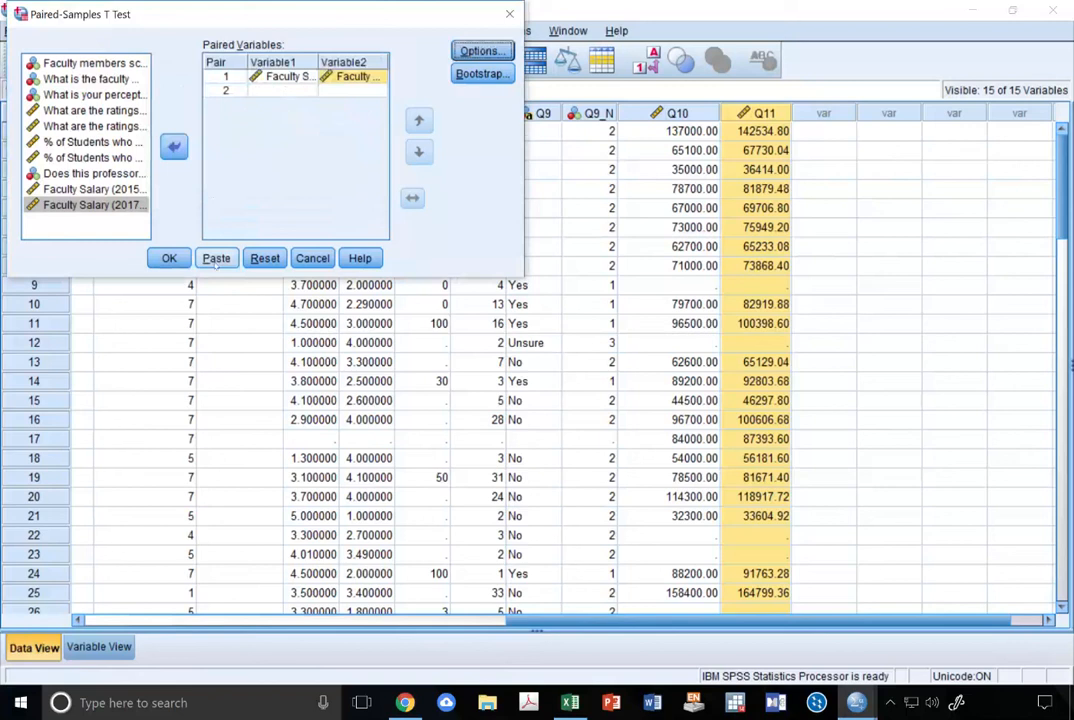
- Paste the Q10 with Q11 paired-samples test as syntax and bring the syntax file forward
click(168, 258)
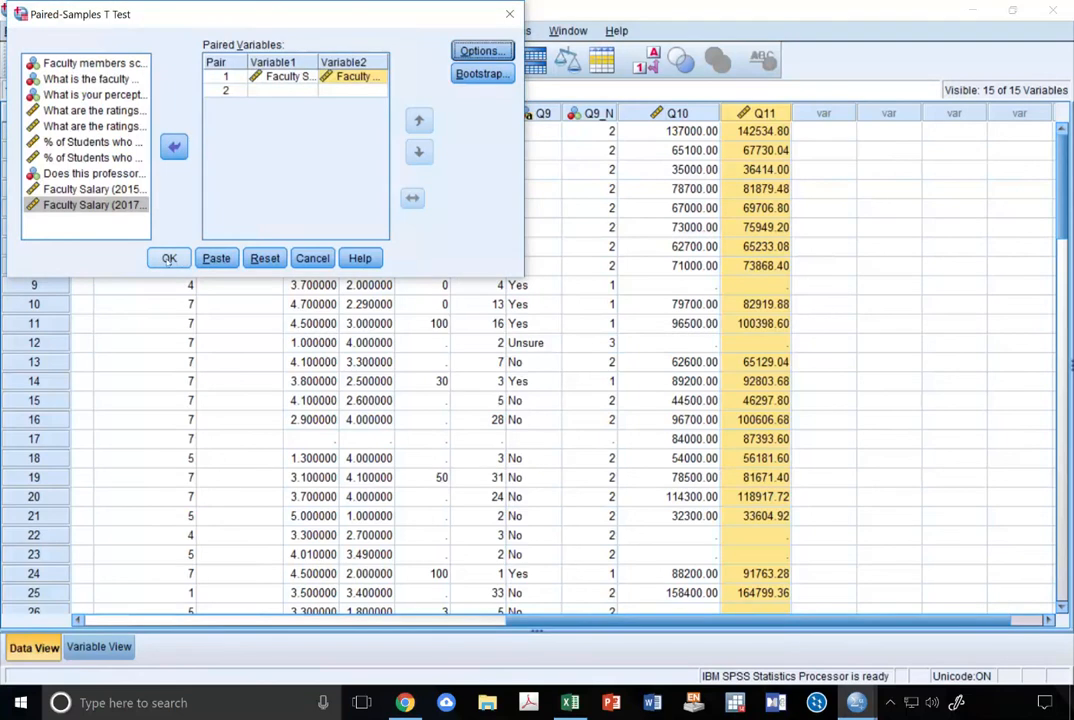
click(218, 259)
mouse_move(858, 700)
click(980, 620)
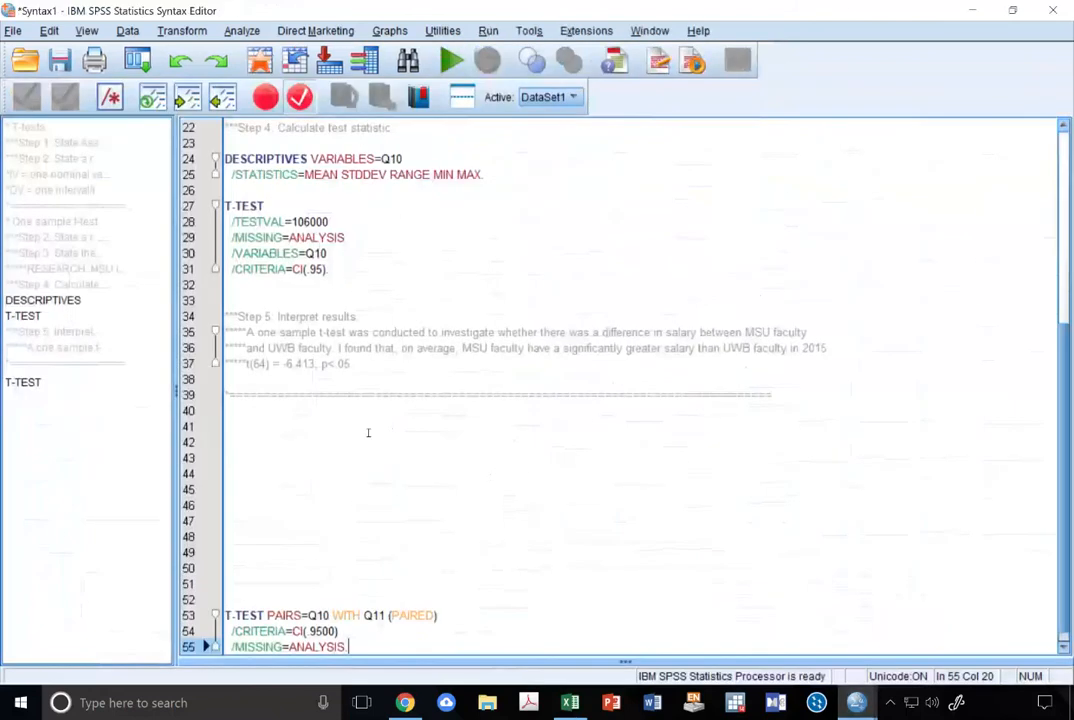
- Move the pasted T-TEST PAIRS command up to line 40, directly below the divider line
drag(349, 631, 228, 600)
key(ctrl+c)
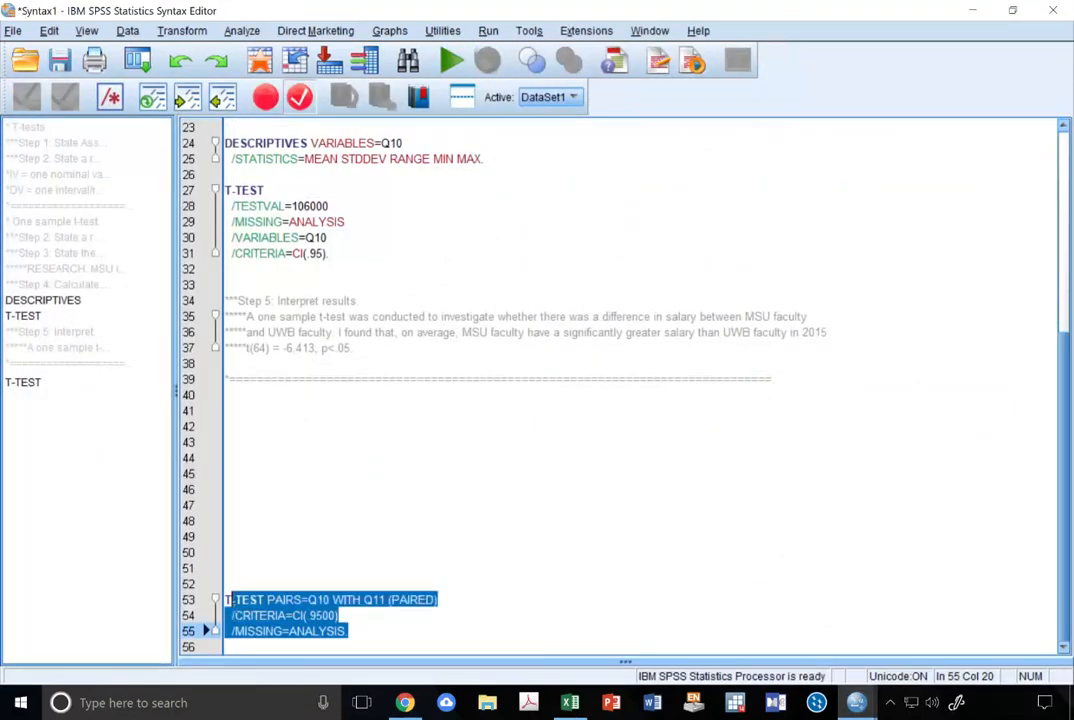
key(Delete)
click(259, 426)
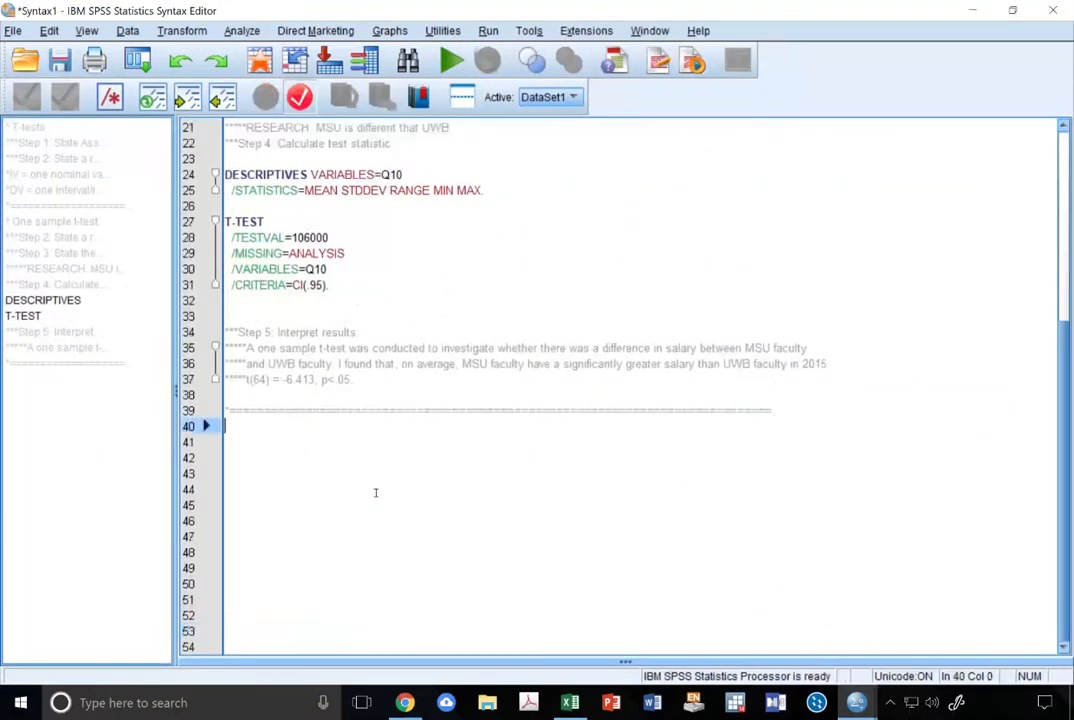
key(ctrl+v)
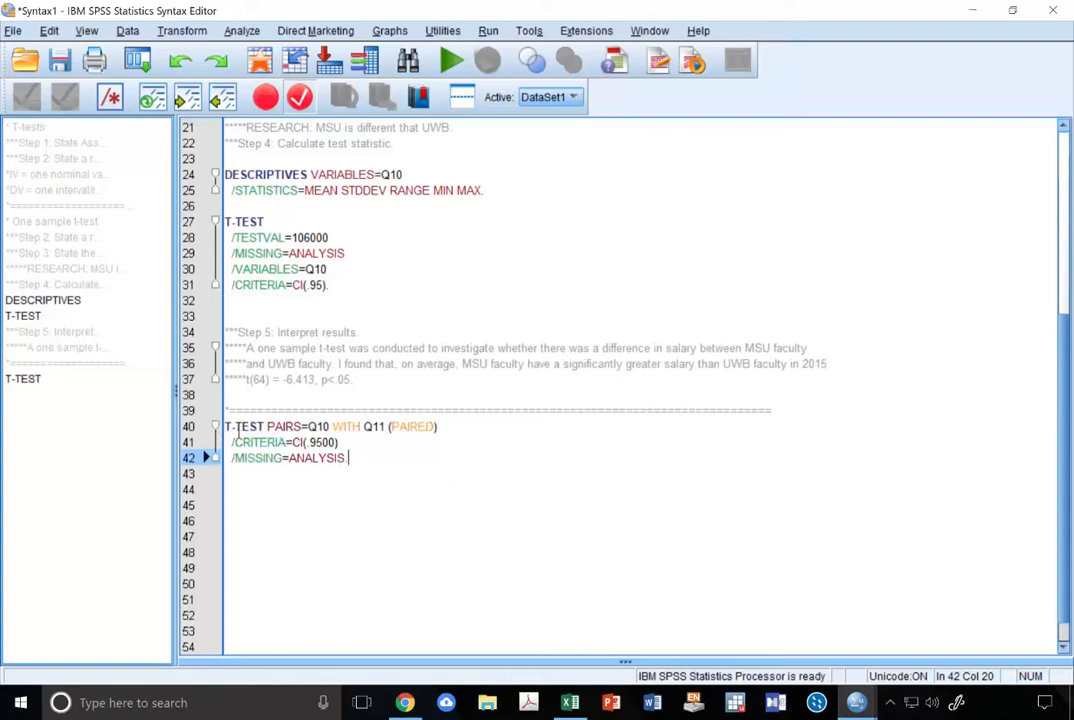
- Insert the comment line "* Paired sample test." between the divider and the T-TEST PAIRS command
click(229, 427)
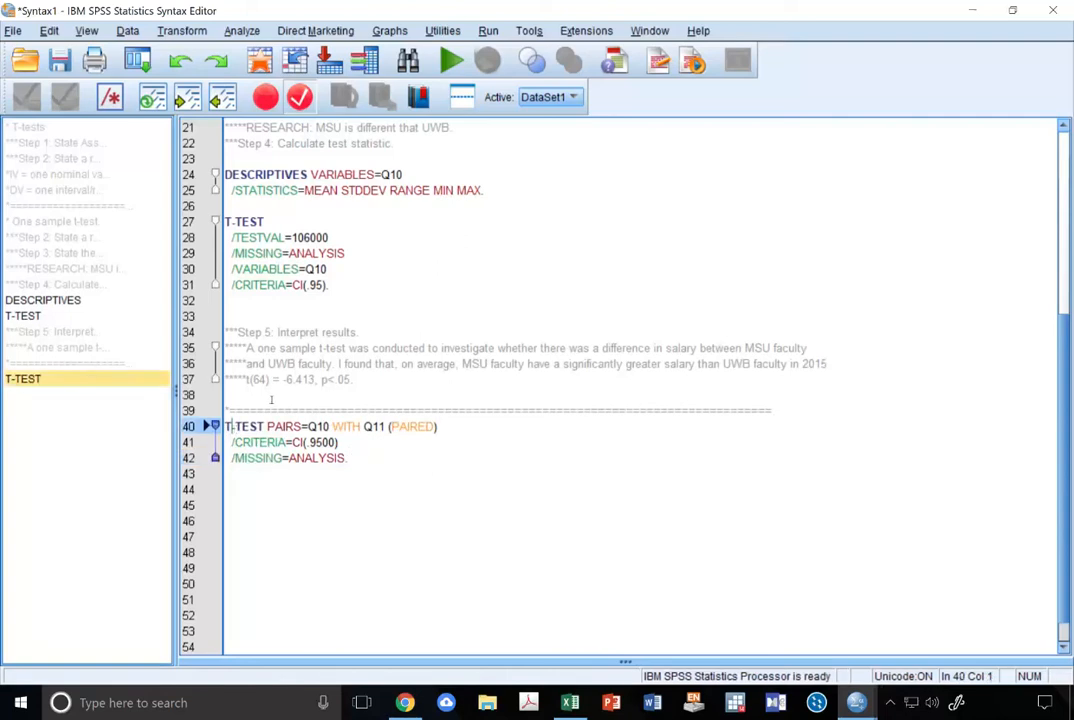
key(Return)
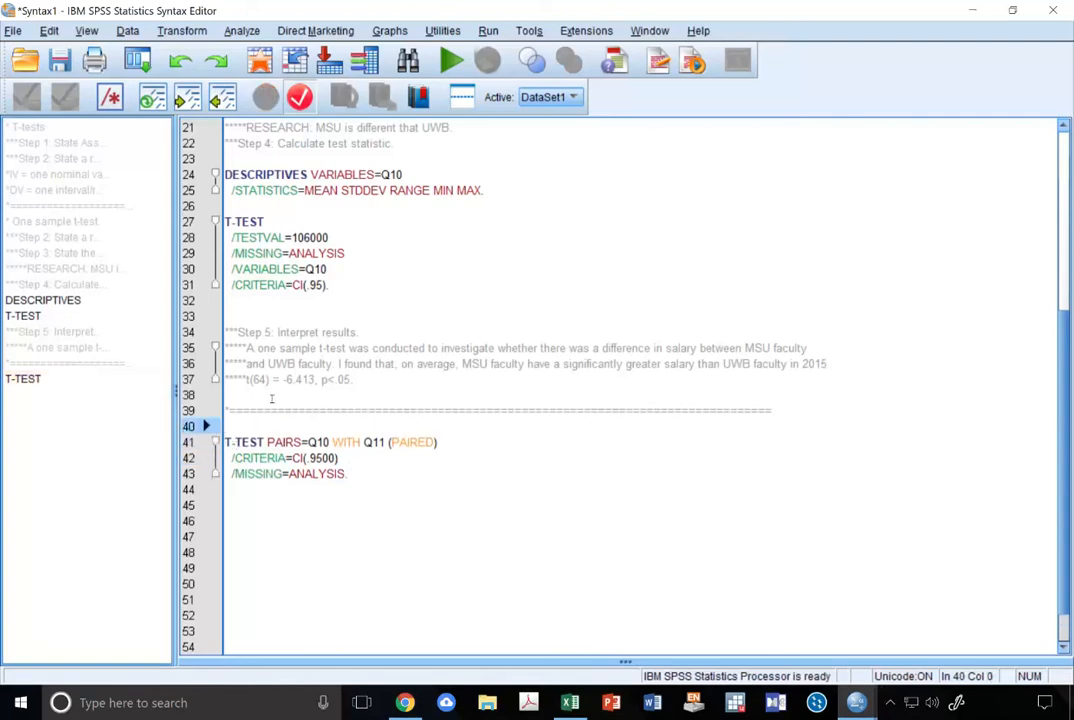
text(* Paired s)
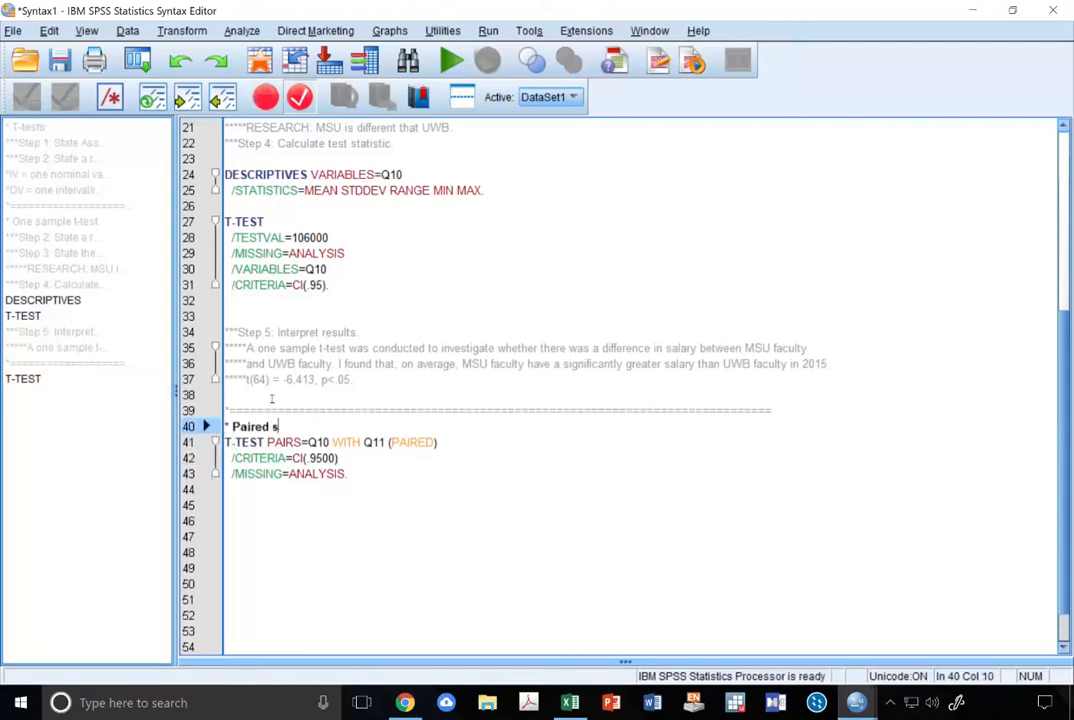
text(ample test.)
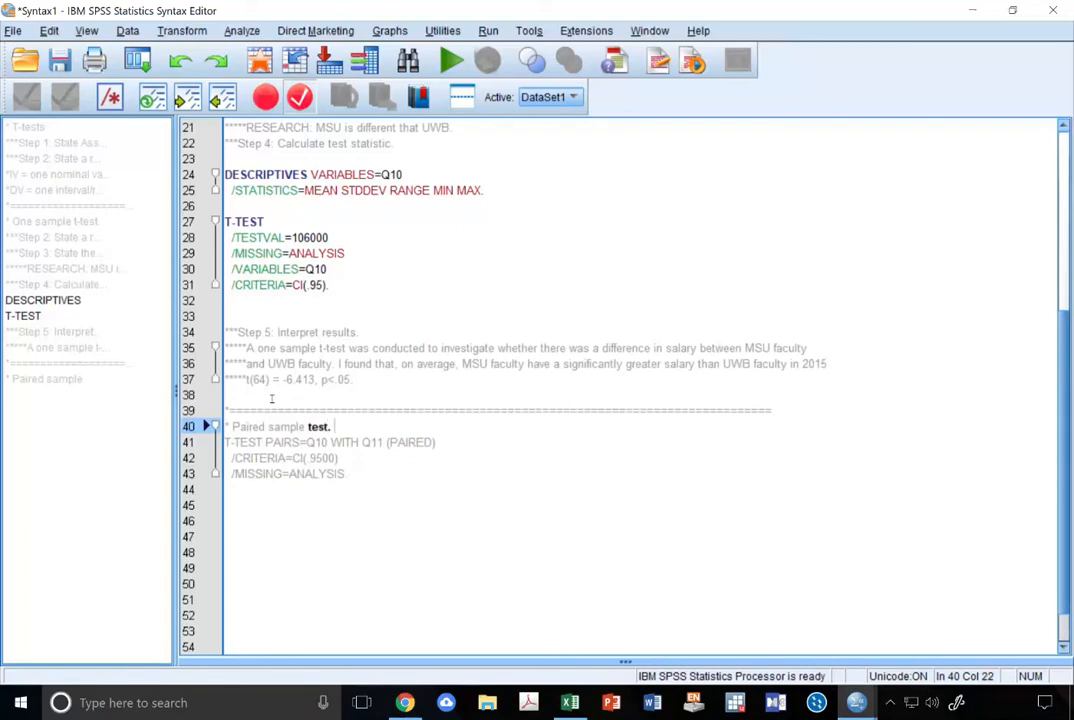
- Select the three-line T-TEST PAIRS command and run only that selection
key(shift+Down)
key(shift+Down)
key(shift+Down)
key(shift+Down)
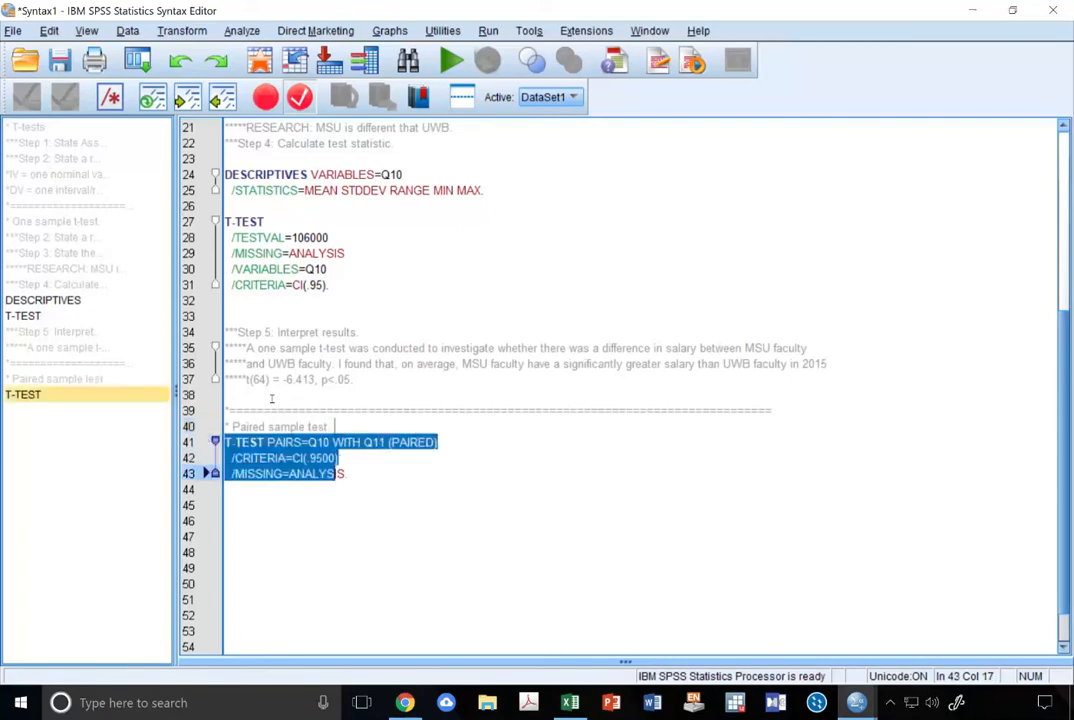
click(451, 61)
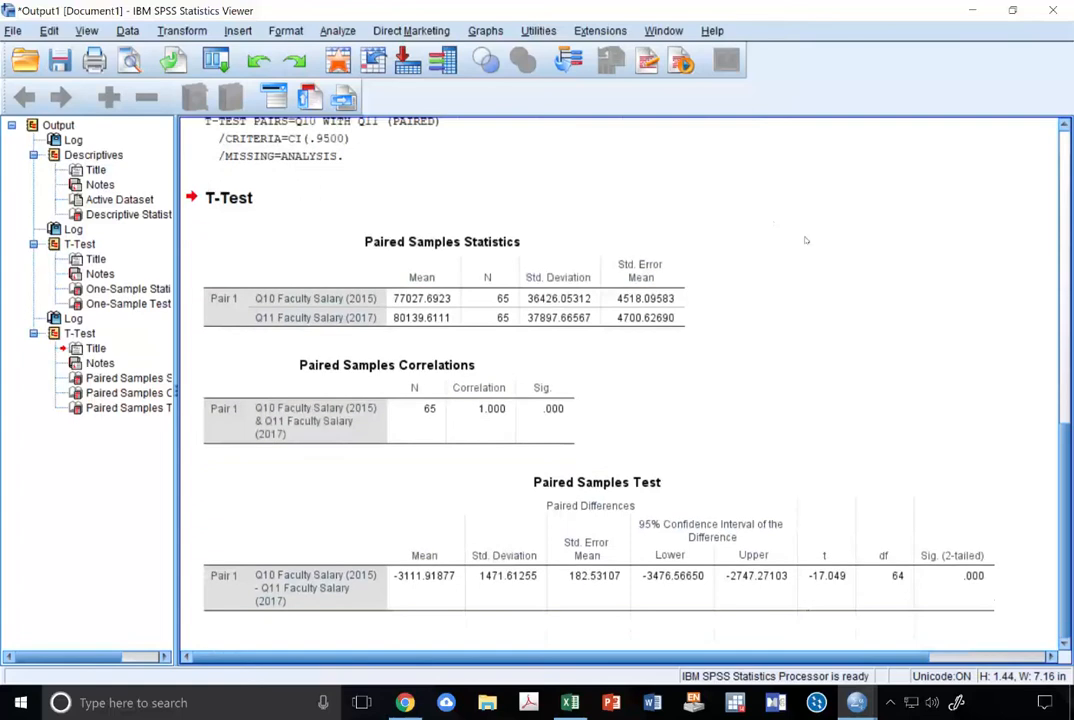
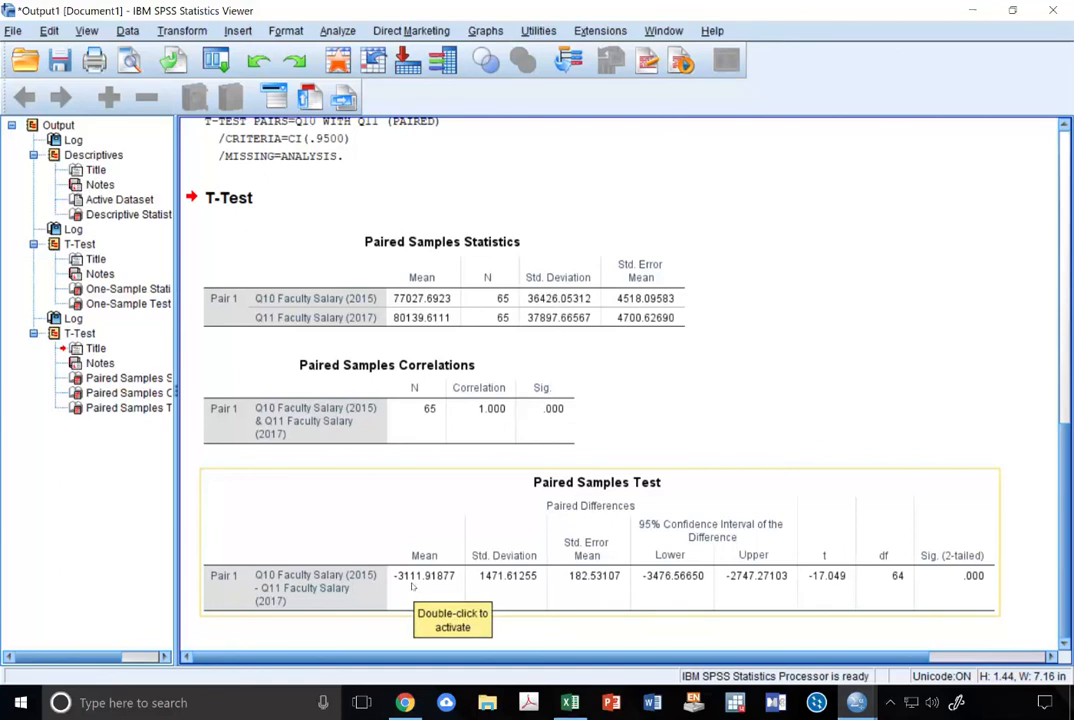
- Open the Paired Samples Test table, examine its mean difference, confidence interval bounds, t, df and two-tailed significance, and close it
double_click(508, 578)
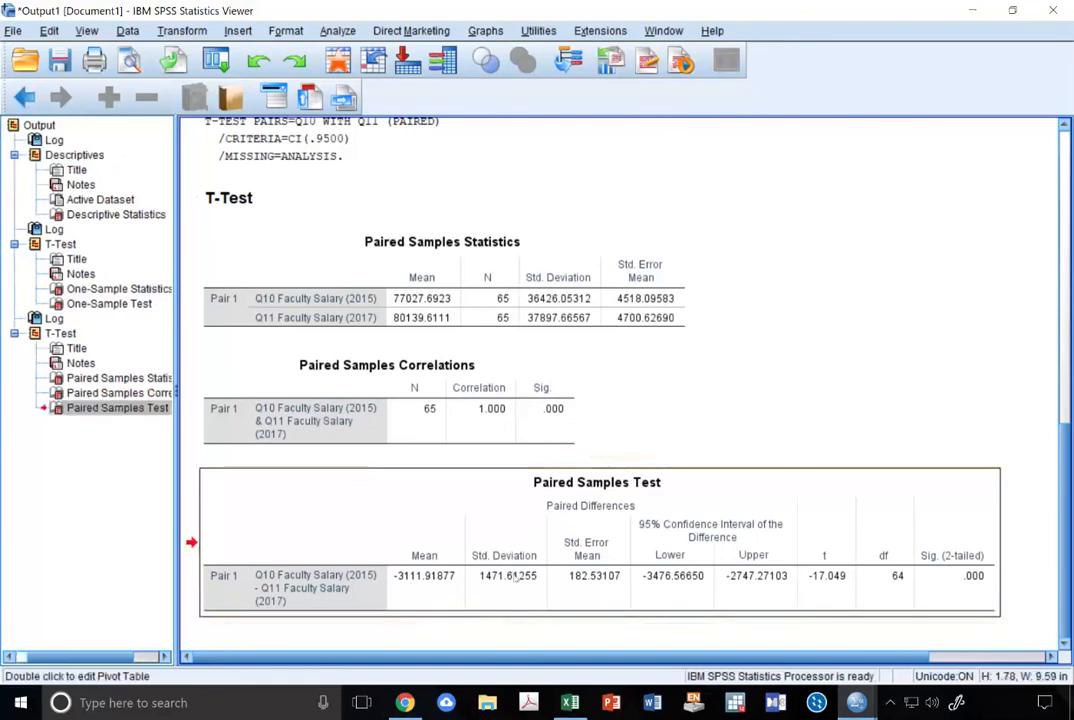
click(636, 255)
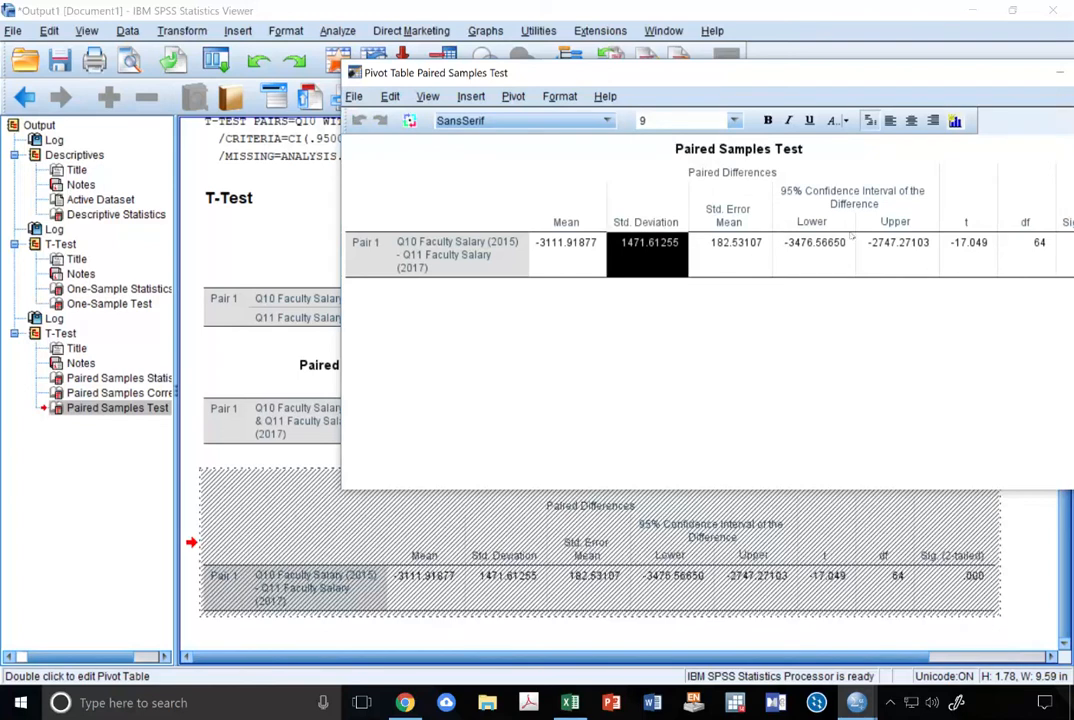
click(550, 260)
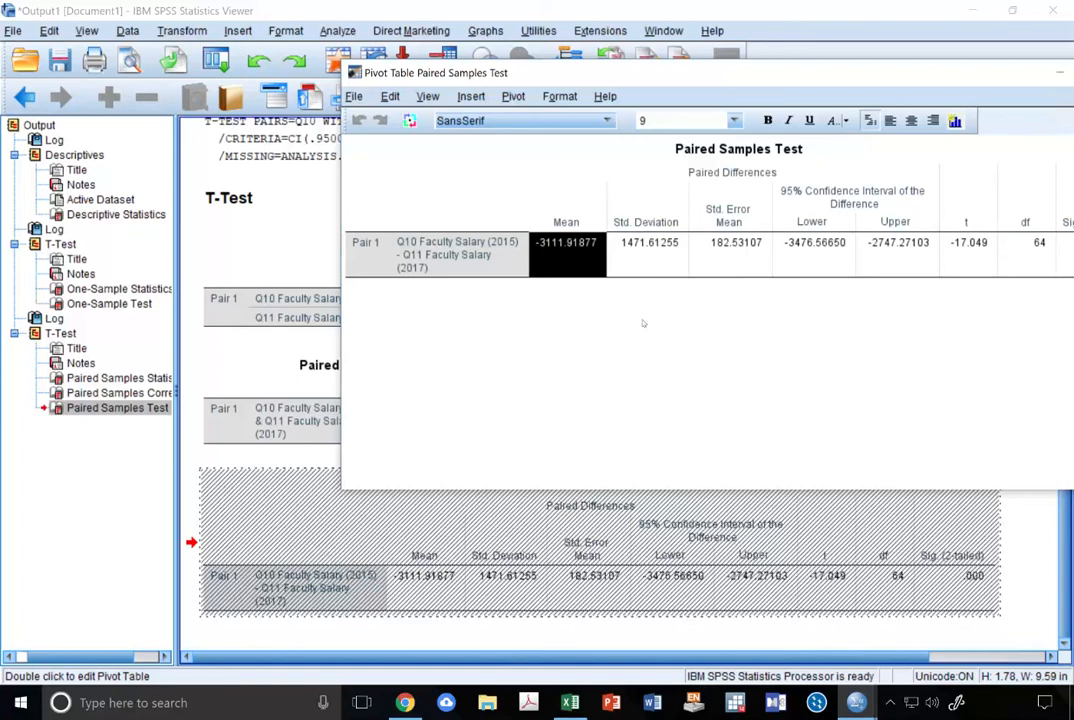
click(840, 255)
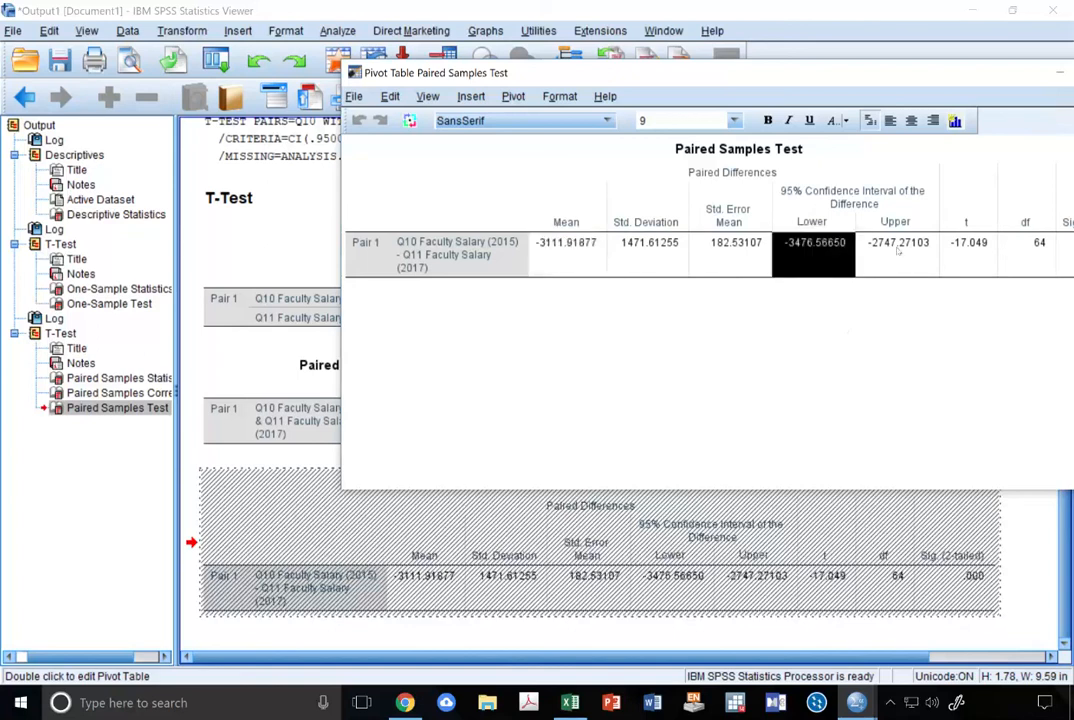
click(885, 255)
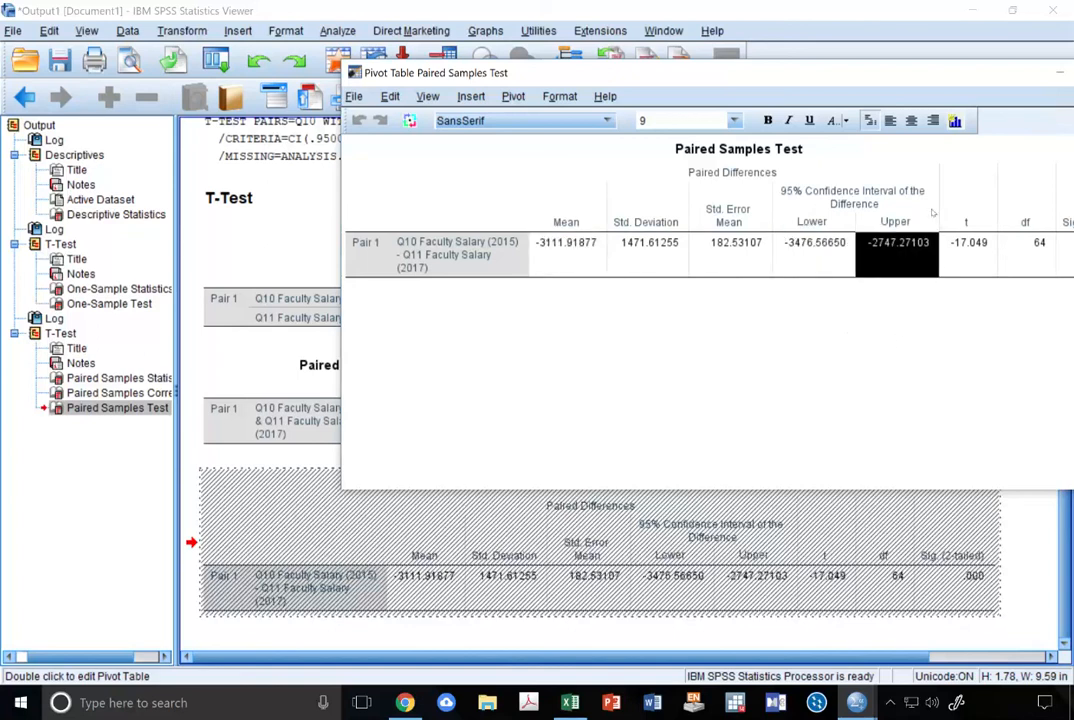
drag(790, 72, 527, 81)
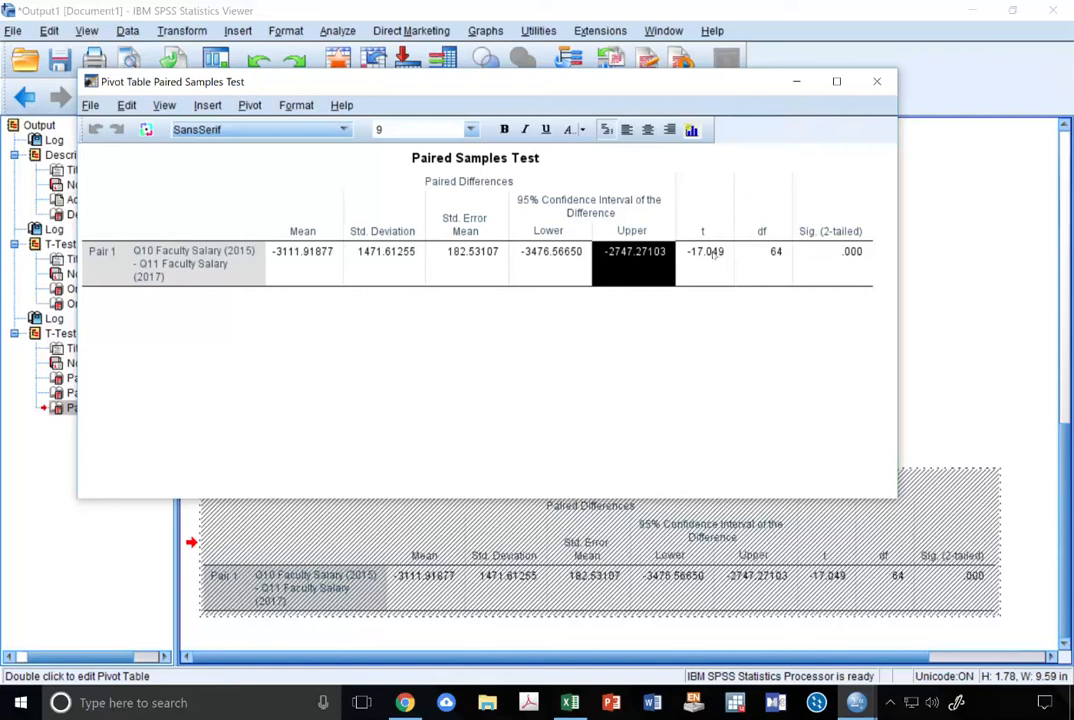
key(Right)
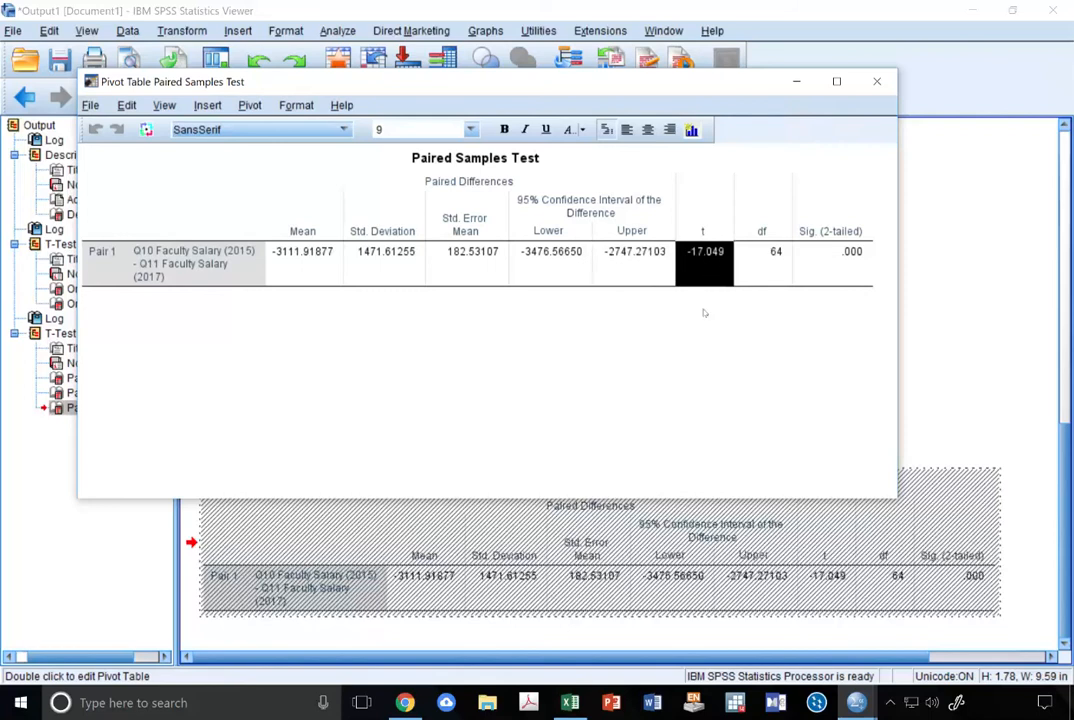
key(Right)
key(Right)
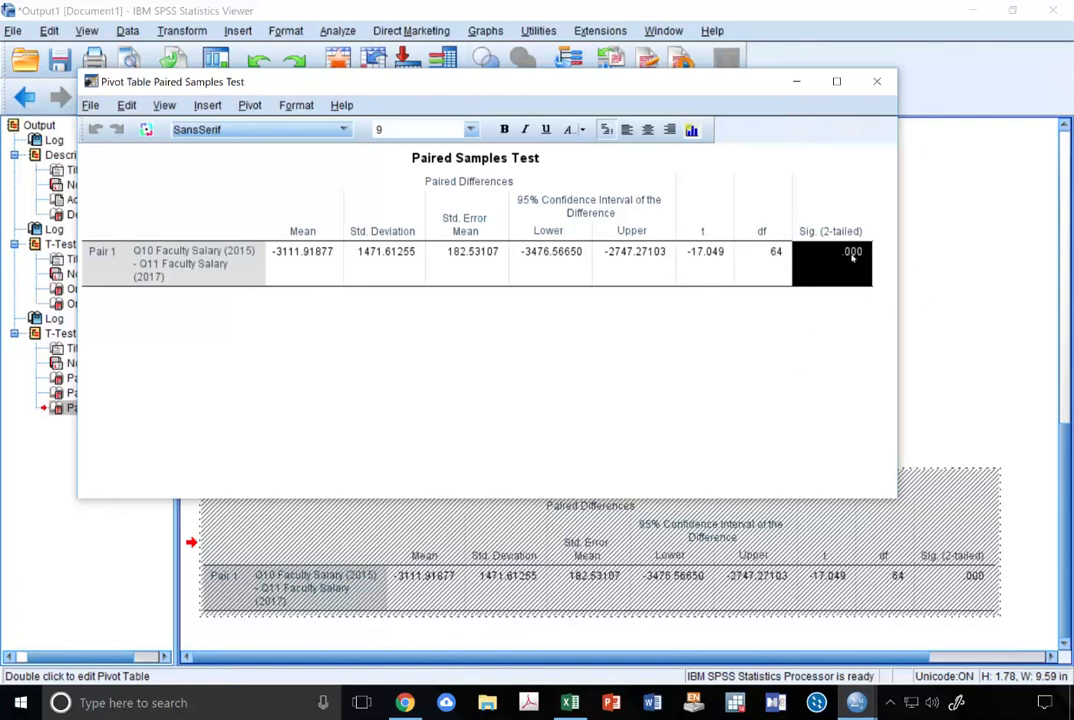
mouse_move(853, 256)
click(876, 81)
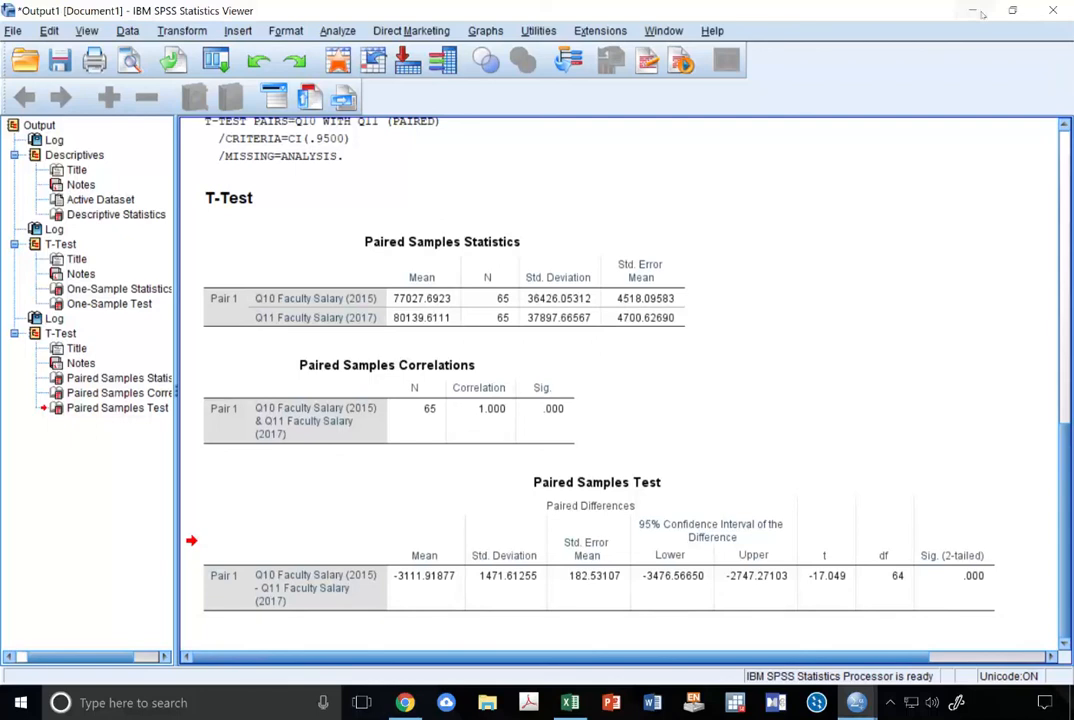
- Return to the syntax file and duplicate the divider, paired test comment and T-TEST PAIRS command starting at line 45
key(alt+Tab)
click(474, 464)
key(Return)
key(Return)
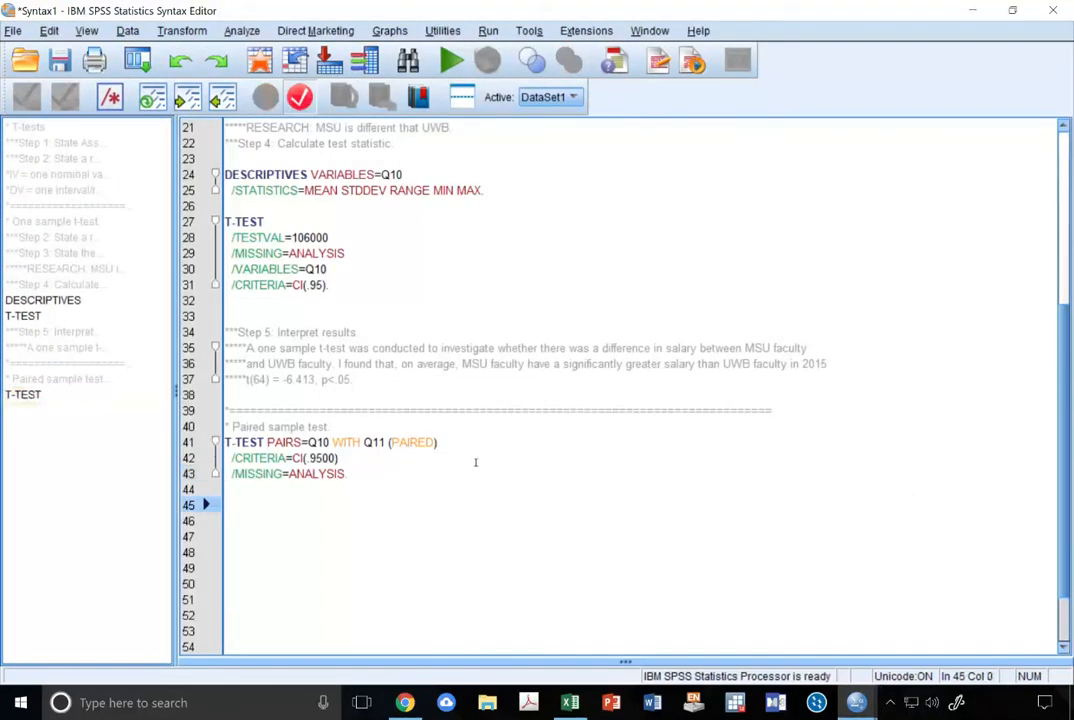
key(shift+Up)
key(shift+Up)
key(shift+Up)
key(shift+Up)
key(shift+Up)
key(shift+Up)
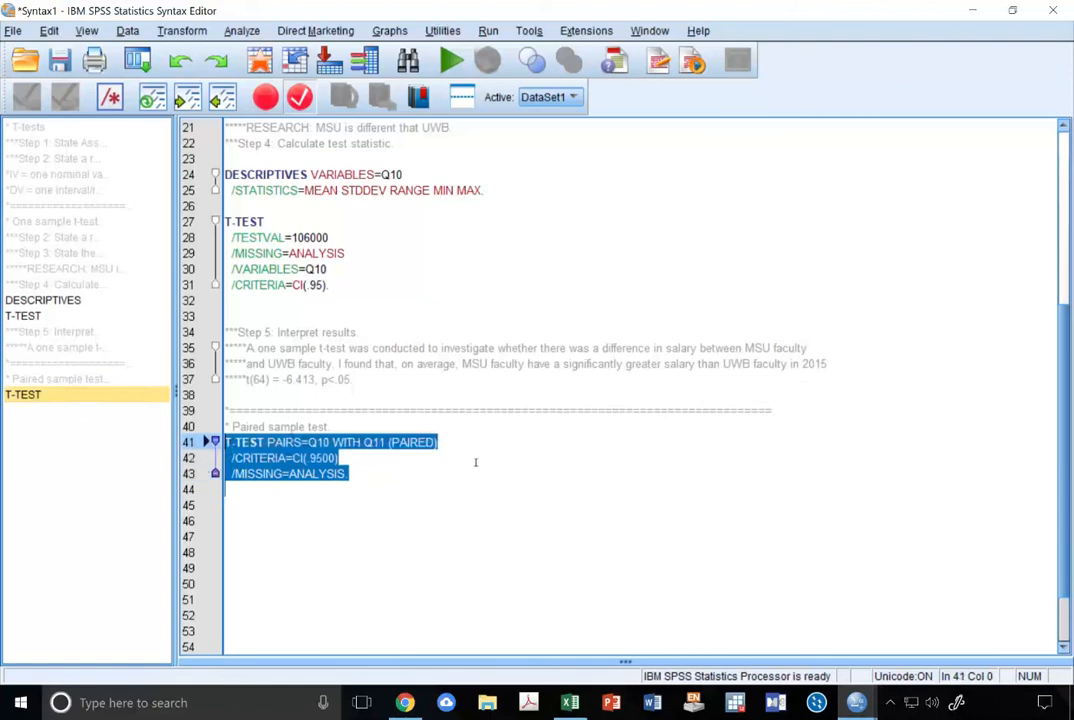
key(ctrl+c)
key(Down)
key(Down)
key(Down)
key(Down)
key(Down)
key(Down)
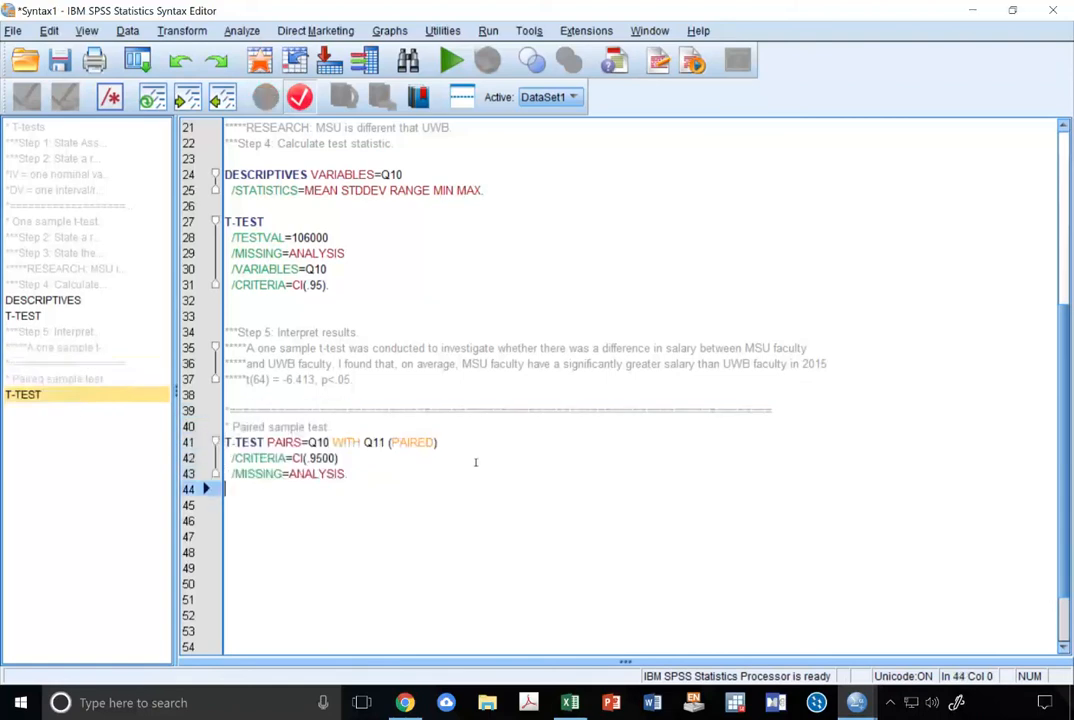
key(ctrl+v)
- Change the duplicated comment on line 46 to "* Independent samples test."
key(Up)
key(Up)
key(Up)
key(Up)
key(Up)
key(Right)
key(Right)
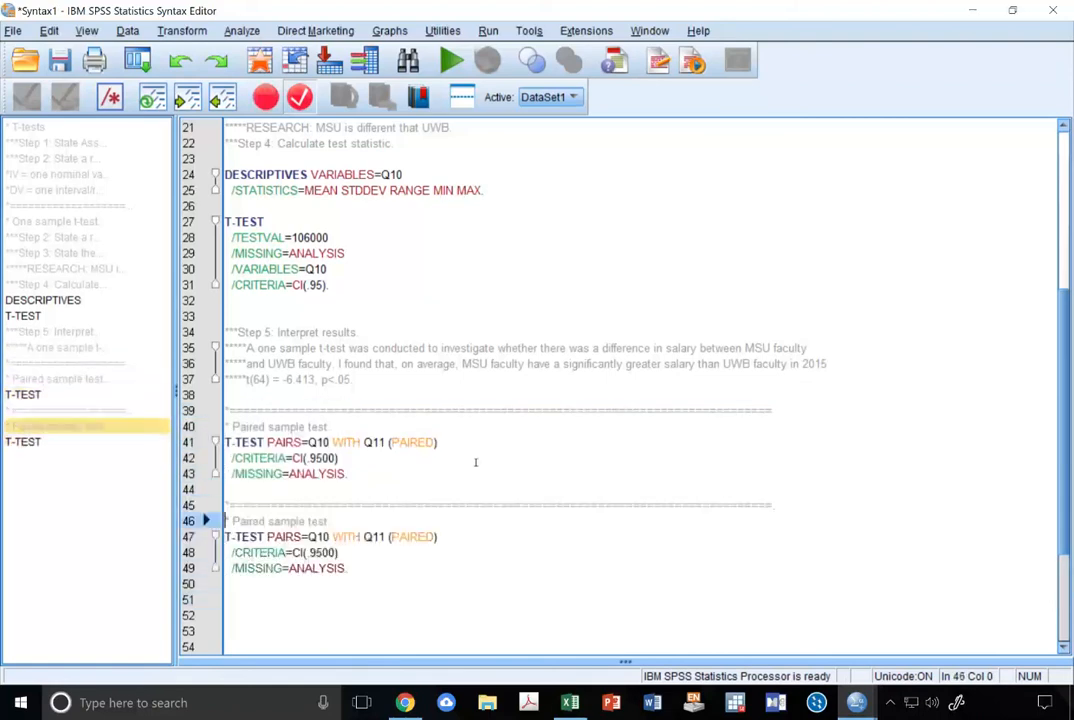
key(ctrl+shift+Right)
text(Independent)
key(Right)
key(Right)
key(Right)
key(Right)
key(Right)
key(Right)
text(s)
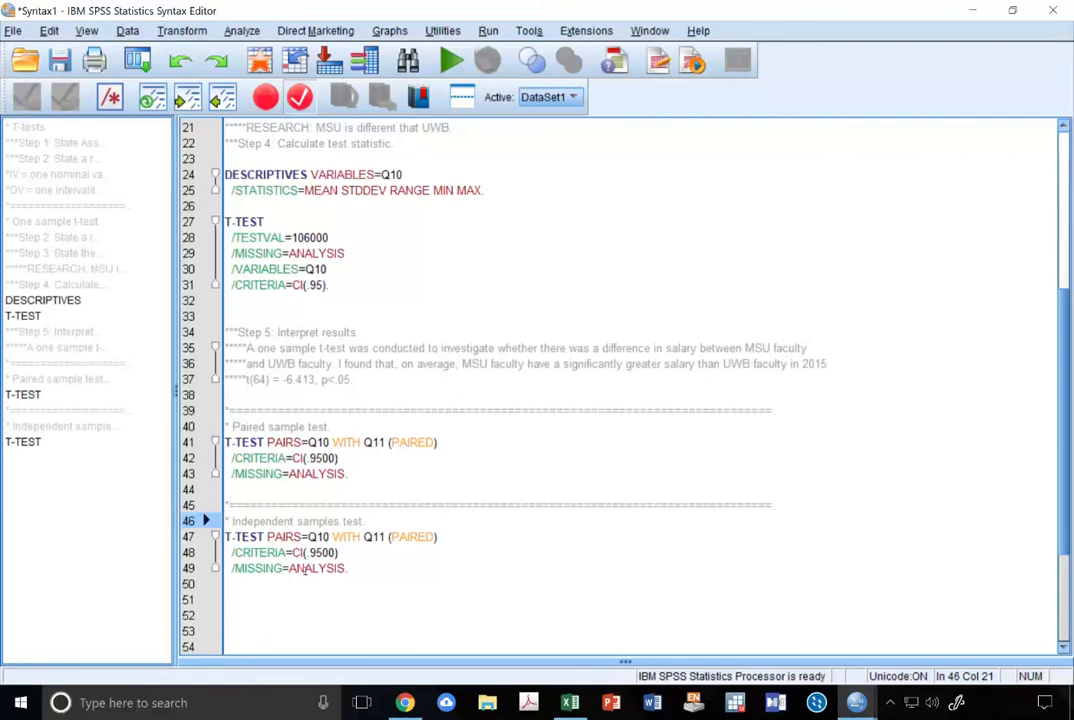
- Delete the duplicated T-TEST PAIRS command below the independent samples comment, leaving line 47 empty
click(352, 572)
drag(352, 570, 224, 537)
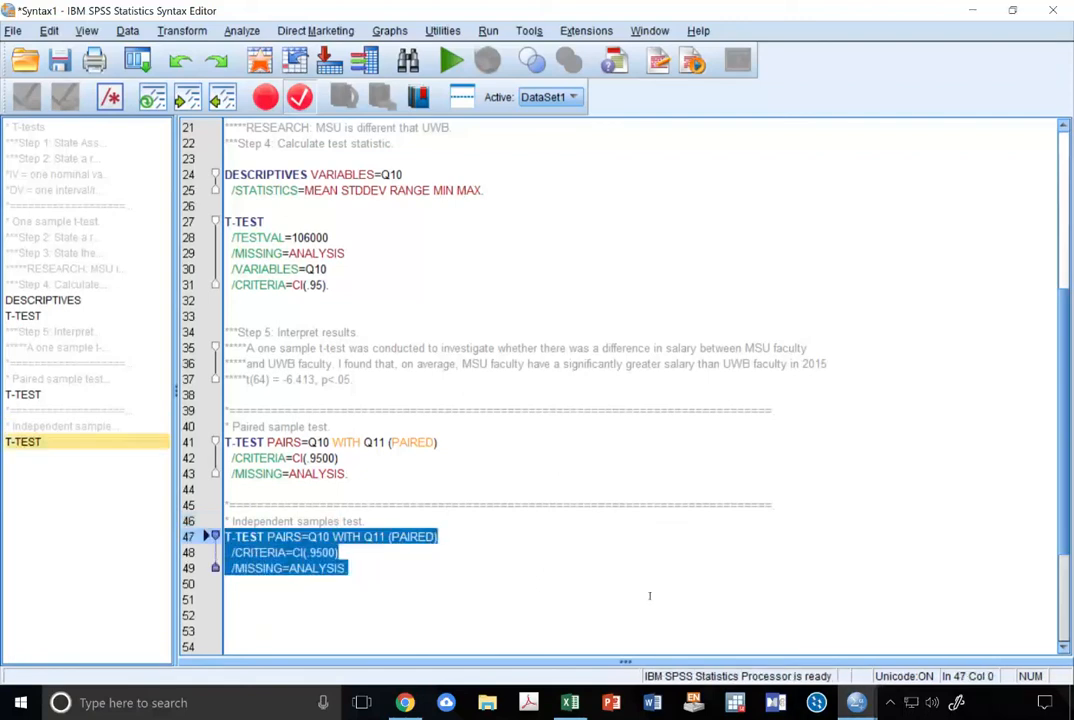
key(Delete)
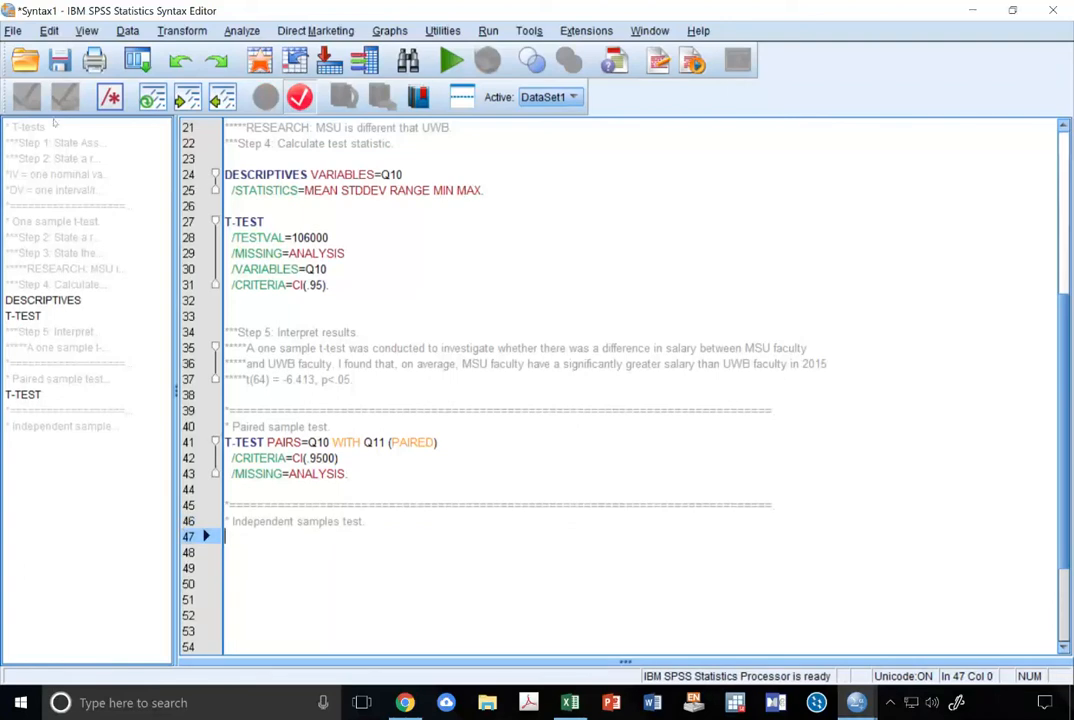
- Start an Independent-Samples T Test, widen its dialog to read the variable labels, and assign chili pepper NUMERIC [Q9_N] as the grouping variable
click(241, 31)
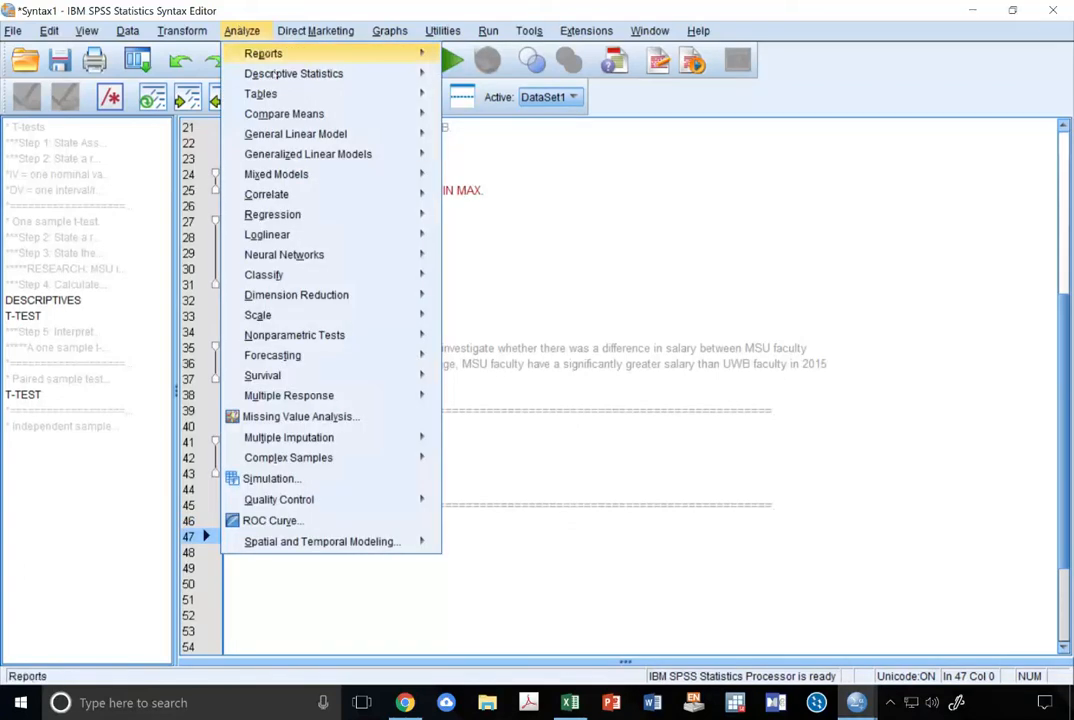
mouse_move(310, 114)
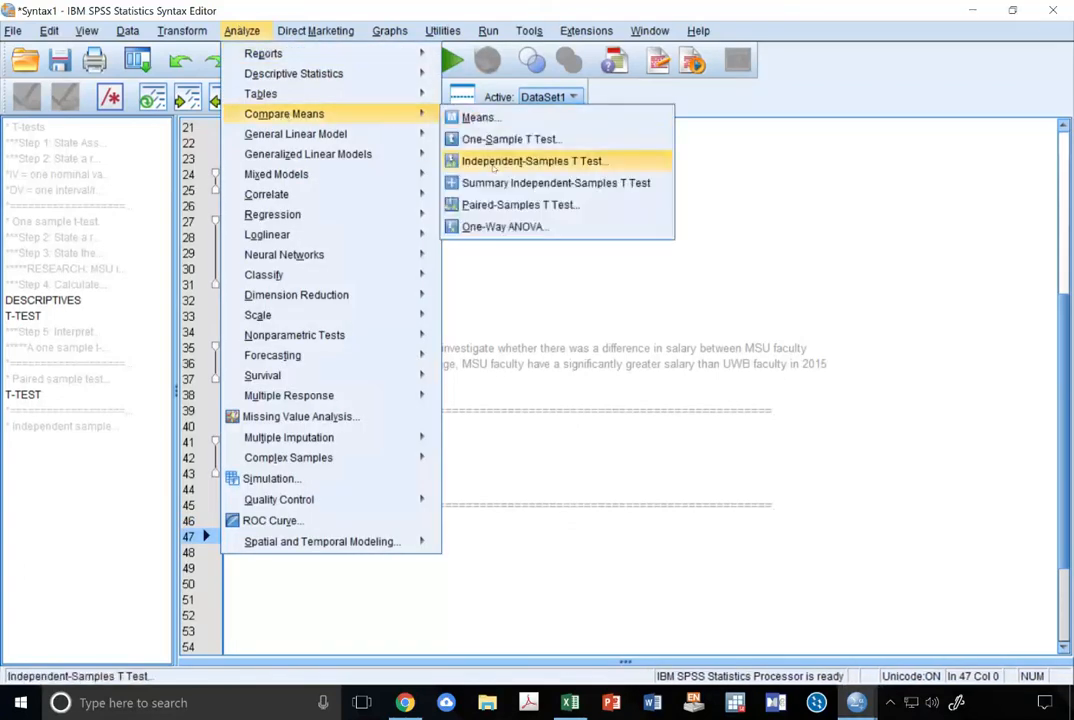
click(539, 163)
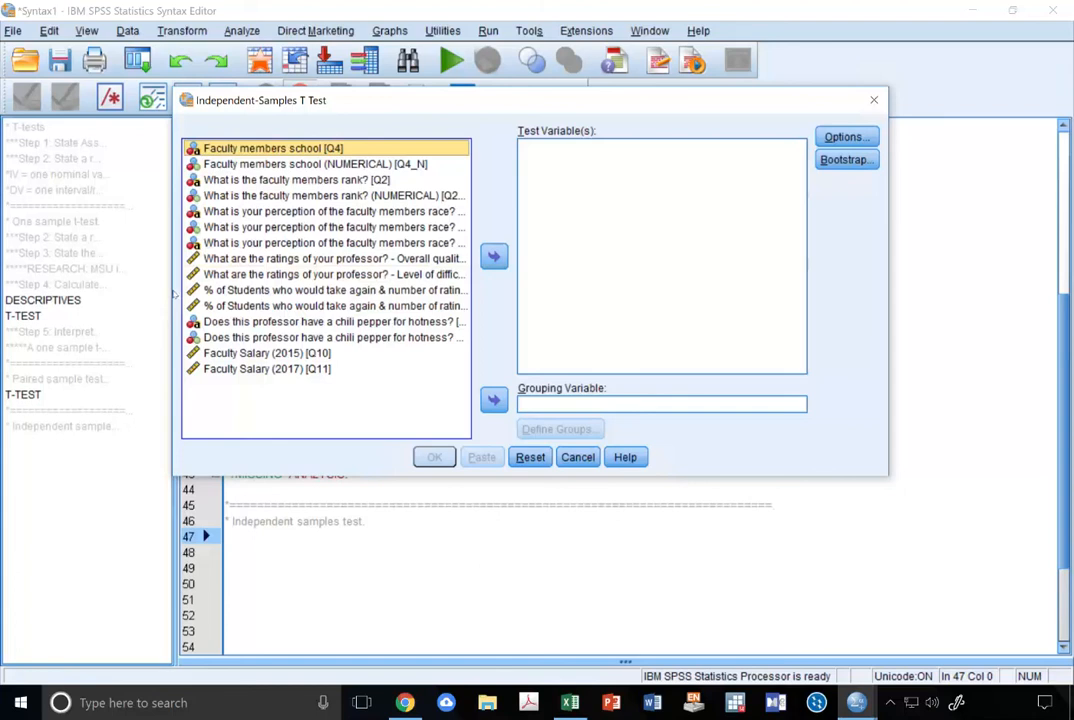
drag(177, 292, 87, 250)
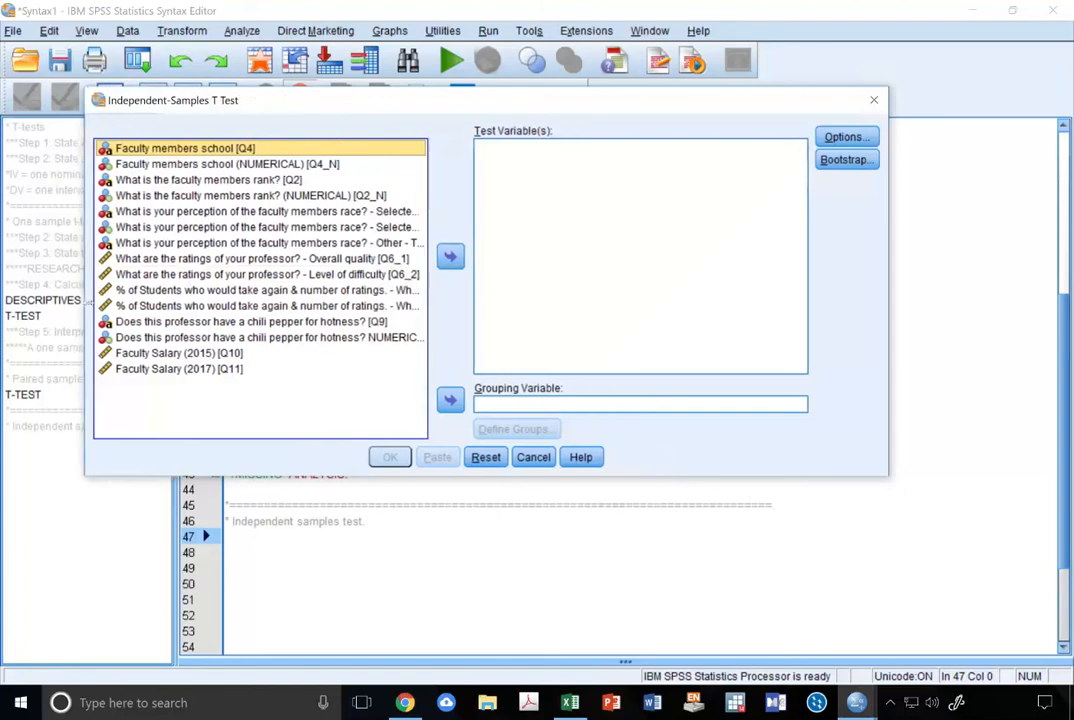
click(348, 341)
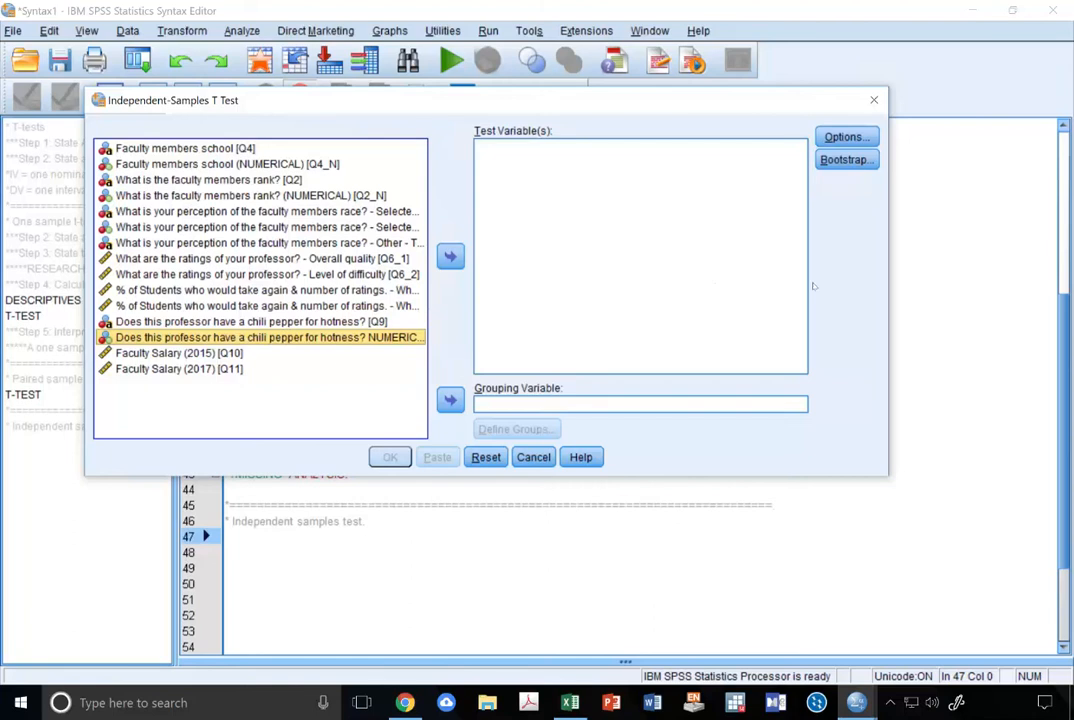
drag(887, 280, 1052, 276)
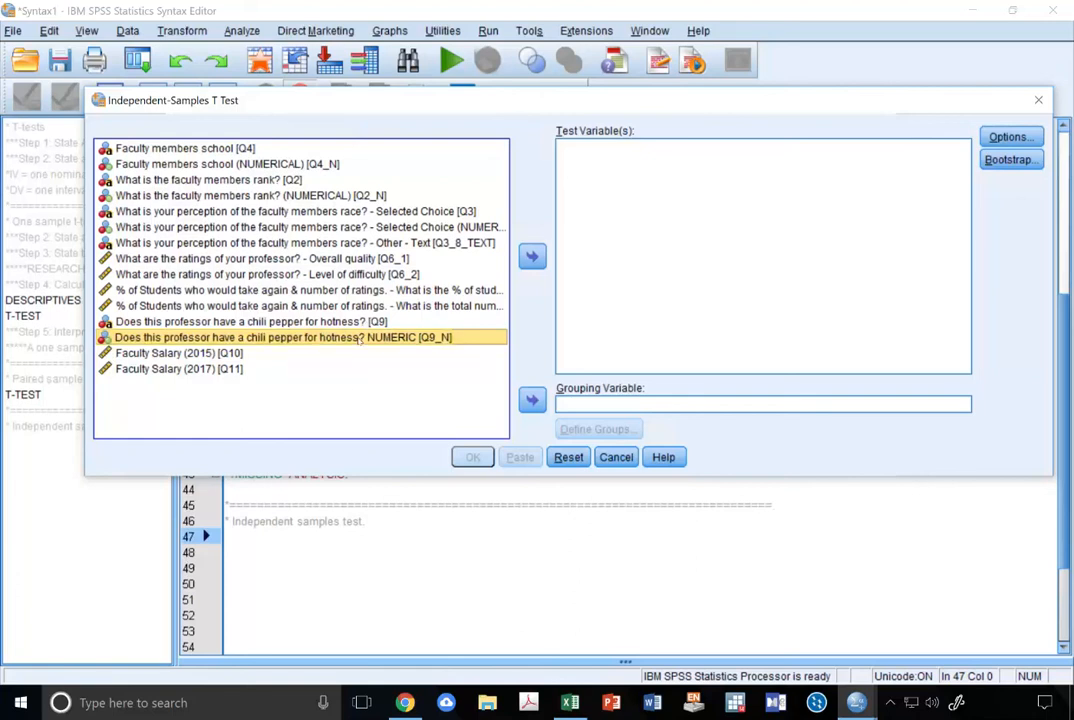
drag(340, 340, 620, 405)
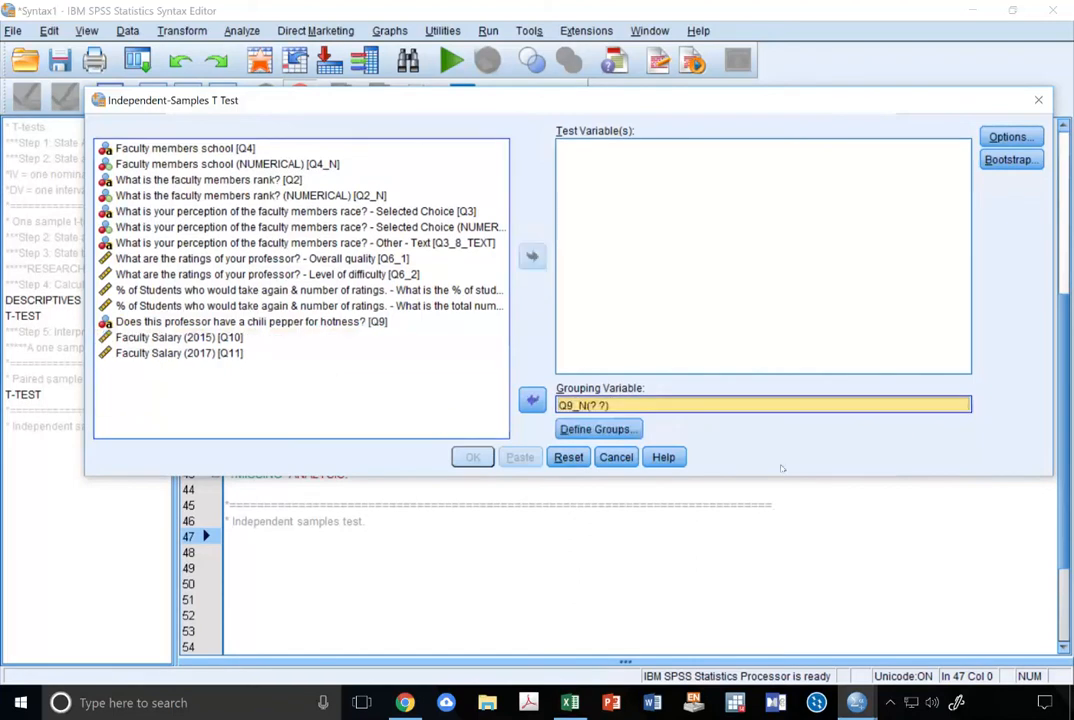
- Define the grouping variable's two groups with the specified values 1 and 2
click(595, 429)
click(512, 278)
text(1)
click(505, 300)
text(2)
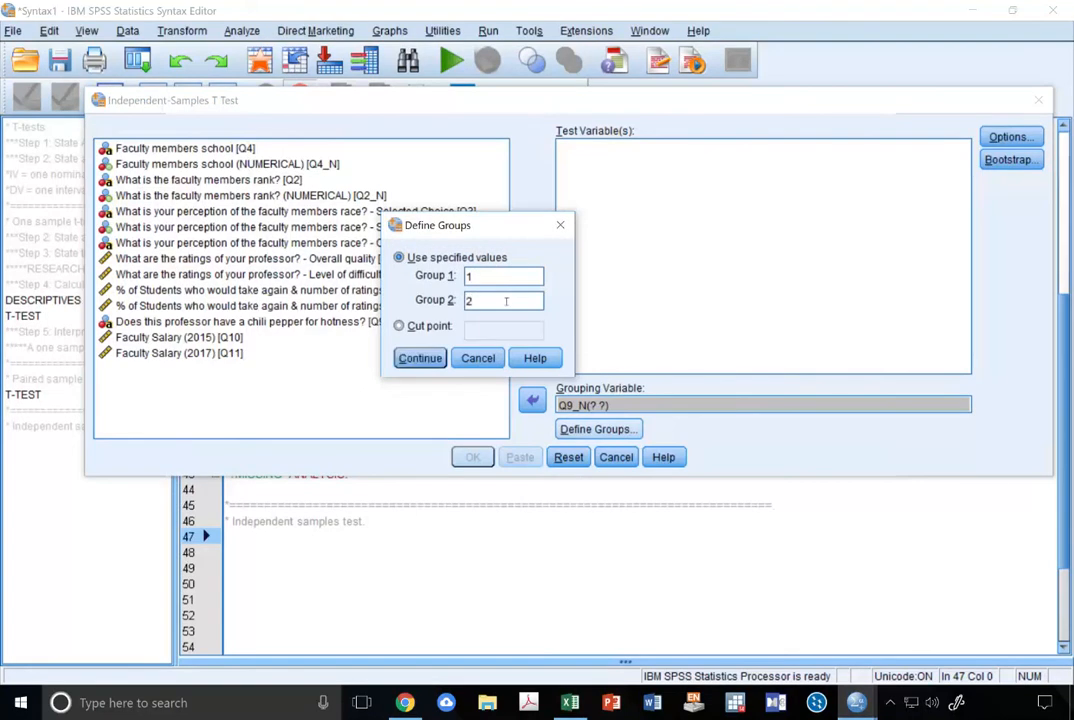
click(420, 358)
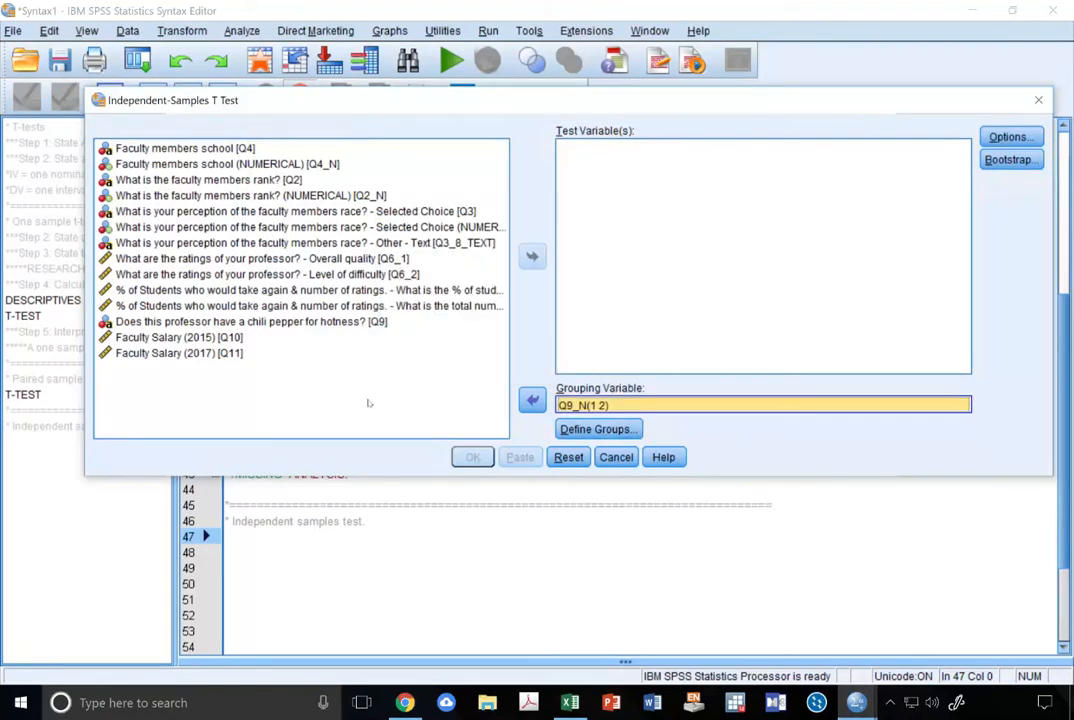
- Add the professor rating for Overall quality [Q6_1] as the test variable
click(230, 274)
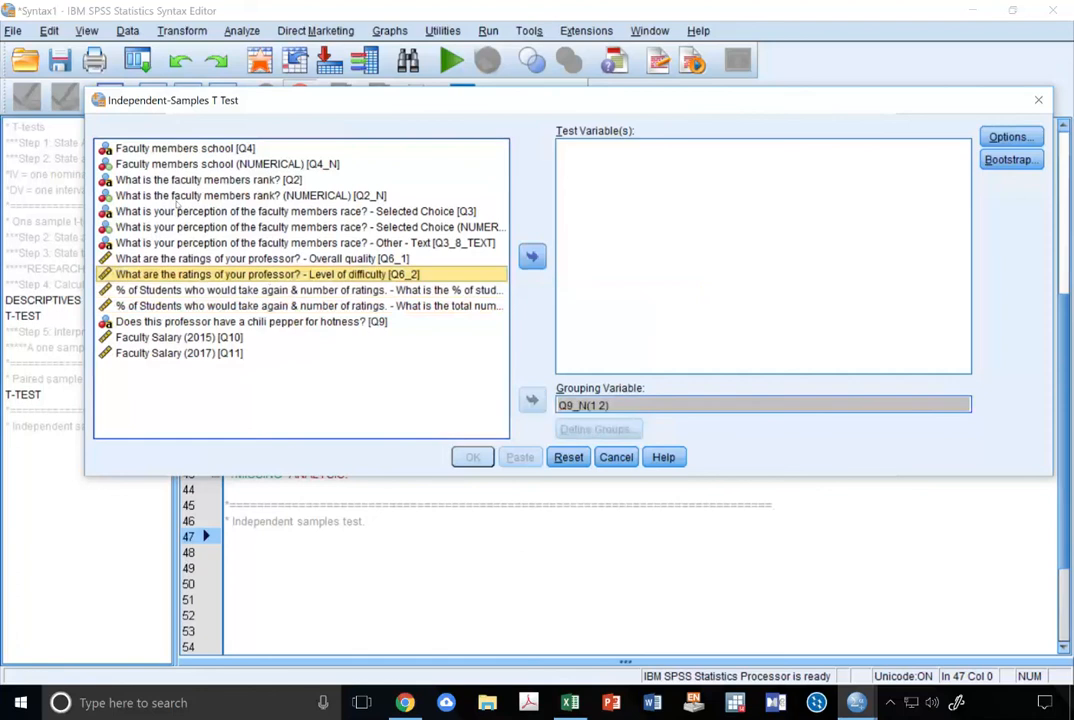
key(Up)
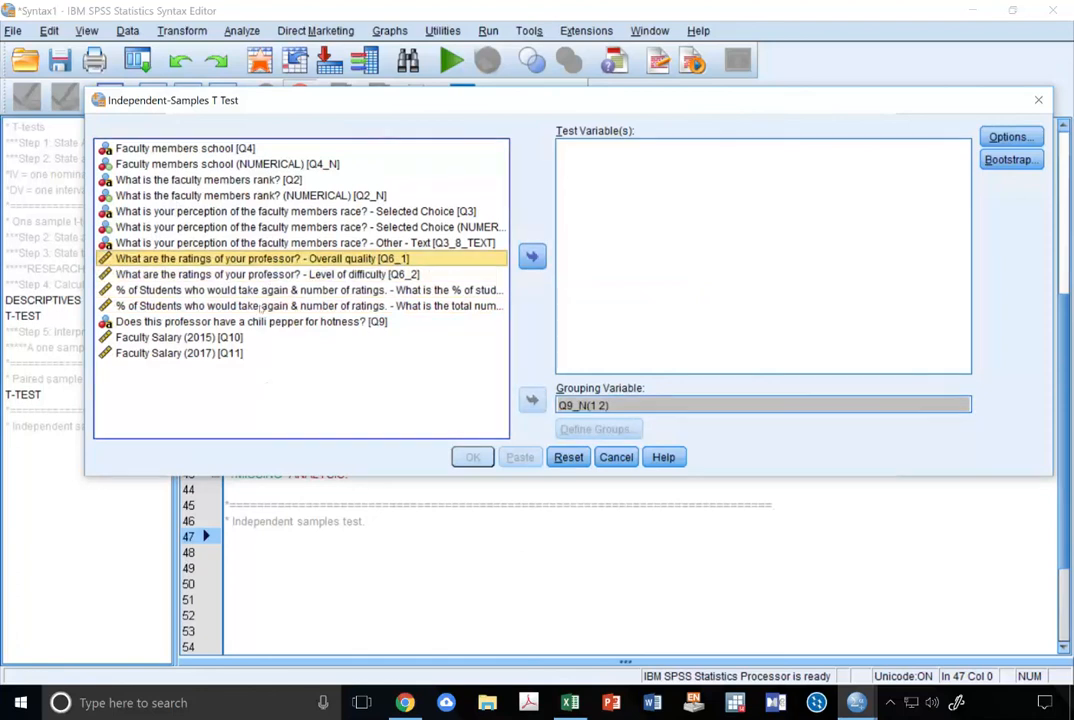
click(530, 256)
click(660, 407)
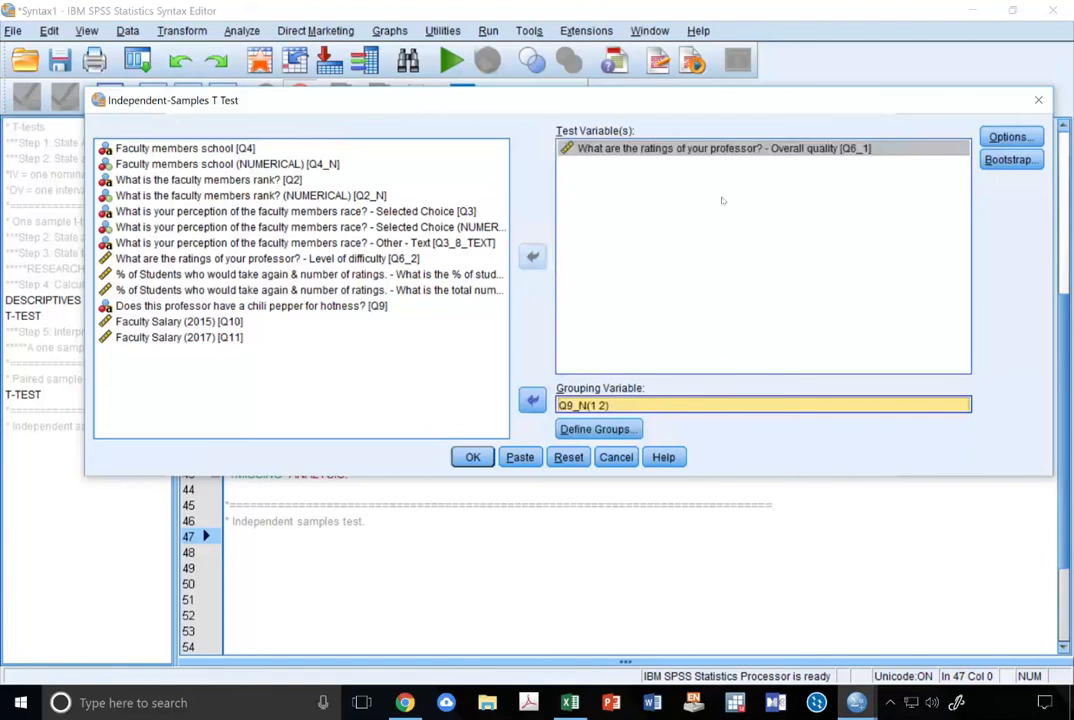
click(758, 262)
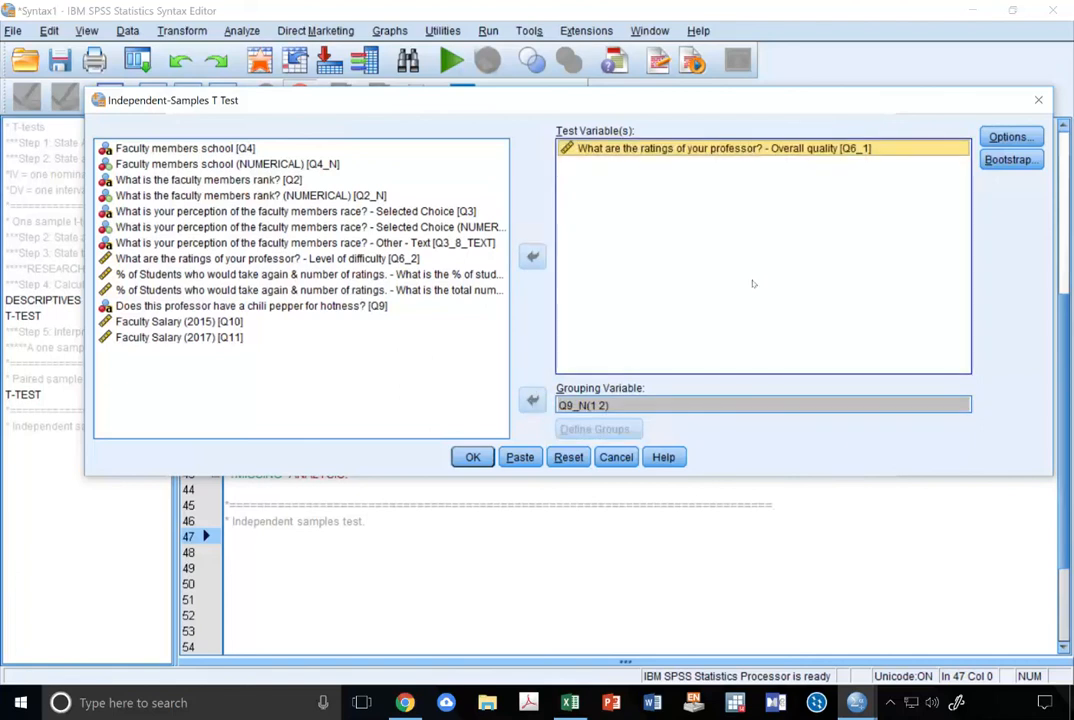
- Check the test options, keeping the 95% confidence interval, and paste the independent-samples test command into the syntax file
click(1010, 136)
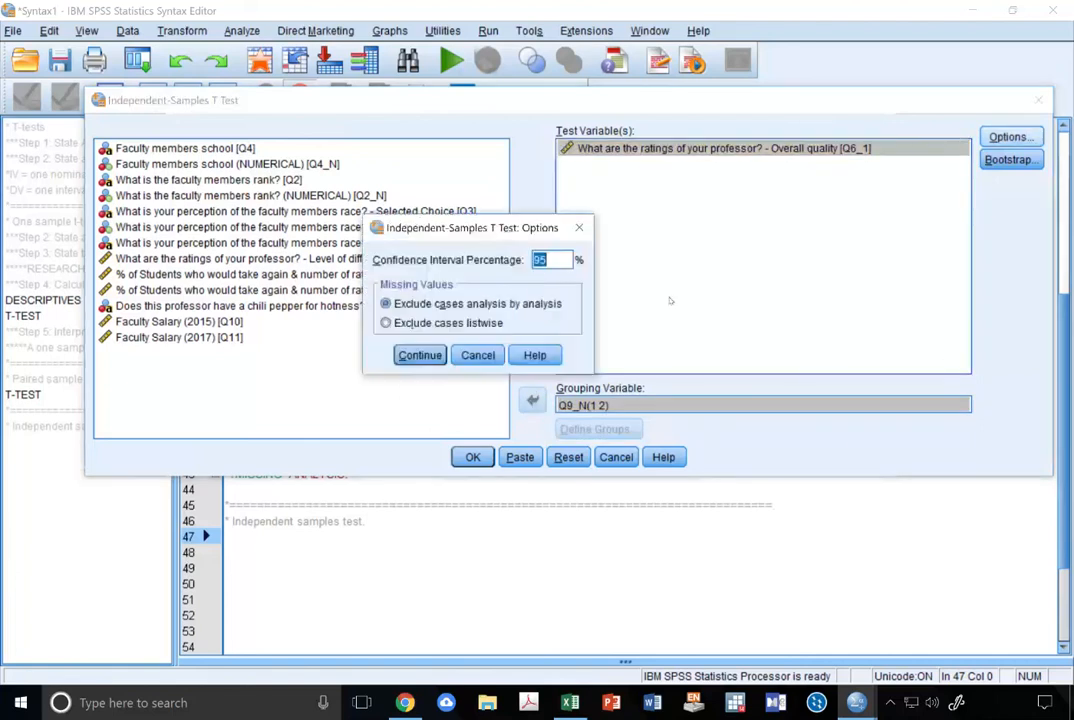
click(544, 262)
click(420, 355)
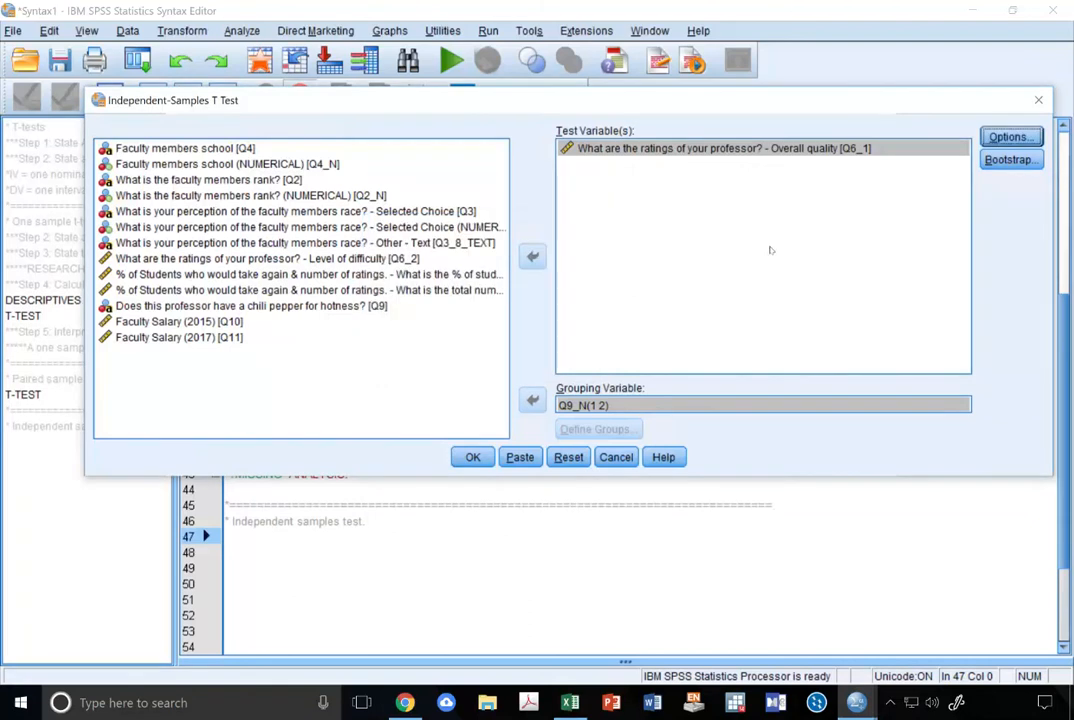
click(520, 457)
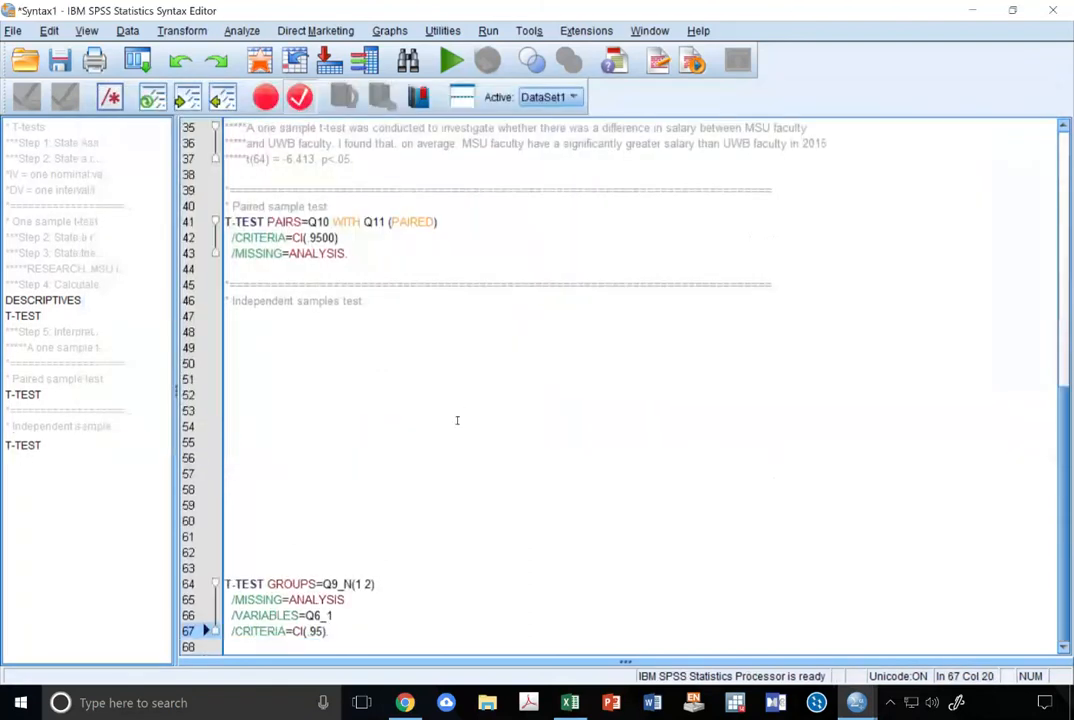
- Move the pasted T-TEST GROUPS command from line 64 up to line 47, directly below the independent samples comment
drag(332, 631, 224, 584)
key(ctrl+c)
key(Delete)
click(290, 368)
key(ctrl+v)
- Examine the T-TEST GROUPS command's grouping variable and group codes, its missing-values setting and its VARIABLES subcommand
key(Up)
key(Up)
key(Up)
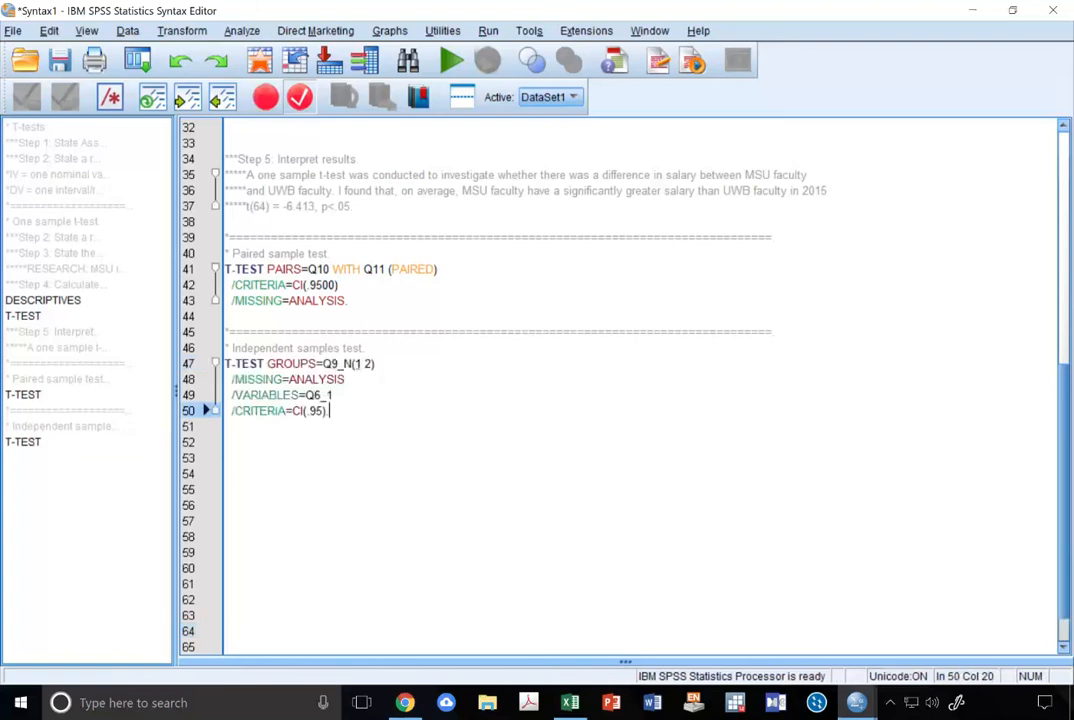
key(Left)
key(ctrl+shift+Left)
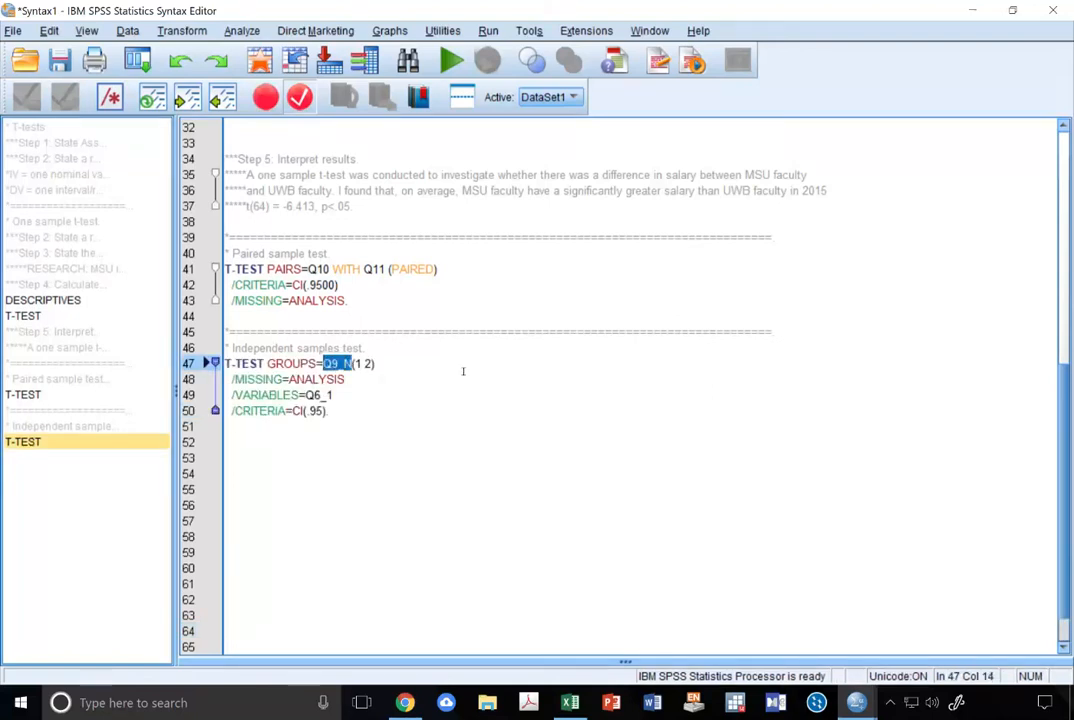
key(Right)
key(Right)
key(Right)
key(Right)
key(Right)
key(Right)
key(Right)
key(Right)
key(Down)
key(Down)
key(Home)
key(Up)
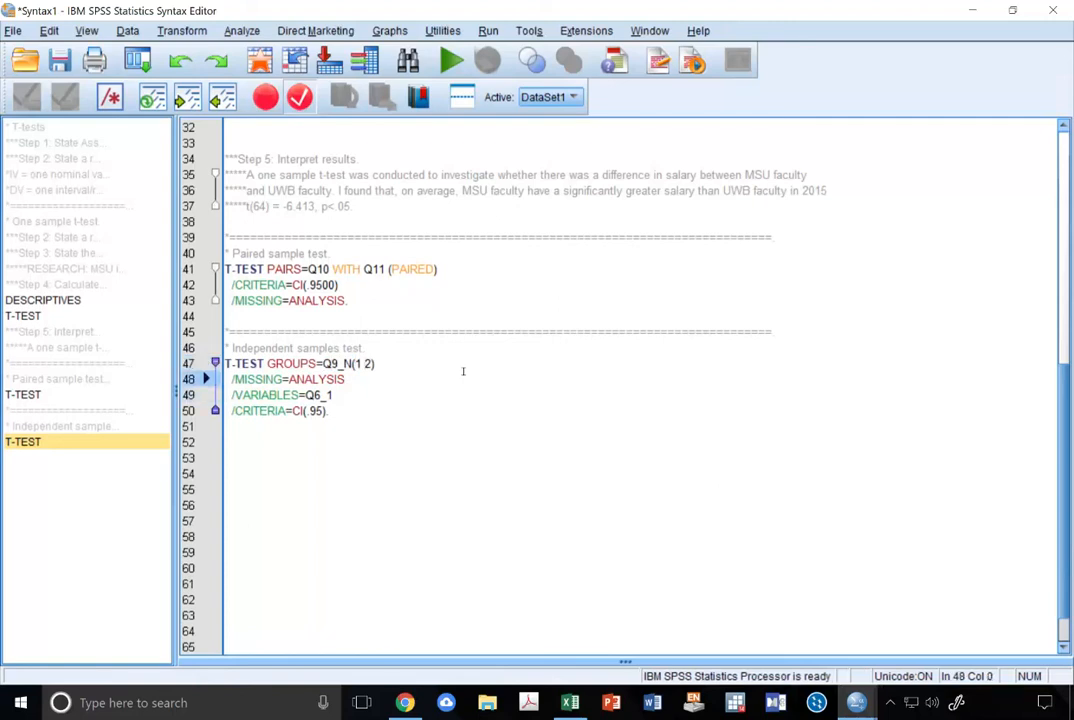
key(Down)
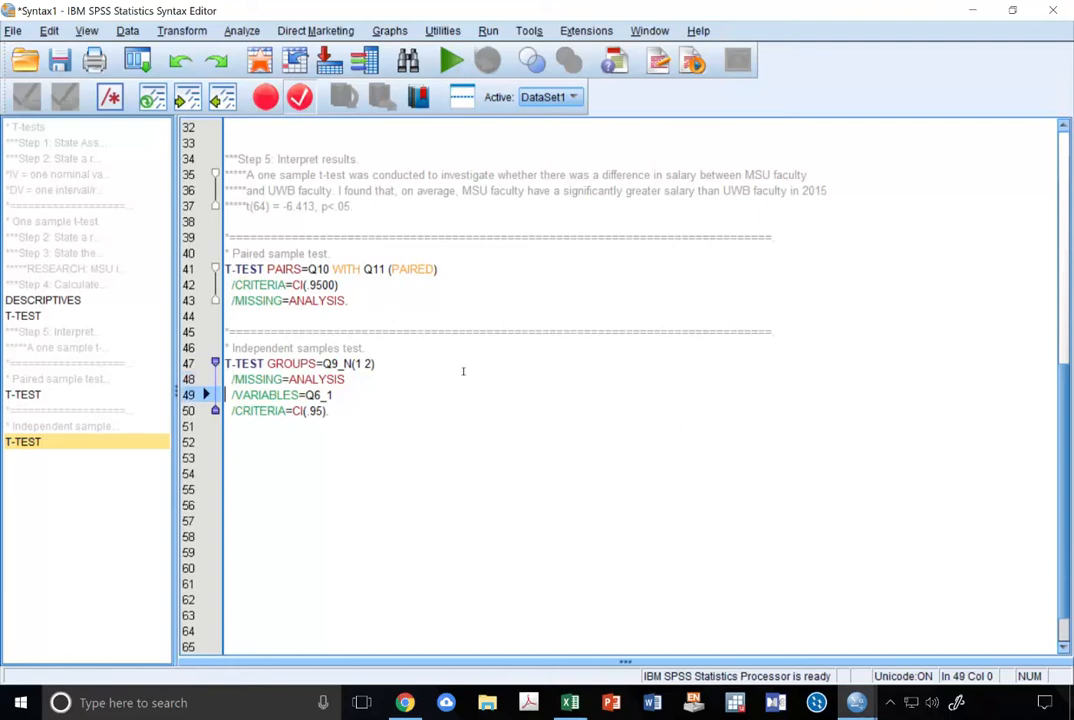
key(shift+Down)
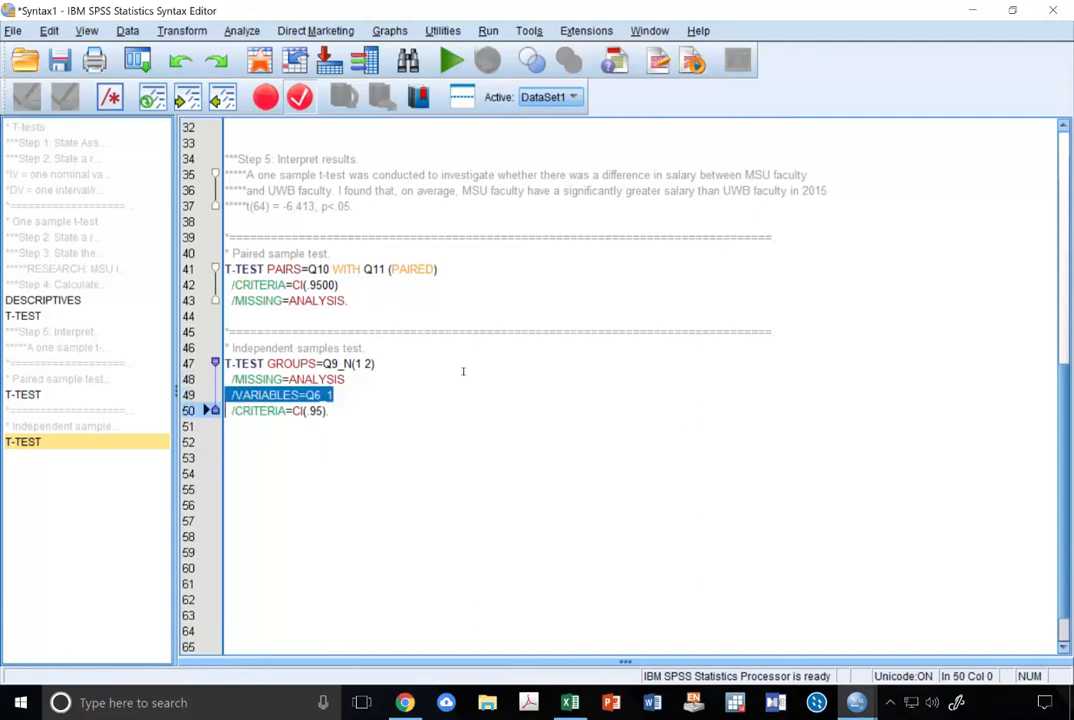
key(Down)
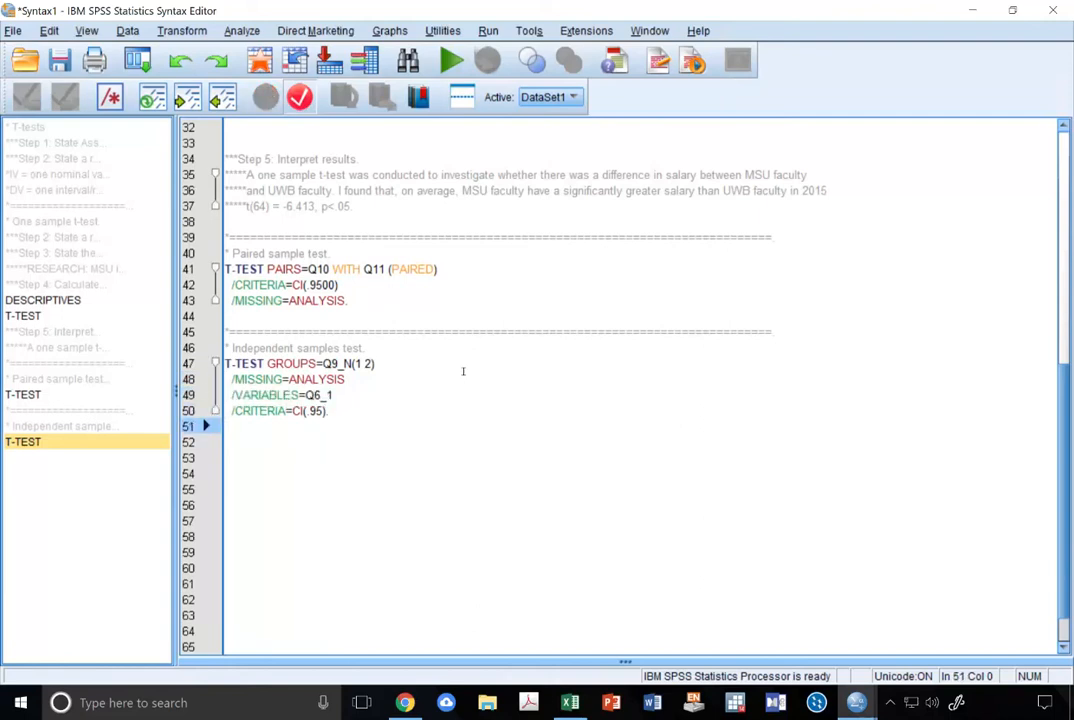
- Run only the T-TEST GROUPS command on lines 47 to 50
key(shift+Up)
key(shift+Up)
key(shift+Up)
key(shift+Up)
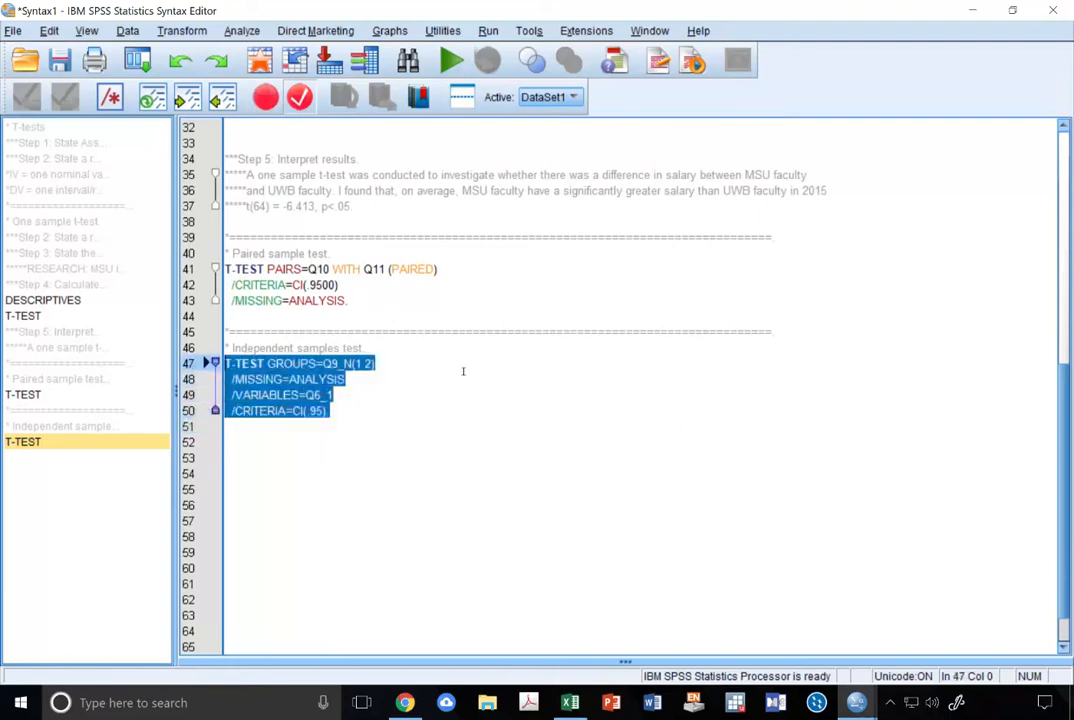
click(452, 61)
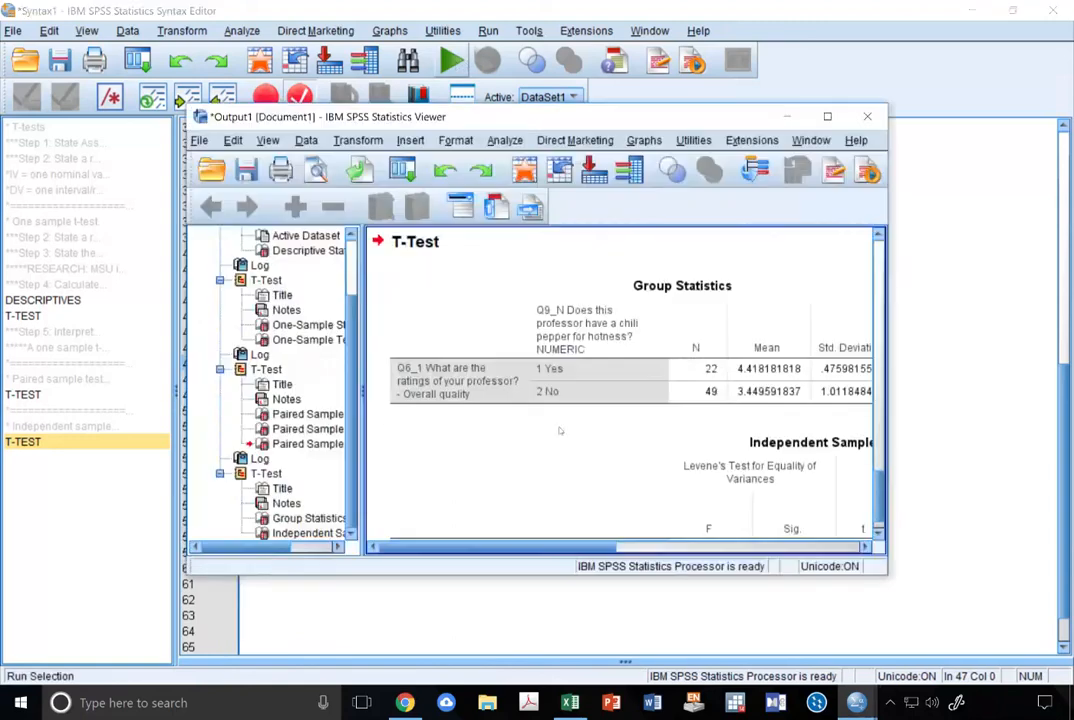
- Maximize the output window and examine the Group Statistics and Independent Samples Test tables
click(827, 116)
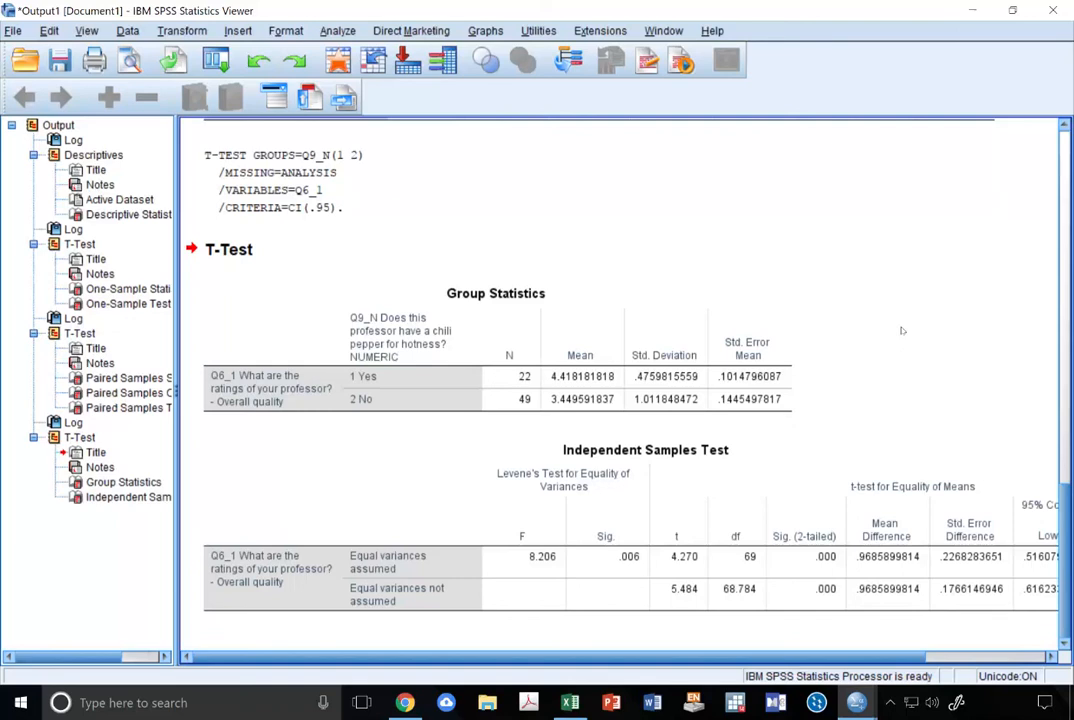
click(620, 300)
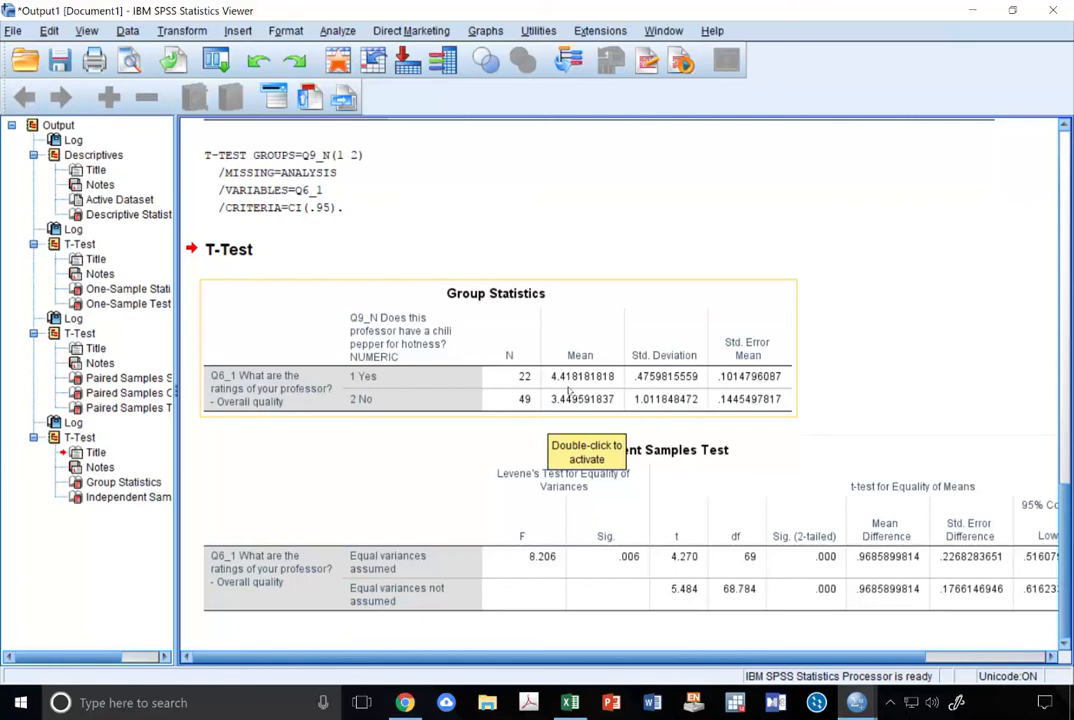
click(730, 272)
click(660, 518)
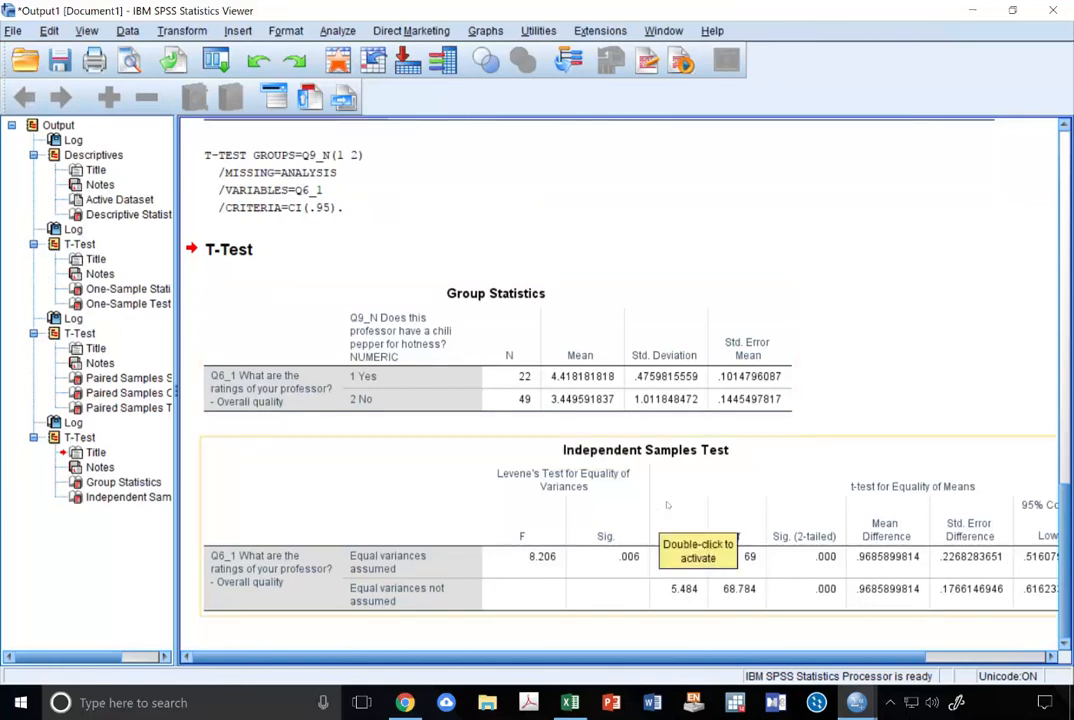
click(595, 628)
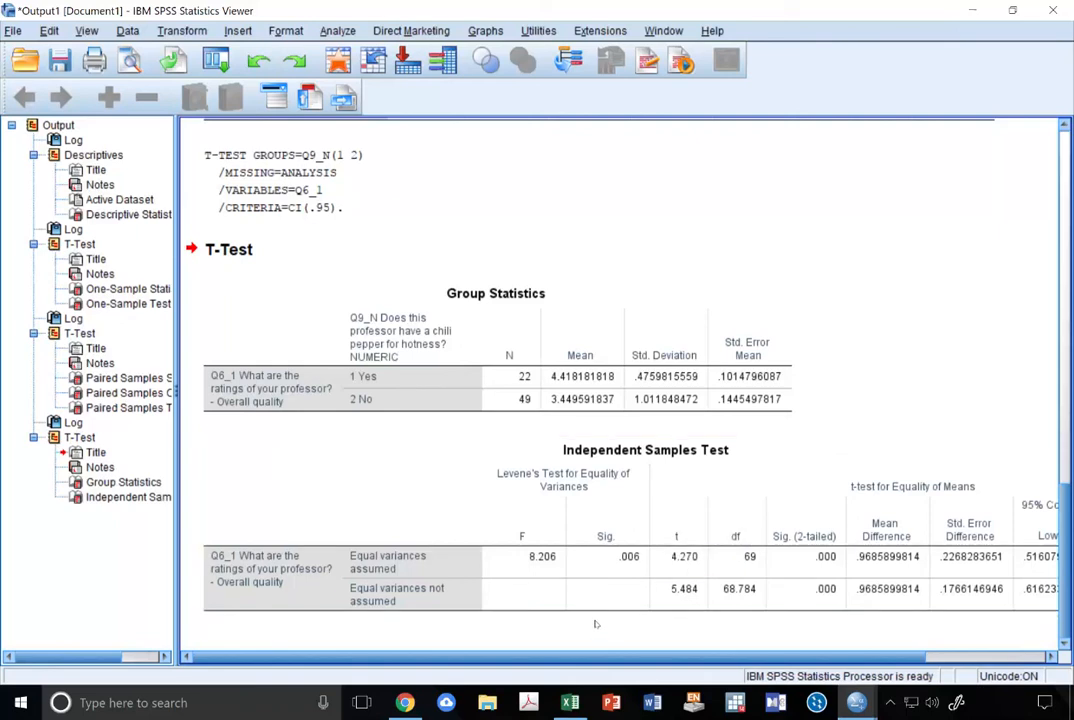
click(594, 600)
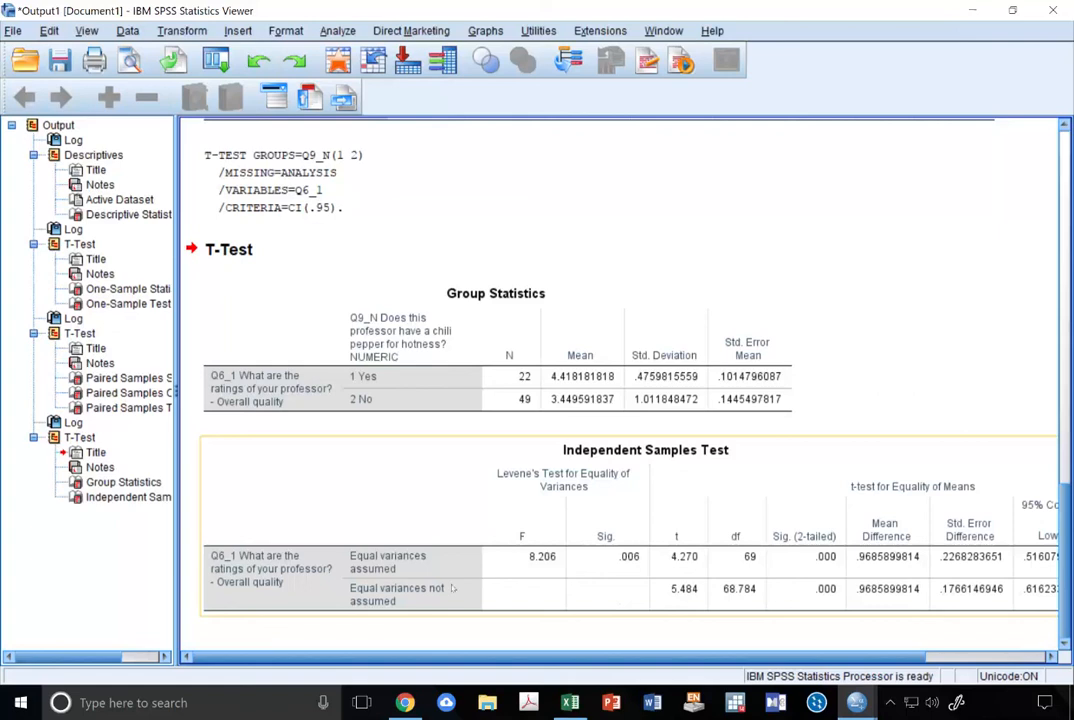
- Open the Independent Samples Test table, examine Levene's F and Sig. and compare both equal-variances rows, and close the table
double_click(481, 590)
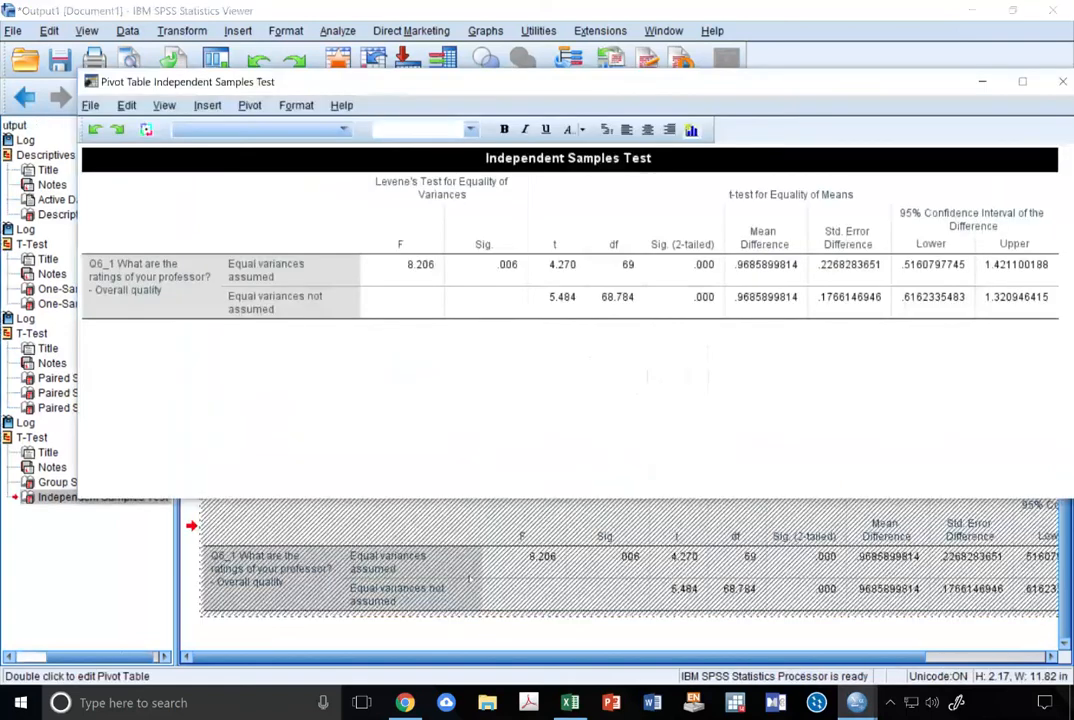
drag(326, 272, 1020, 268)
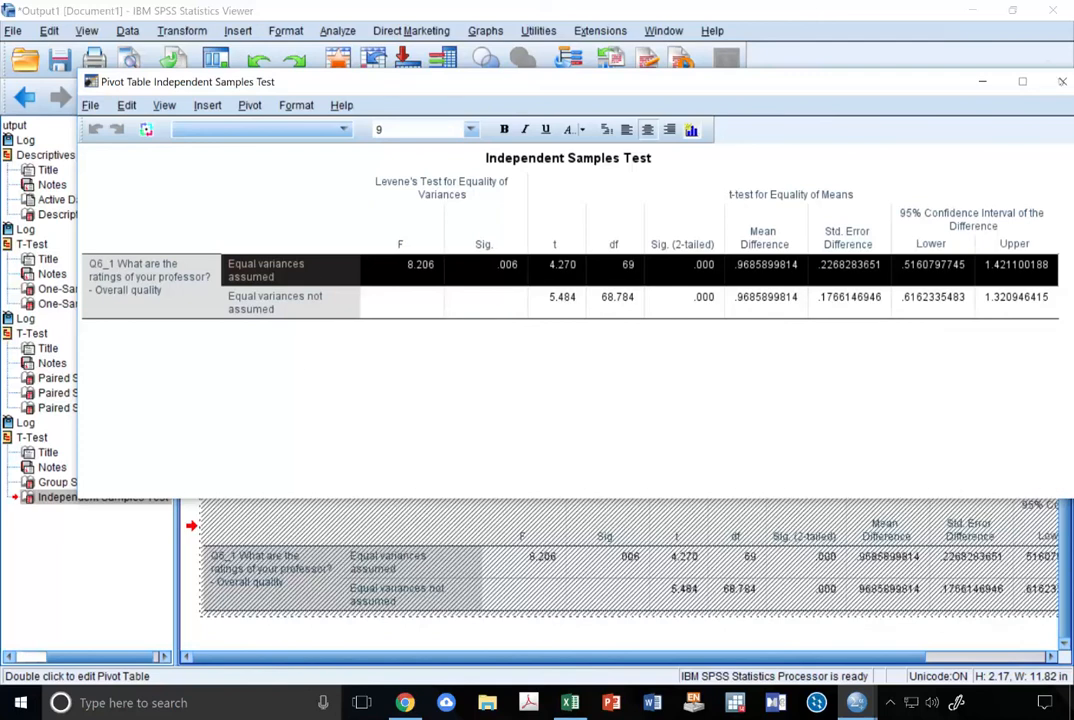
click(415, 264)
click(490, 265)
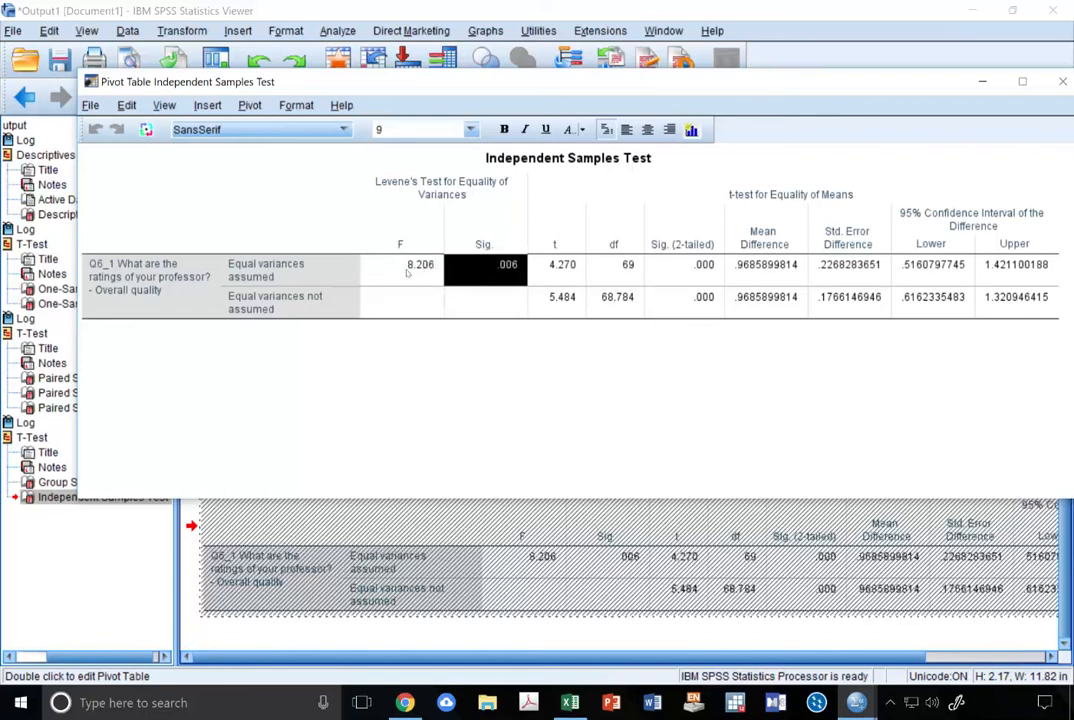
drag(408, 268, 403, 224)
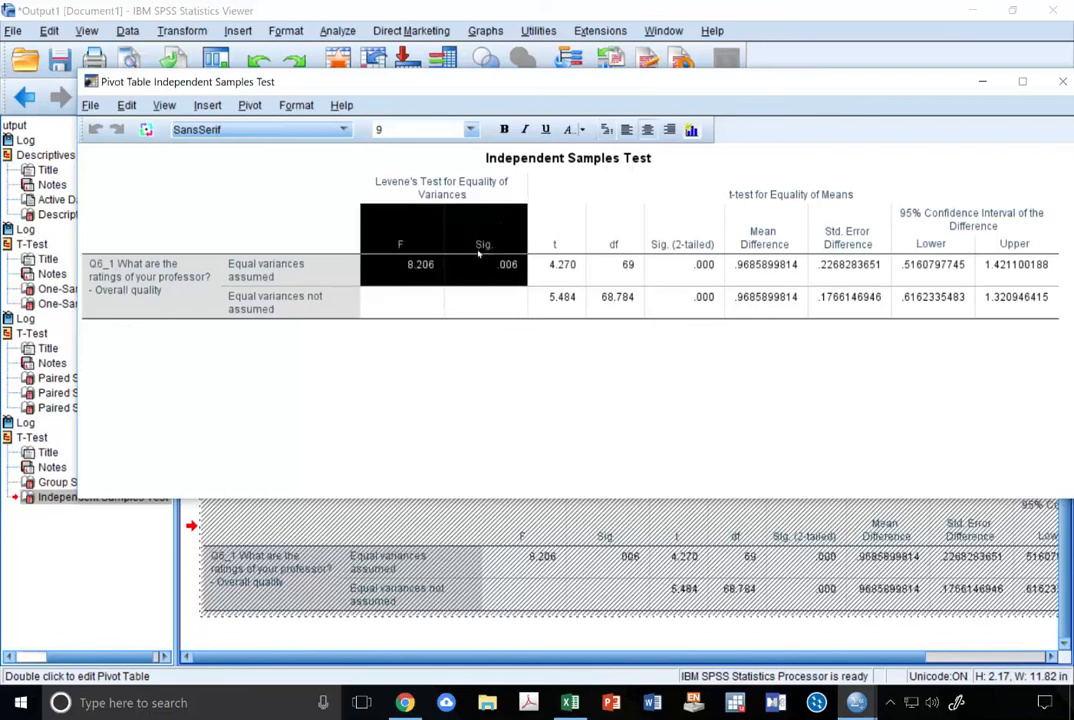
click(318, 268)
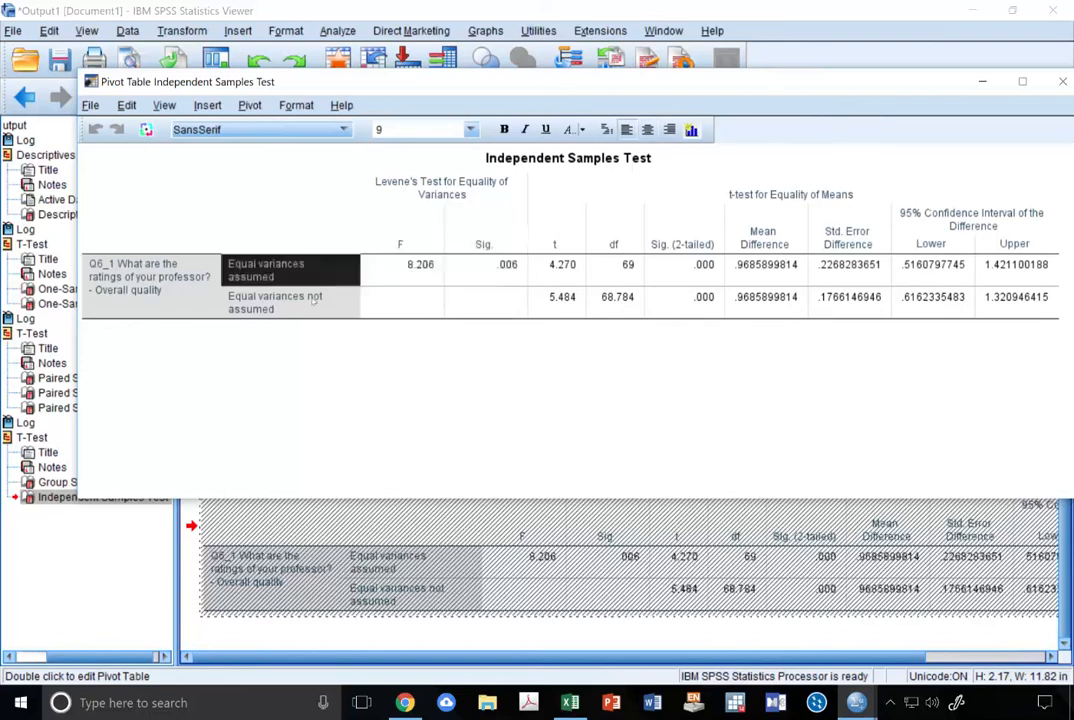
click(313, 302)
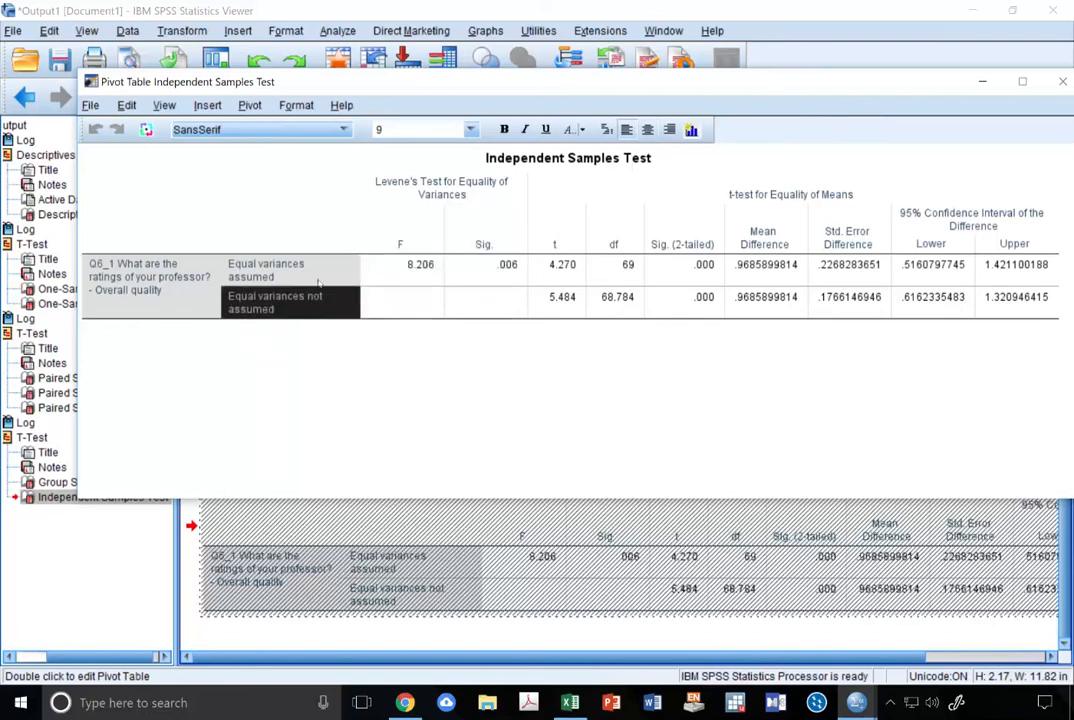
click(284, 272)
ctrl+alt+click(284, 272)
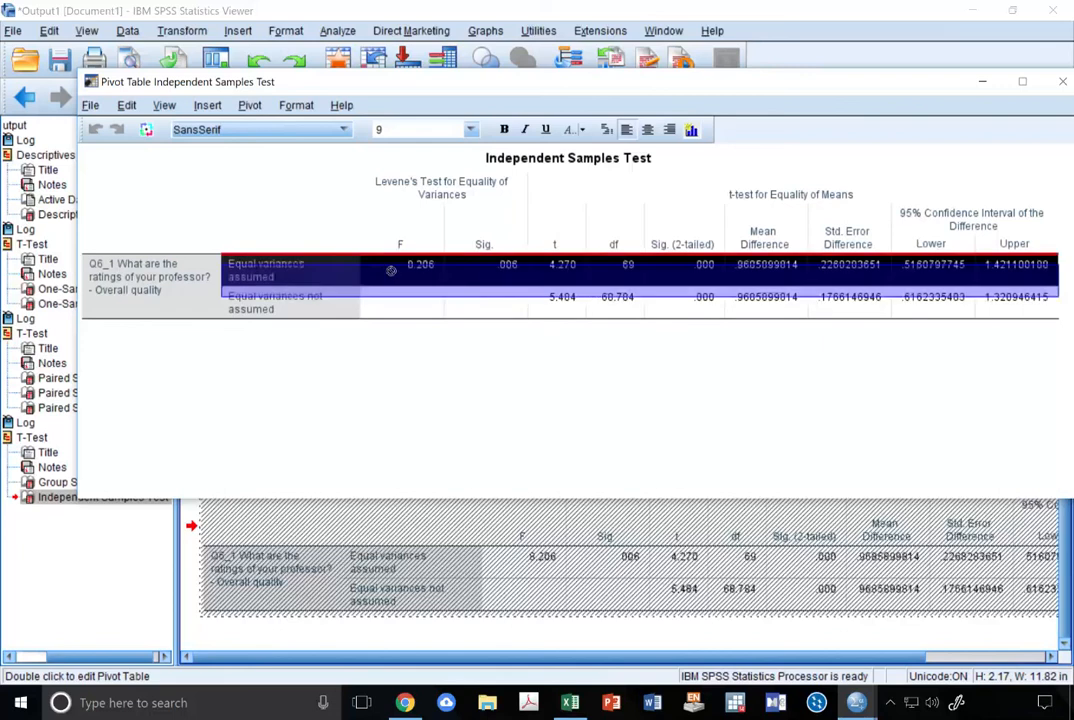
ctrl+click(500, 268)
ctrl+click(407, 268)
ctrl+click(558, 265)
ctrl+click(632, 304)
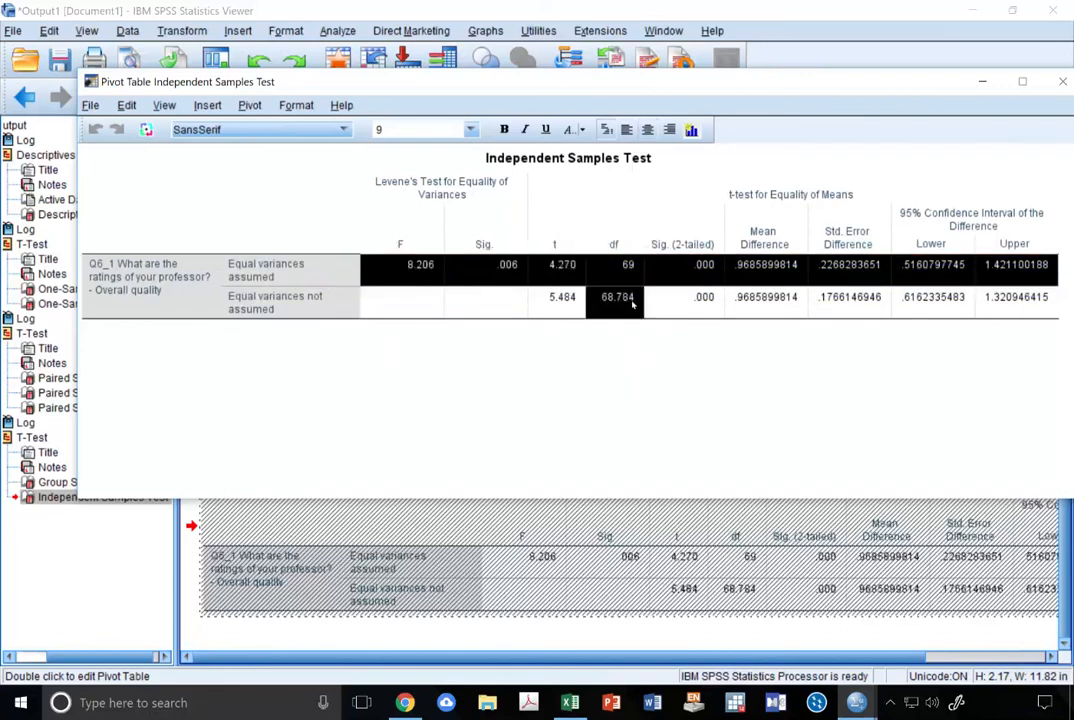
ctrl+click(562, 264)
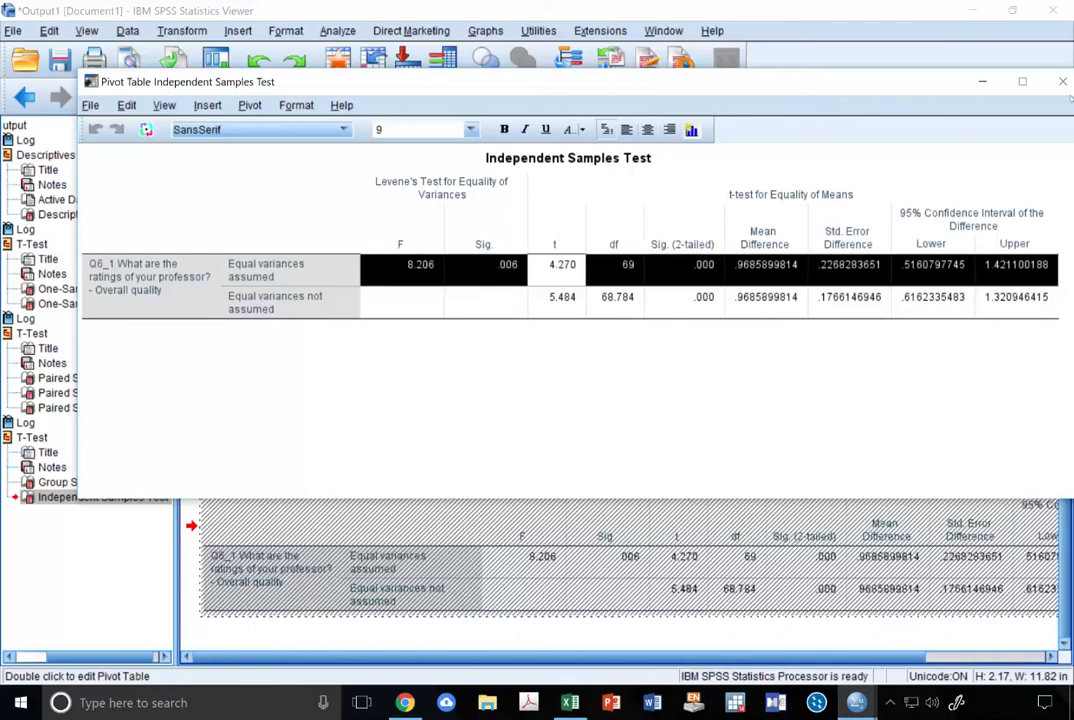
click(1063, 82)
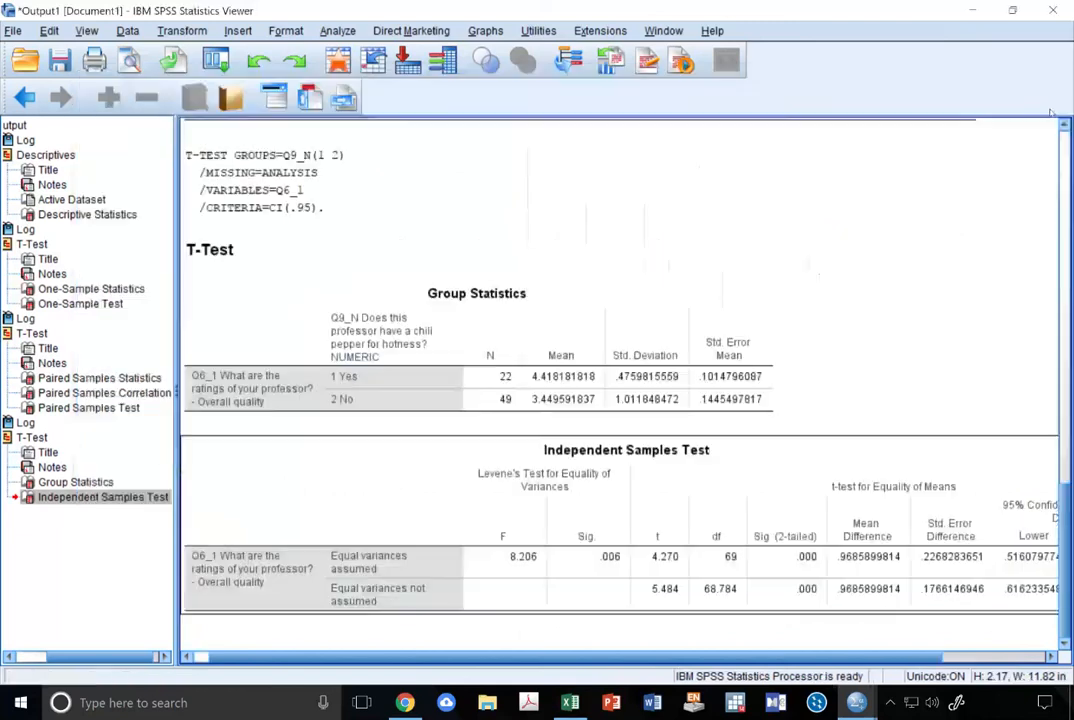
- Reopen the Independent Samples Test table and examine t, df and Sig. (2-tailed) in the equal variances assumed row
double_click(638, 544)
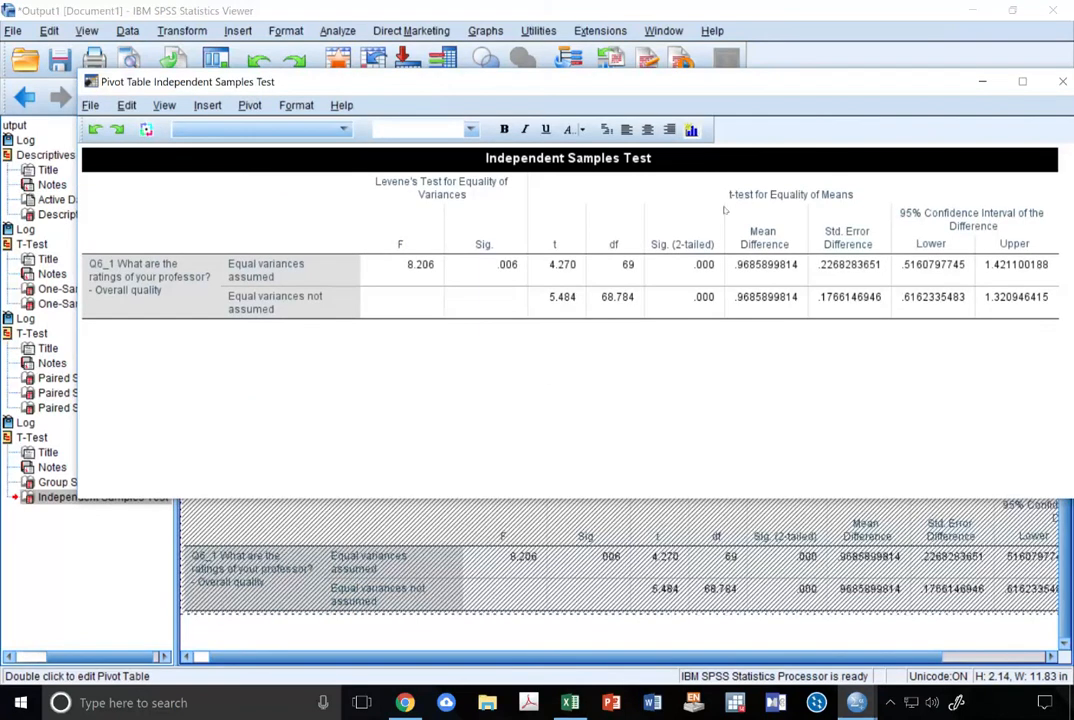
click(556, 265)
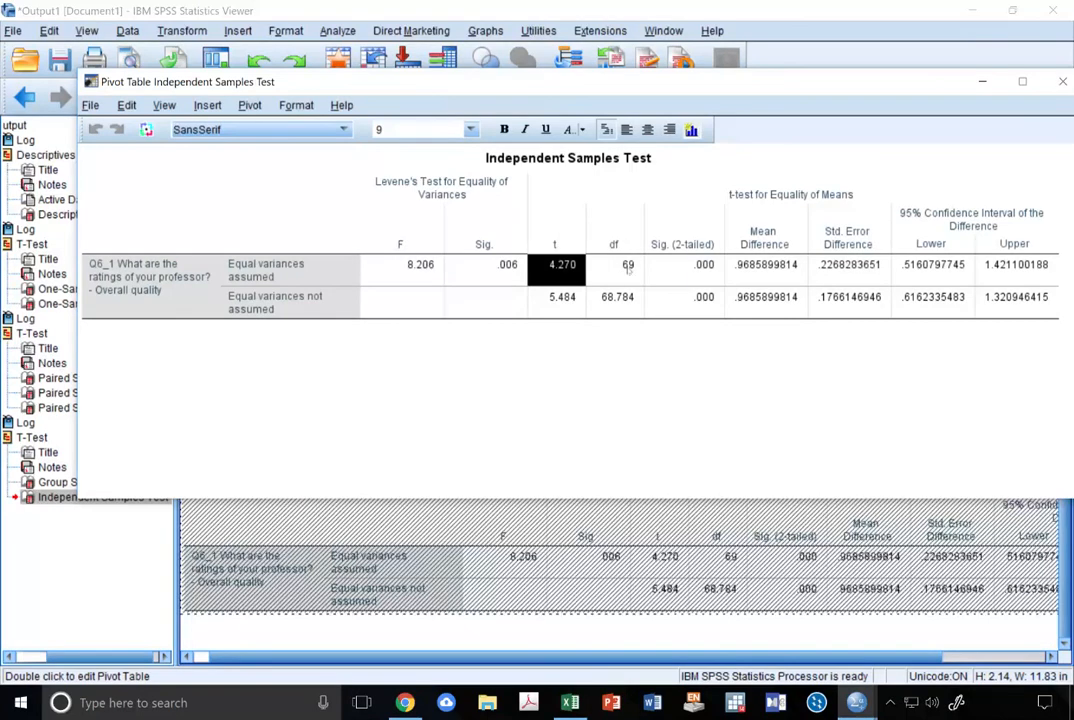
key(Right)
key(Right)
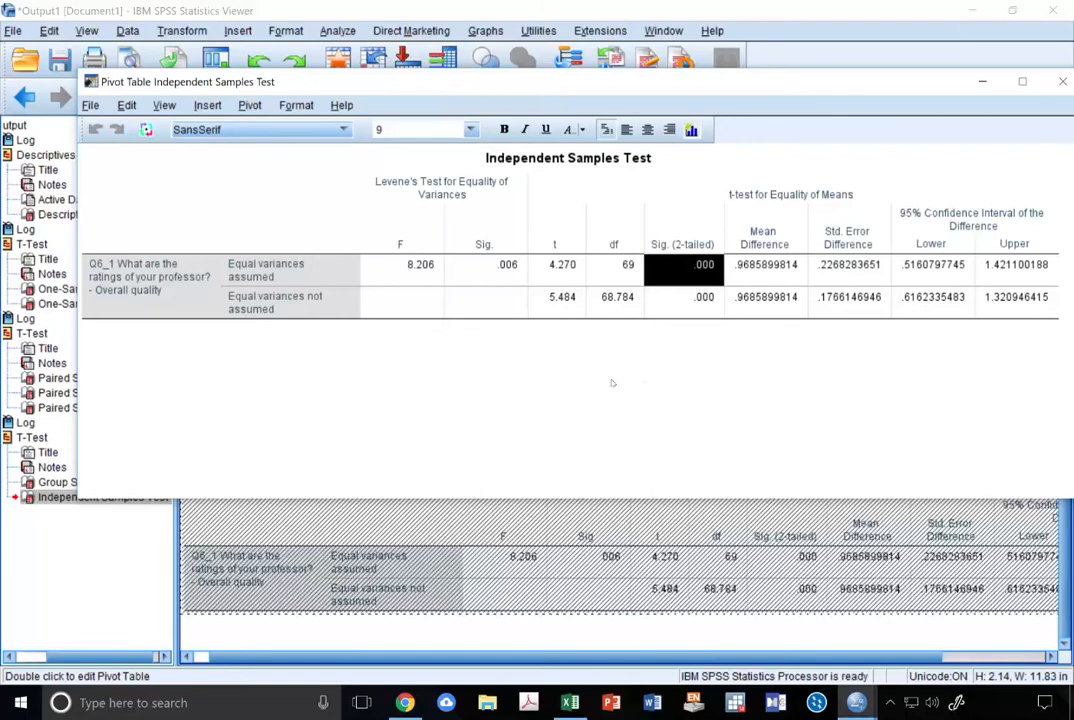
- Close the Independent Samples Test pivot table and compare the Yes and No group means in the Q6_1 Group Statistics table
click(1065, 82)
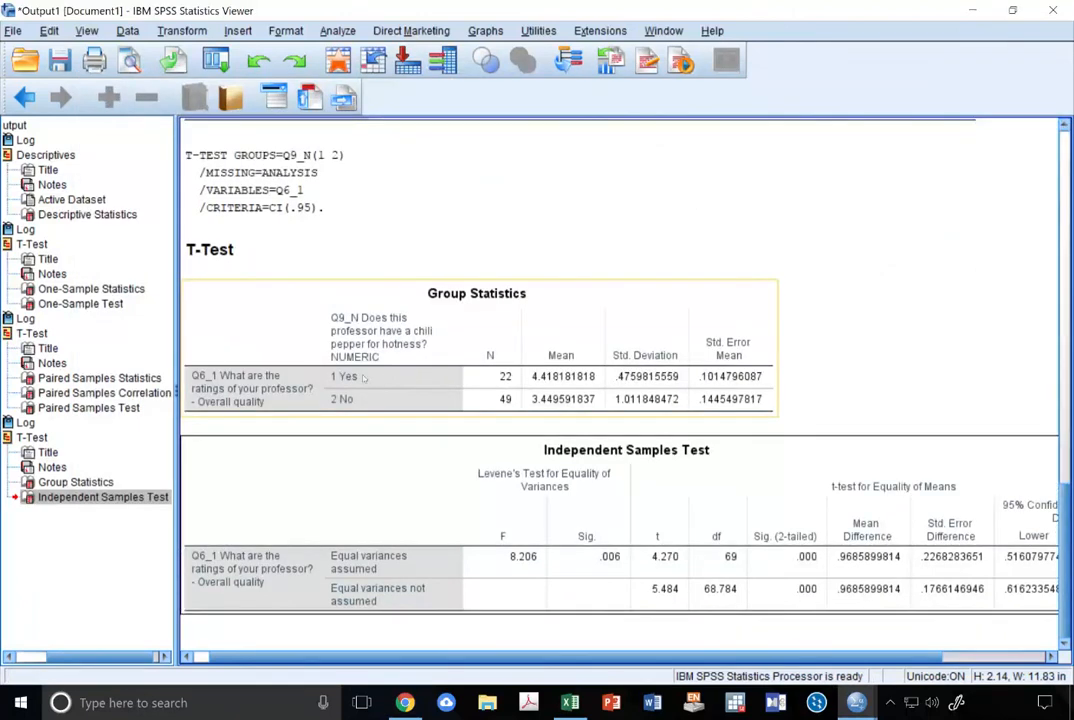
click(574, 376)
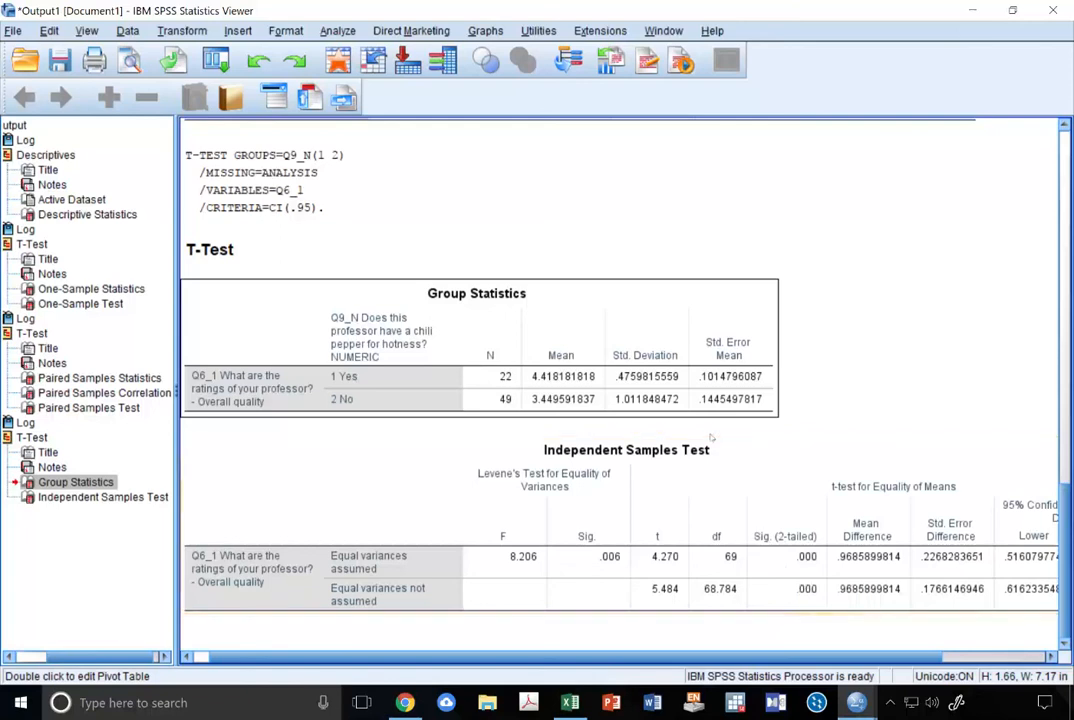
click(704, 360)
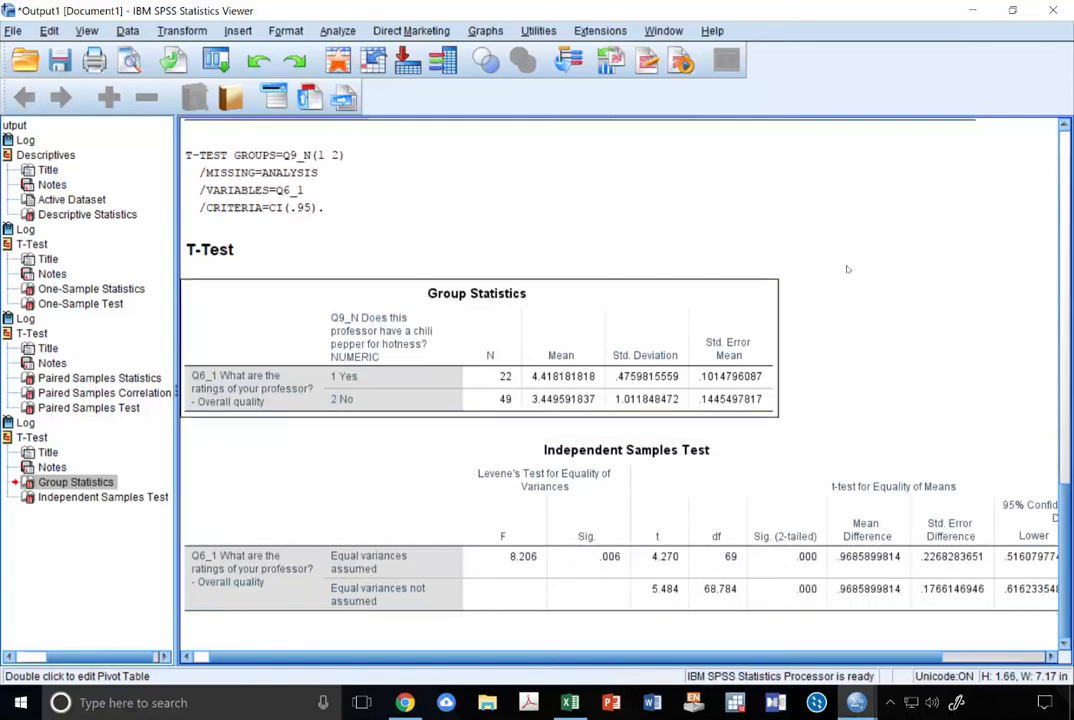
- Return to the syntax editor, place the cursor on line 52 and start an Independent-Samples T Test
click(975, 9)
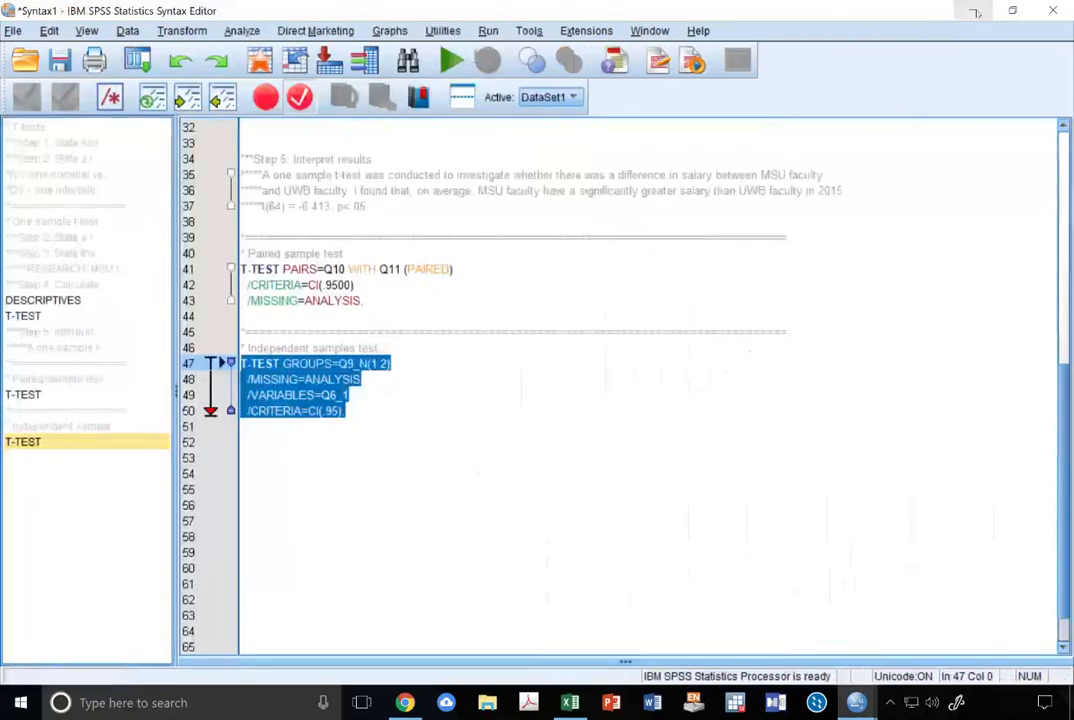
click(383, 402)
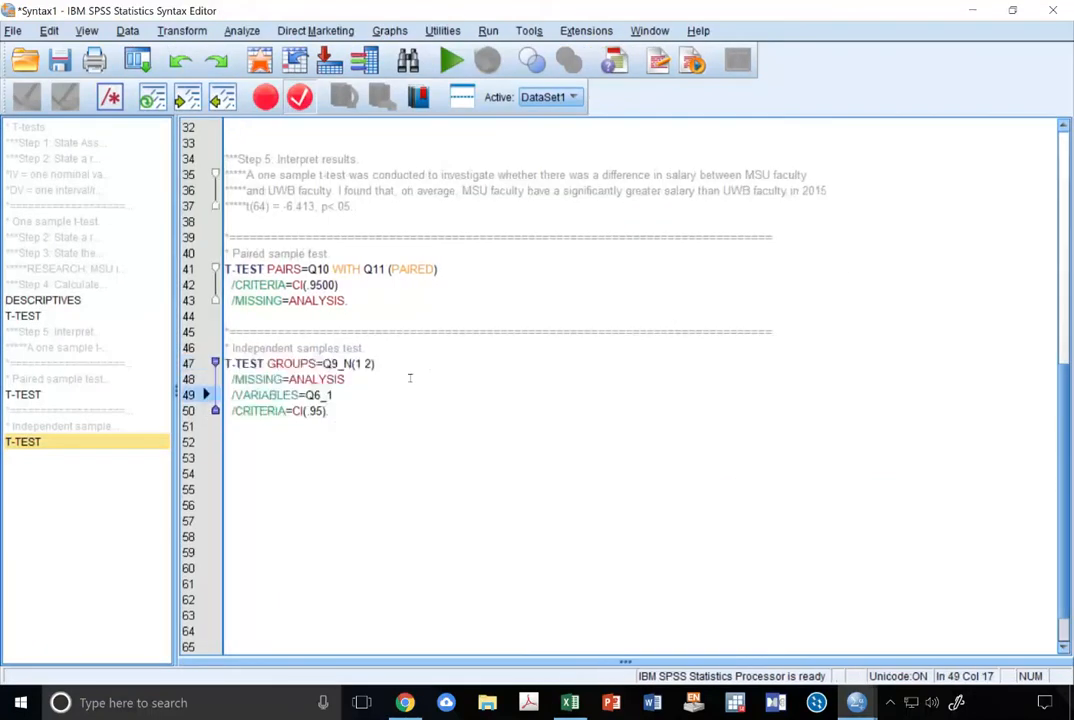
key(Down)
key(Down)
key(Down)
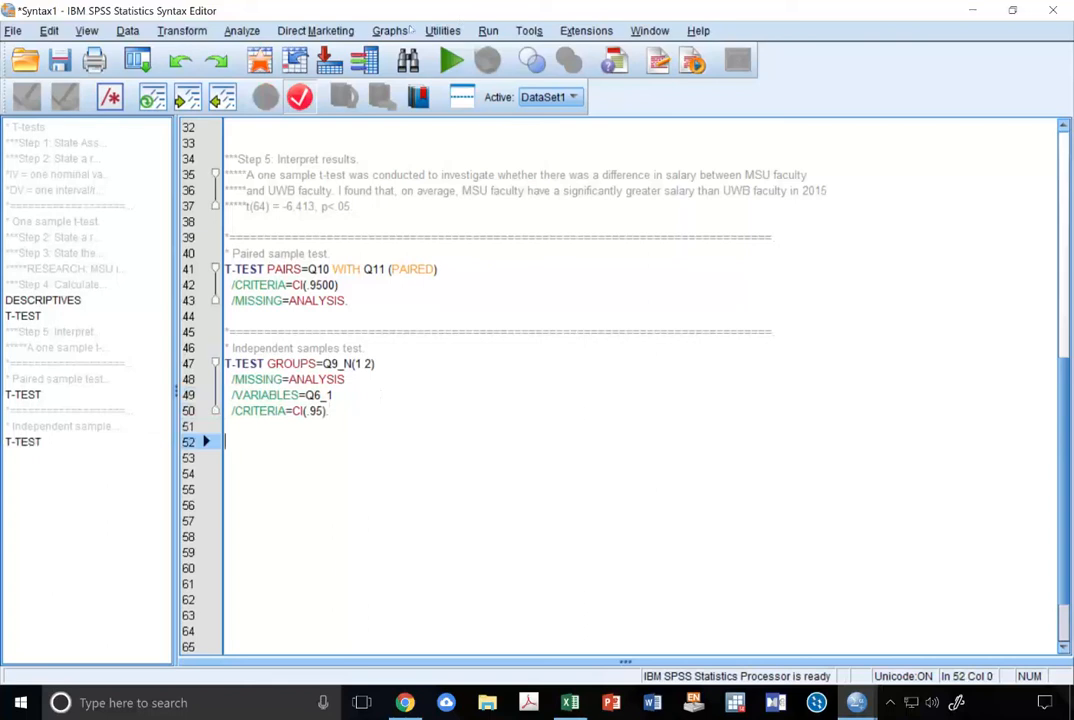
click(229, 32)
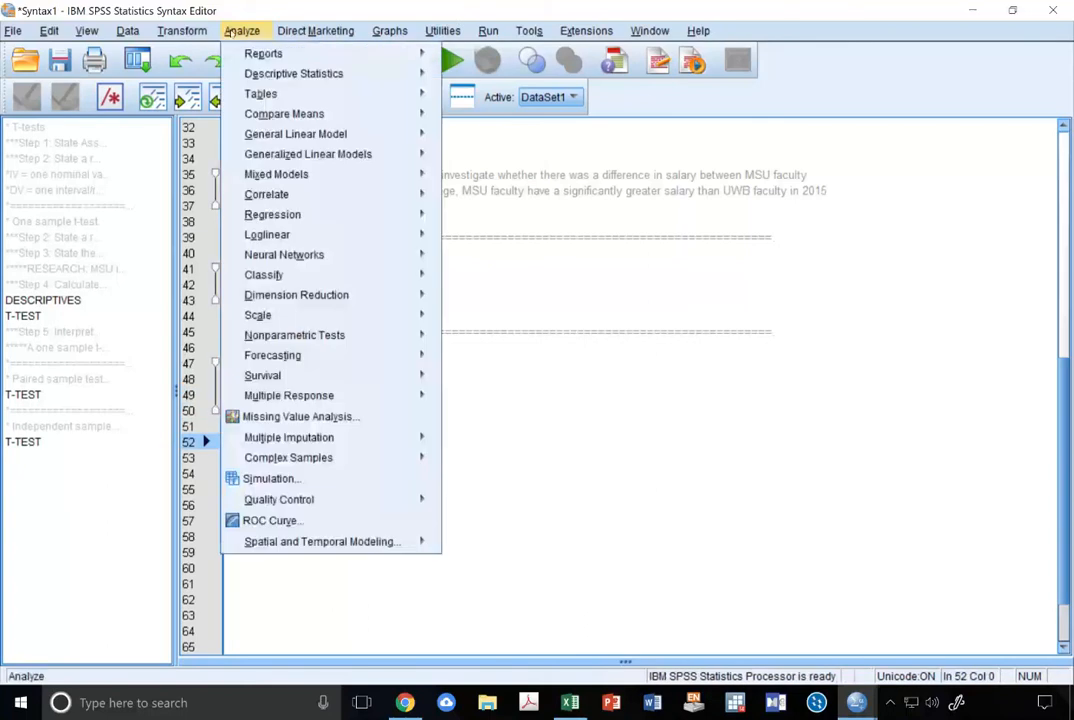
mouse_move(345, 119)
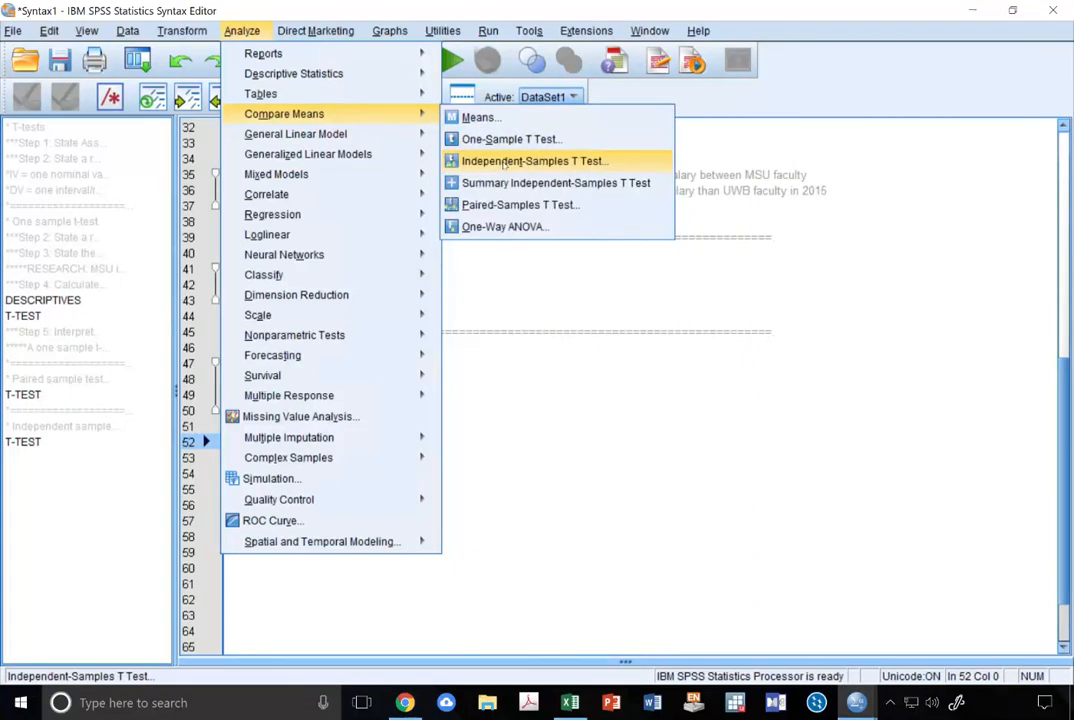
click(504, 161)
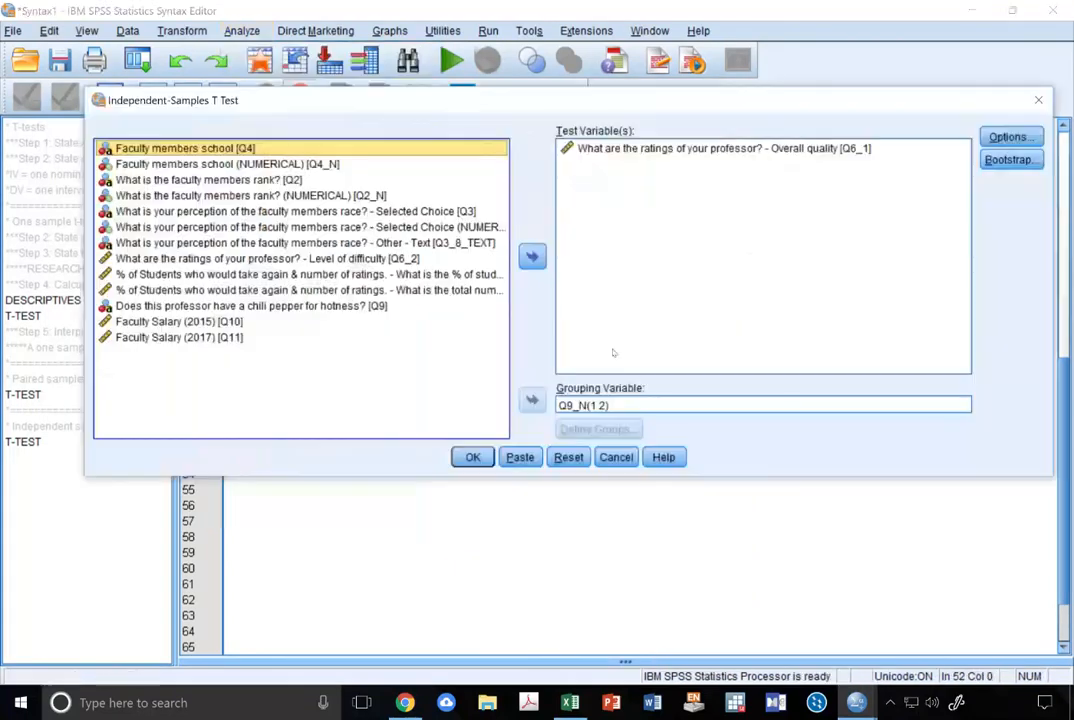
- Replace overall quality [Q6_1] with Faculty Salary (2015) [Q10] as the test variable, keeping Q9_N(1 2) as the grouping variable
click(597, 404)
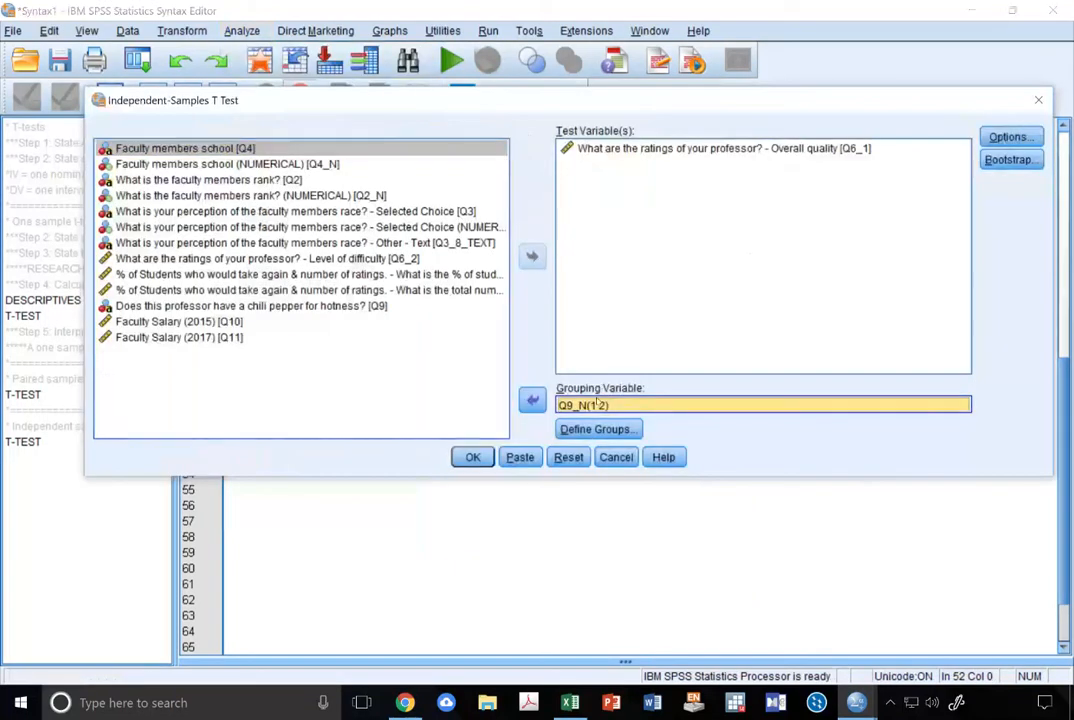
click(680, 150)
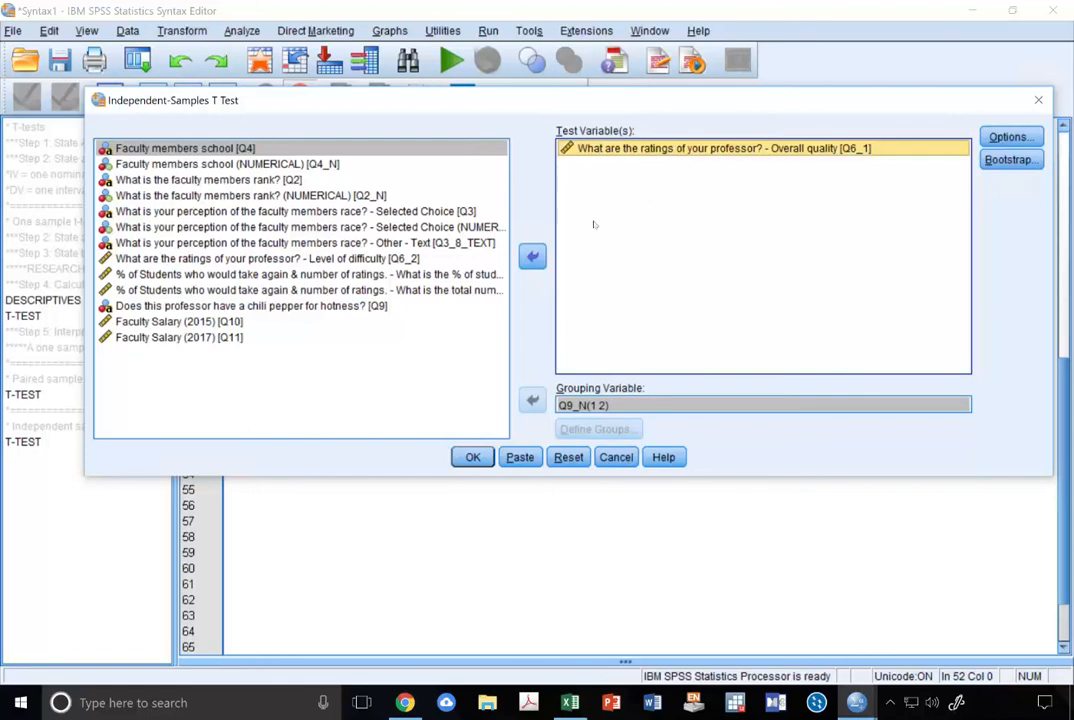
click(532, 256)
click(190, 337)
click(532, 256)
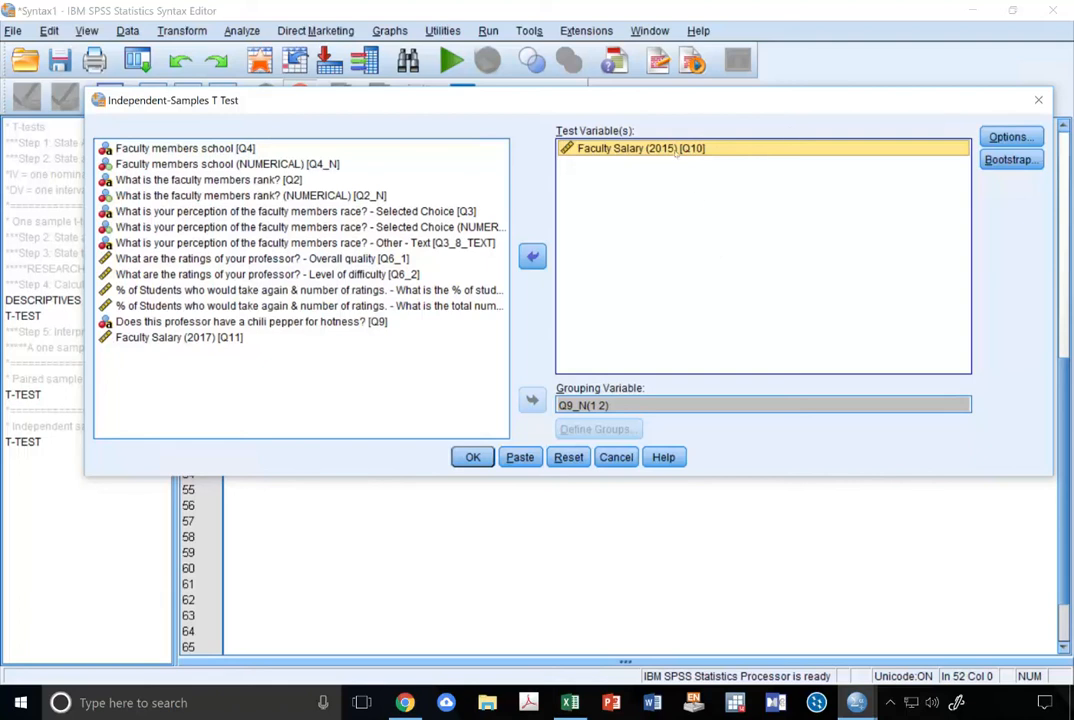
click(624, 406)
click(762, 150)
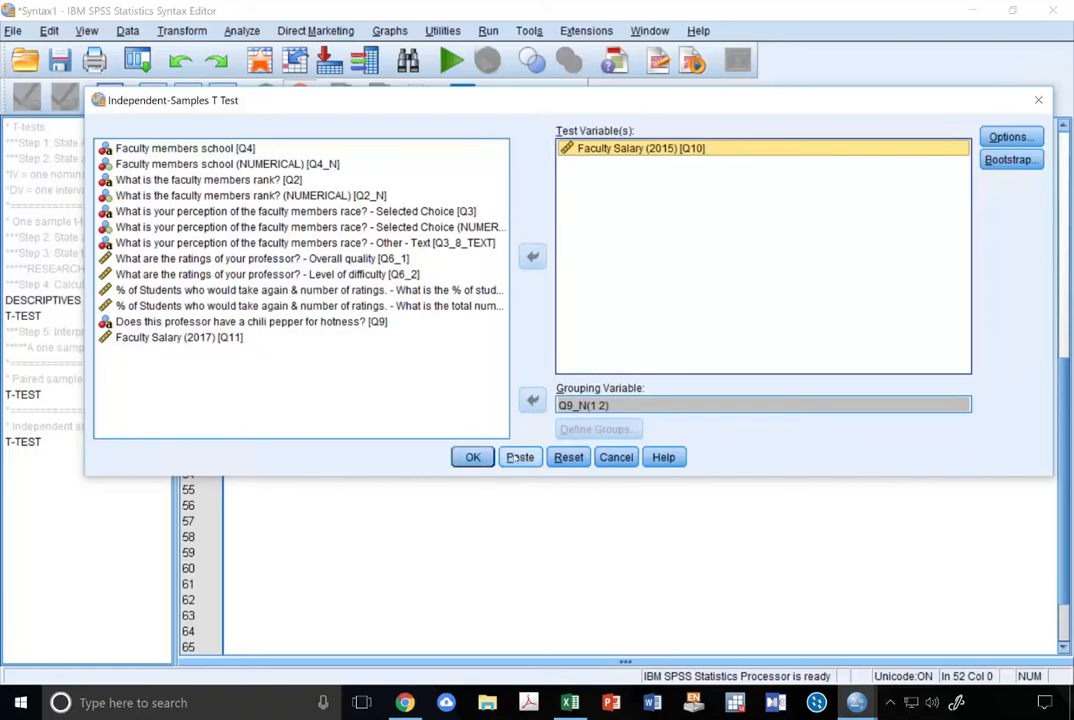
- Paste the Q10 T-TEST command into the syntax and move it to lines 53 to 56, below the first independent samples test
click(520, 457)
drag(335, 647, 224, 599)
key(ctrl+c)
key(Delete)
click(264, 343)
key(ctrl+v)
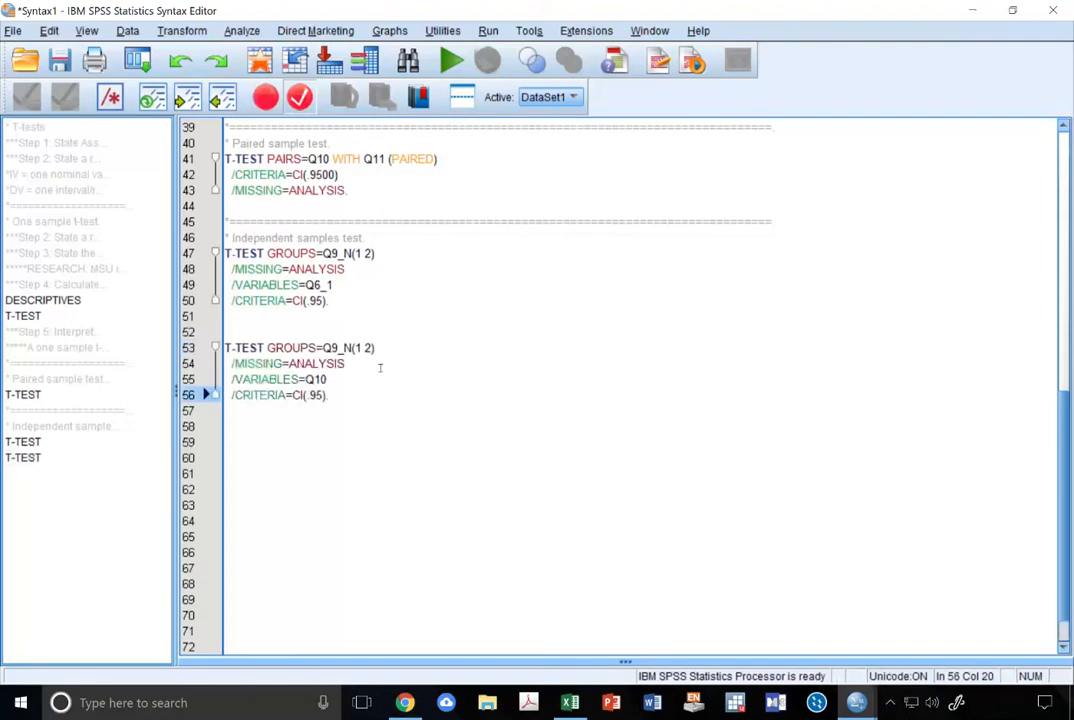
- Compare the test variables Q10 and Q6_1 in the two independent-samples T-TEST commands
drag(329, 380, 306, 379)
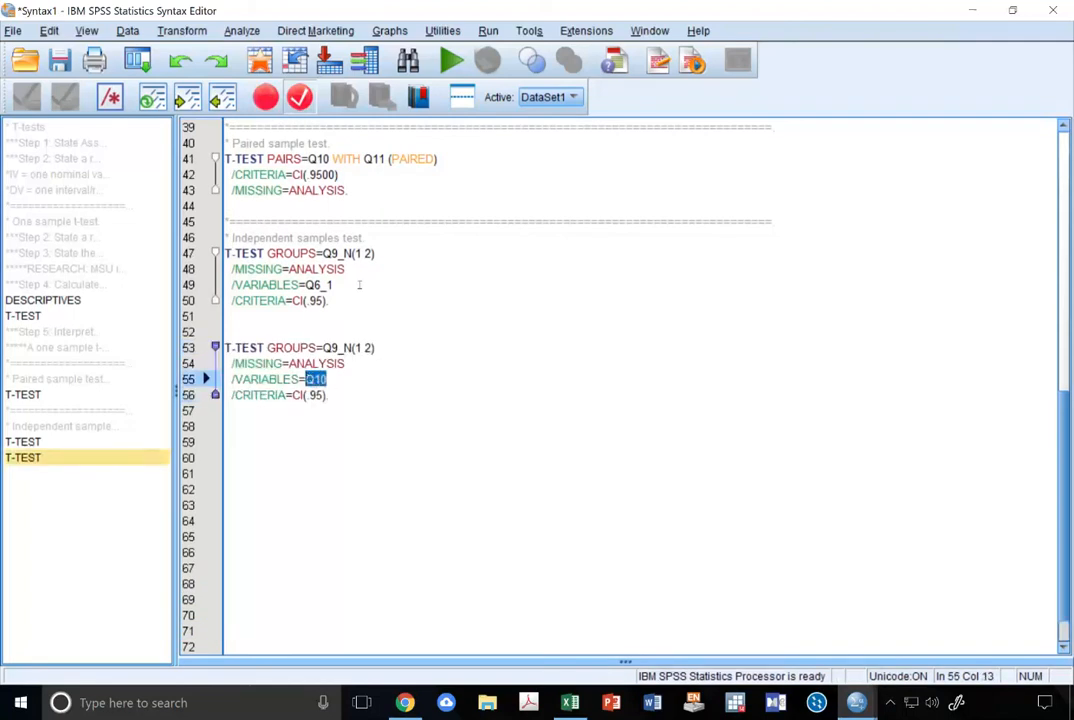
click(337, 381)
drag(328, 380, 306, 380)
drag(332, 285, 305, 285)
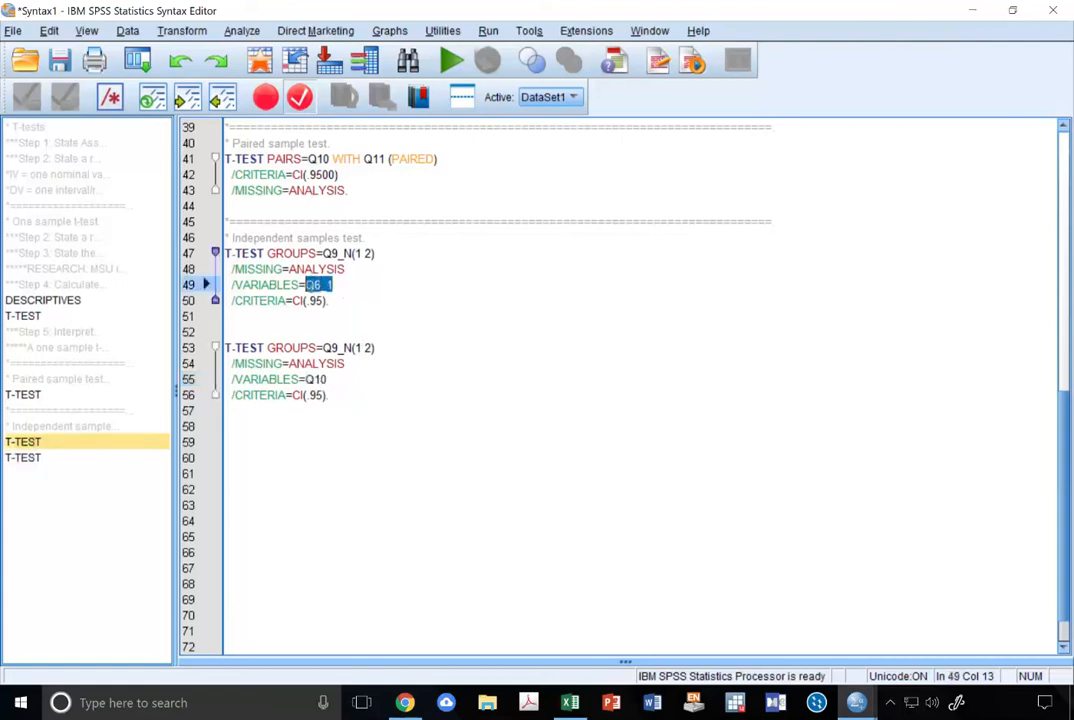
- Run only the Q10 T-TEST command on lines 53 to 56 and maximize the output window
drag(337, 398, 224, 348)
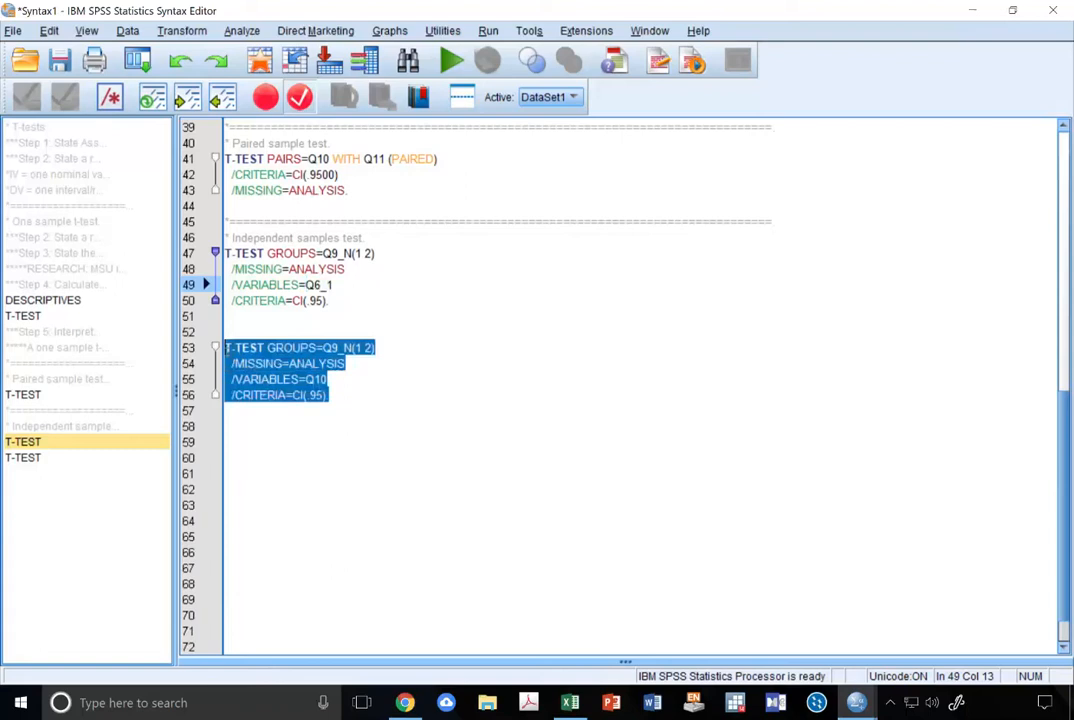
click(451, 61)
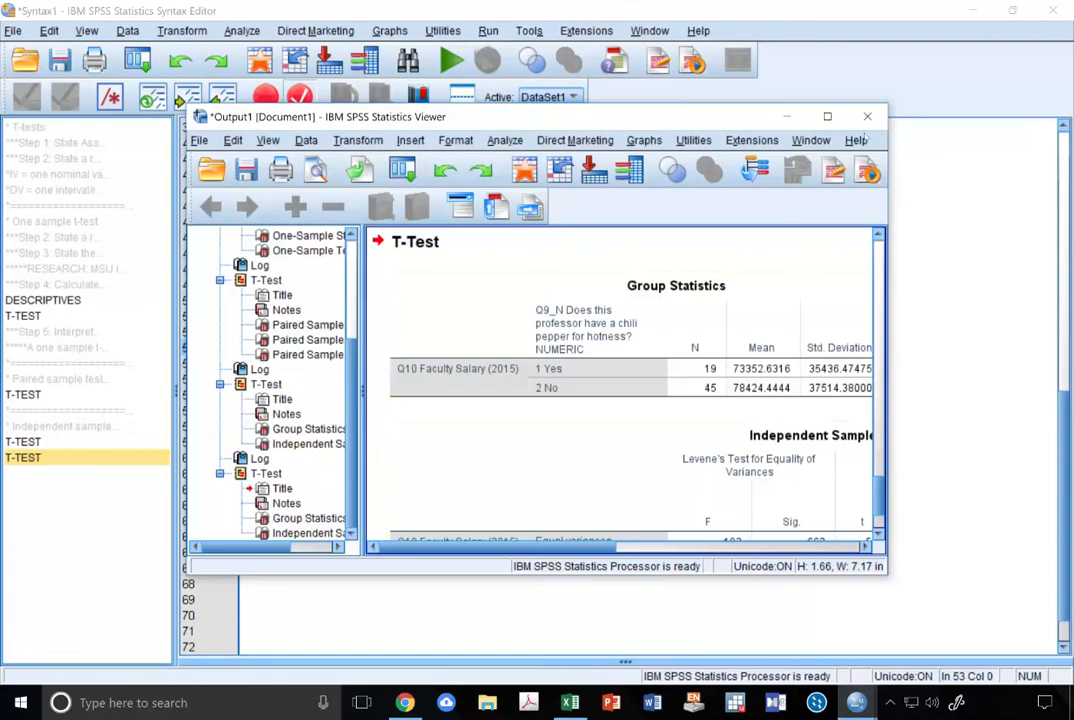
click(828, 117)
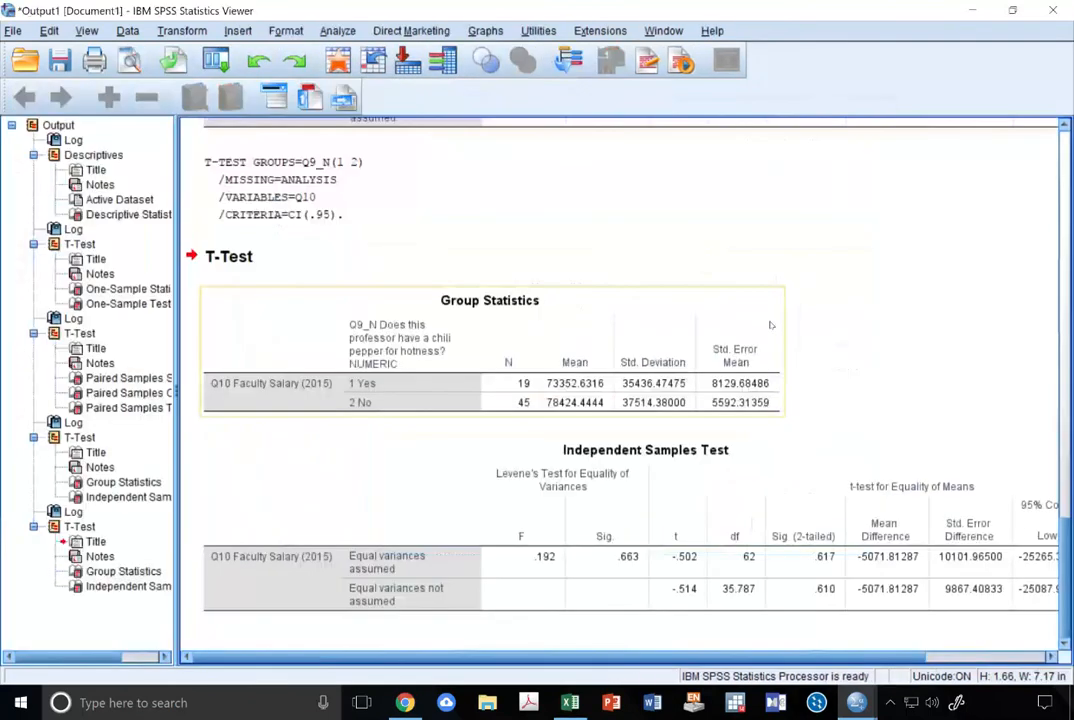
- Compare the salary means by chili pepper group, open the Independent Samples Test table and examine t, df and Sig. (2-tailed) with equal variances assumed
click(564, 392)
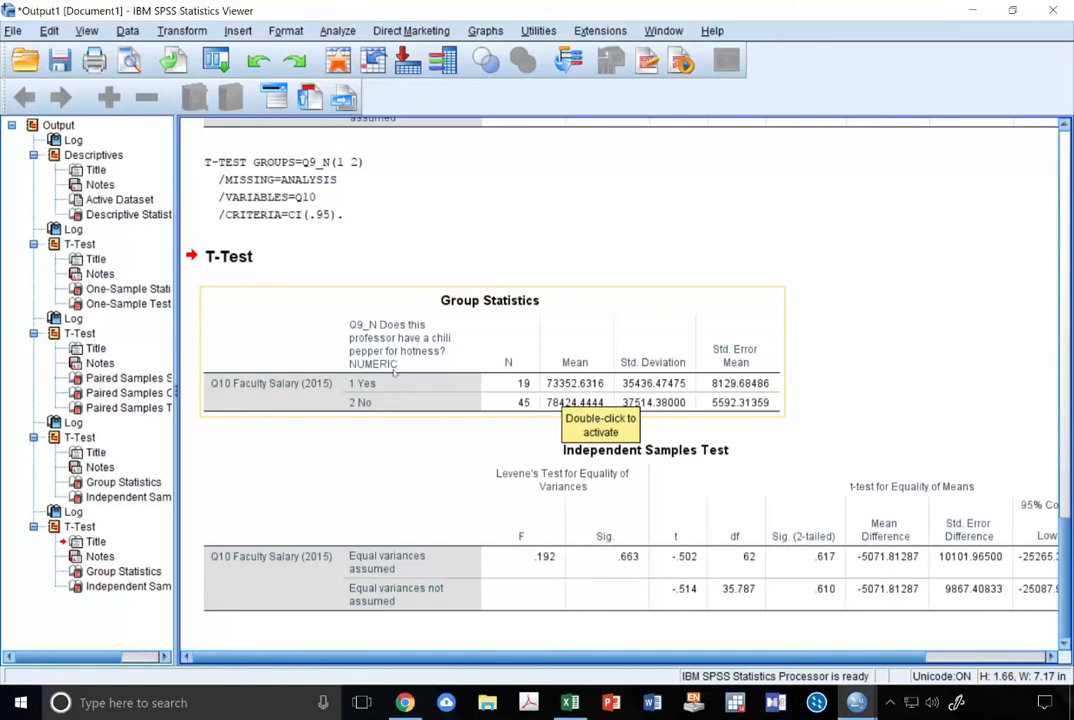
click(864, 379)
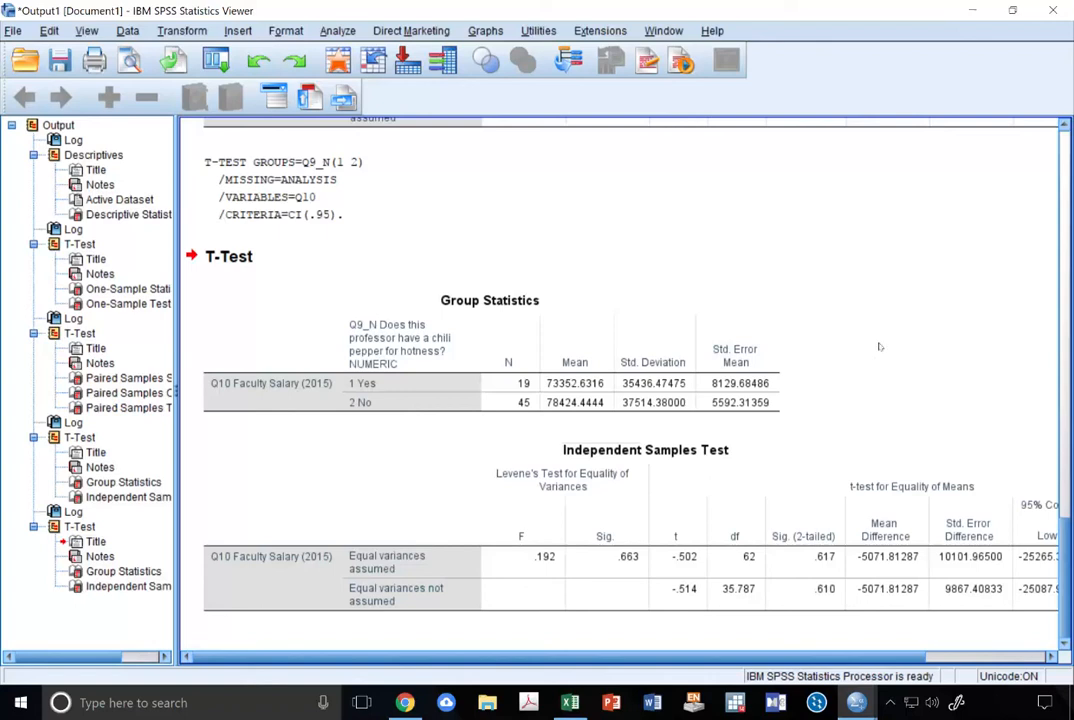
double_click(672, 558)
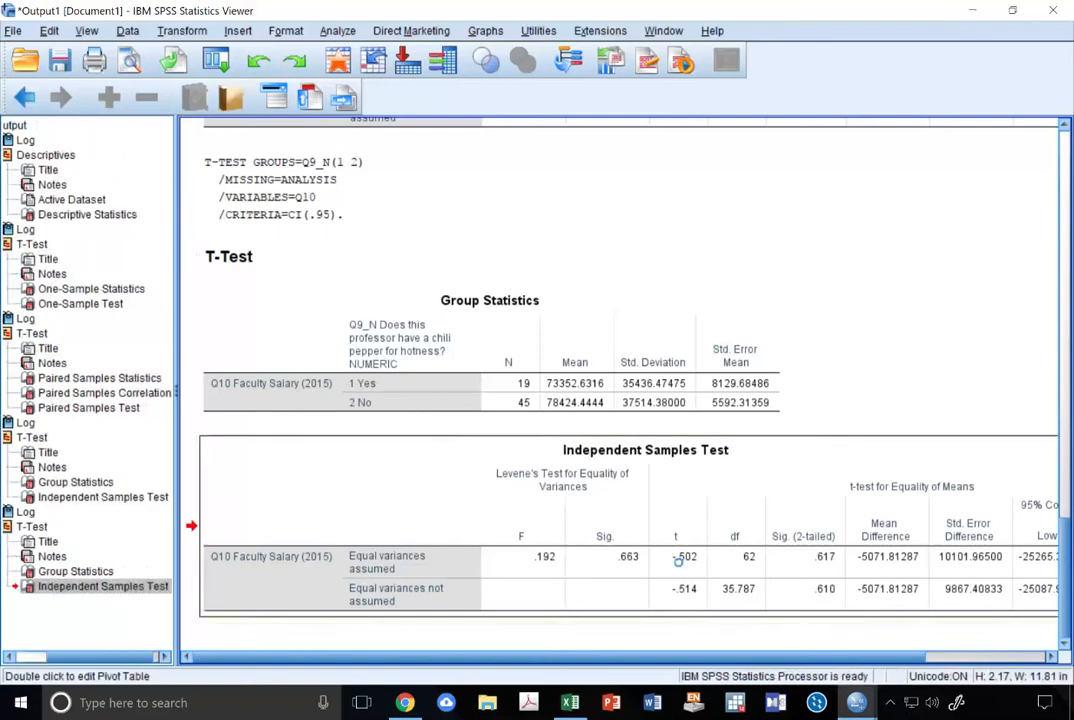
click(576, 264)
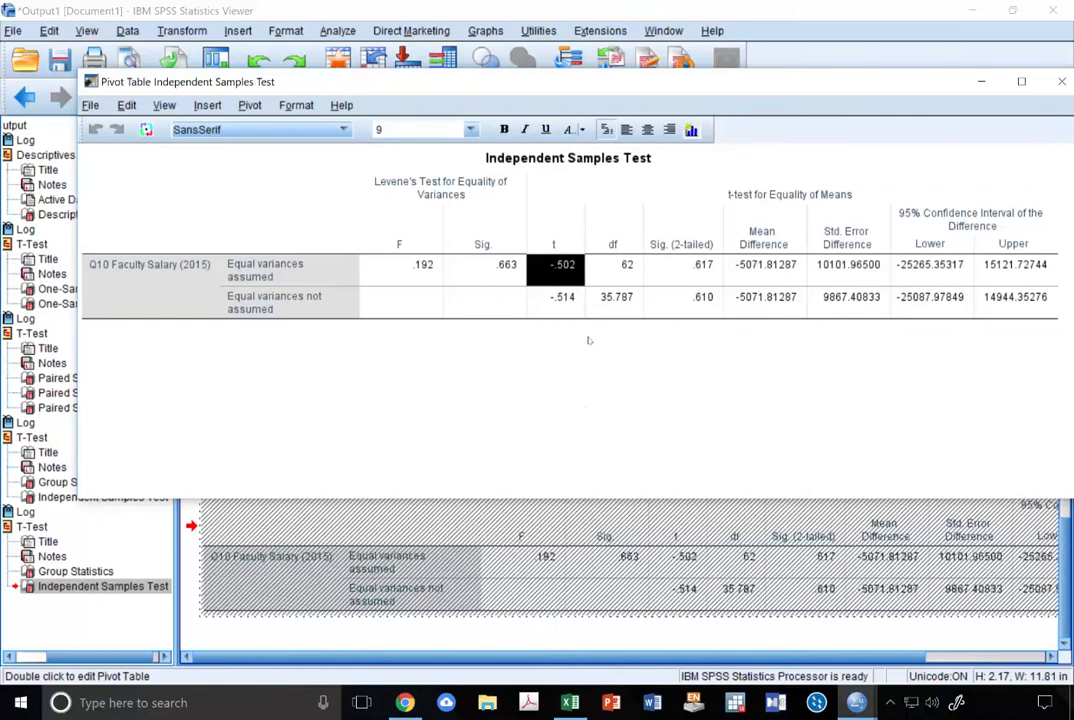
click(603, 265)
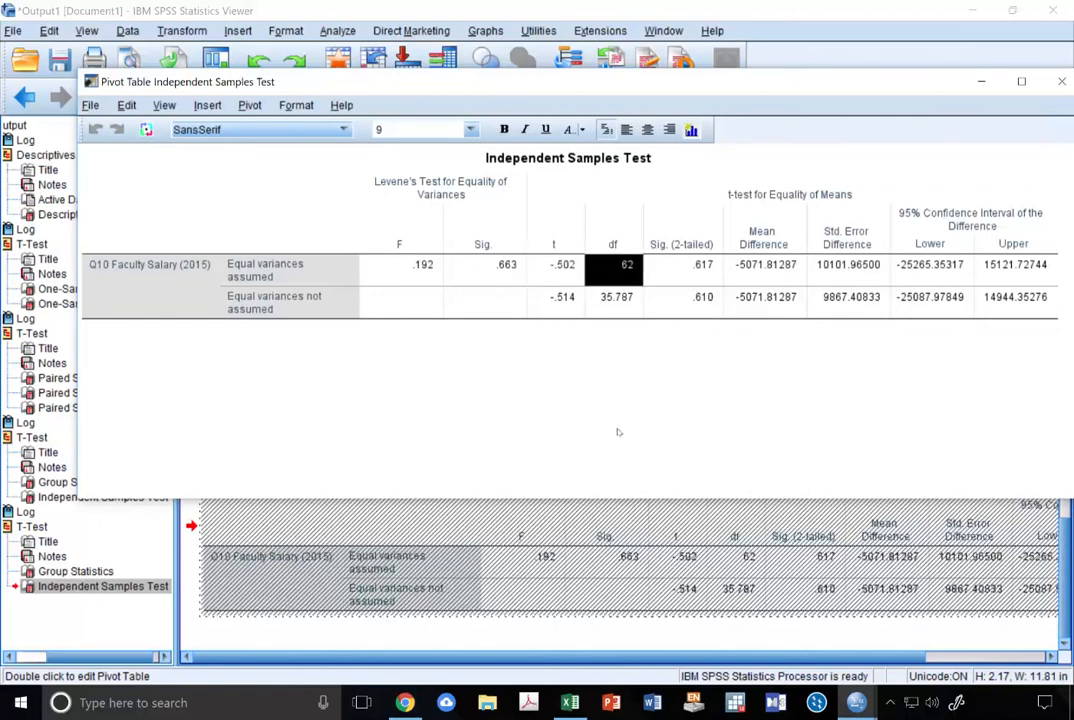
key(Right)
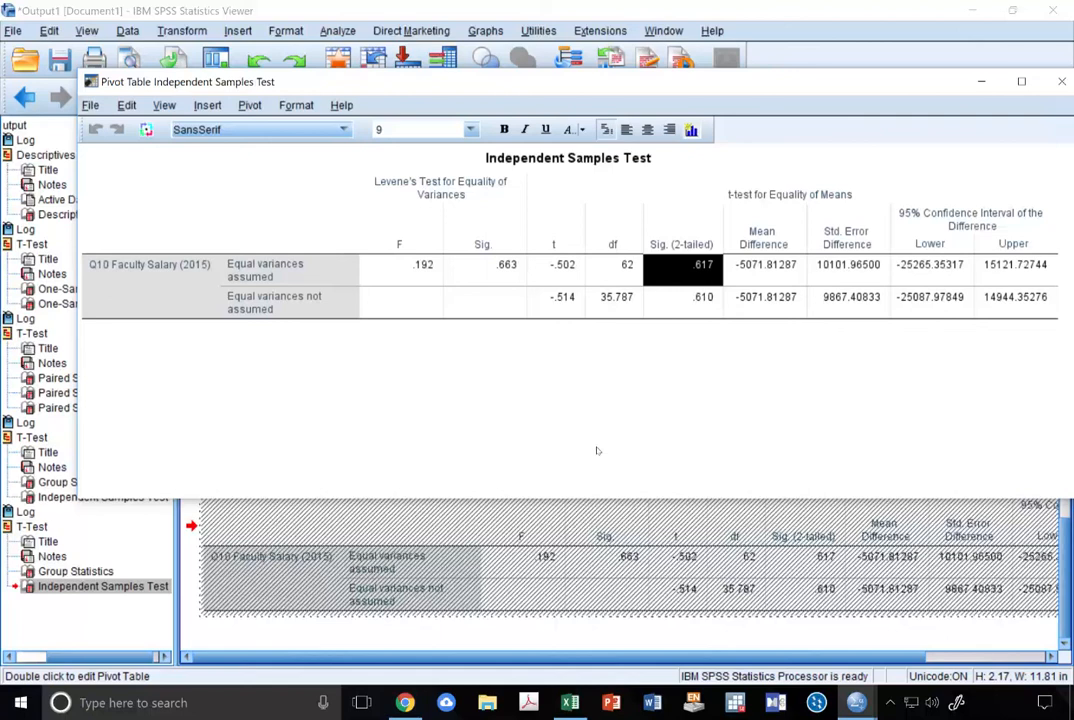
- Move the pivot table window aside, compare Sig. (2-tailed) in both equal-variances rows, and close the table
drag(745, 86, 647, 82)
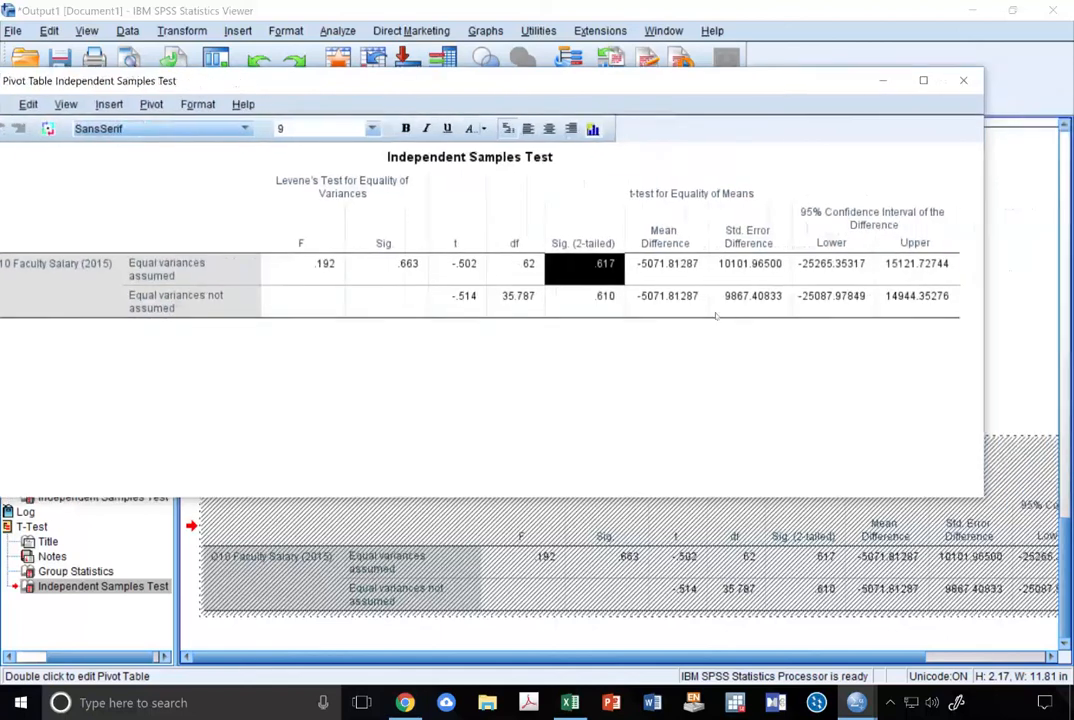
click(605, 297)
click(605, 268)
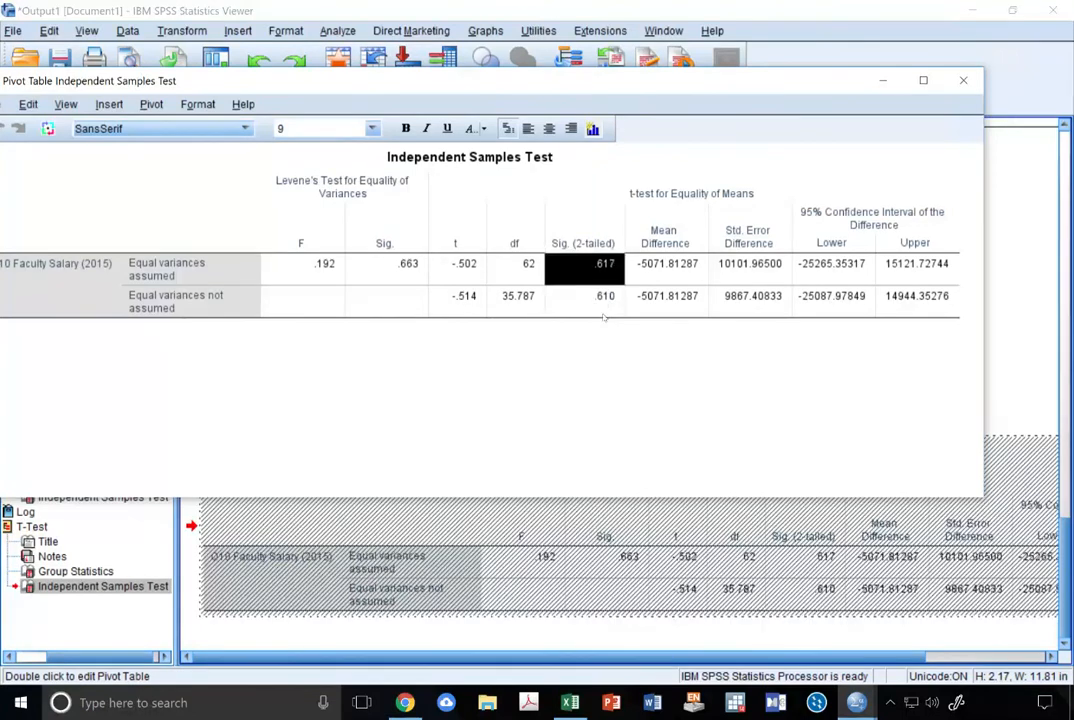
click(604, 299)
click(612, 265)
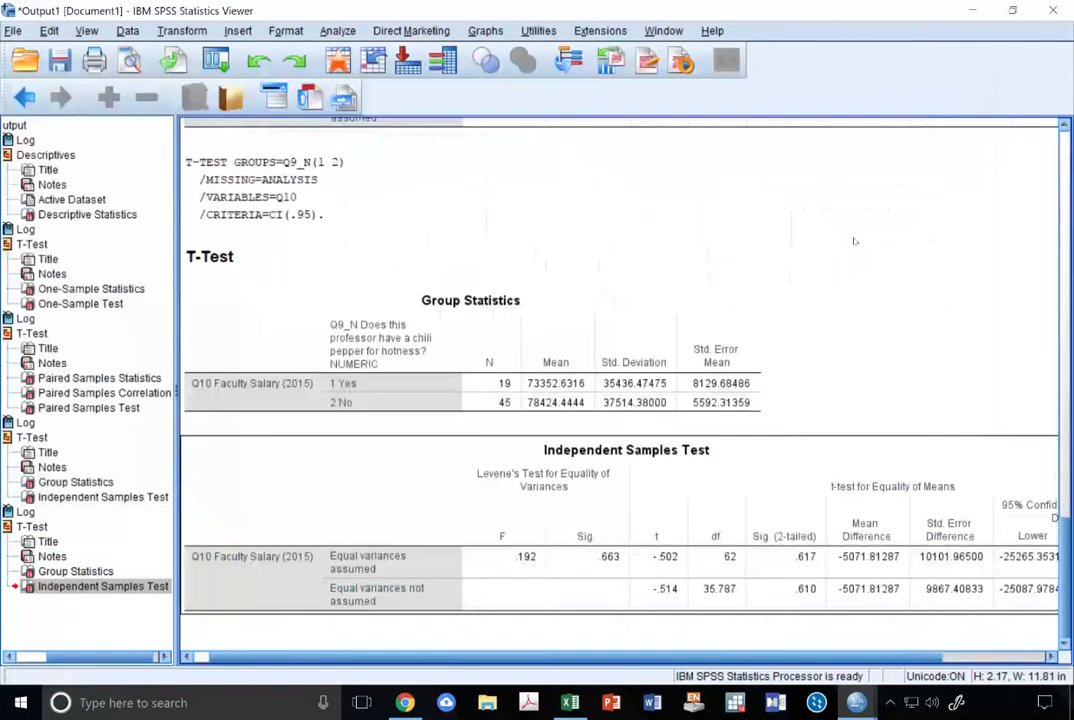
click(963, 80)
- Return to the syntax editor and minimize the remote desktop session
click(973, 10)
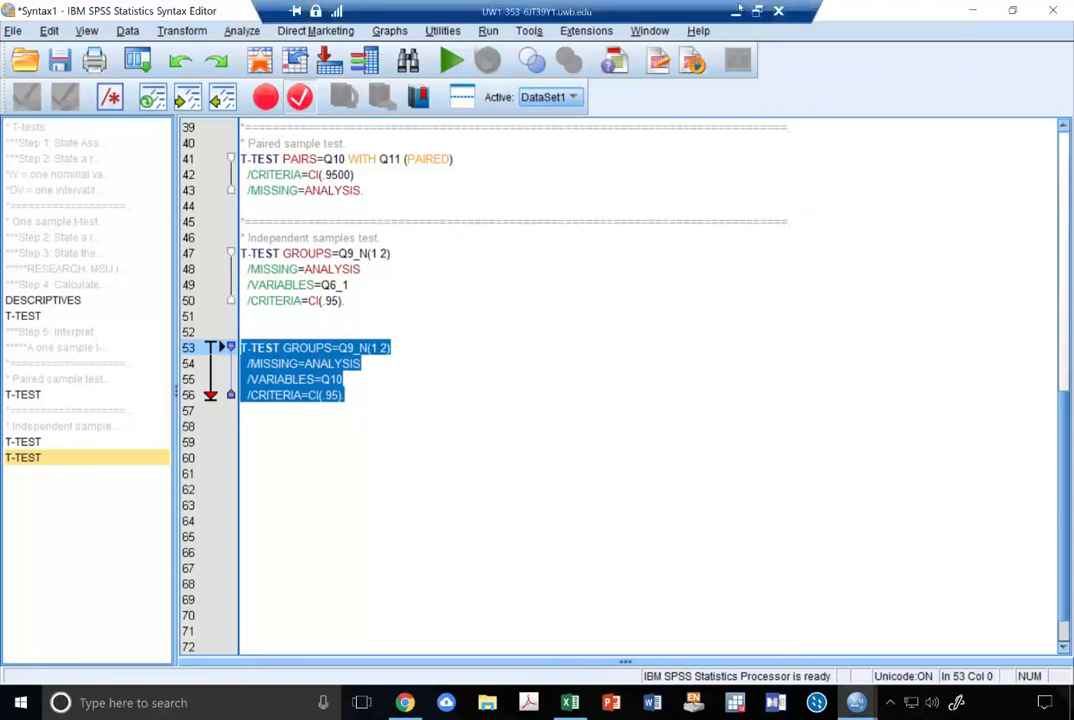
click(706, 8)
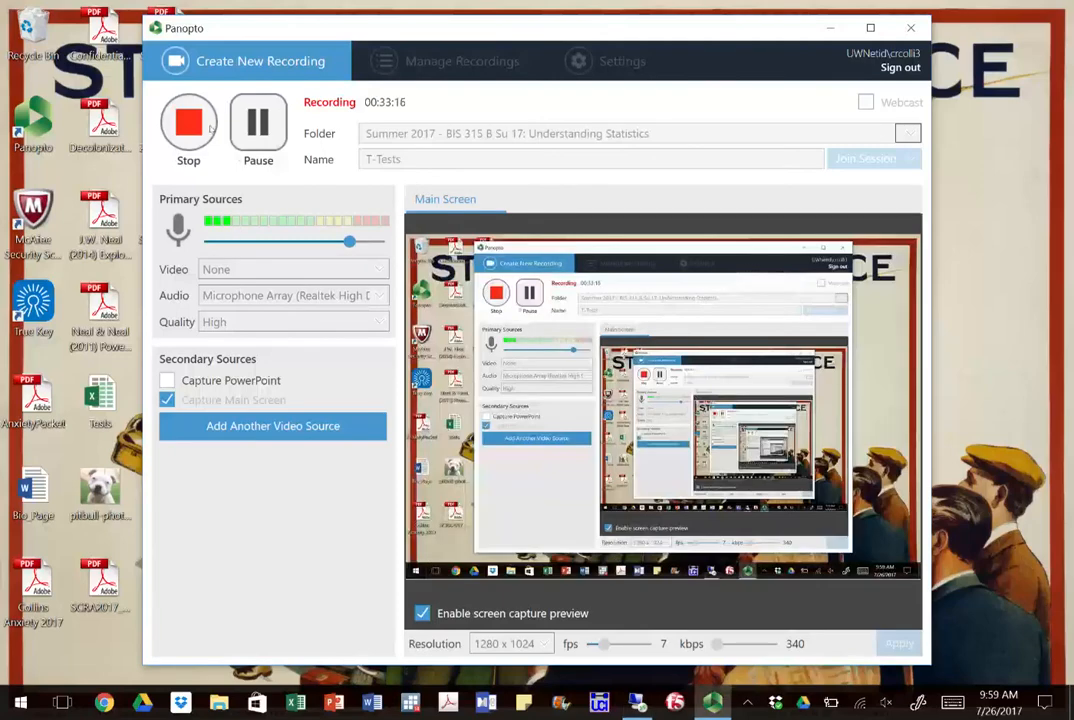